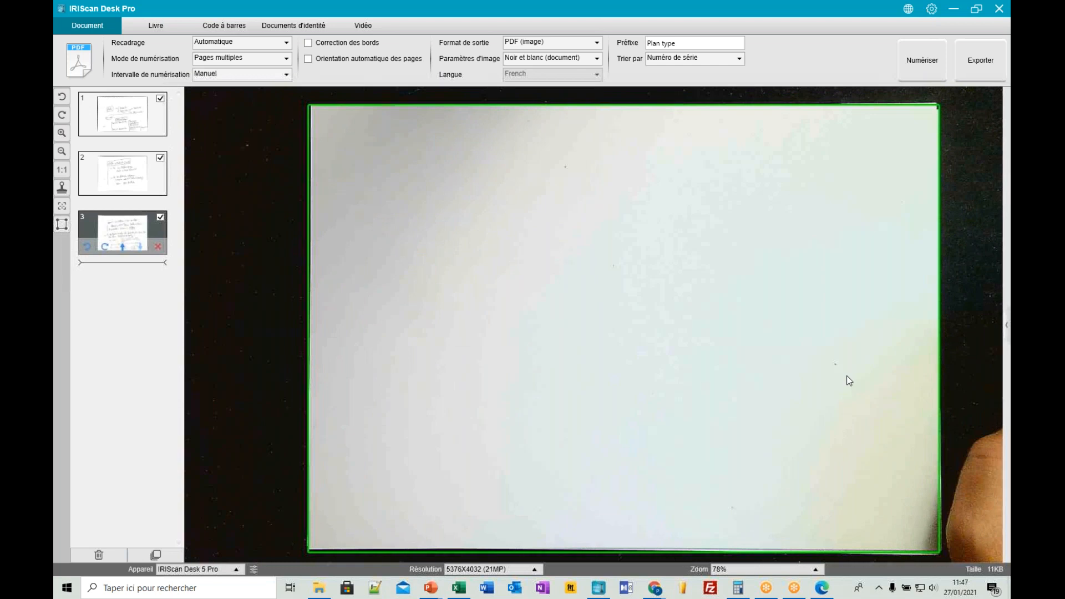
click(487, 592)
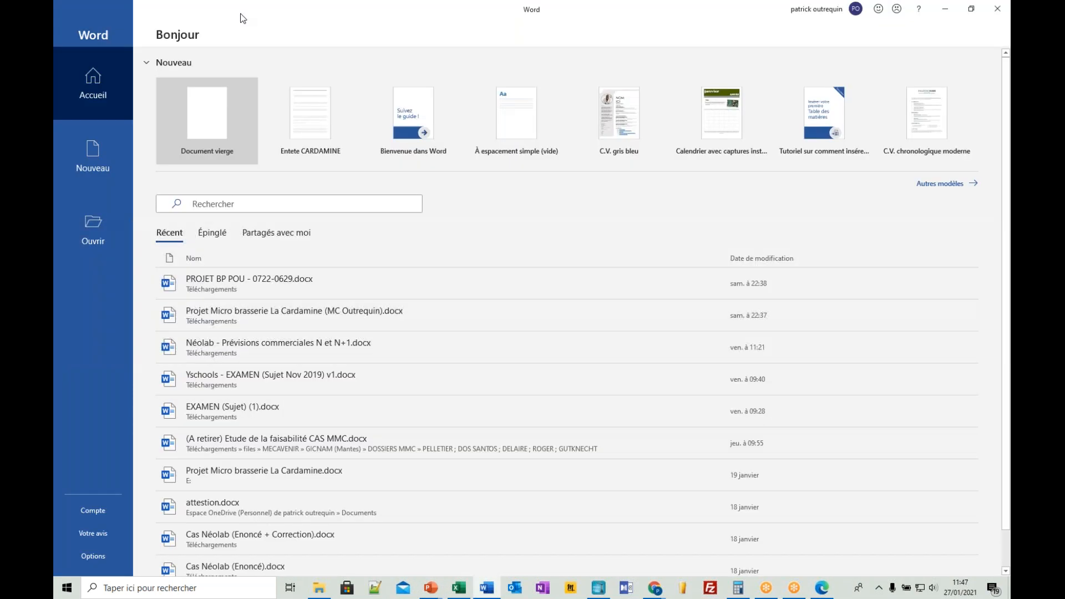
drag(241, 14, 209, 133)
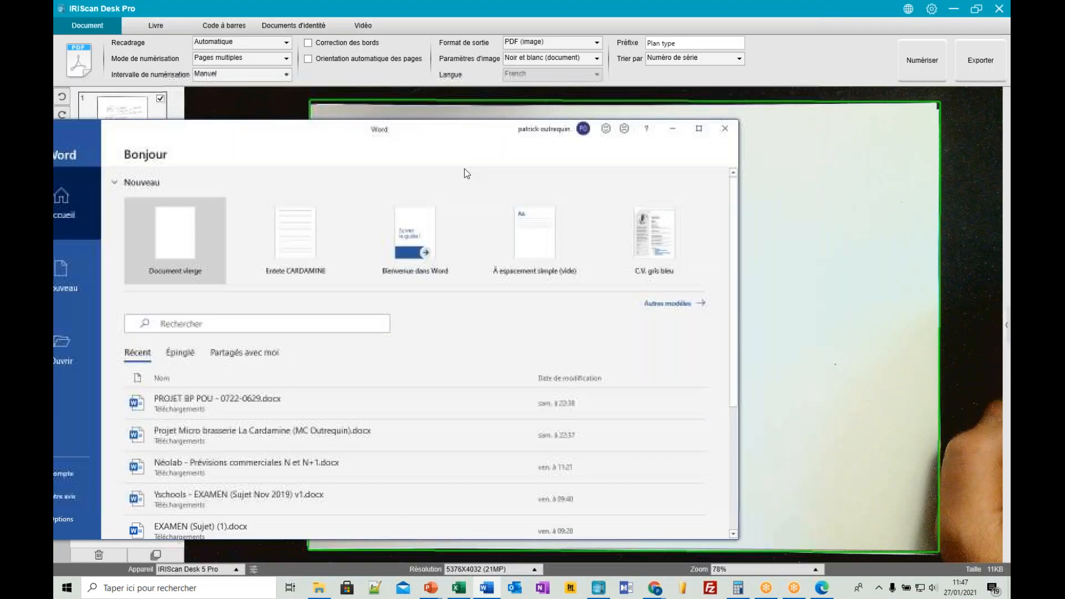
click(672, 129)
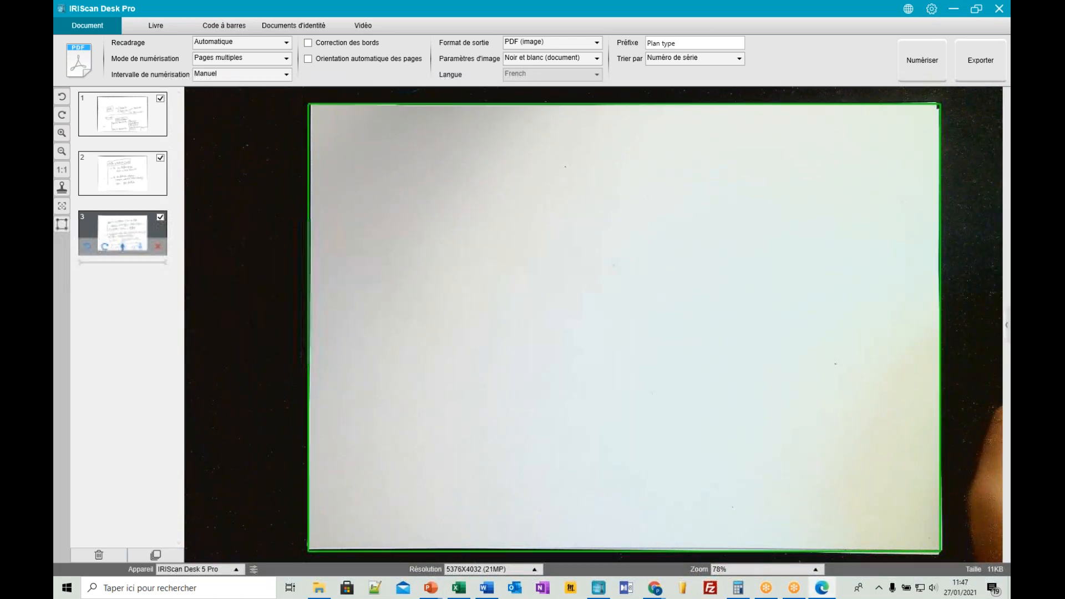
- Bring up Rattrapage 2020.pdf in the browser and read Question 5 on page 4, including its equipment and consultant tables
drag(1010, 0, 421, 91)
double_click(421, 91)
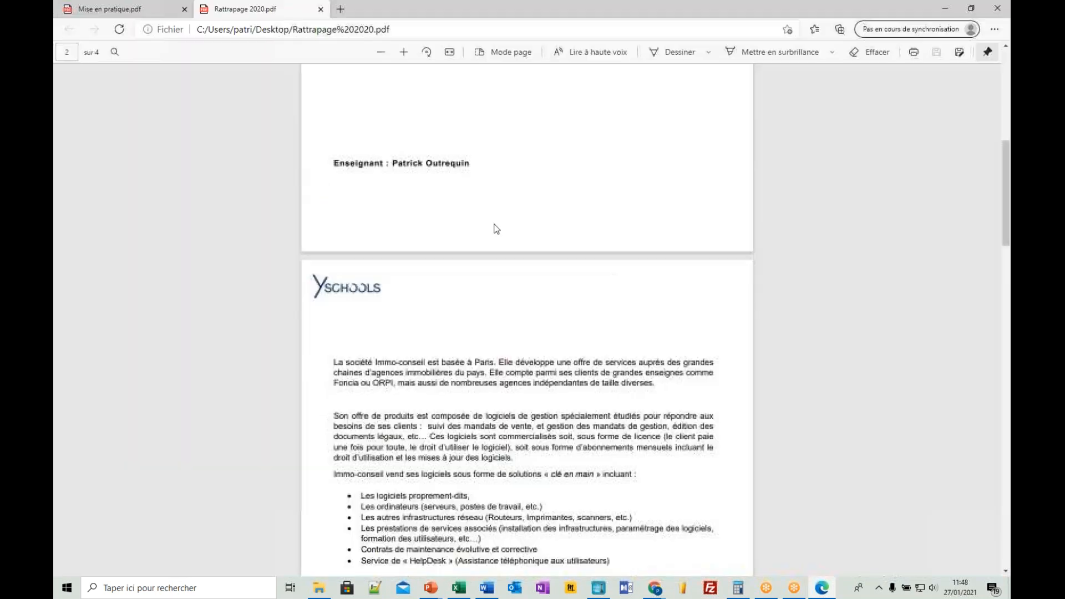
scroll(496, 229, down, 15)
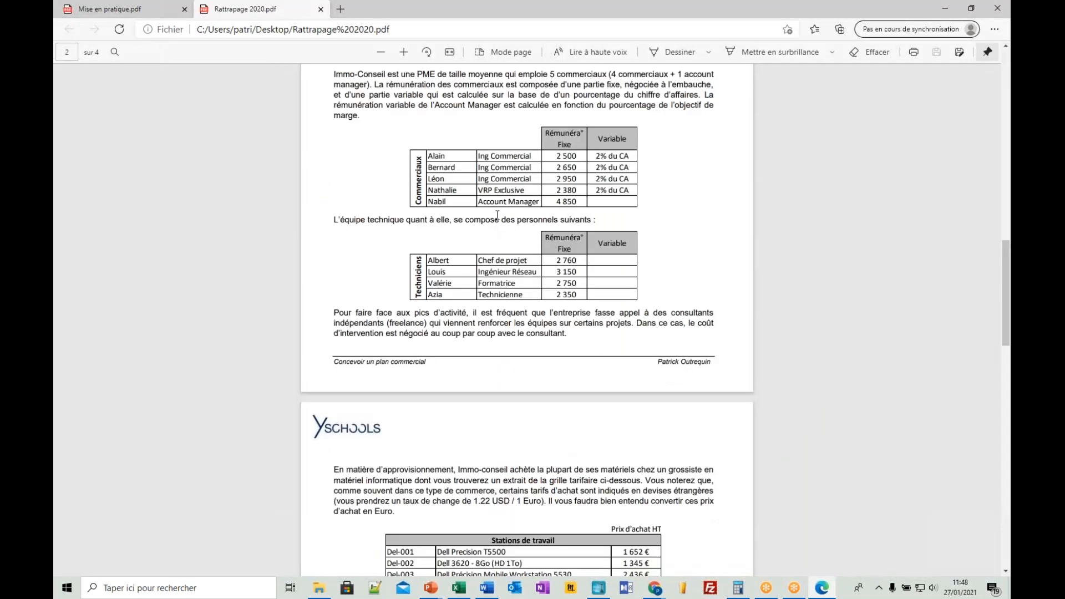
scroll(497, 213, down, 1)
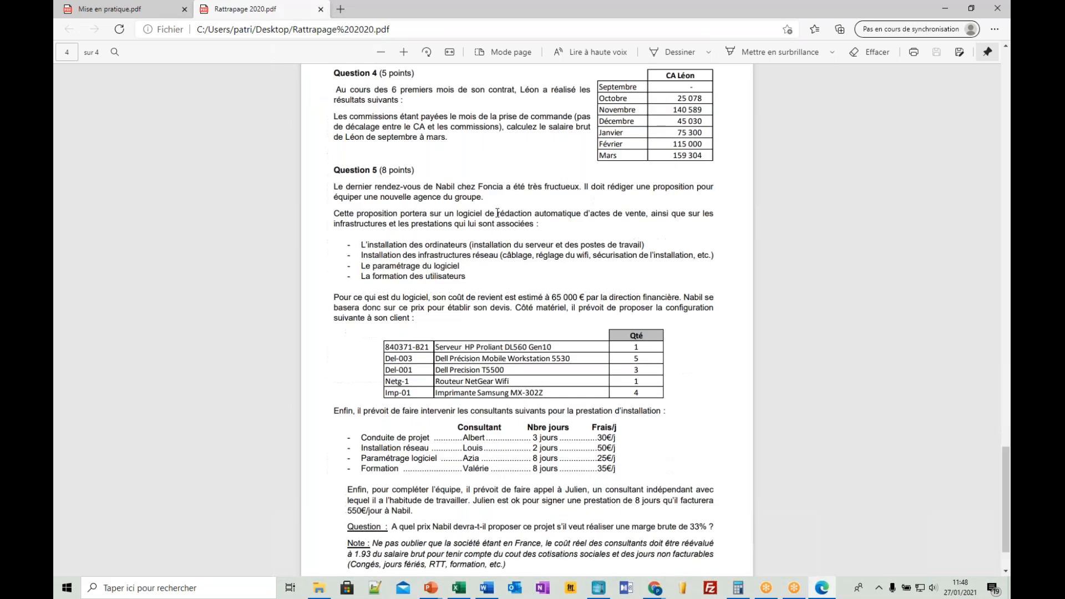
scroll(497, 213, down, 1)
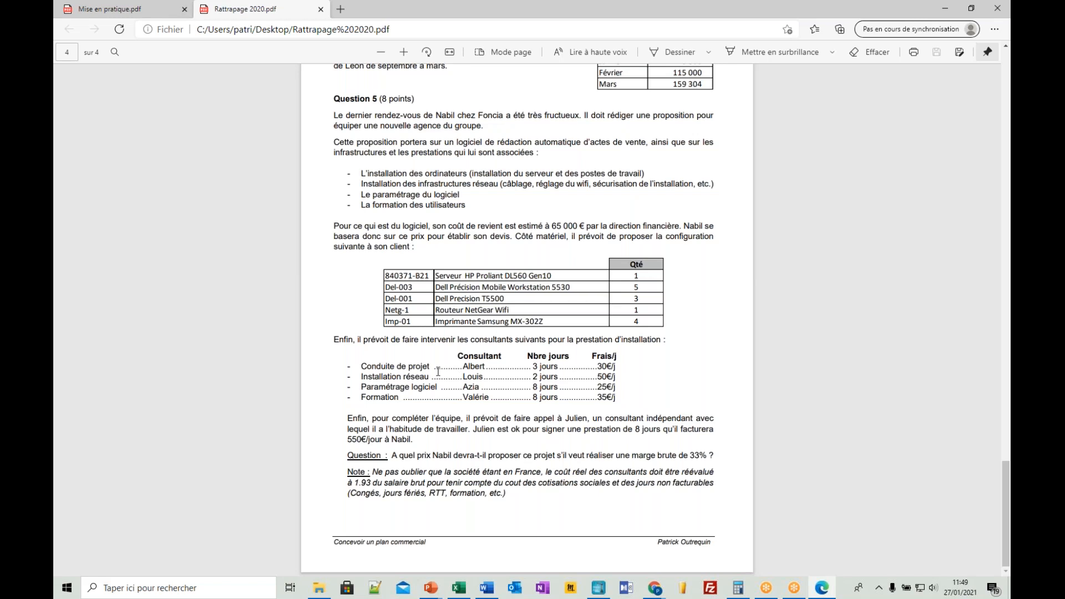
drag(369, 367, 400, 367)
click(401, 366)
double_click(604, 398)
click(623, 398)
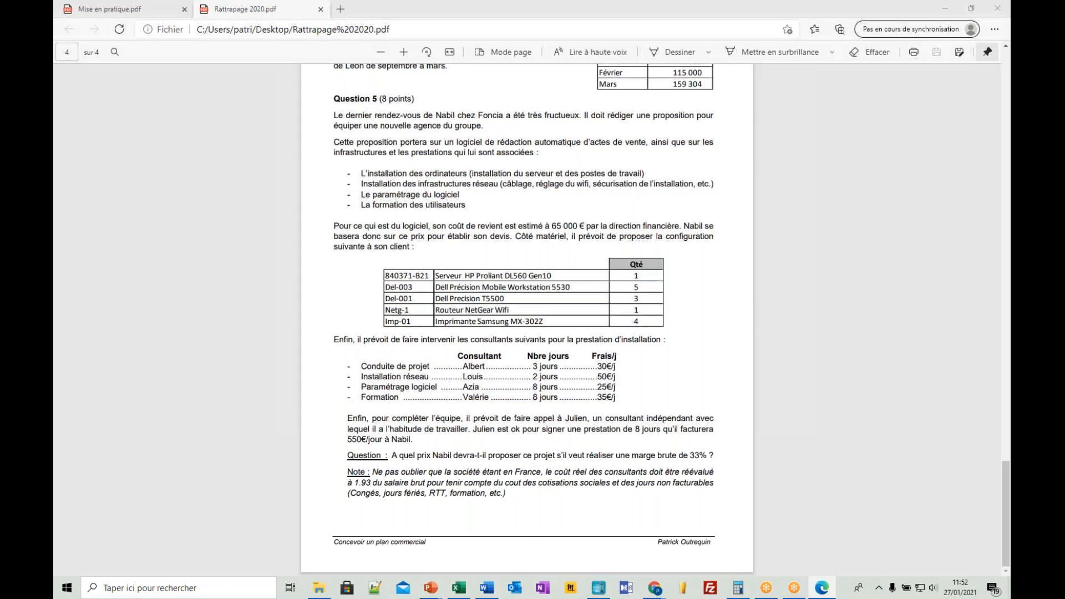
- Switch to the Excel workbook Appel elysee 26-01.xlsx and add a blank worksheet after sheet B3, enlarged for easy reading
key(alt+Tab)
click(388, 258)
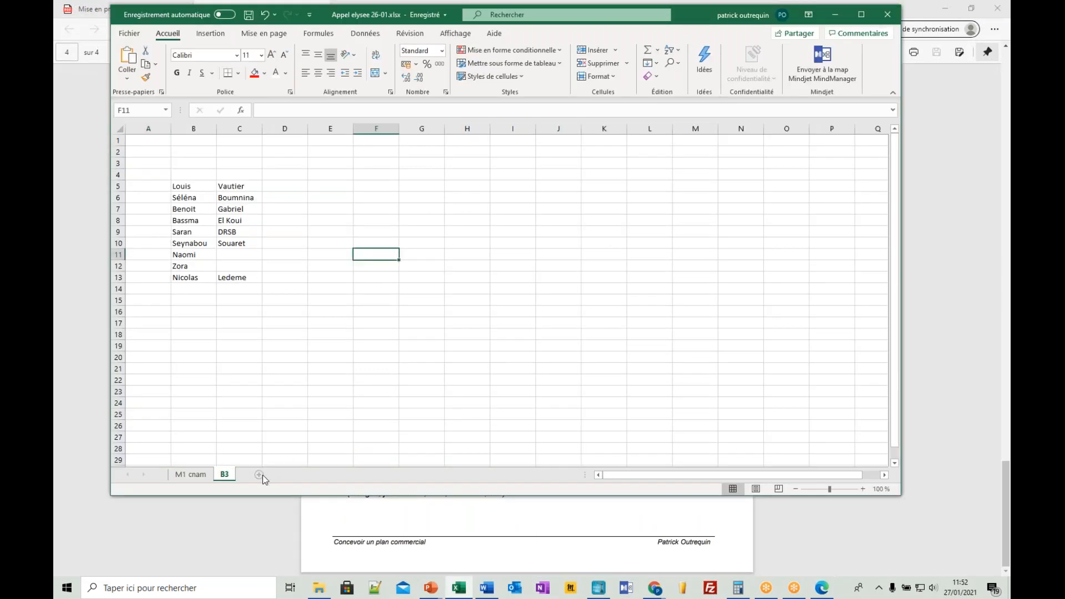
click(283, 474)
click(317, 230)
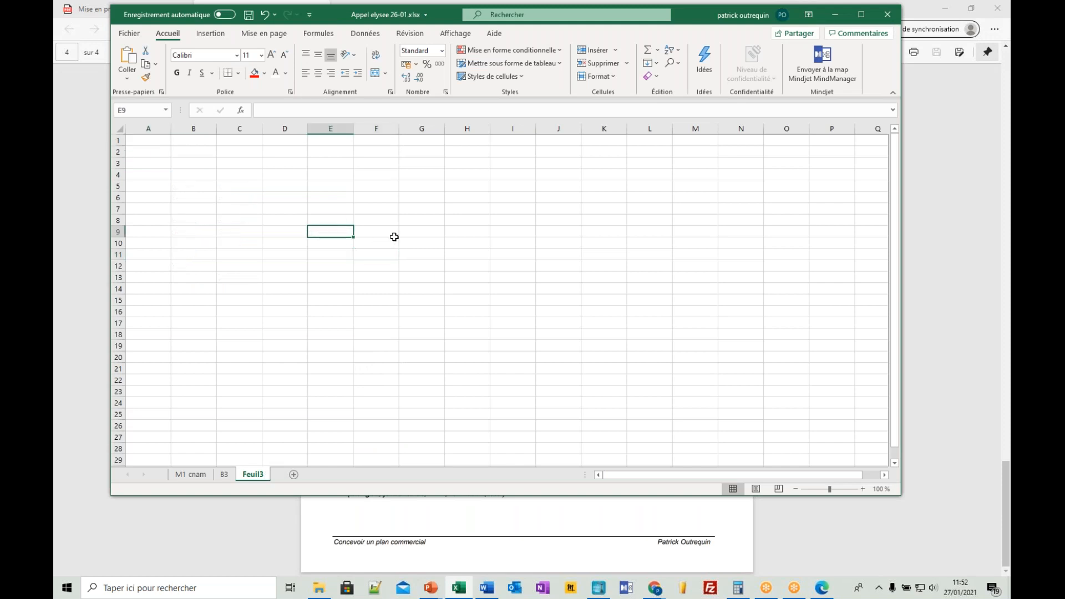
ctrl+scroll(323, 238, up, 5)
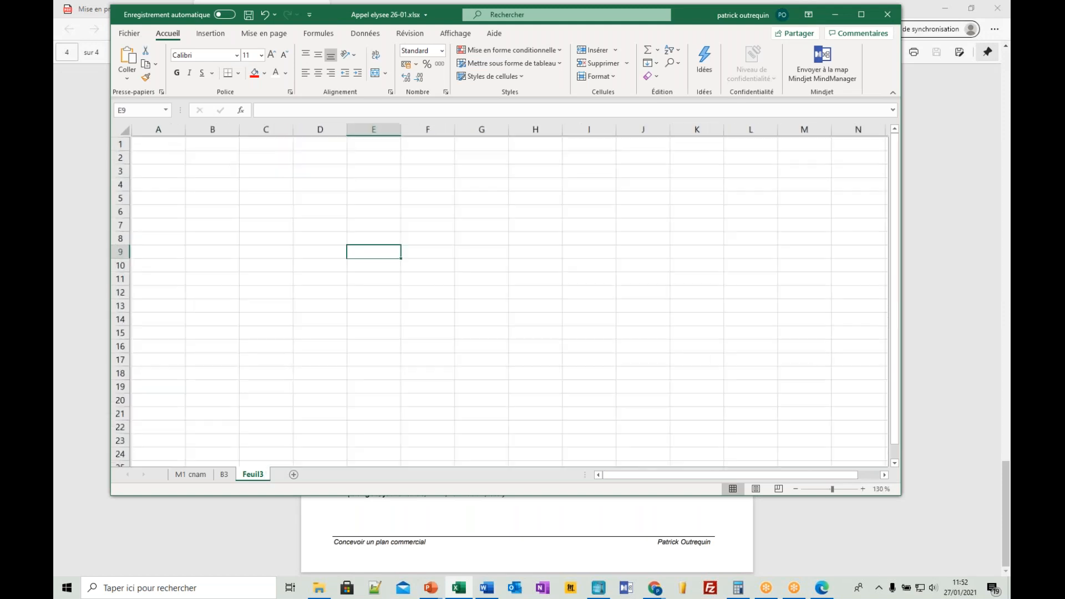
click(342, 238)
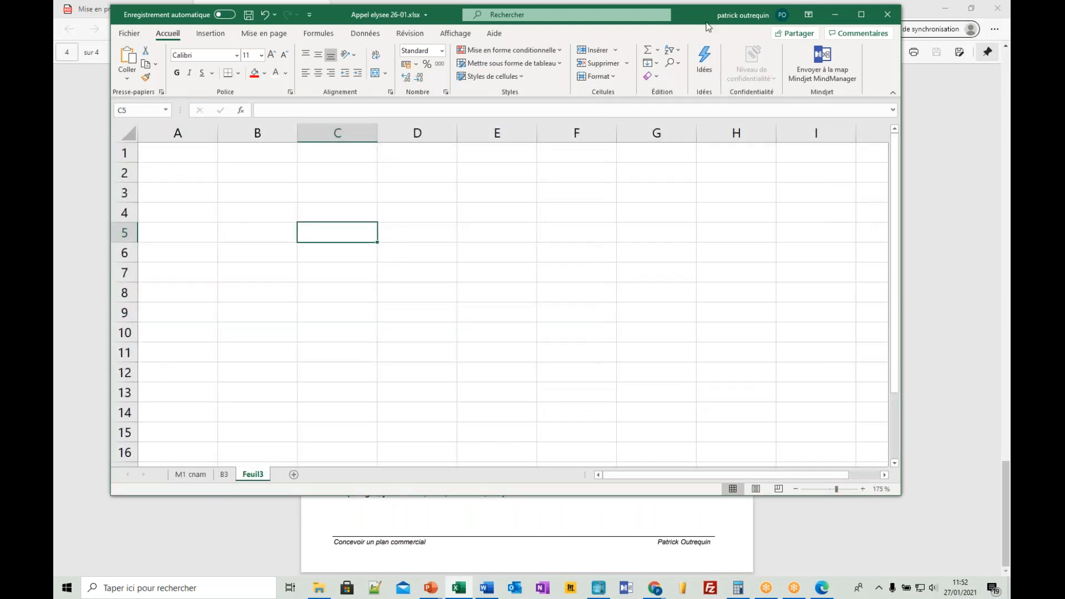
- Move the PDF window to the other screen and maximize the Excel workbook window
click(941, 270)
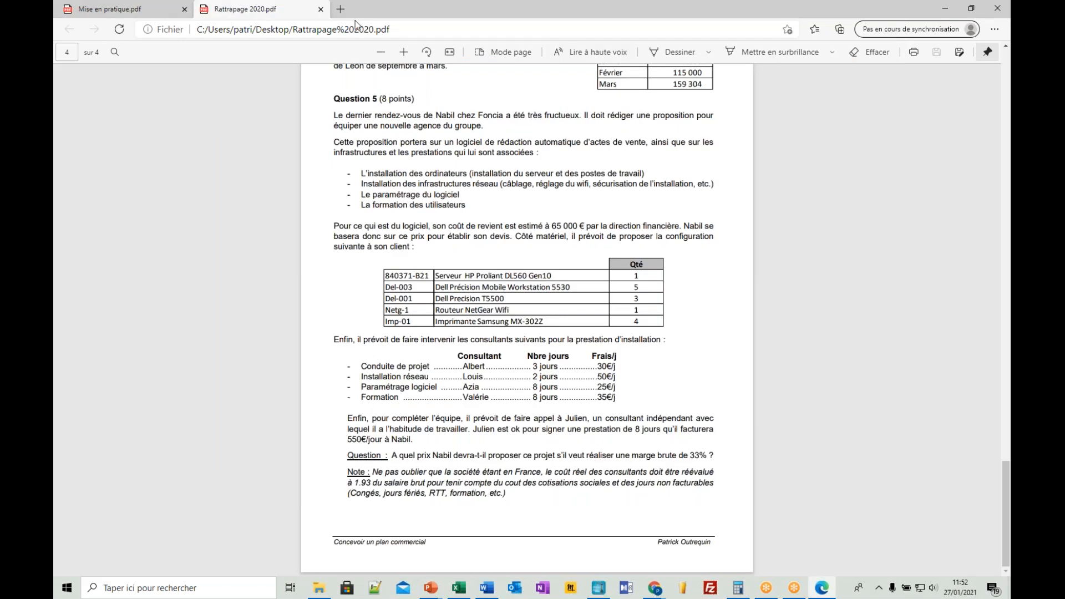
drag(355, 24, 1064, 132)
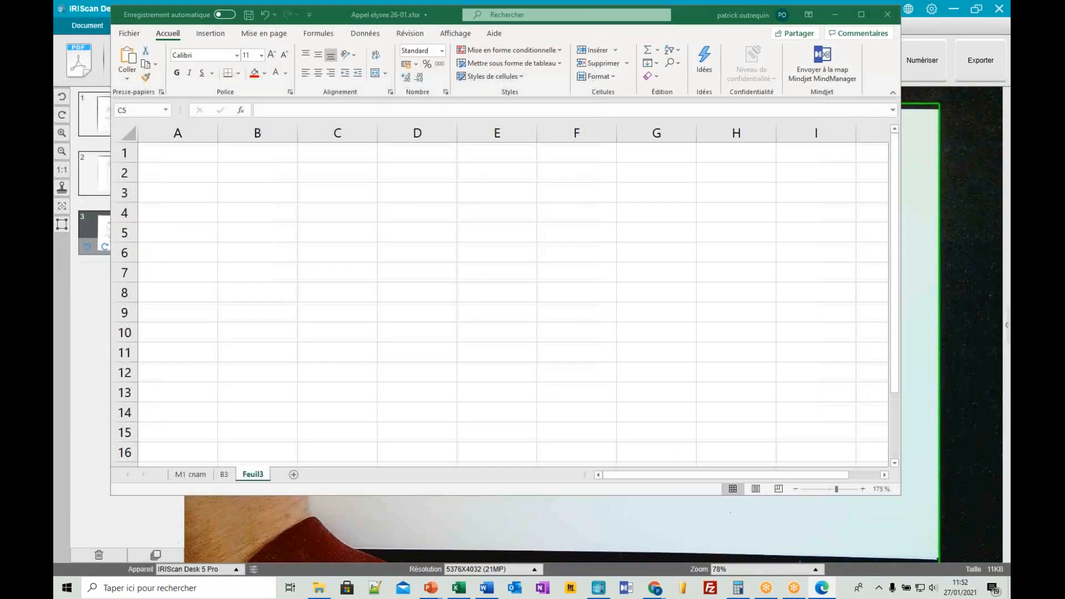
double_click(331, 23)
- Enter the heading "Liste des couts matériels" in C7 and move it to cell B3
click(317, 272)
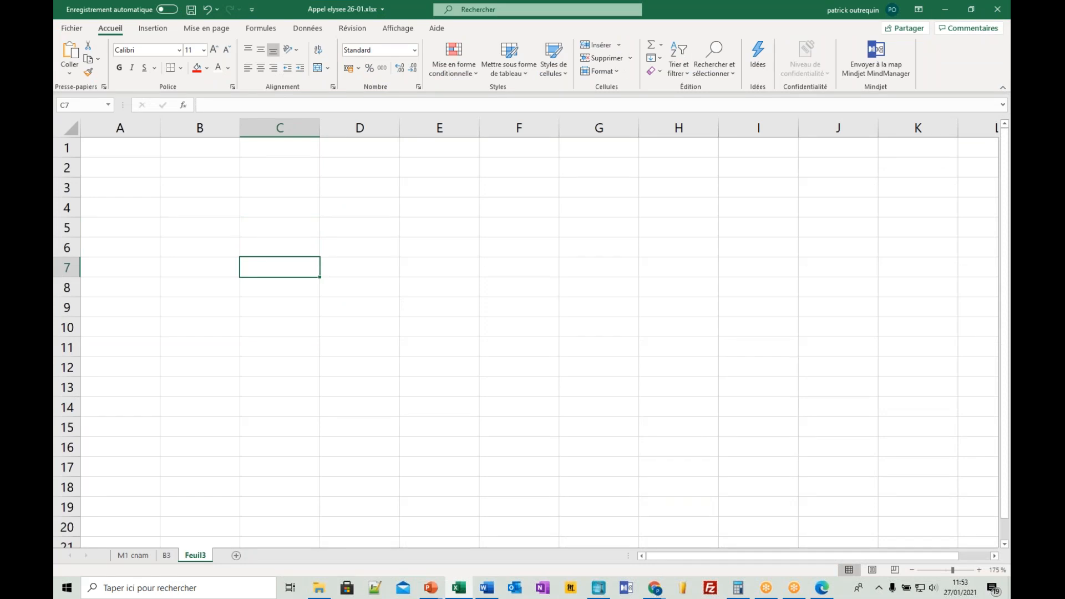
text(Liste des c)
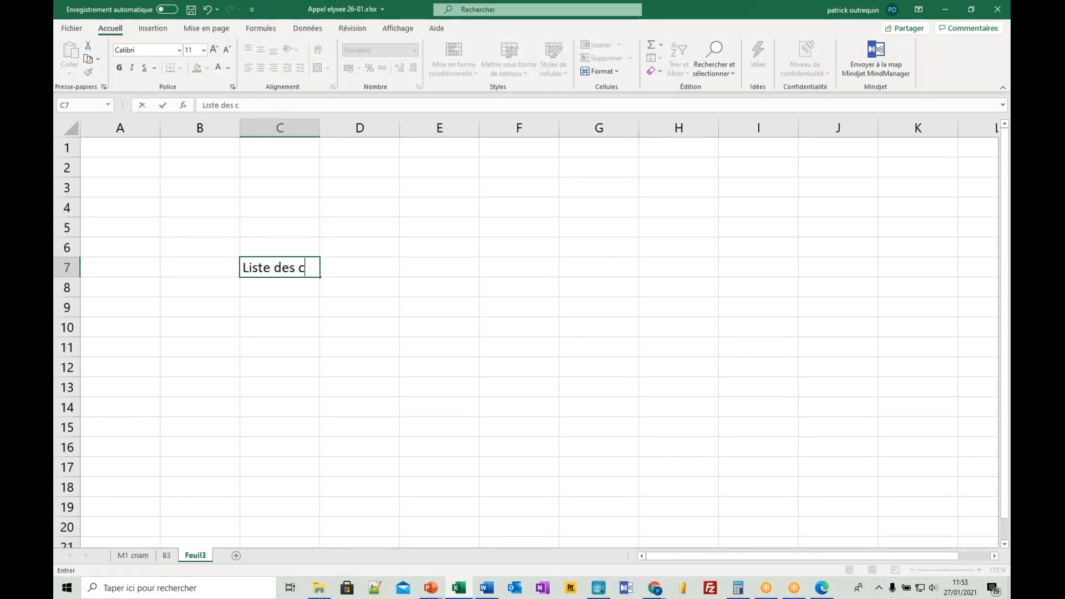
text(outs maté)
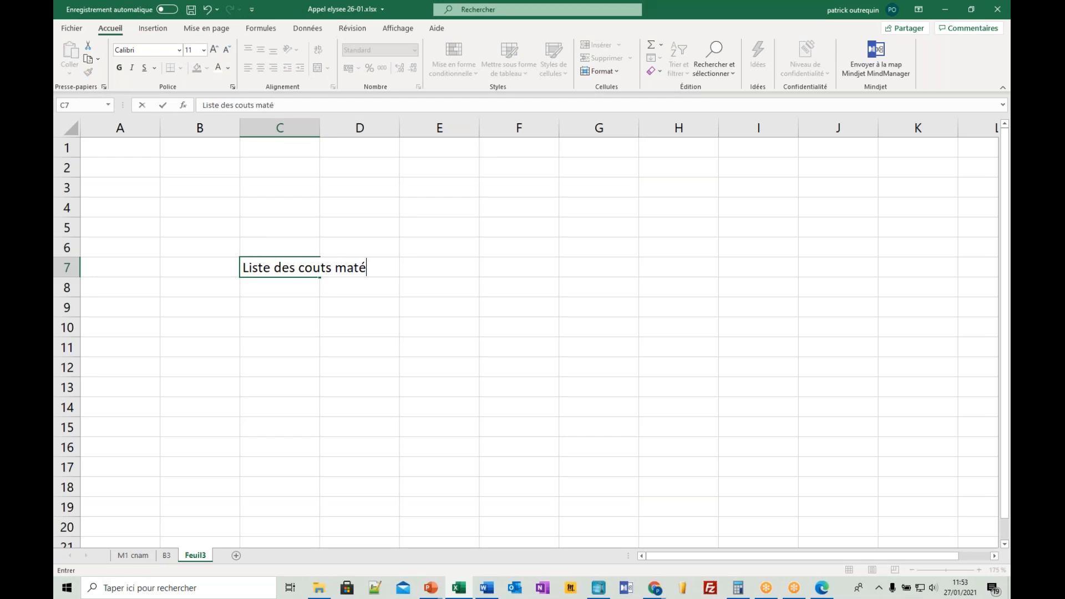
text(riels)
key(Return)
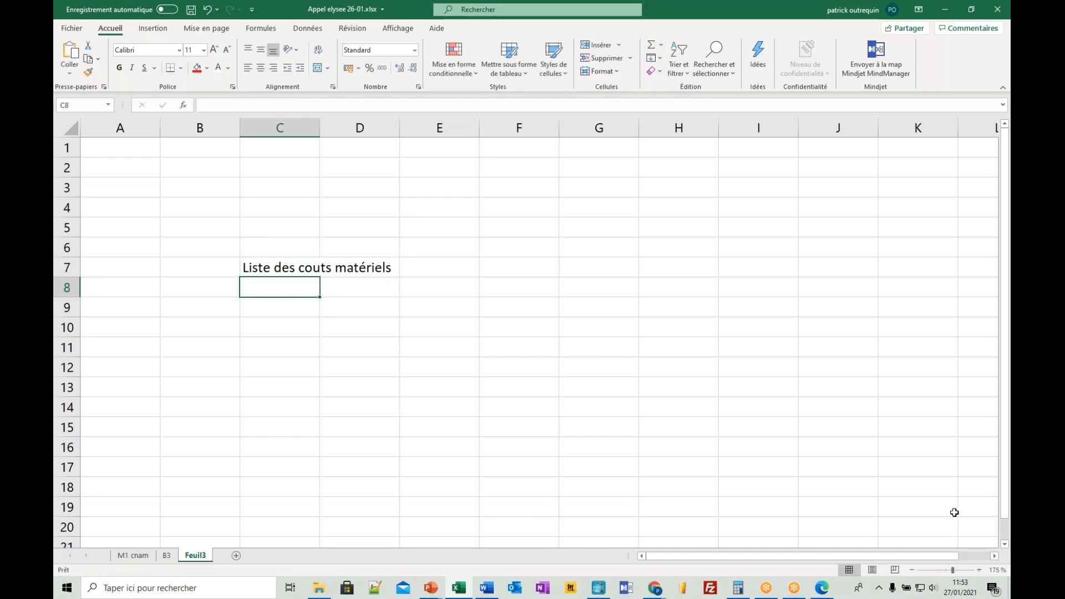
click(258, 269)
drag(272, 258, 206, 193)
click(323, 259)
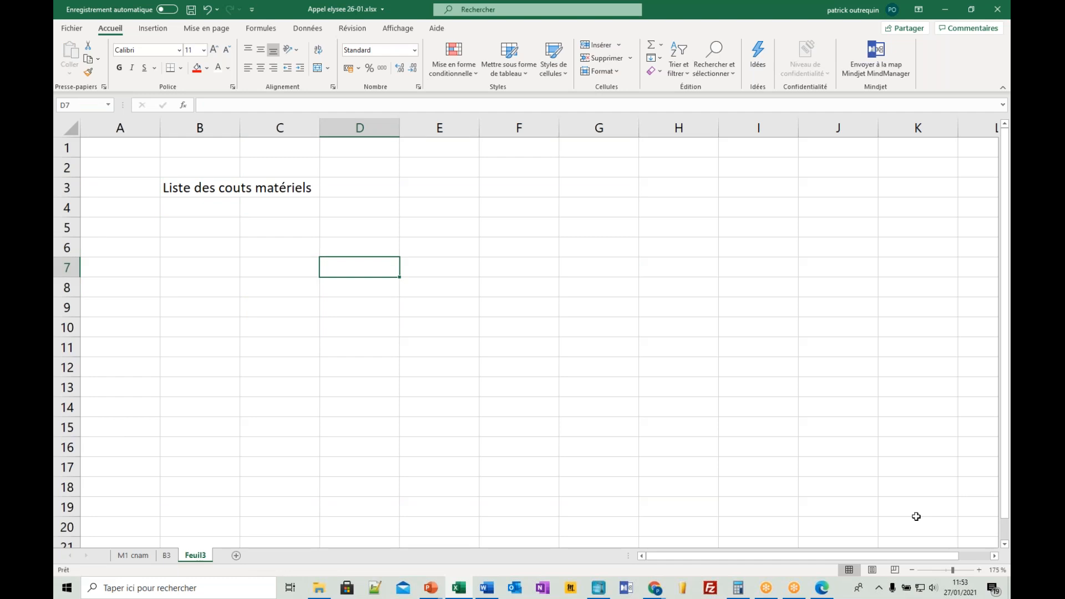
- Try to paste the whole Question 5 equipment table from the PDF into C6
key(alt+Tab)
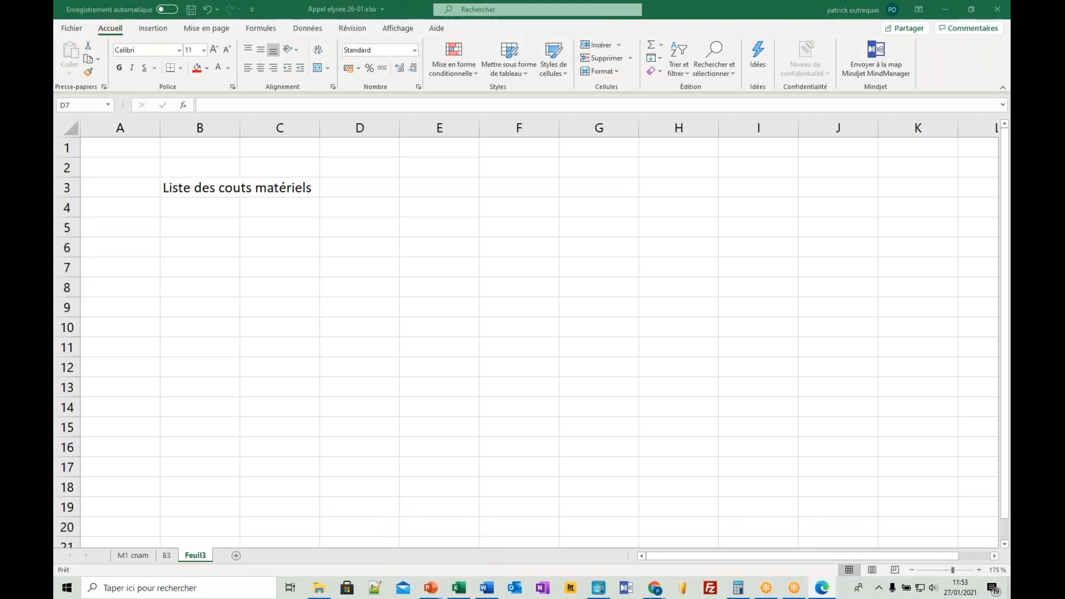
click(311, 249)
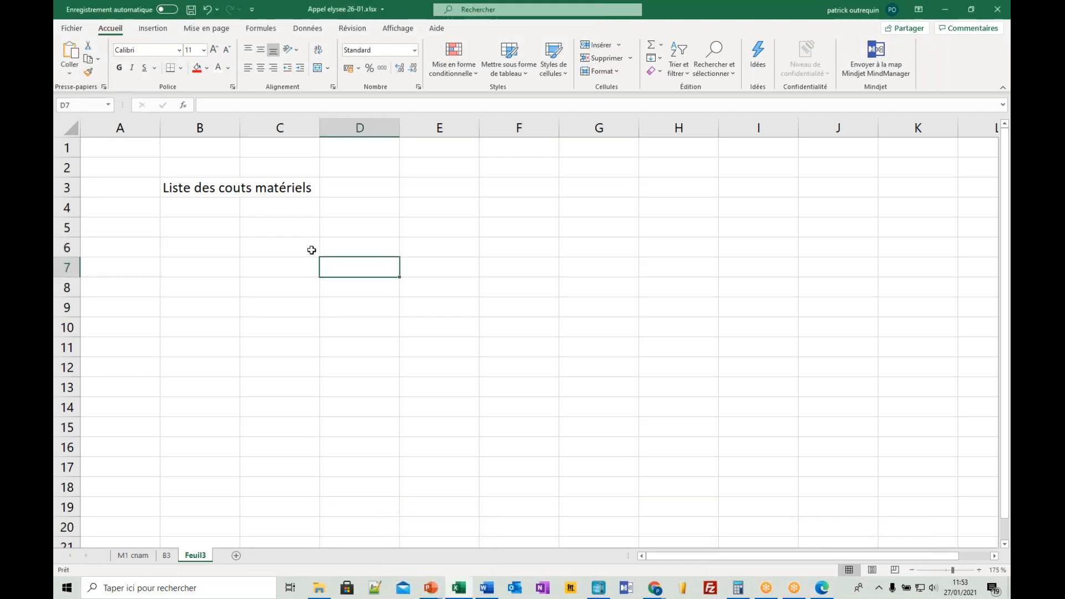
key(ctrl+v)
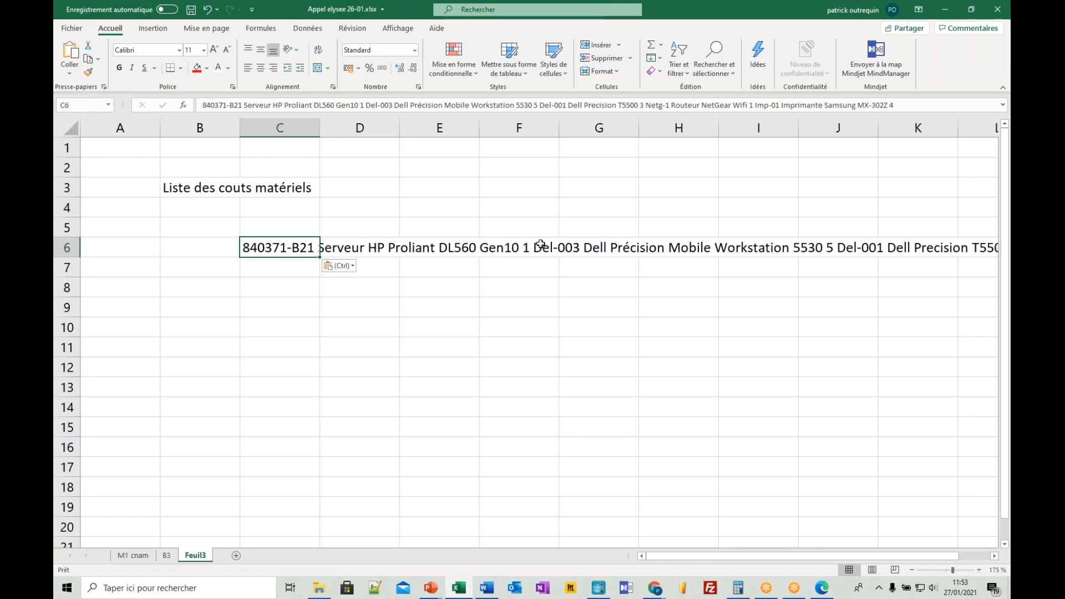
click(622, 249)
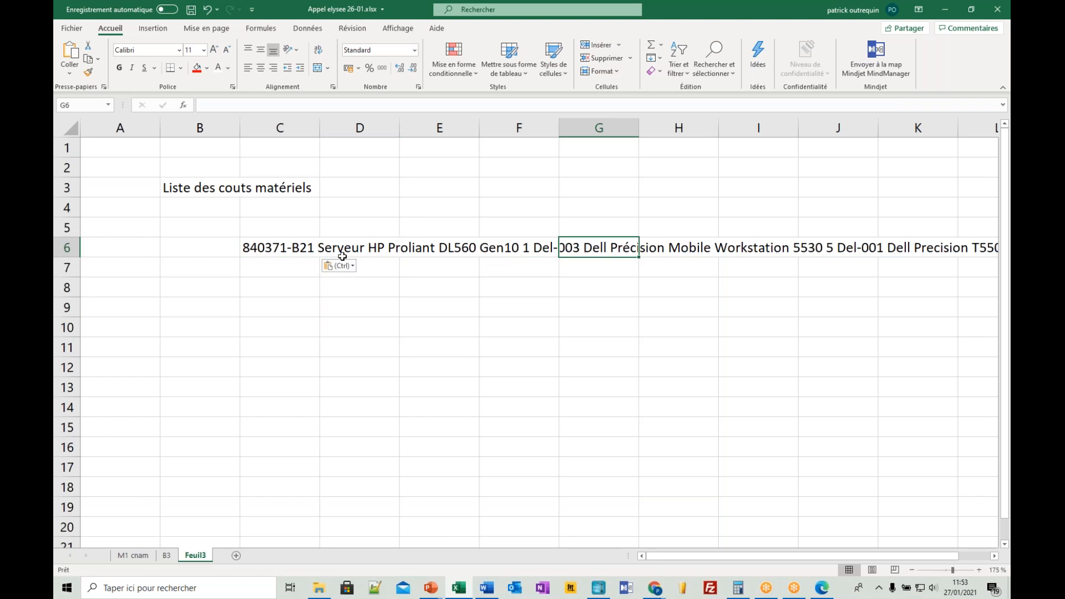
click(287, 245)
key(End)
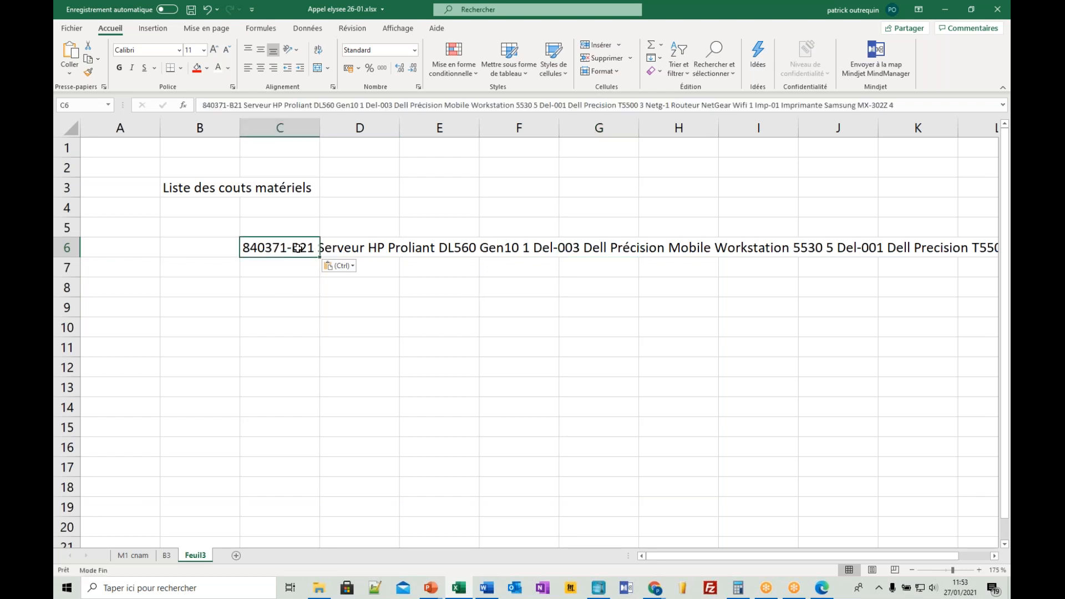
key(Delete)
- Copy "Serveur HP Proliant DL560 Gen10" from the PDF into C6 and "Dell Précision Mobile Workstation 5530" into C7
key(alt+Tab)
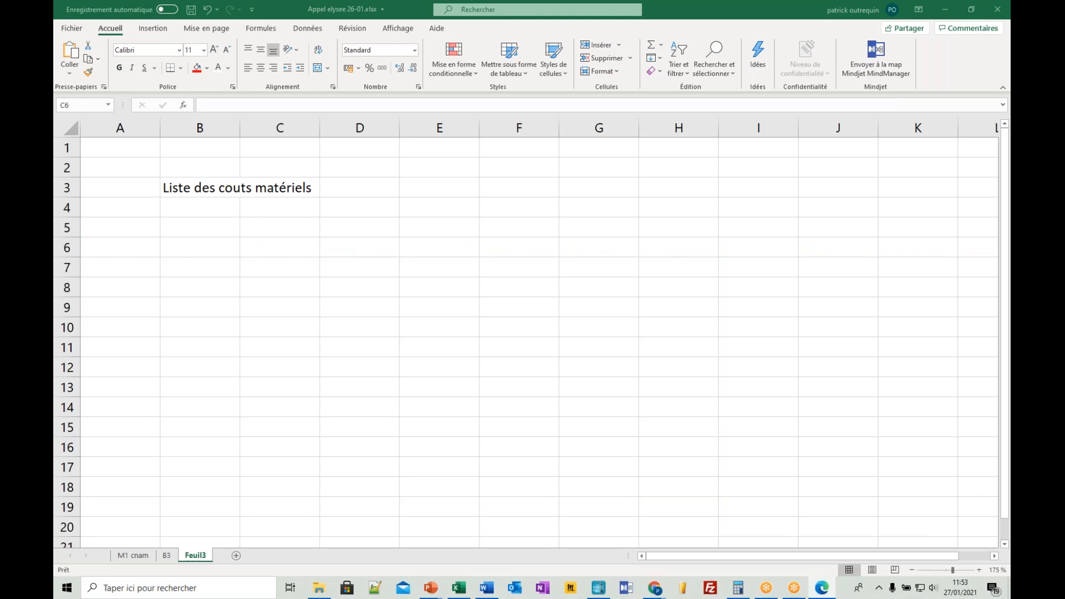
click(309, 251)
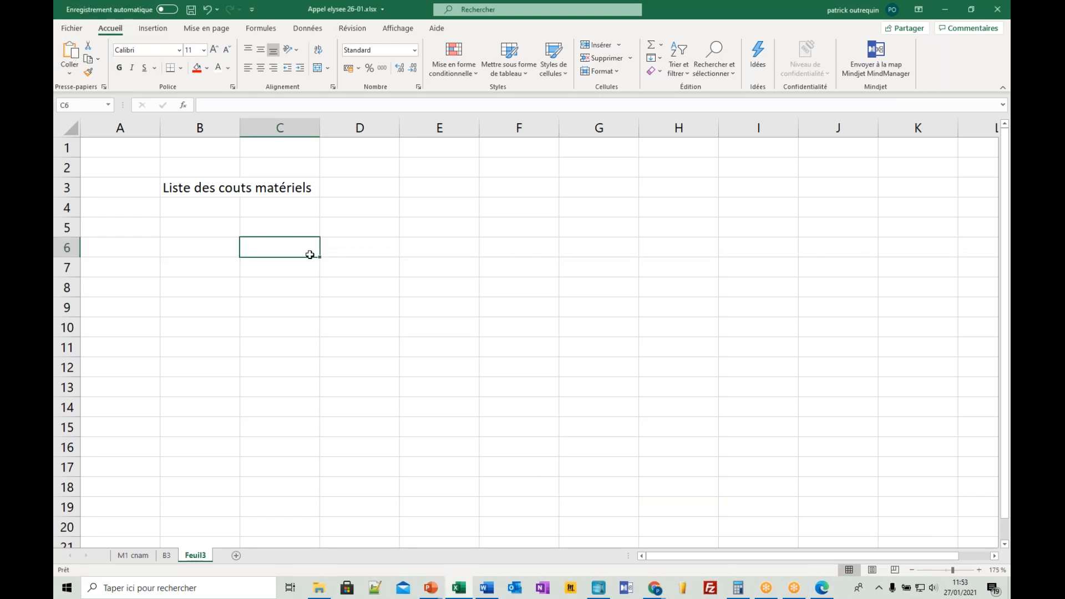
text(Serveur HP Proliant DL560 Gen10)
key(alt+Tab)
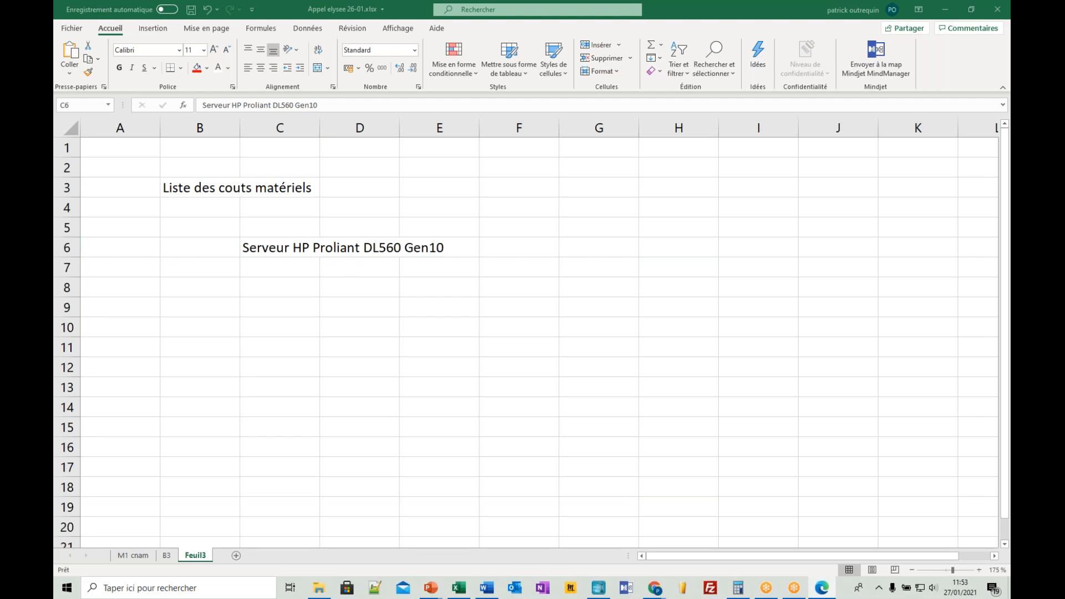
click(298, 269)
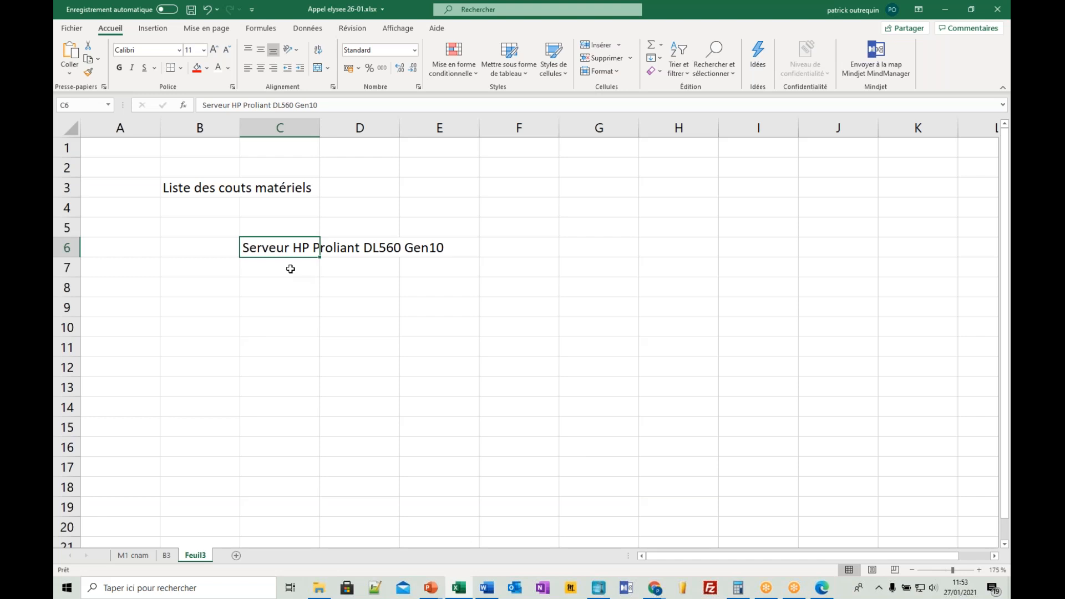
text(Dell Précision Mobile Workstation 5530)
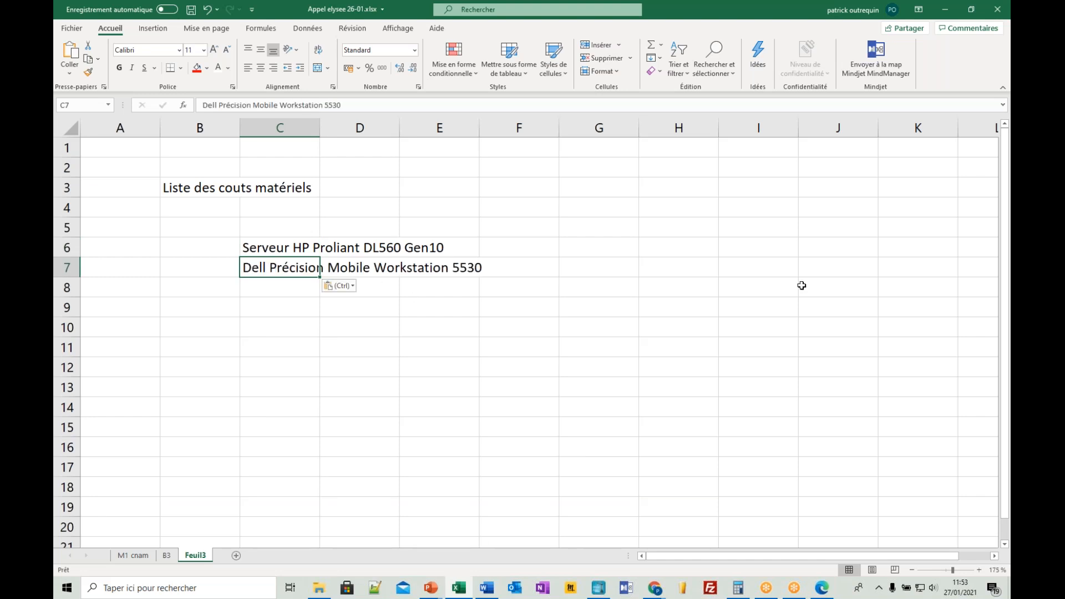
- Copy "Dell Precision T5500" from the PDF into C8 and "Routeur NetGear Wifi" into C9
key(alt+Tab)
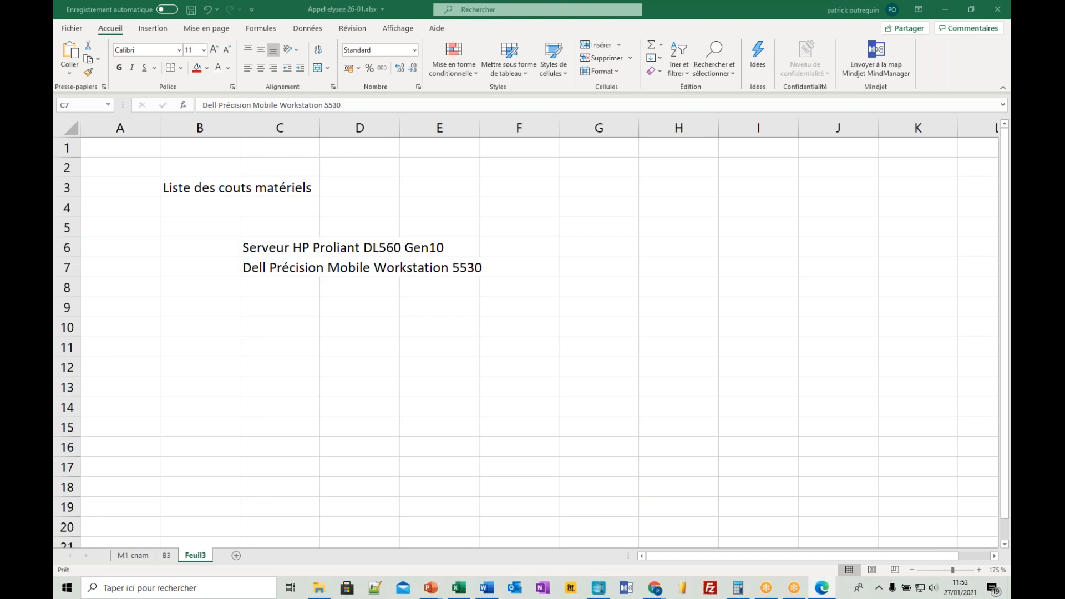
click(292, 275)
click(287, 289)
text(Dell Precision T5500)
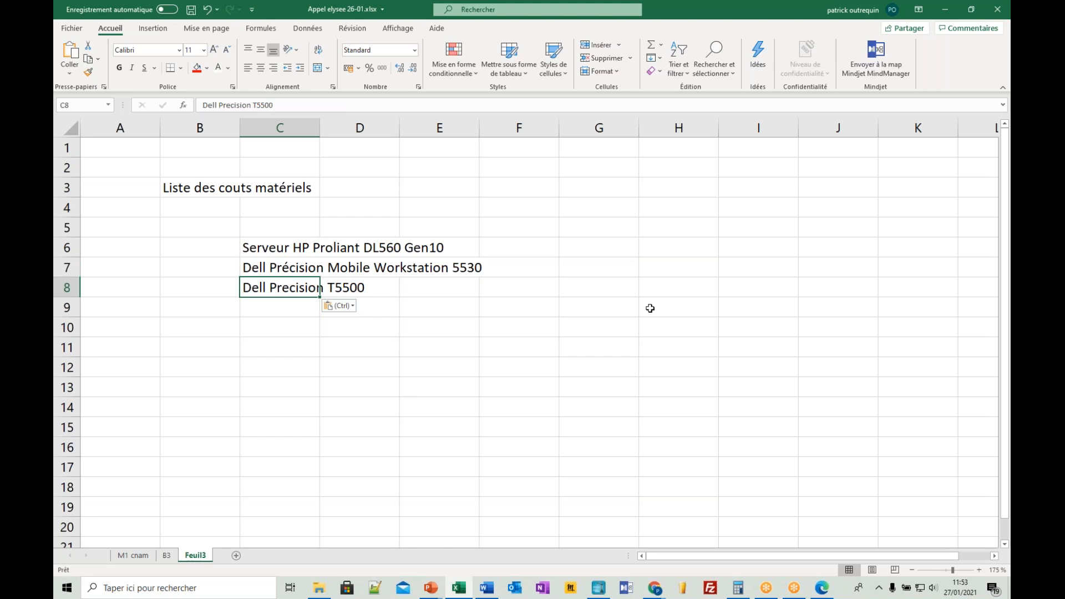
key(alt+Tab)
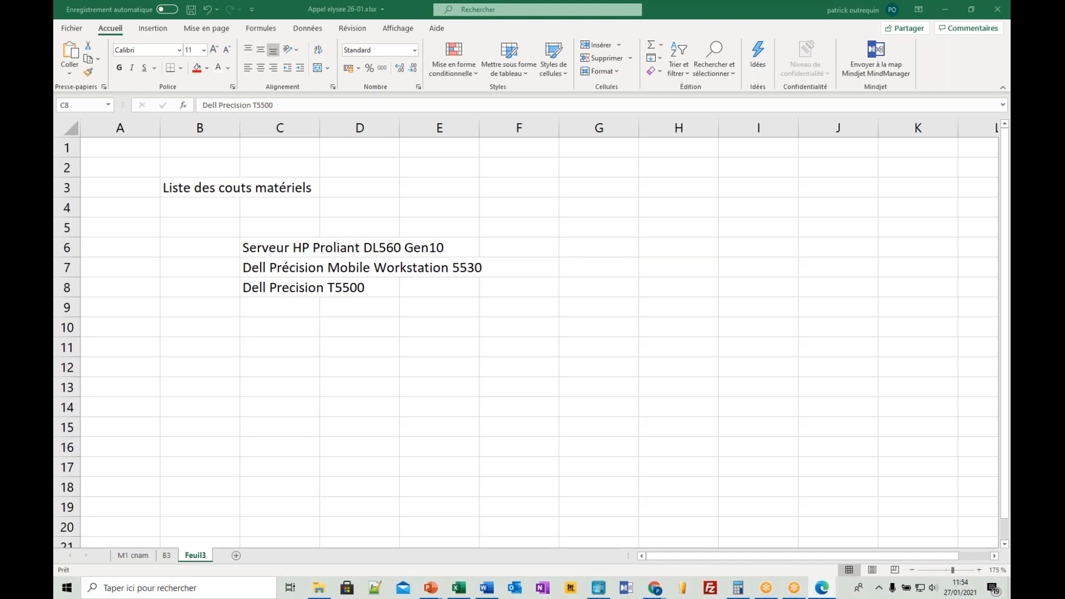
click(299, 302)
click(305, 306)
text(Routeur NetGear Wifi)
- Copy "Imprimante Samsung MX-302Z" from the PDF into C10 and widen column C to fit the equipment names
key(alt+Tab)
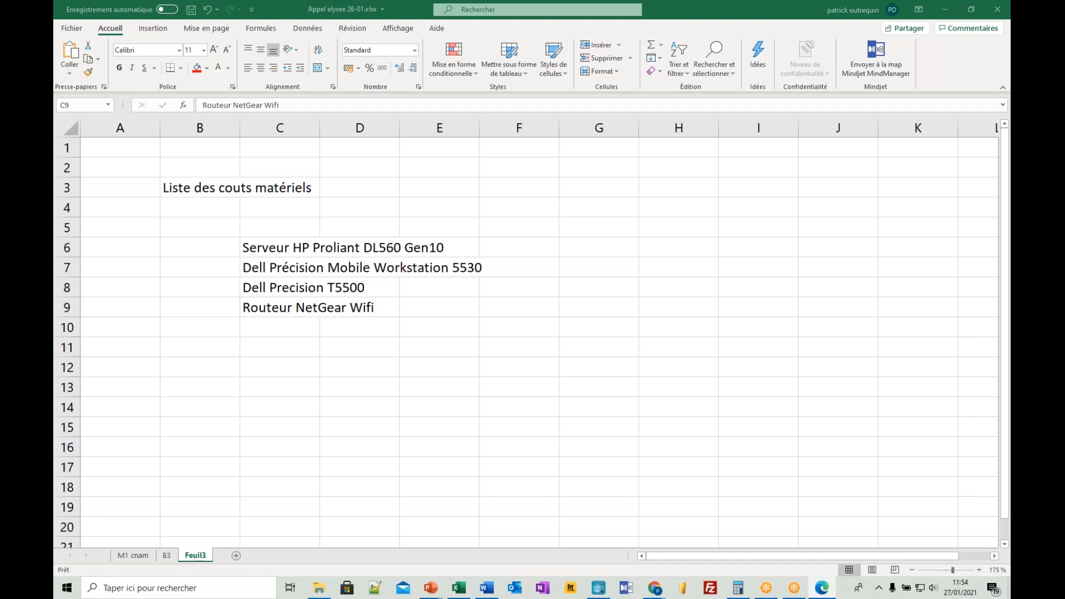
key(alt+Tab)
click(296, 332)
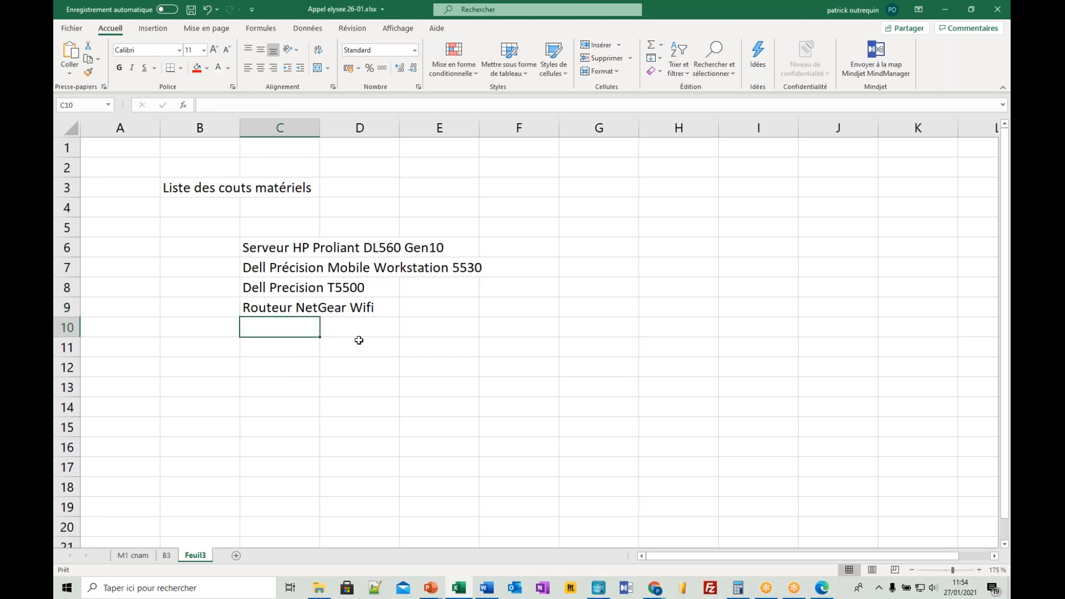
text(Imprimante Samsung MX-302Z)
drag(320, 128, 492, 129)
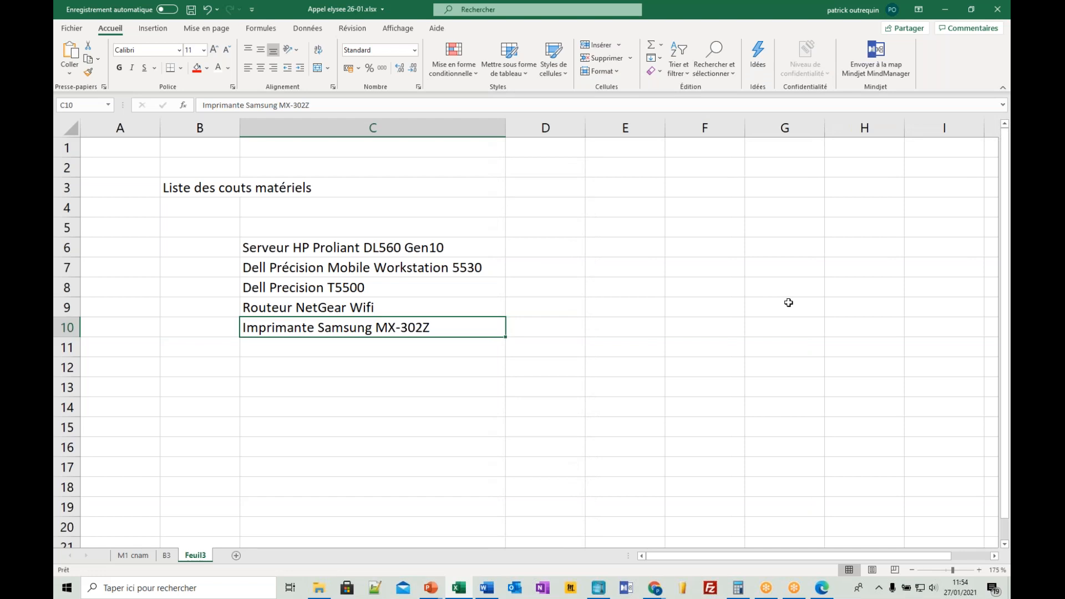
- Look up the HP Proliant server's price in the PDF and enter 68569 in D6
key(alt+Tab)
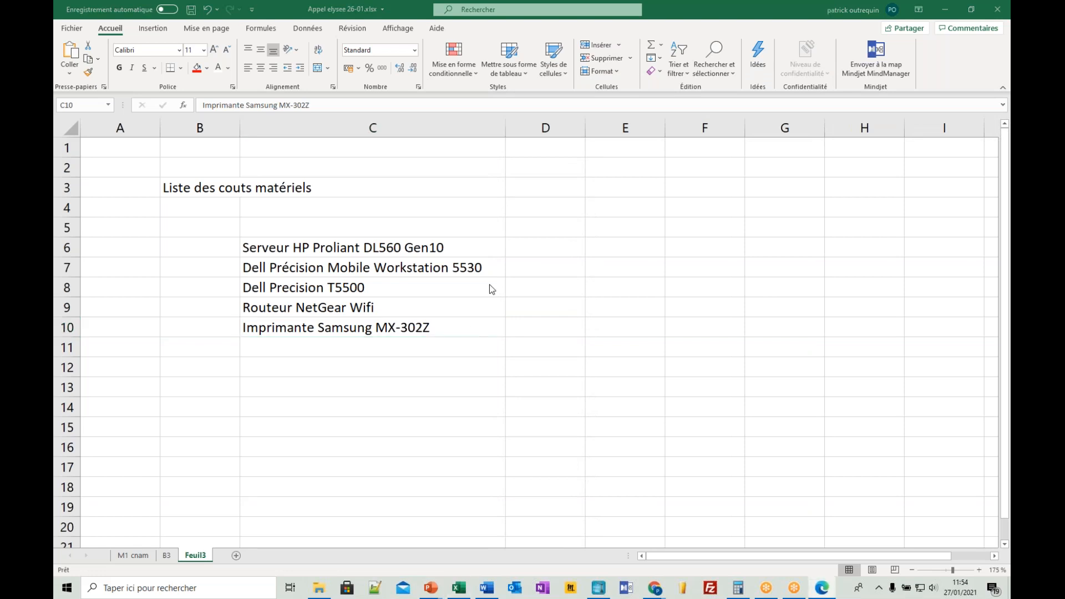
key(alt+Tab)
click(561, 247)
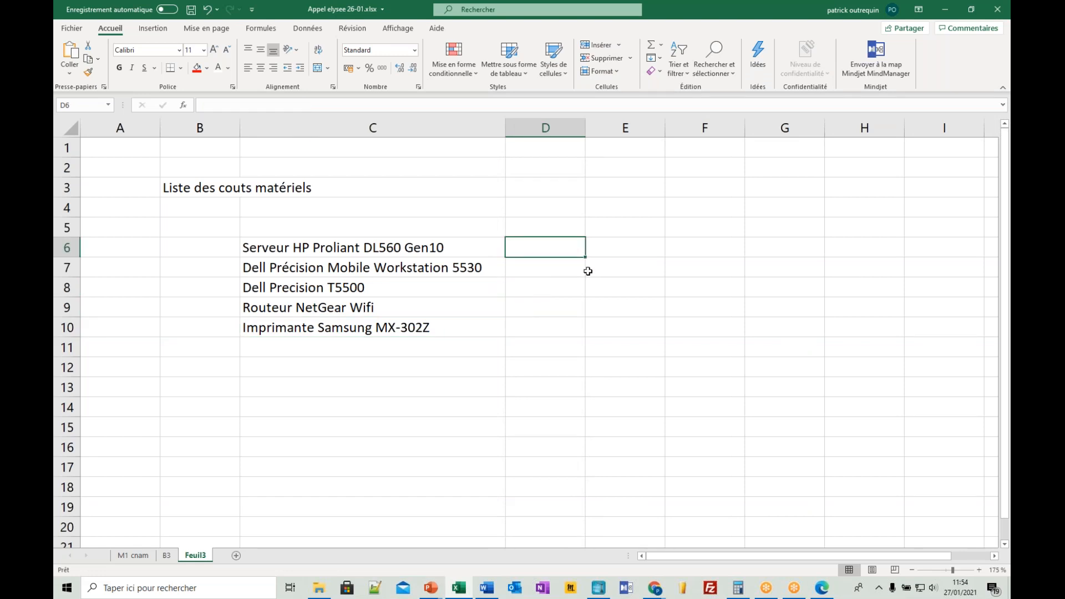
text(68)
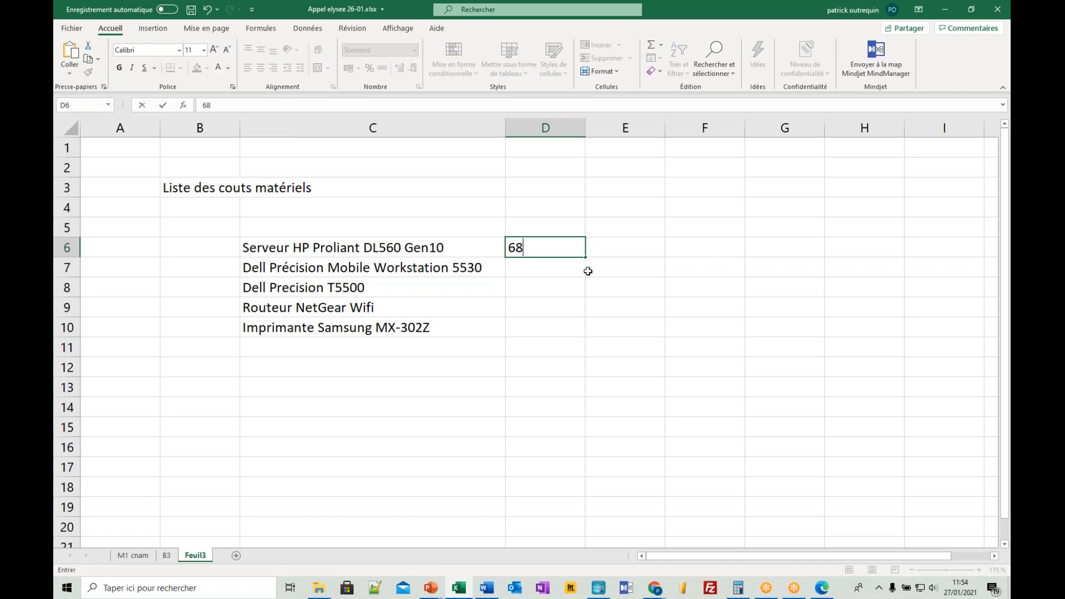
text(569)
key(Return)
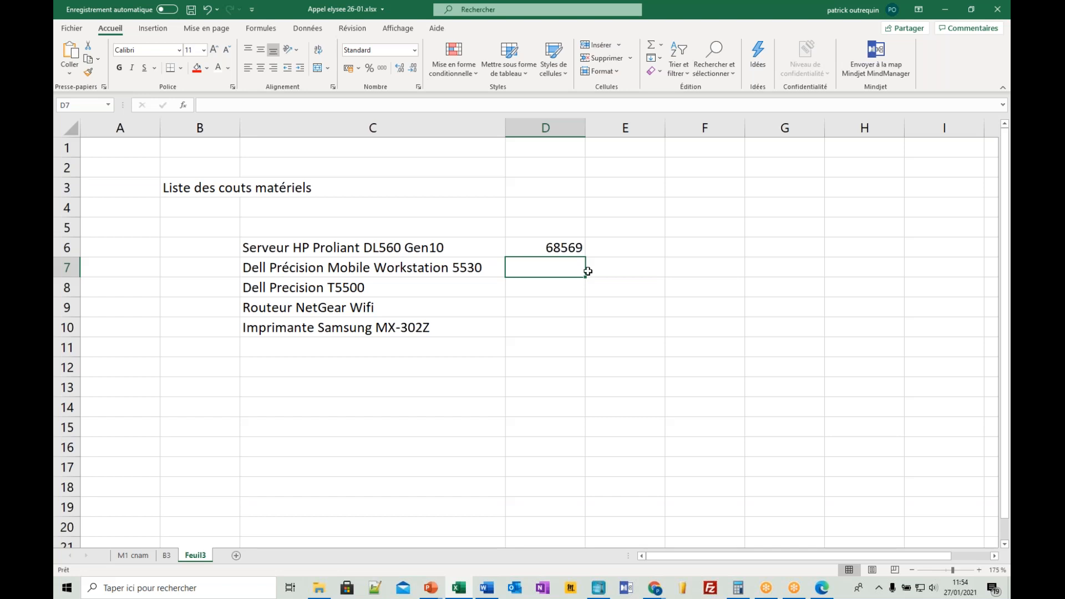
- Add the currency headers USD in D5 and EURO in E5 above the price columns
click(576, 227)
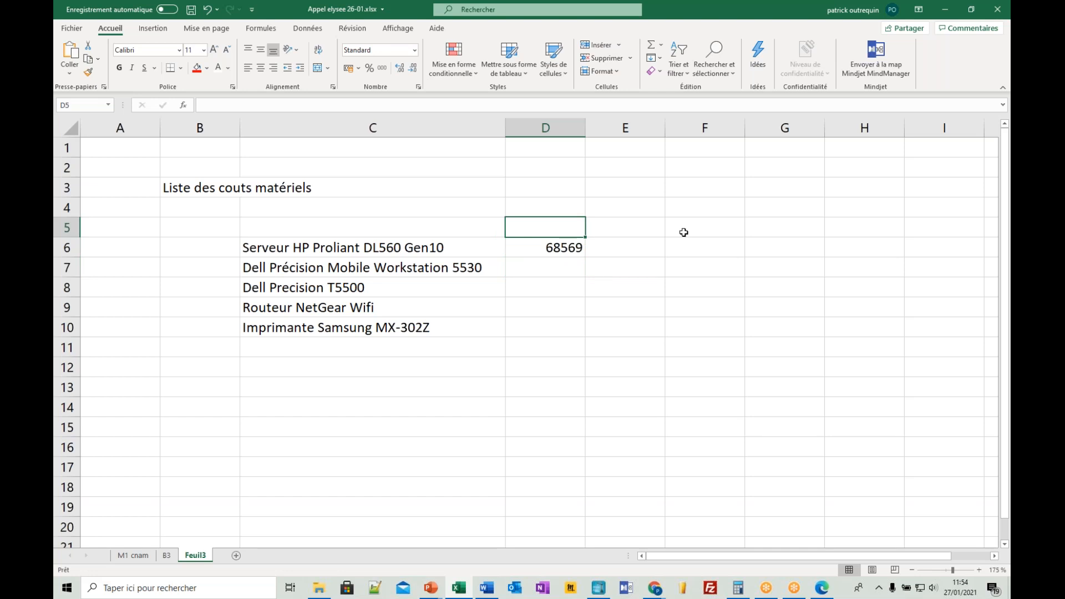
text(USD)
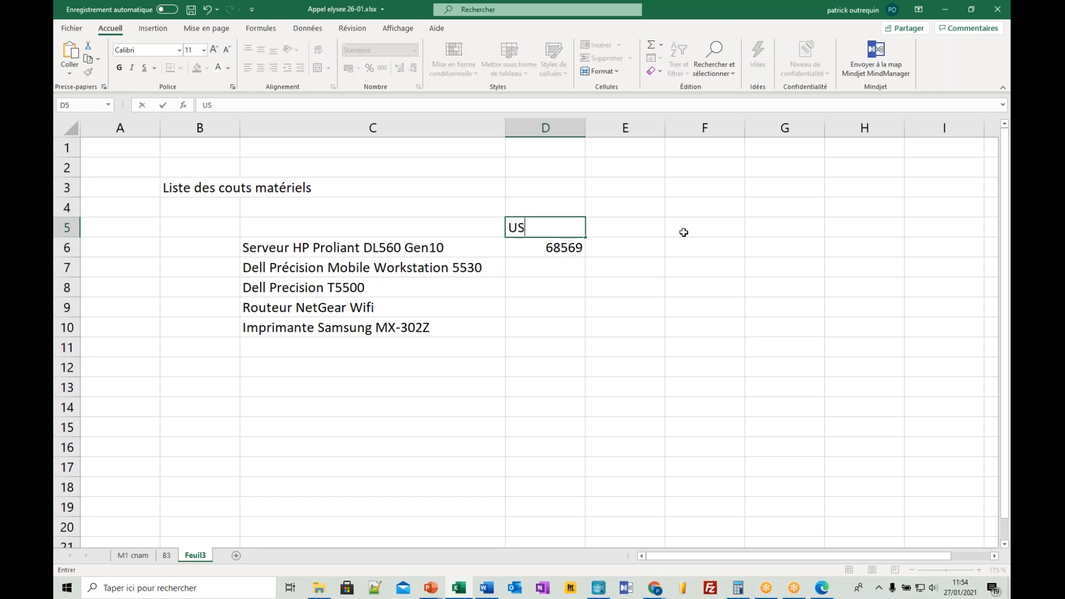
key(Return)
key(Up)
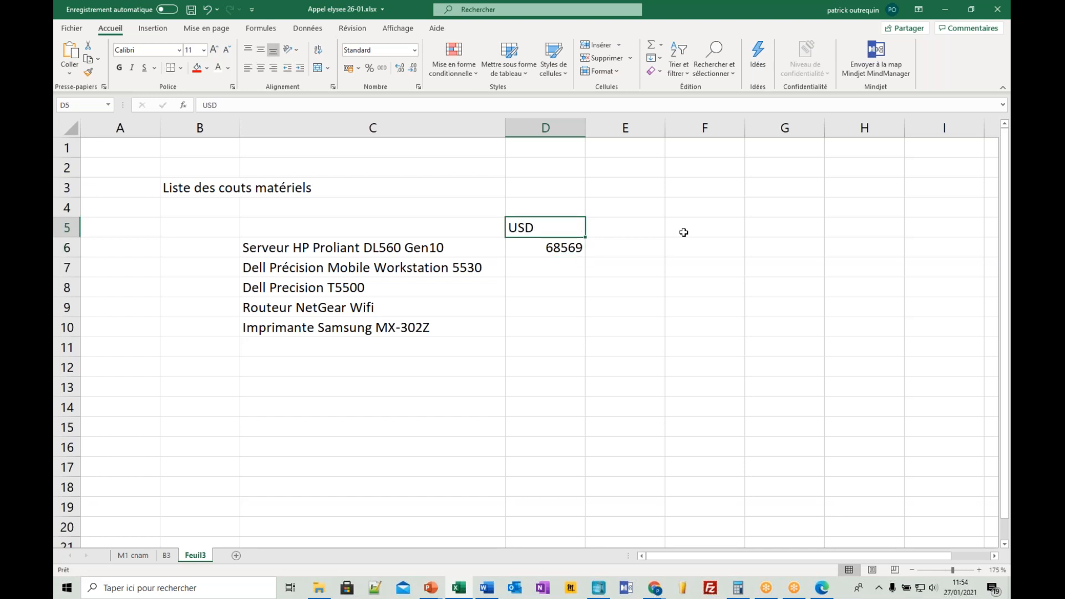
key(Right)
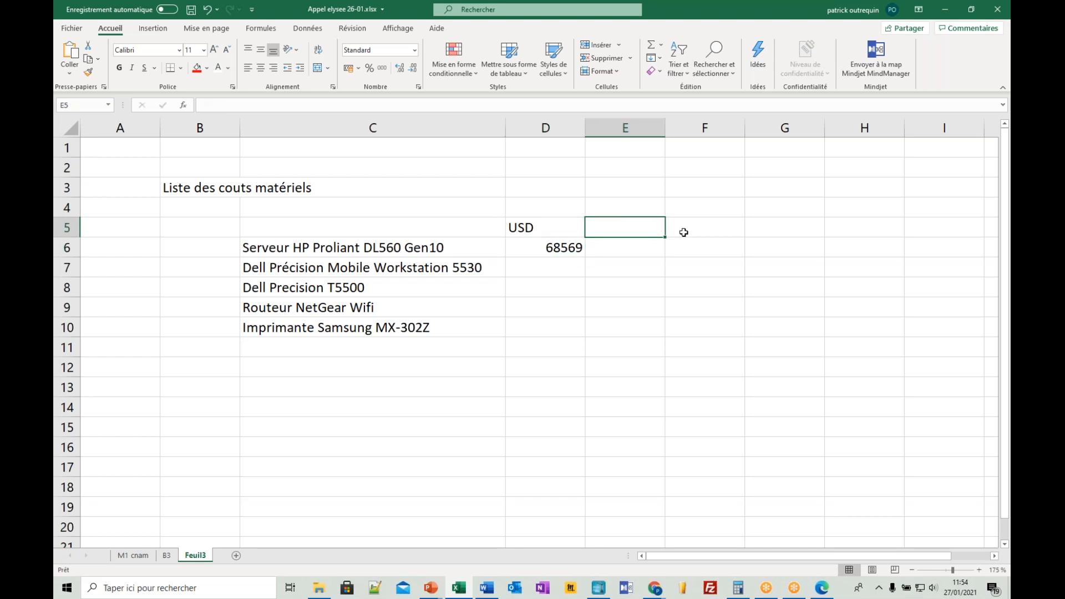
text(EURO)
key(Return)
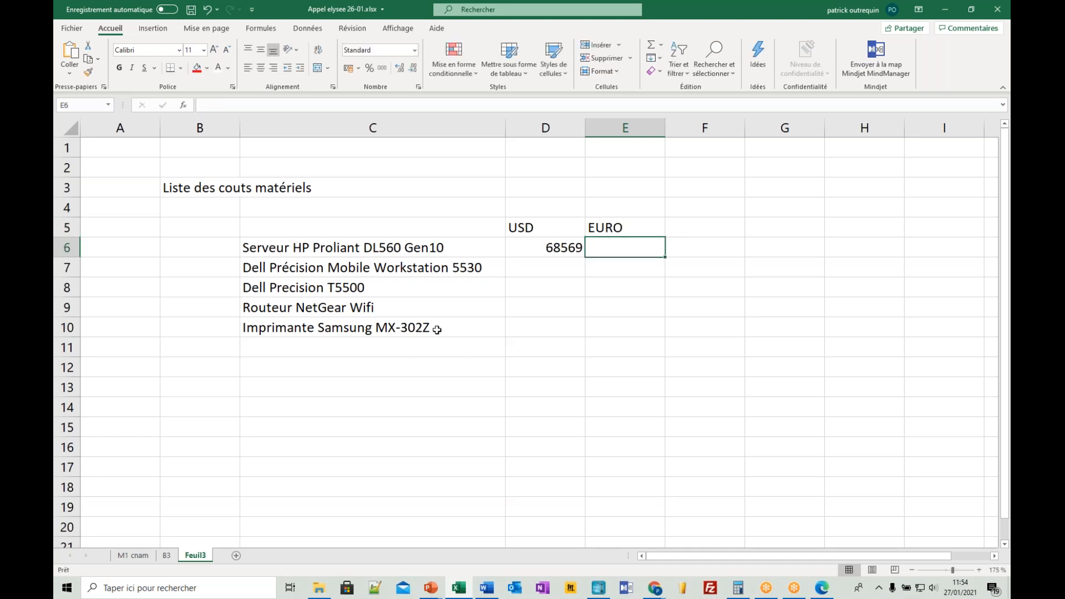
- Enter 2436 in E7 as the euro price of the Dell Précision Mobile Workstation 5530
click(623, 268)
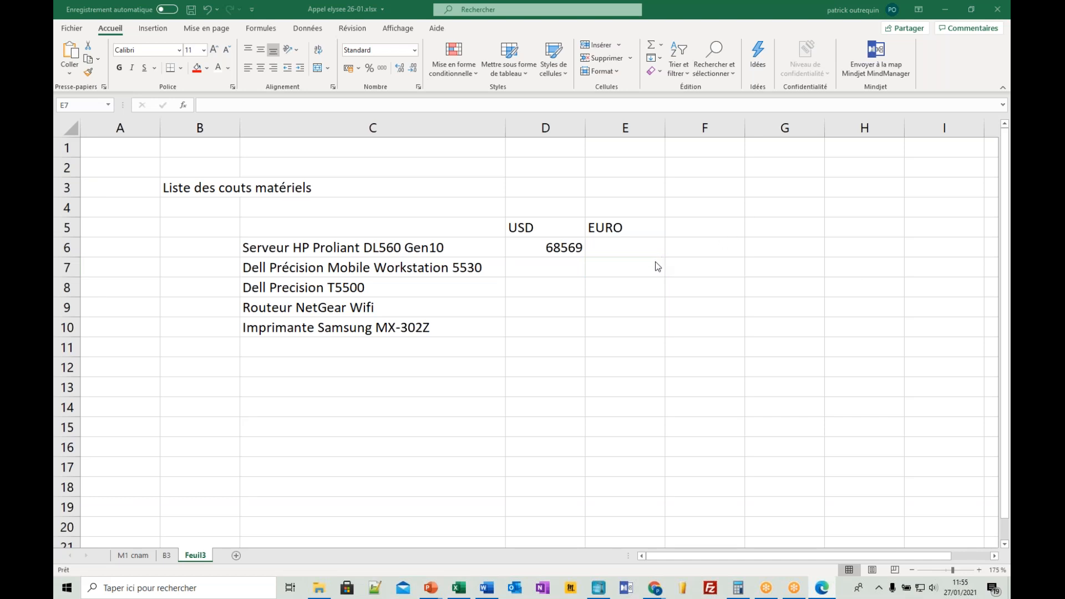
text(2430)
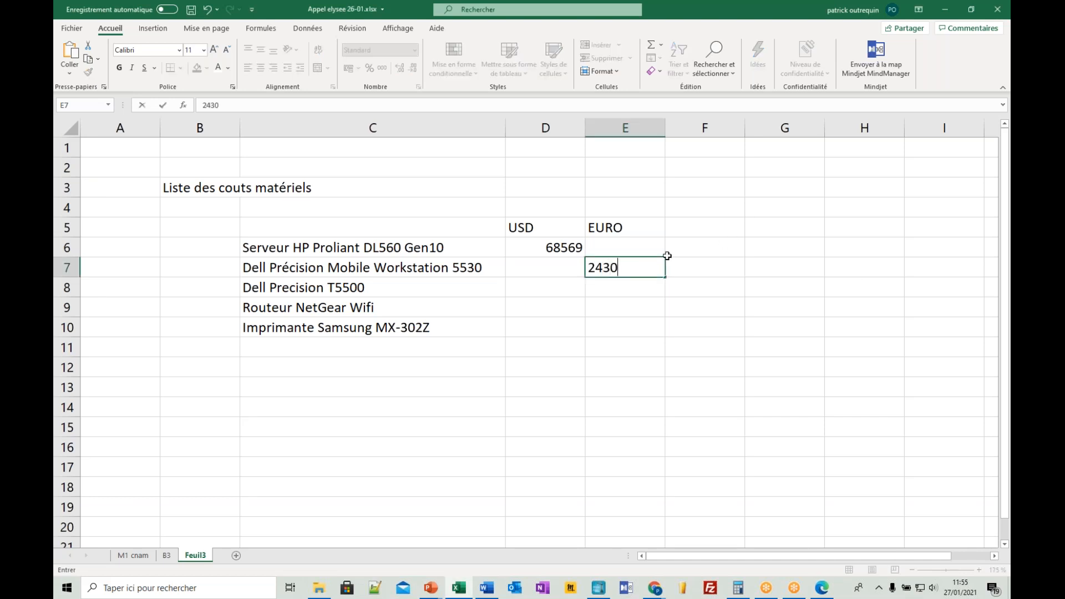
key(Return)
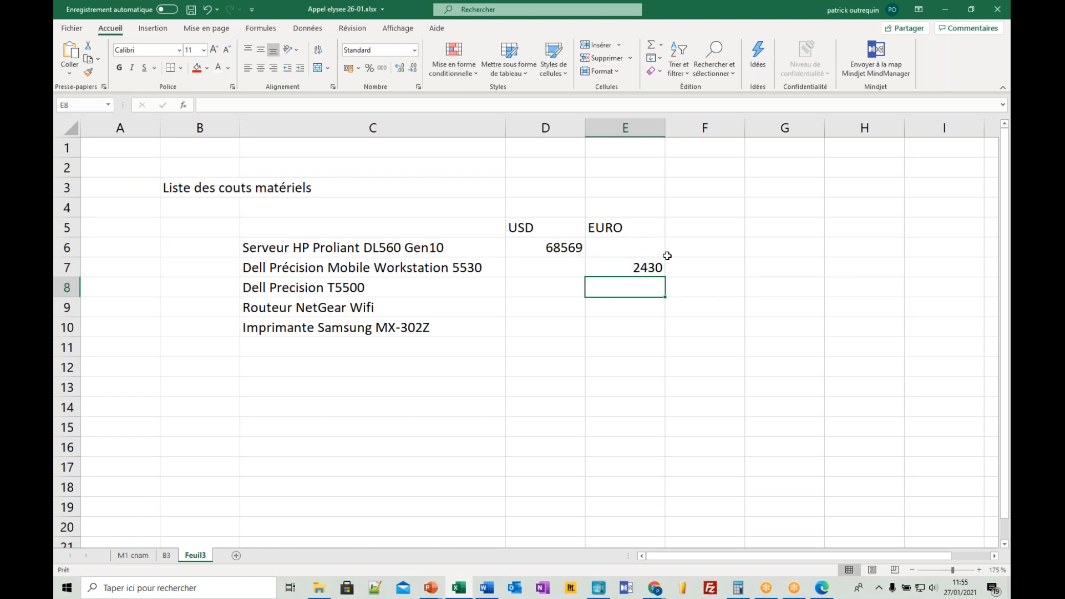
key(Up)
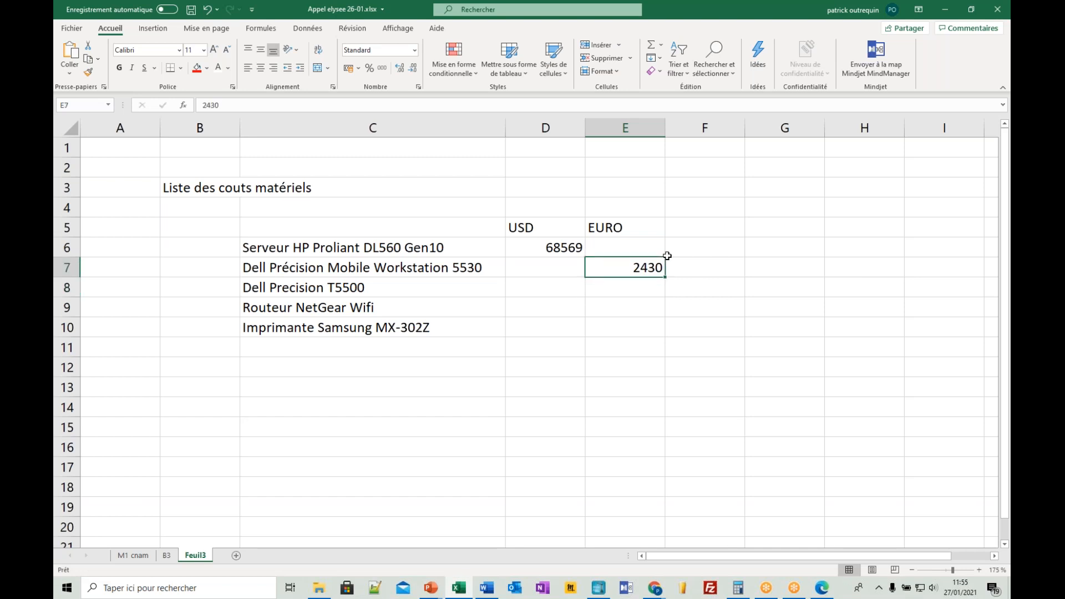
key(F2)
key(BackSpace)
text(6)
key(Return)
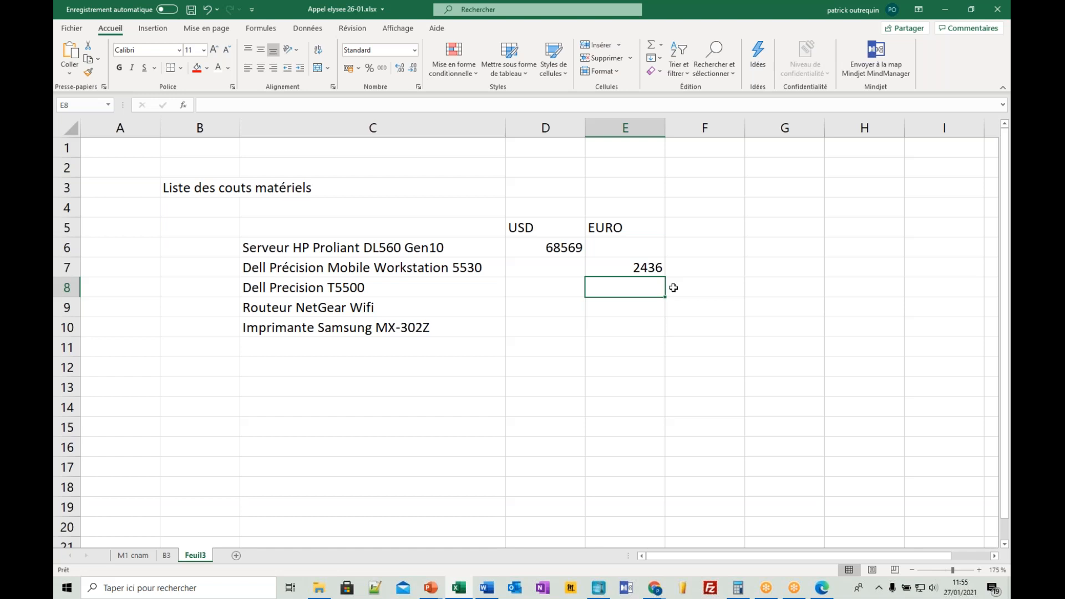
- Enter the euro prices 1652 for the Dell Precision T5500, 195 for the router and 907 for the printer in E8:E10
text(16)
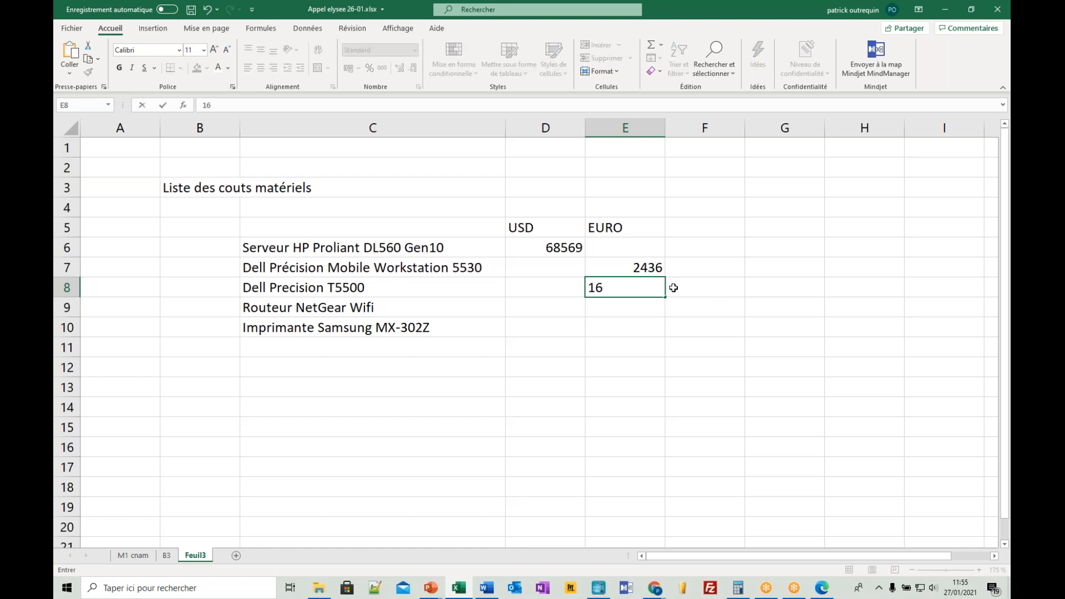
text(52)
key(Return)
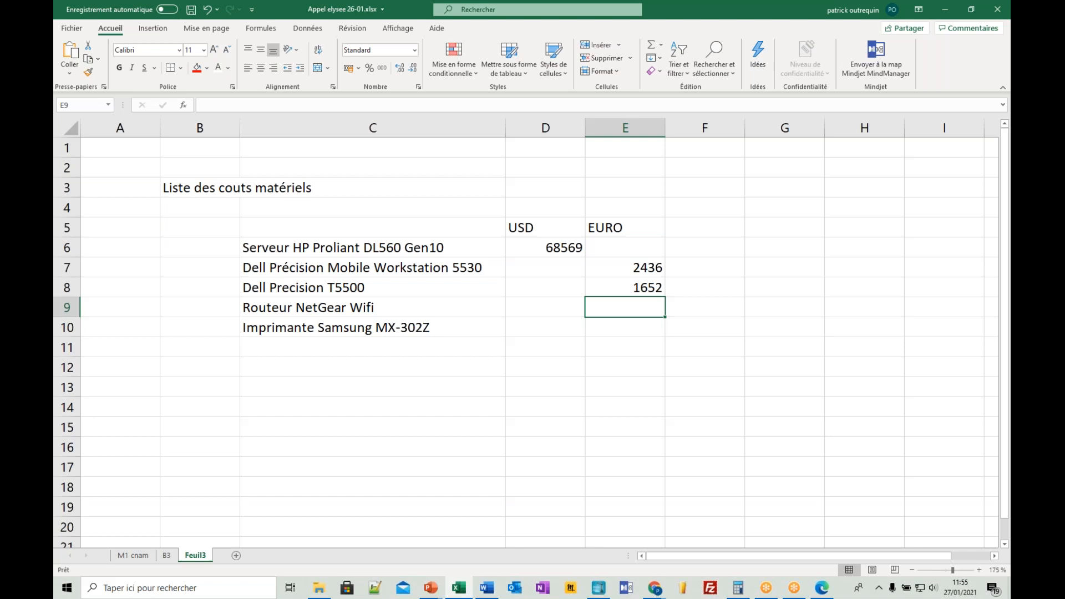
text(195)
key(Return)
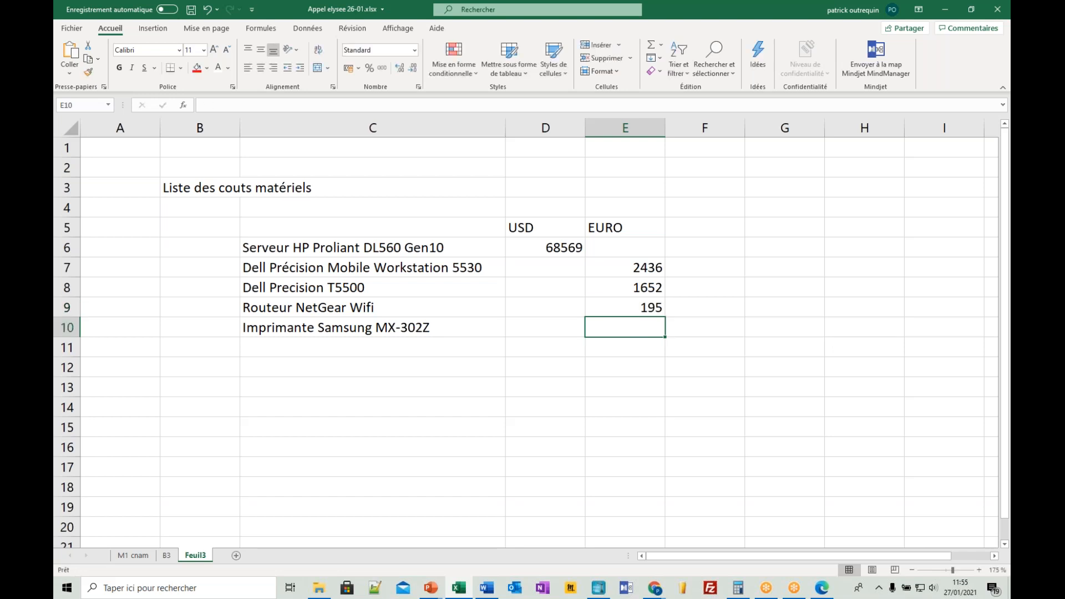
text(907)
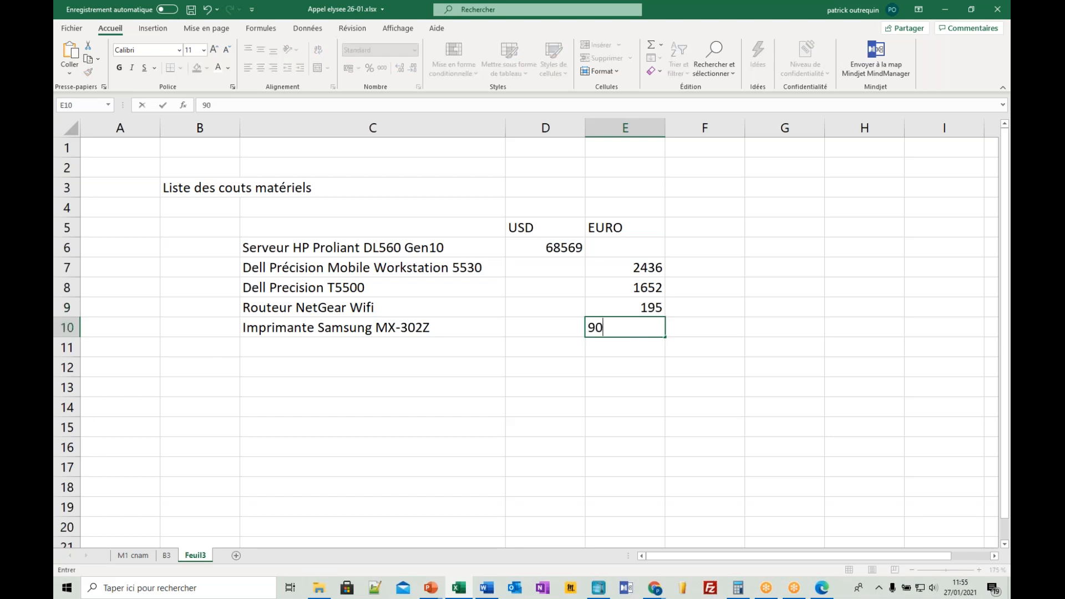
key(Return)
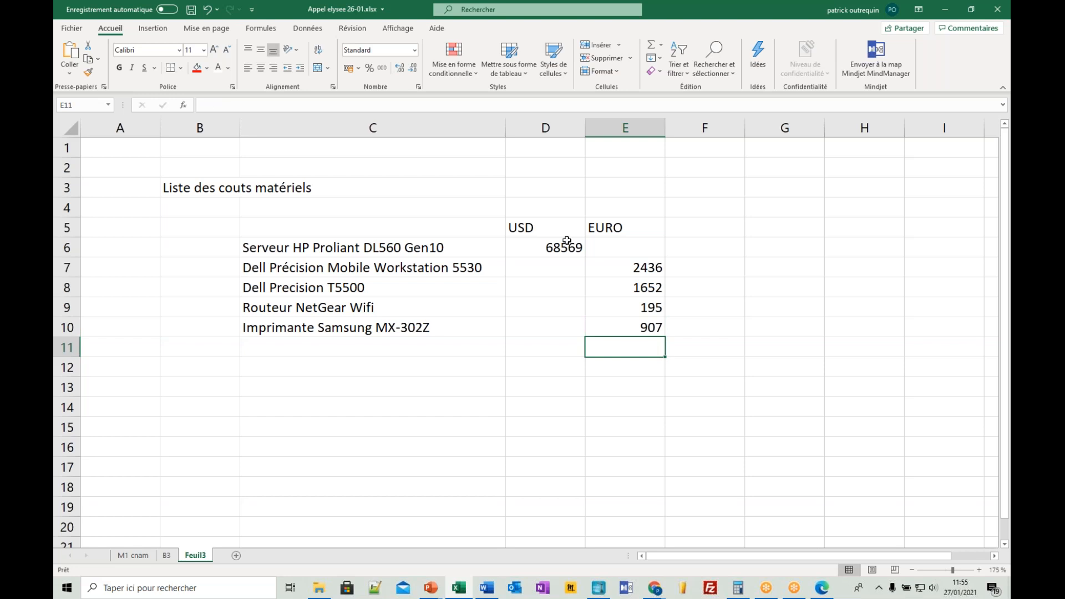
- Center the USD and EURO headers in D5:E5
drag(564, 236, 610, 230)
click(261, 67)
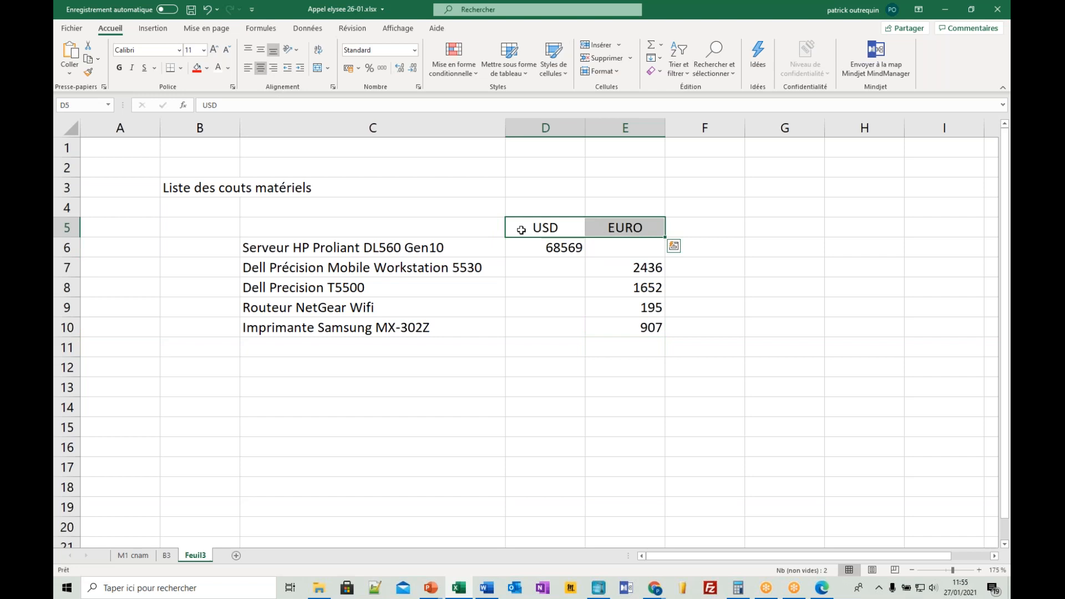
click(550, 228)
click(570, 249)
click(606, 247)
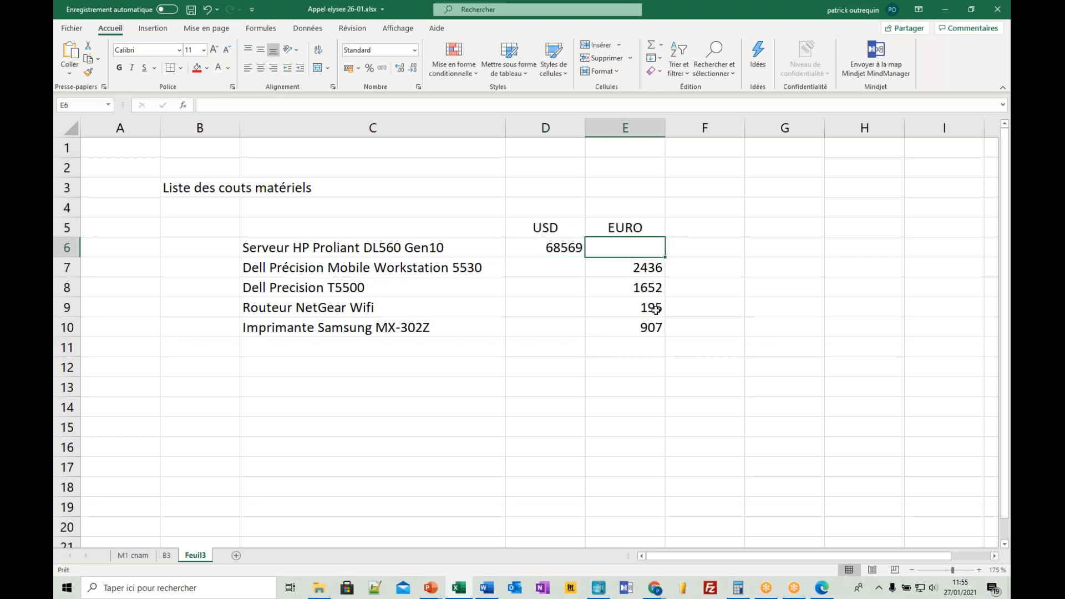
- Change the Samsung printer's euro price in E10 to 629
click(655, 327)
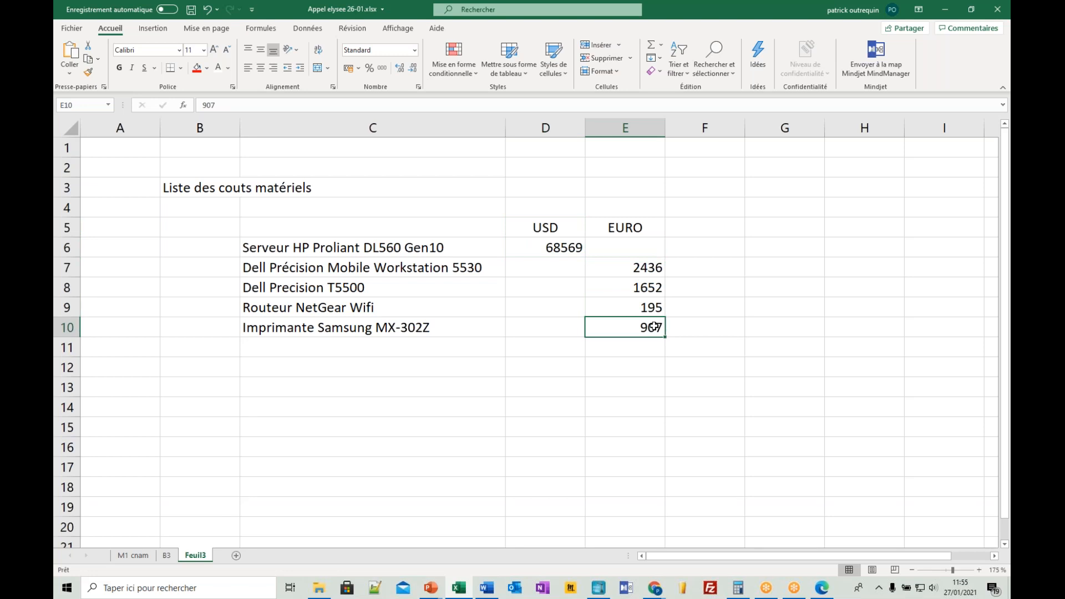
text(629)
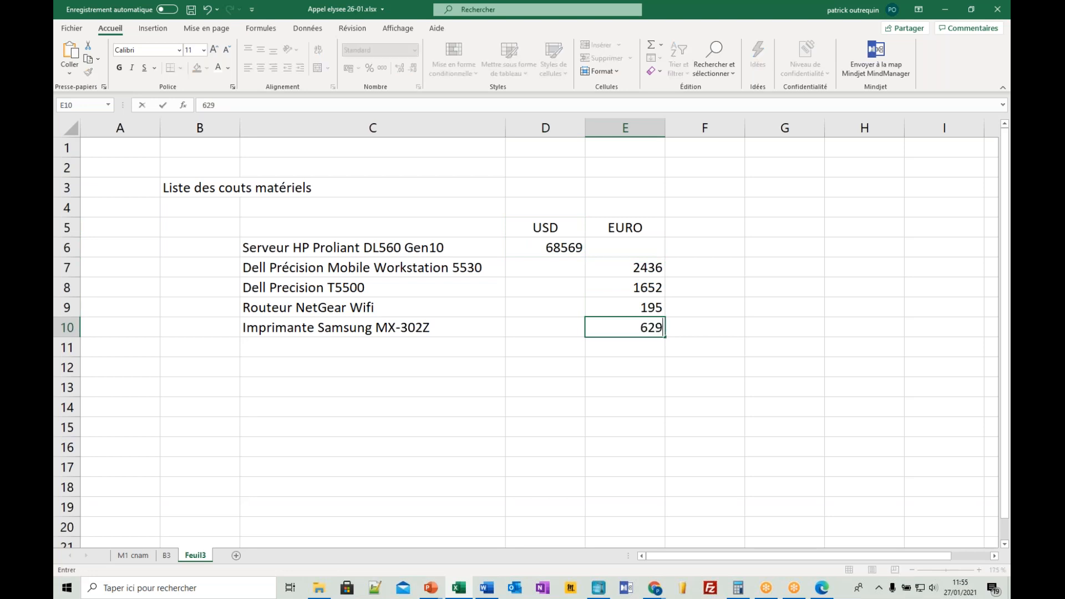
key(Return)
drag(551, 230, 627, 228)
click(630, 226)
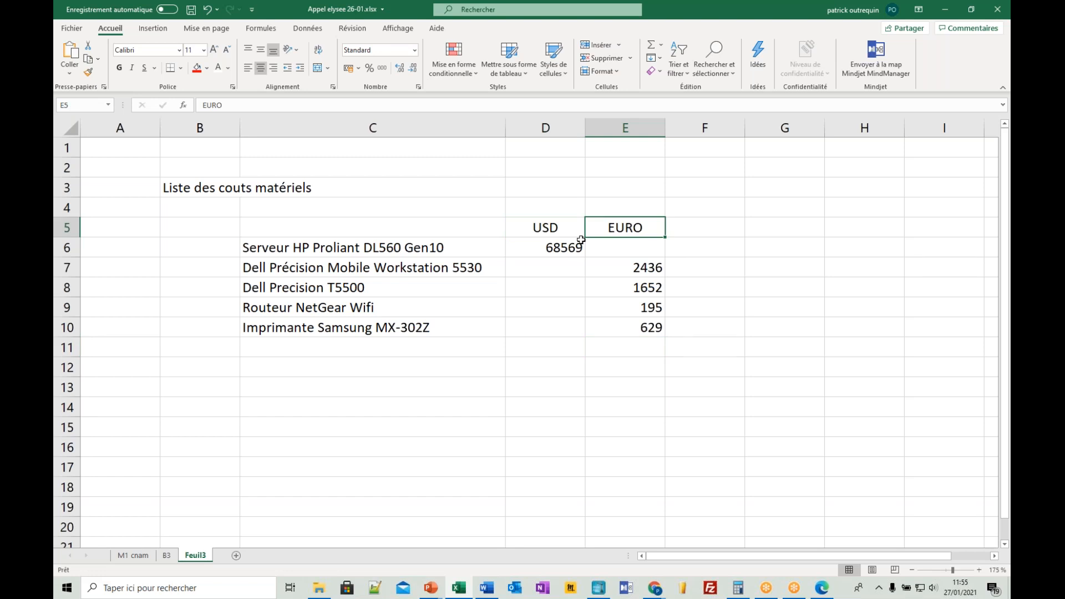
drag(556, 234, 557, 328)
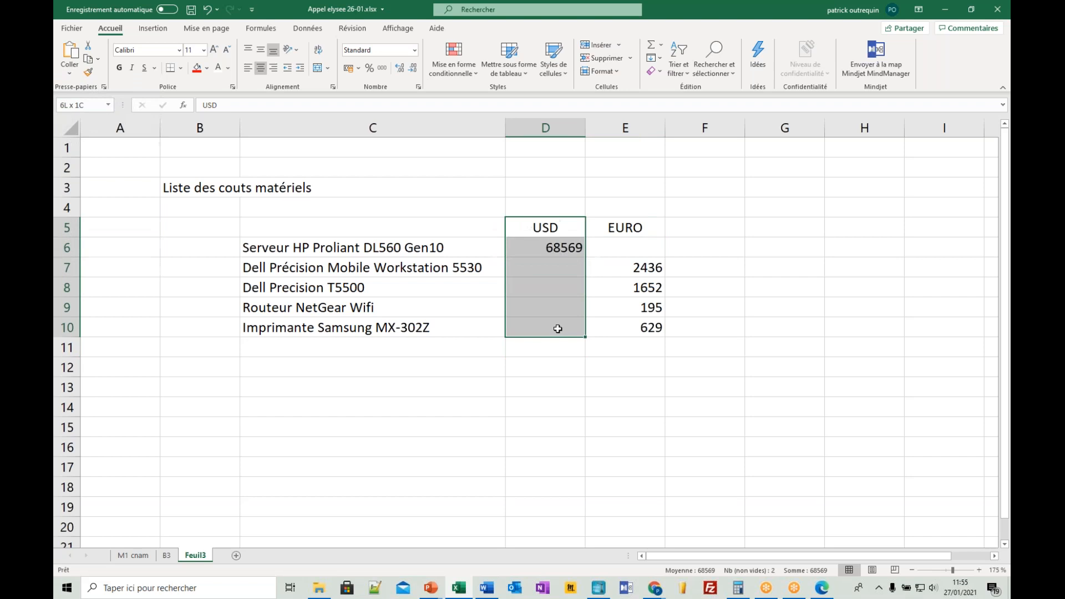
click(558, 328)
click(628, 249)
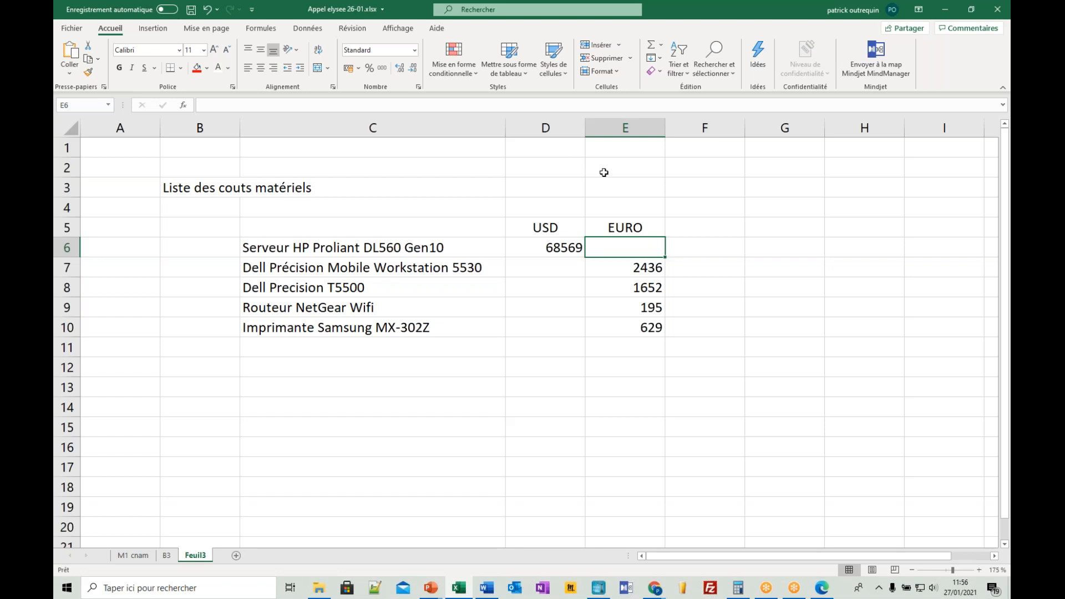
- Add the exchange rate above the table, with the label Euro/DOL in E2 and the value 1,22 in F2
click(627, 168)
text(EUro/DOL)
key(Tab)
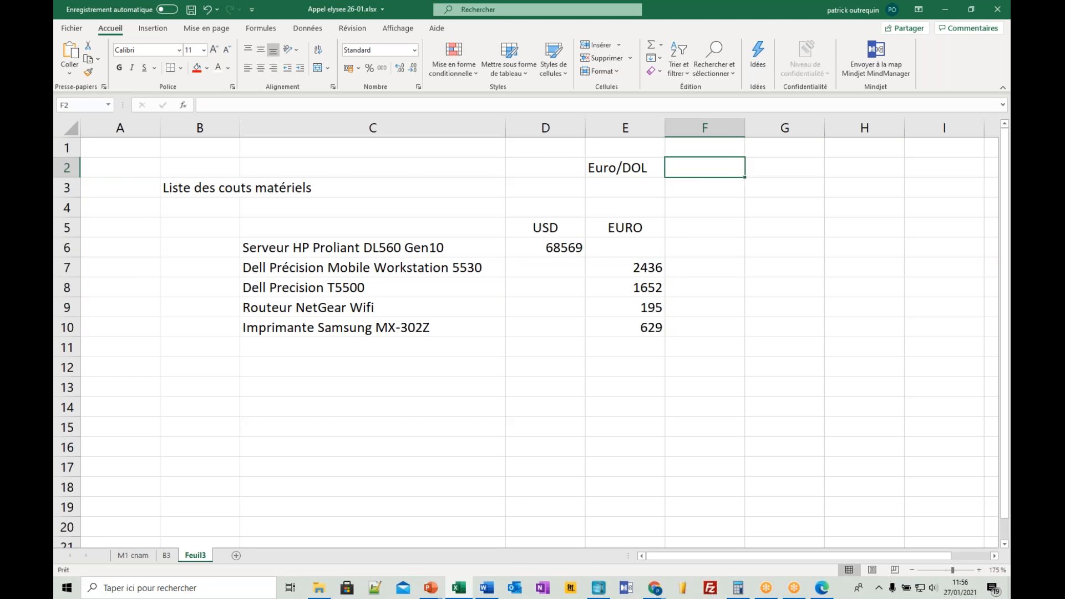
text(1,22)
key(Return)
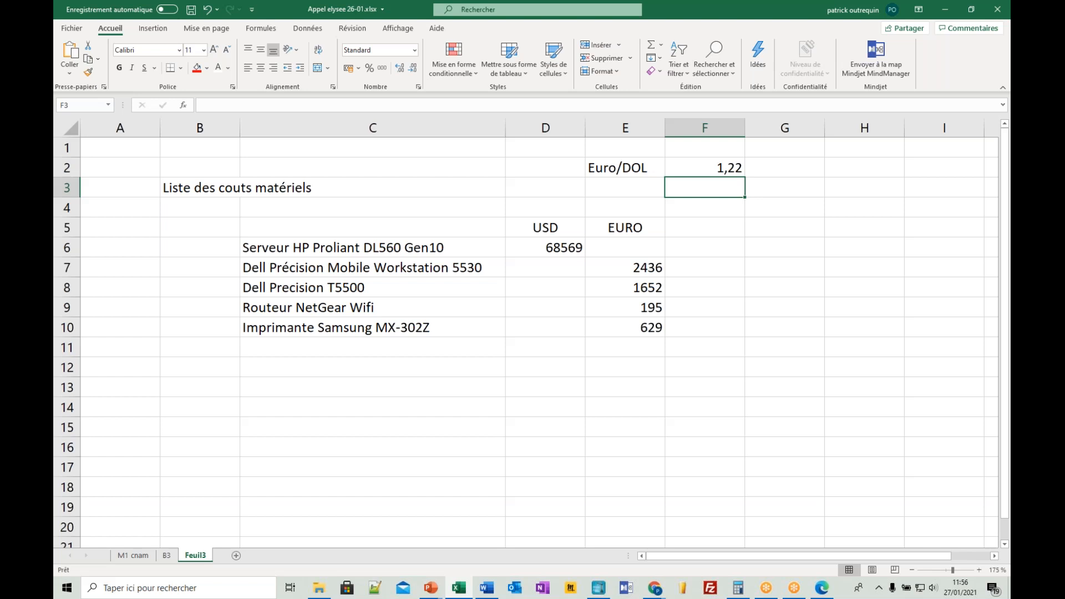
- Convert the server's dollar price to euros in E6 with the formula +D6/F2
click(626, 241)
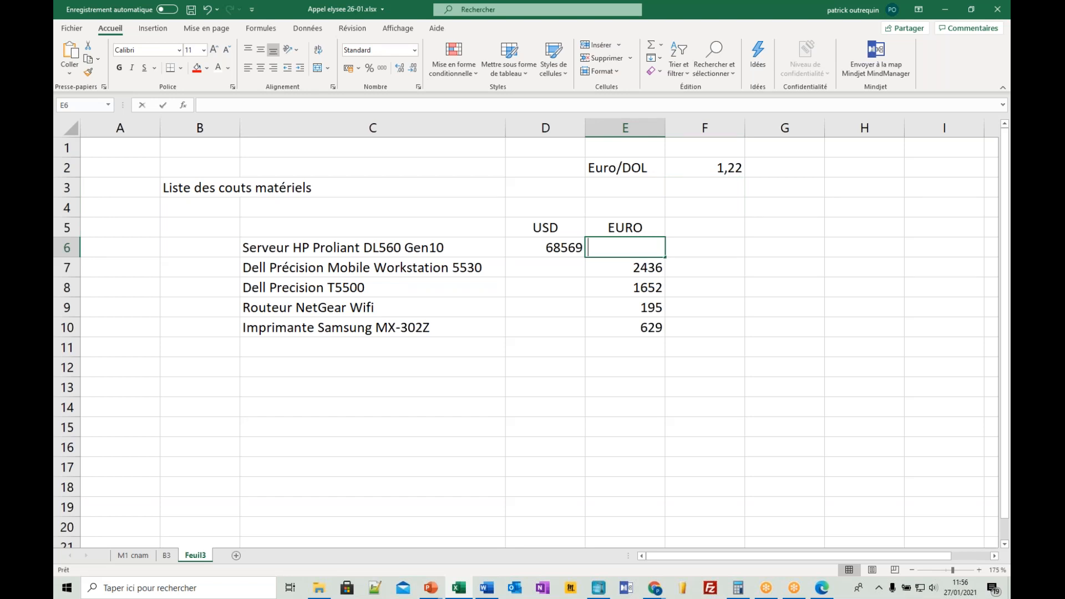
text(+)
key(Left)
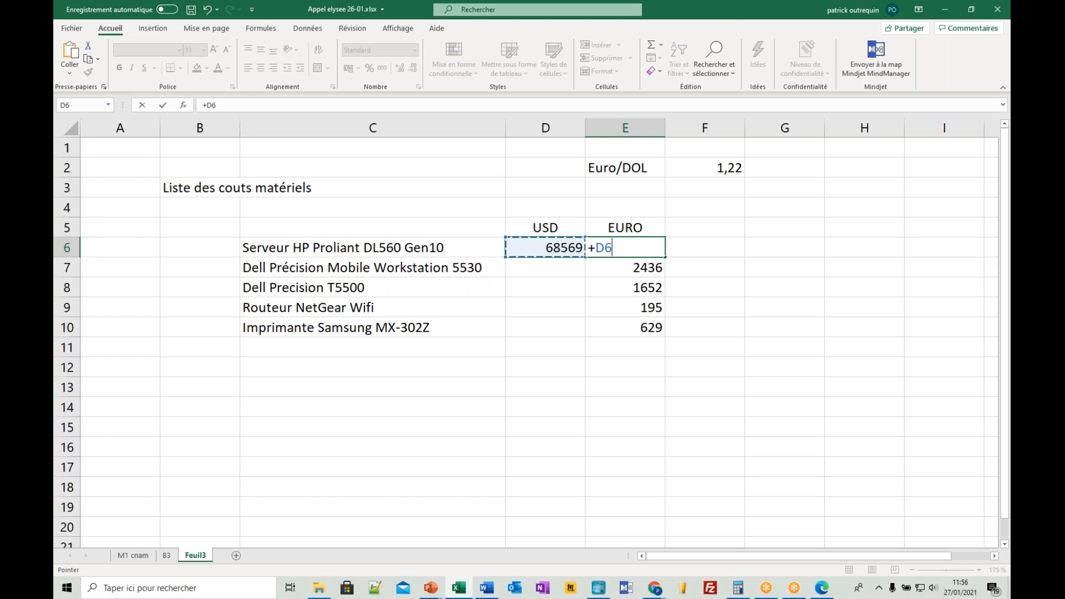
text(/)
click(712, 174)
key(Return)
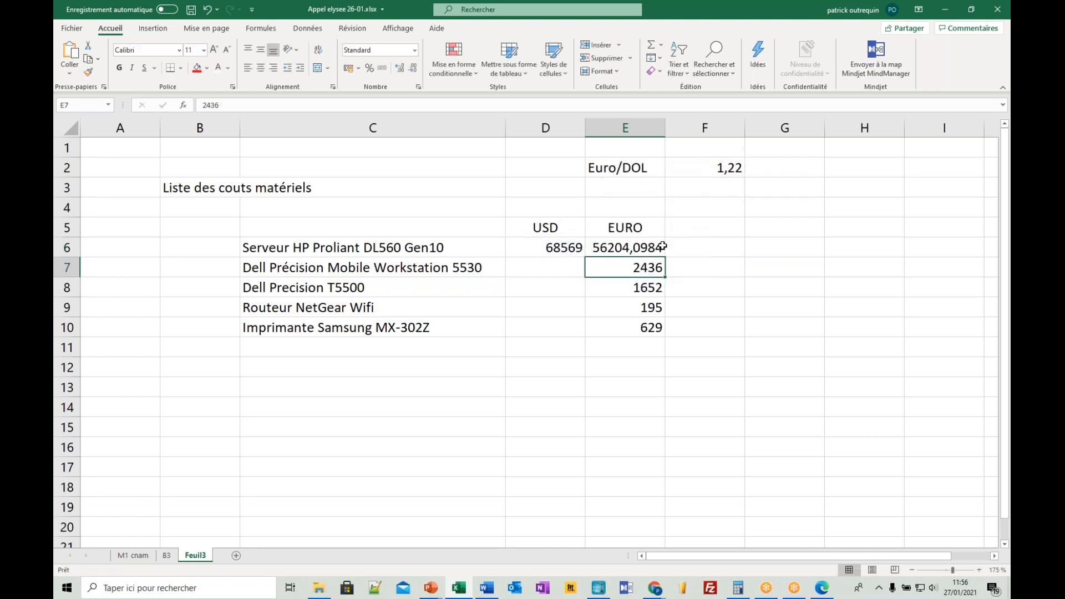
- Round the server's euro price to whole euros by changing the E6 formula to =arrondi(D6/F2;0)
key(Up)
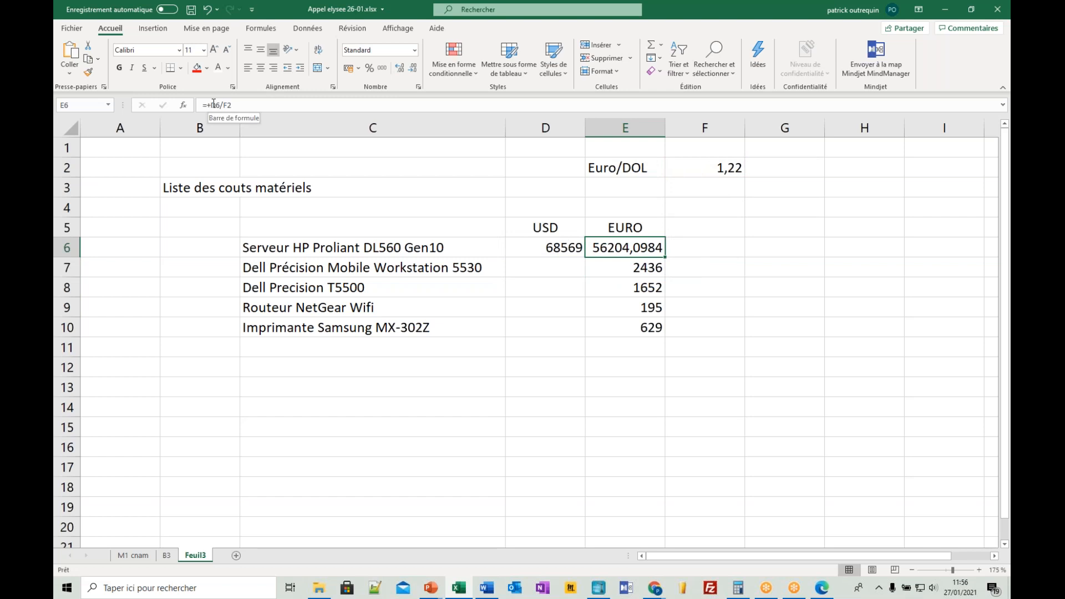
click(213, 104)
key(BackSpace)
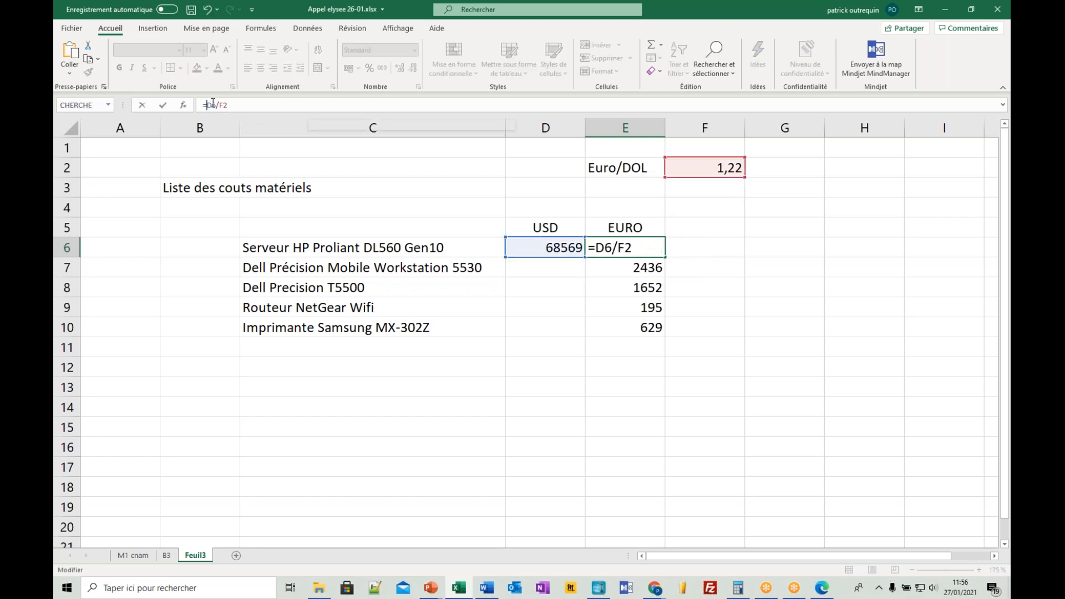
text(arrondi()
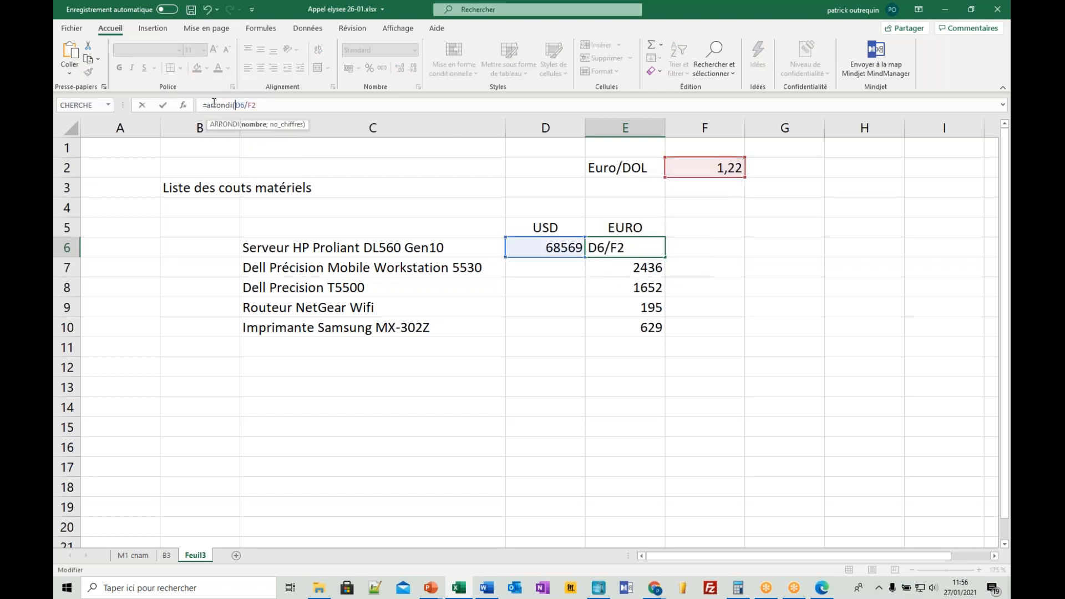
click(281, 108)
text(;0))
key(Return)
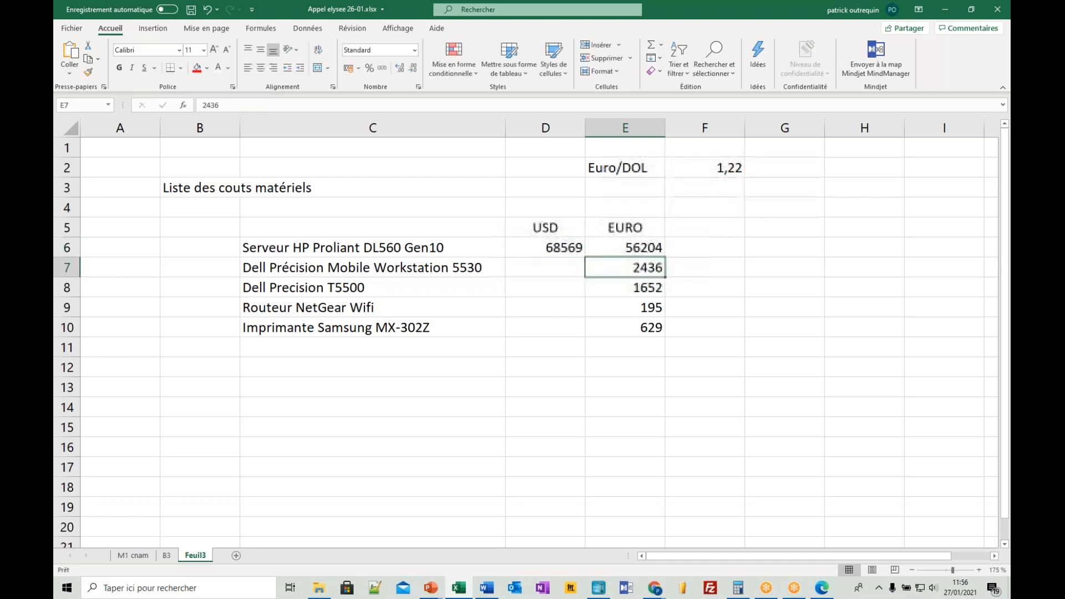
- Format the euro prices in E6:E10 with a thousands separator and no decimals
drag(618, 247, 621, 329)
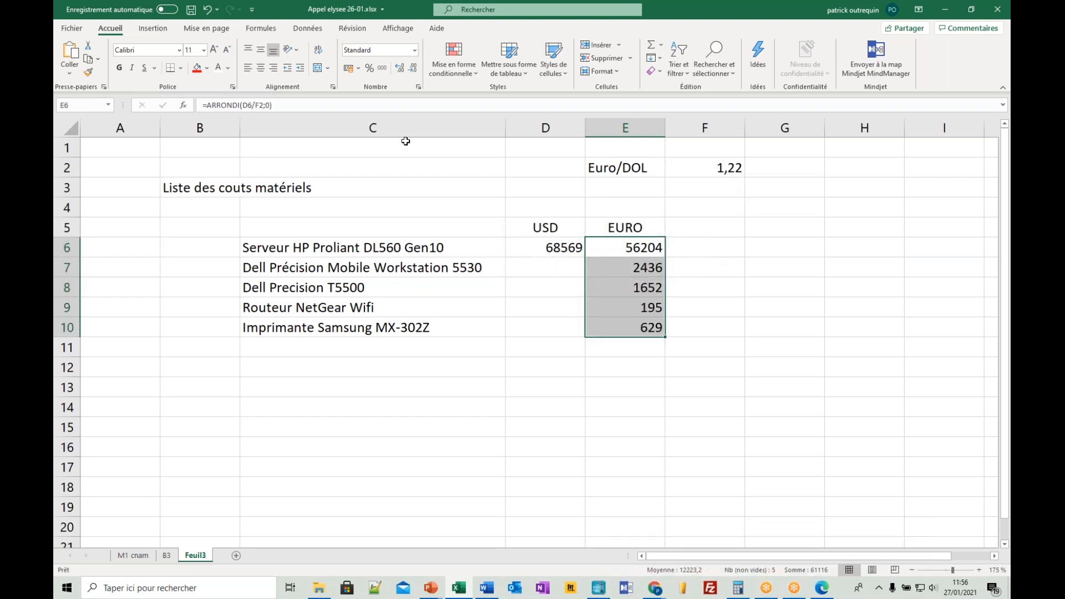
click(384, 71)
click(413, 68)
click(413, 68)
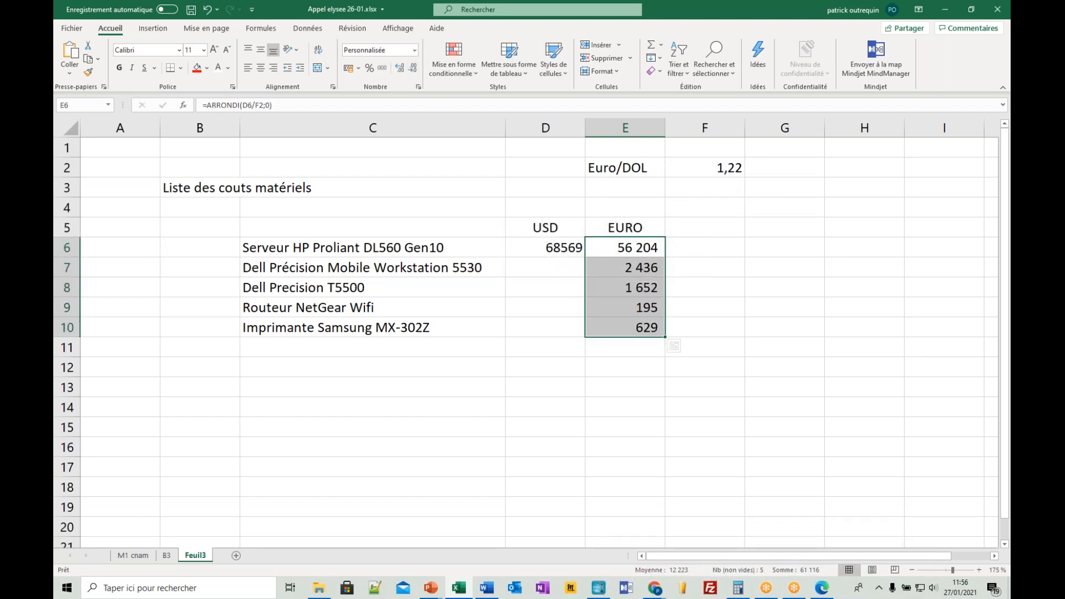
- Add a quantity column headed Qté in F5 and enter 1 for the server in F6
click(698, 229)
text(Qté)
key(Return)
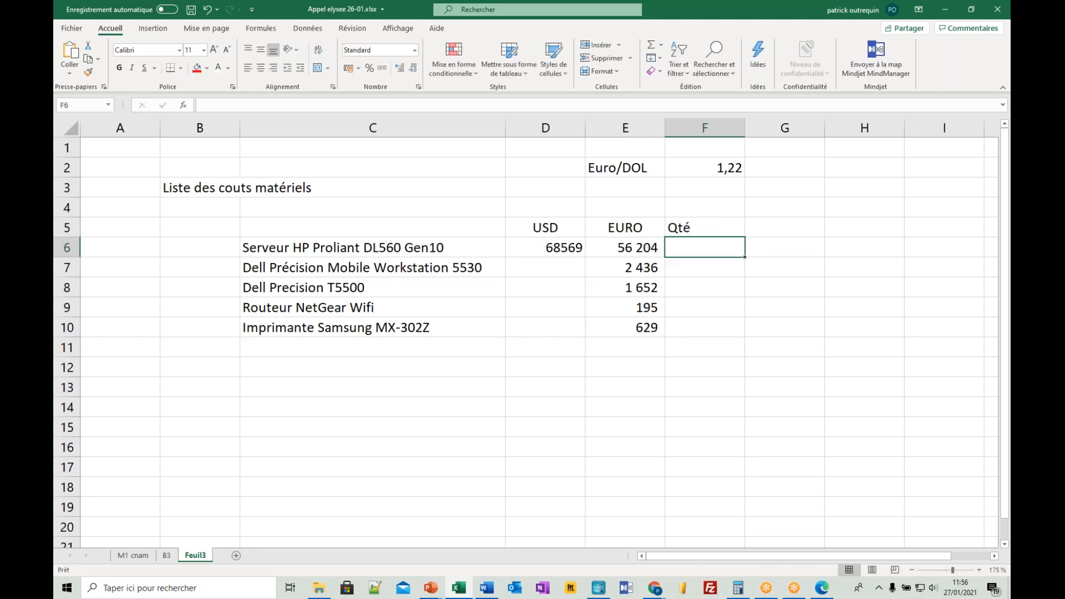
text(1)
key(Return)
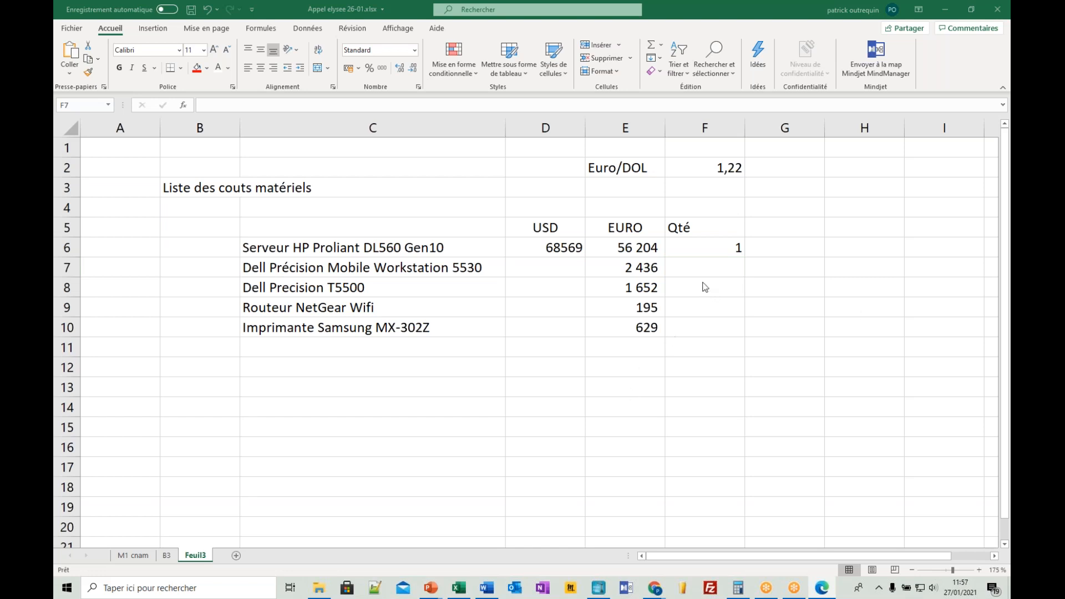
- Enter the remaining quantities in F7:F10: 5 mobile workstations, 3 Dell Precision T5500, 1 router and 4 printers
click(710, 270)
text(5)
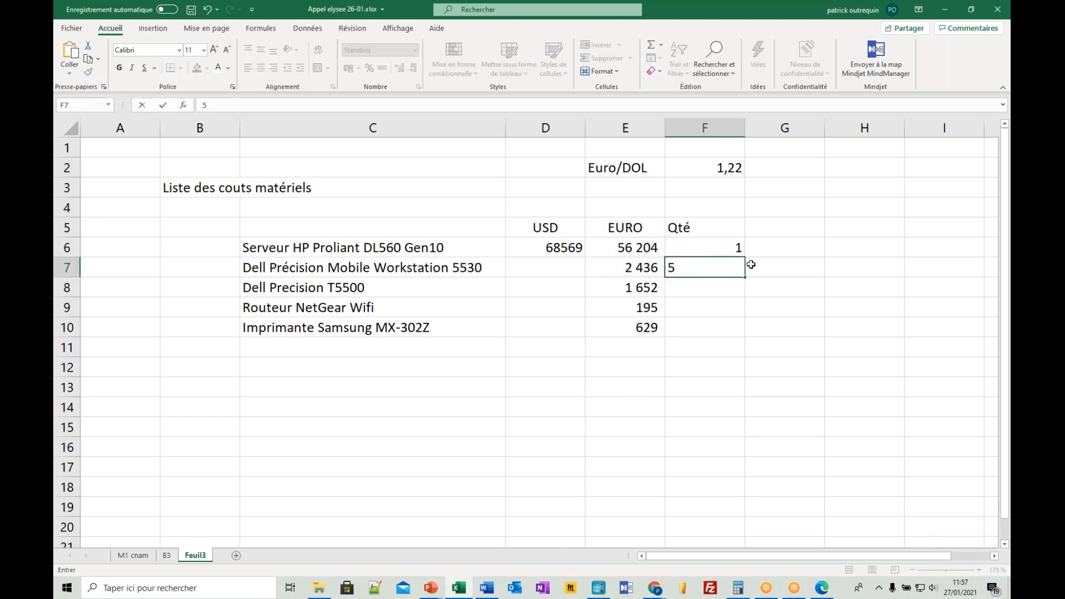
key(Return)
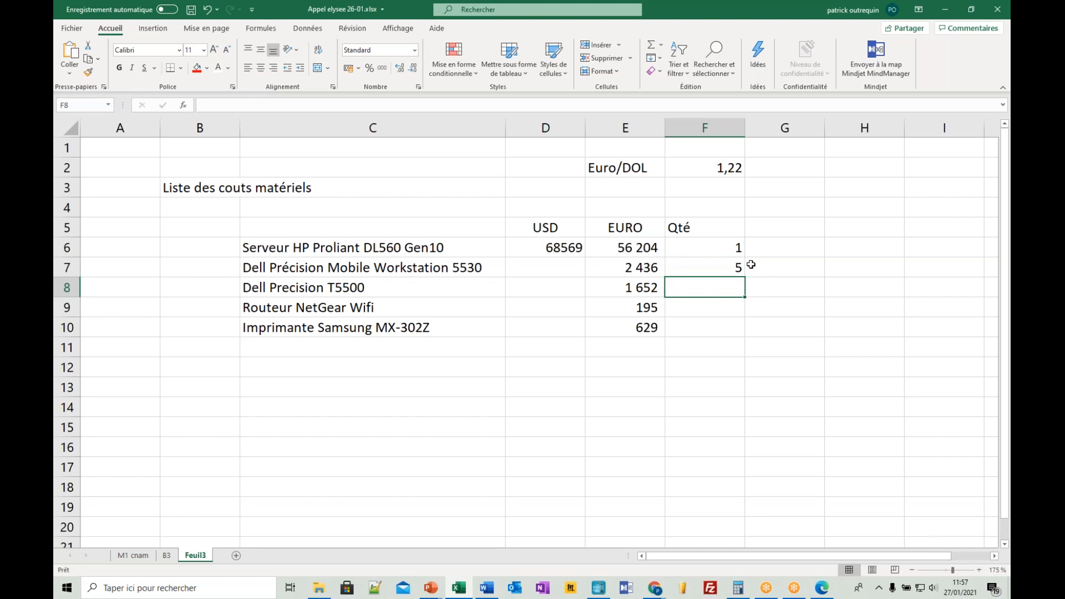
text(3)
key(Return)
text(1)
key(Return)
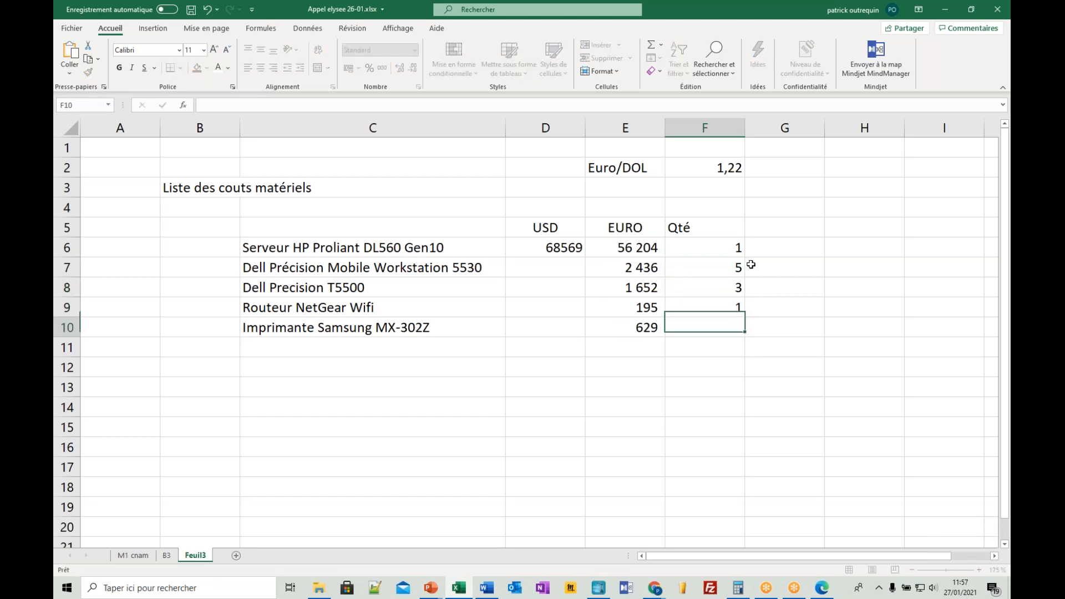
text(4)
key(Return)
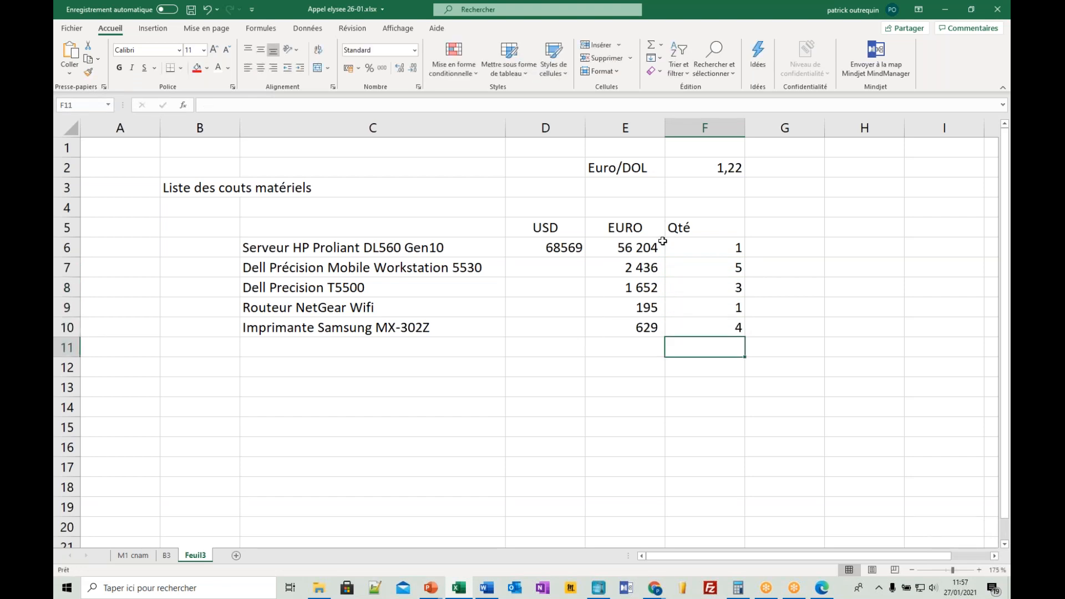
- Add a Total column headed in G5, multiplying price by quantity with +E6*F6 in G6 and filling it down to G10
click(777, 228)
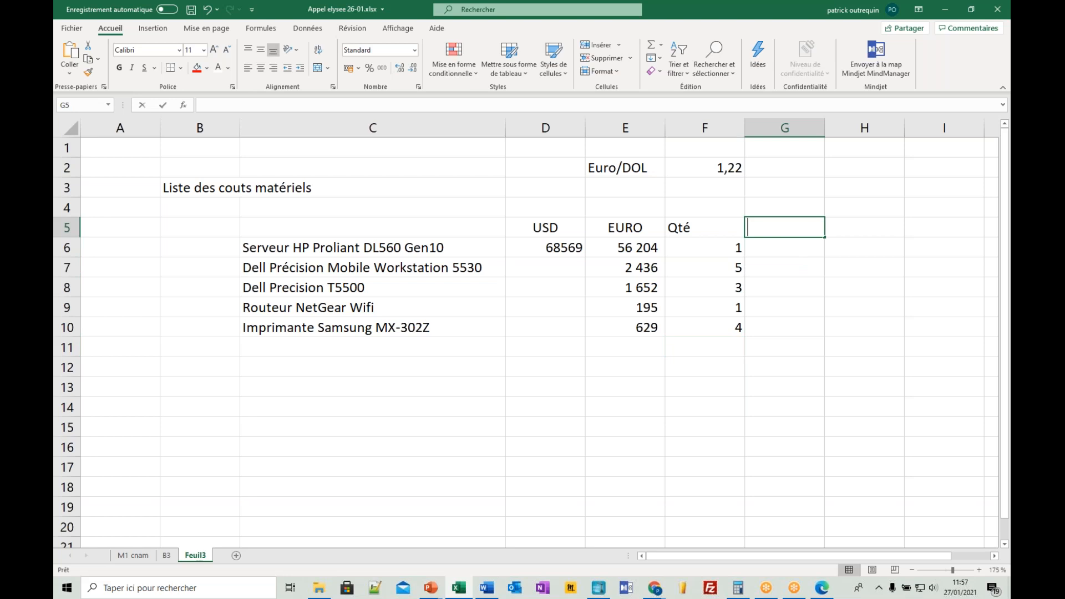
text(Total)
key(Return)
text(+)
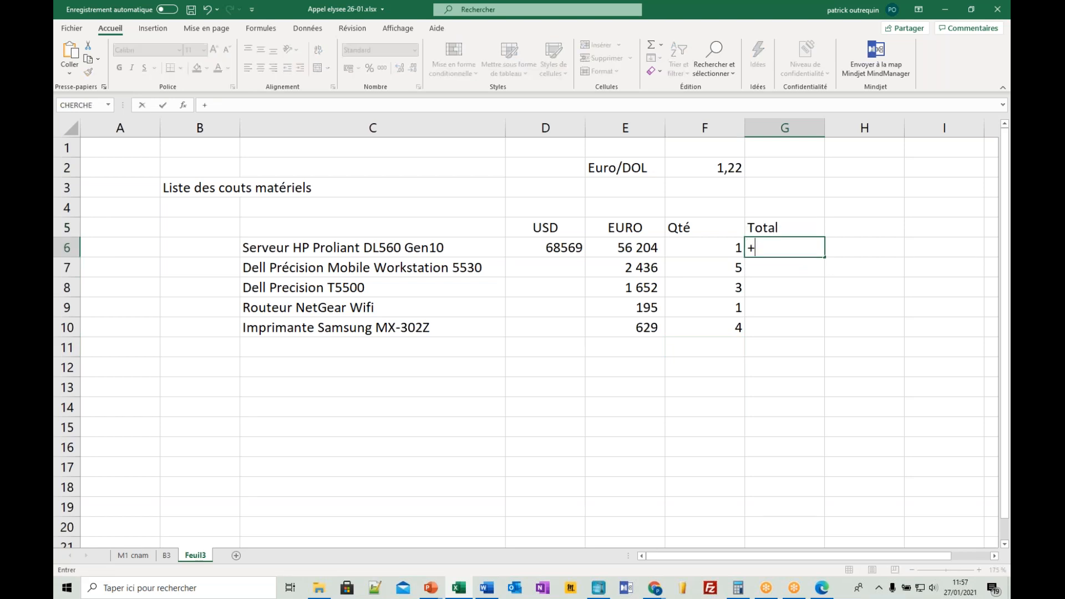
key(Left)
key(Left)
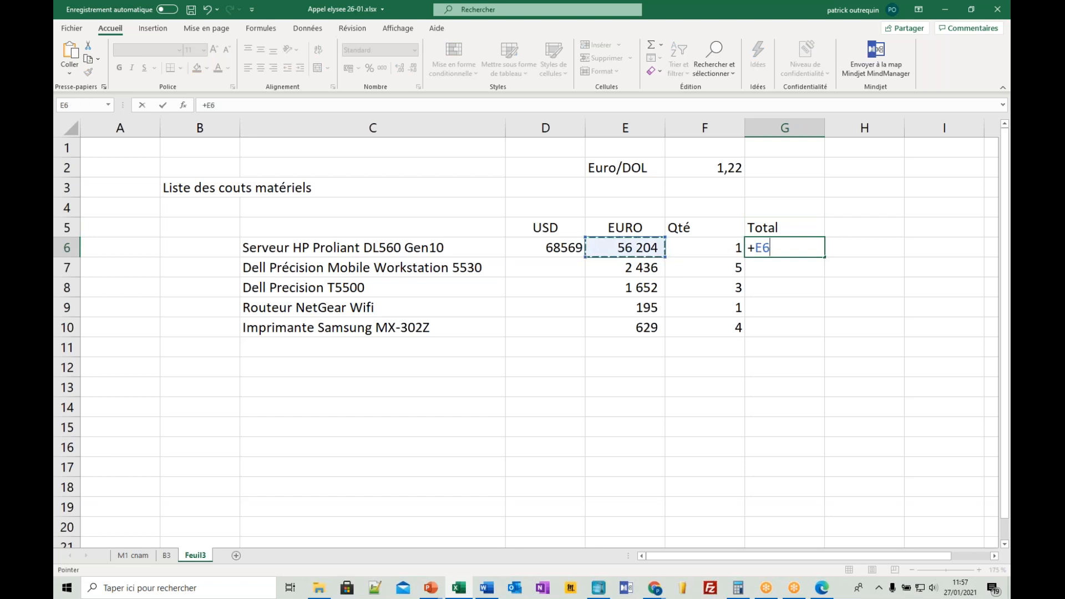
text(*)
key(Right)
key(Return)
click(810, 244)
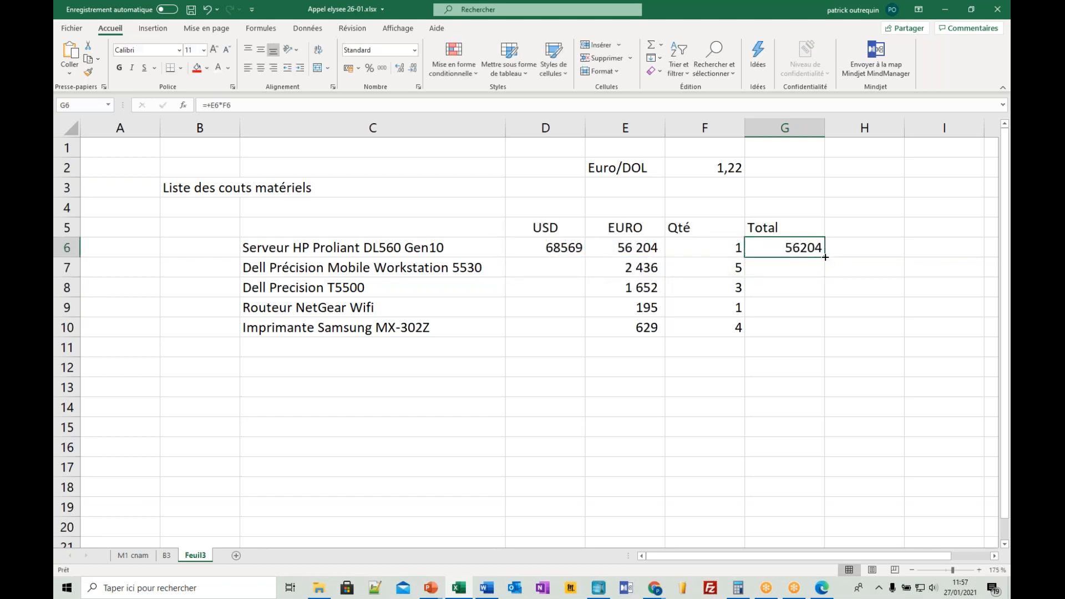
drag(825, 257, 827, 338)
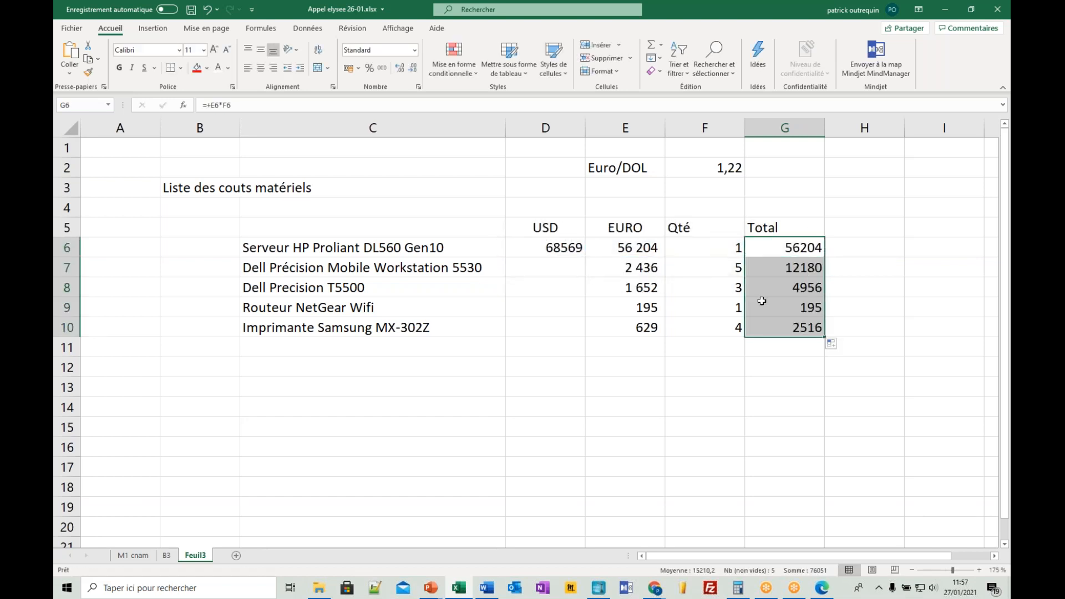
- Format the figures in D6:G10 with a thousands separator and no decimals
click(588, 254)
click(705, 247)
drag(777, 247, 550, 320)
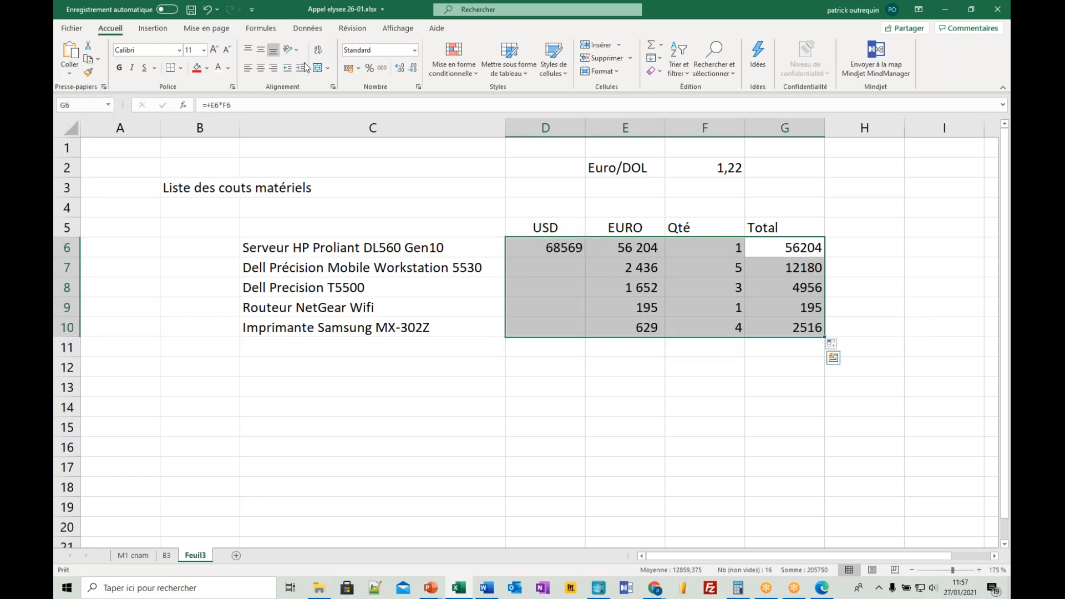
click(378, 70)
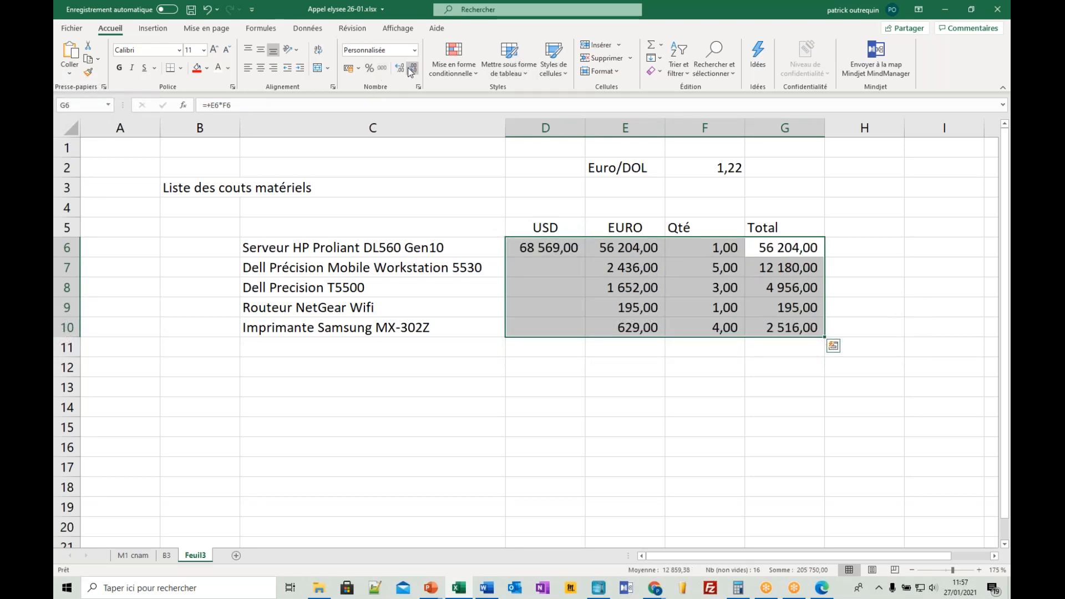
click(412, 69)
click(413, 69)
click(569, 267)
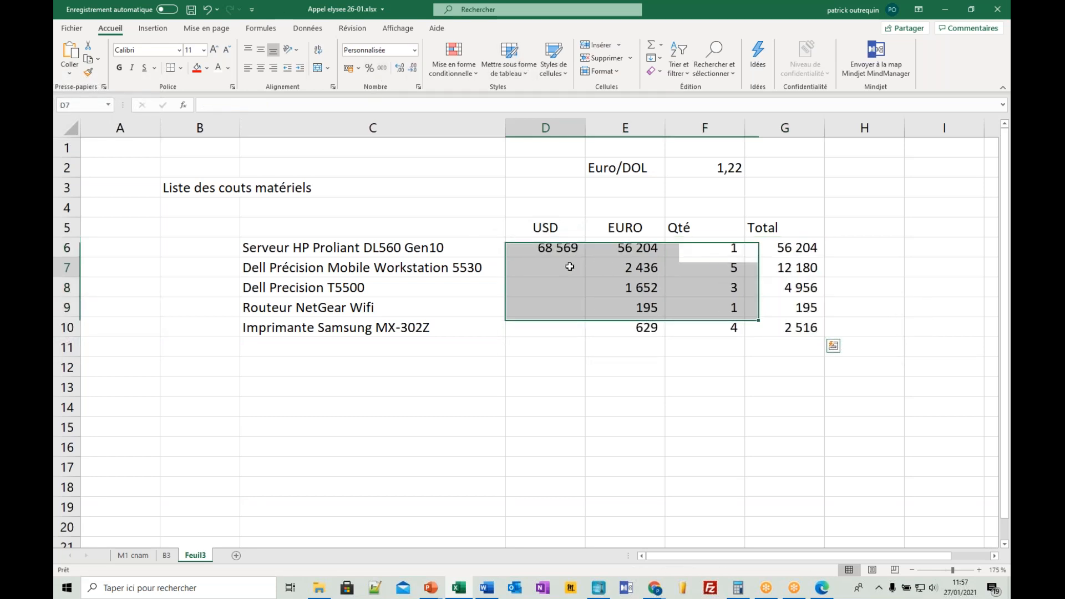
- Apply all borders to the price table D5:G10 and to the item names in C6:C10
drag(575, 236, 789, 324)
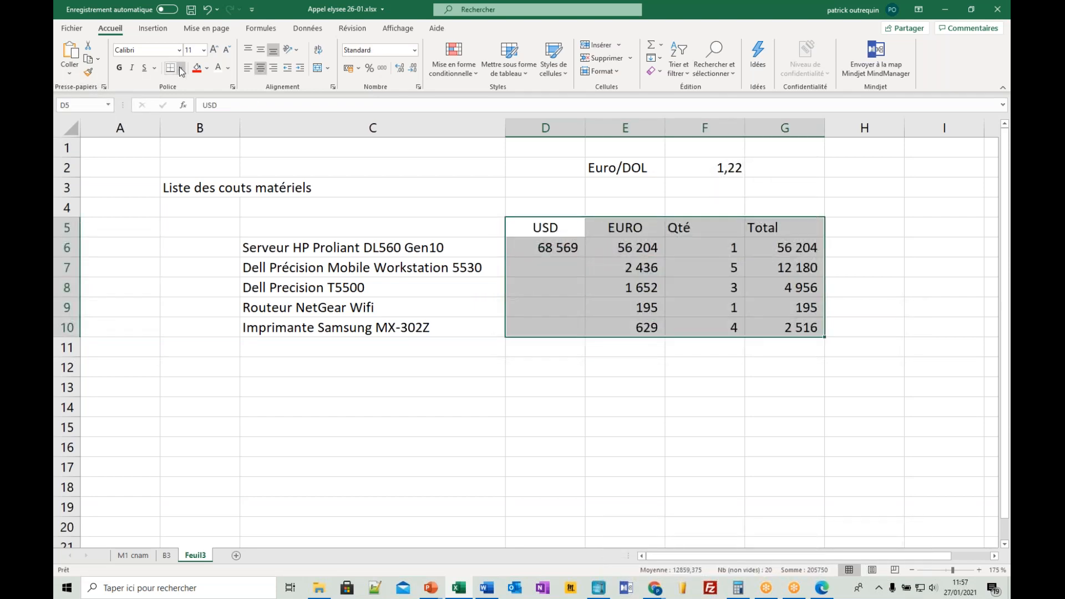
click(181, 67)
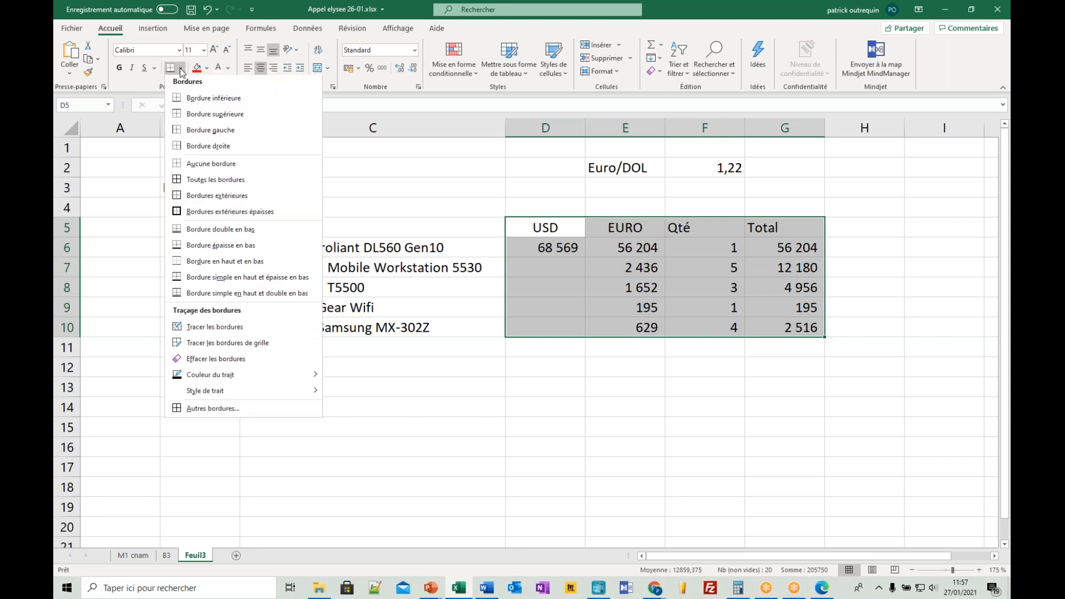
click(215, 182)
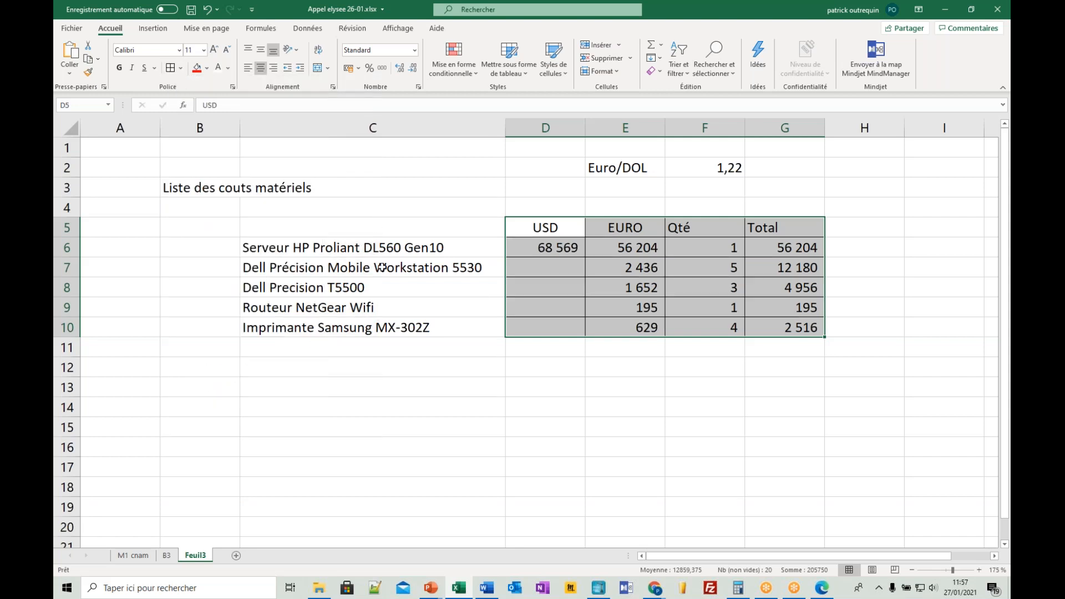
drag(382, 247, 392, 326)
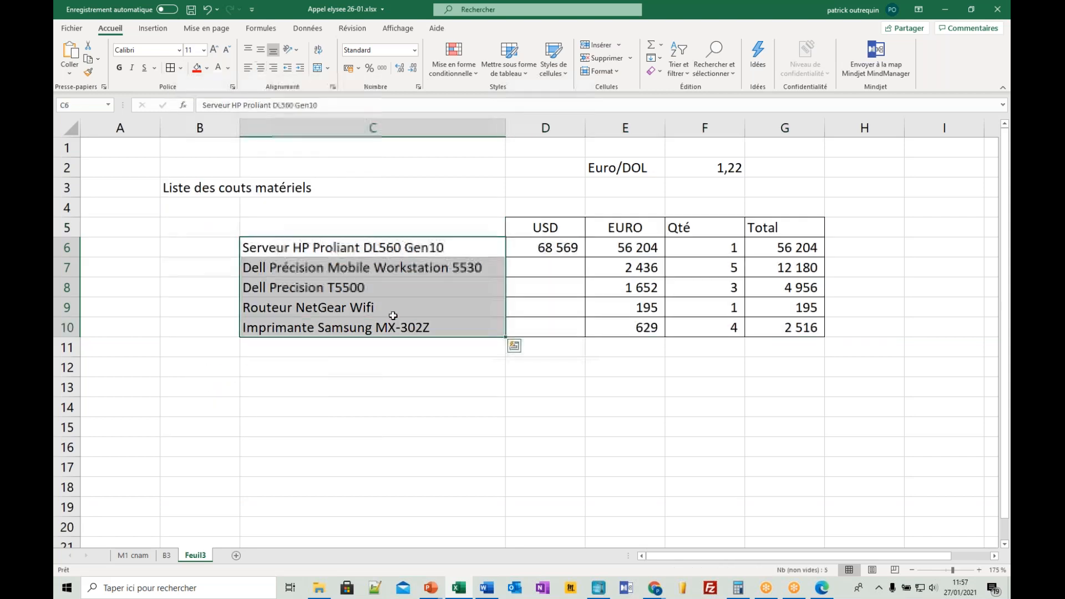
- Center the column headings in D5:G5, fill them with light grey and make them bold
drag(554, 227, 787, 229)
click(261, 69)
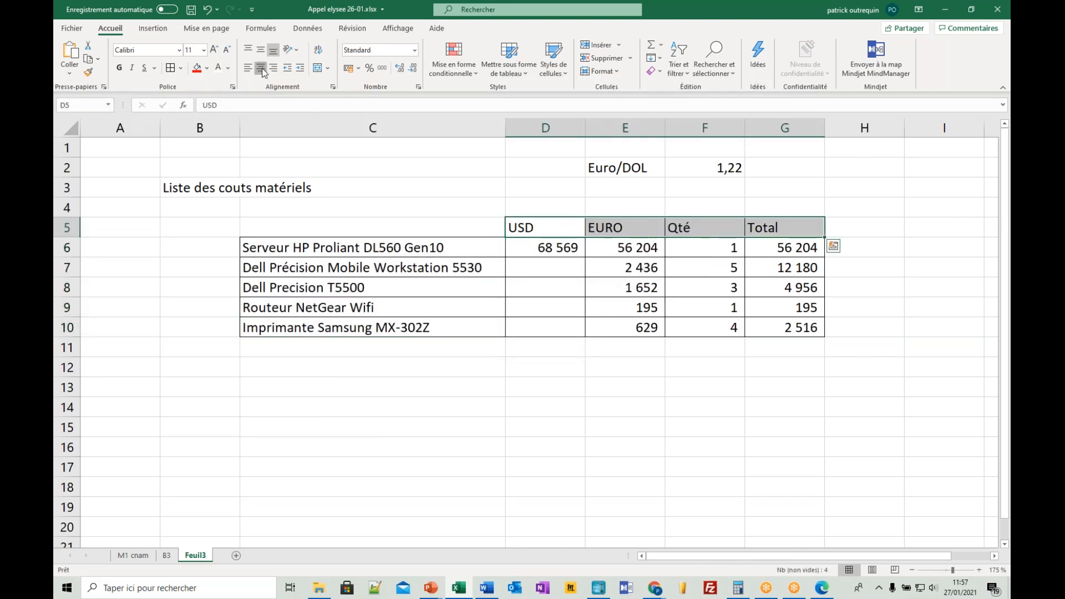
click(262, 68)
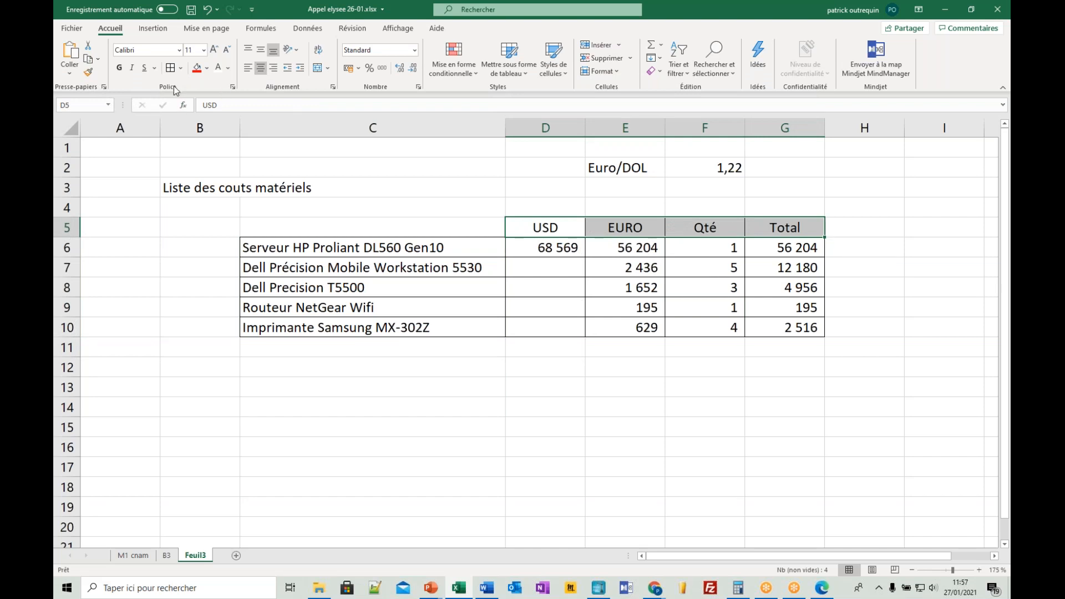
click(207, 68)
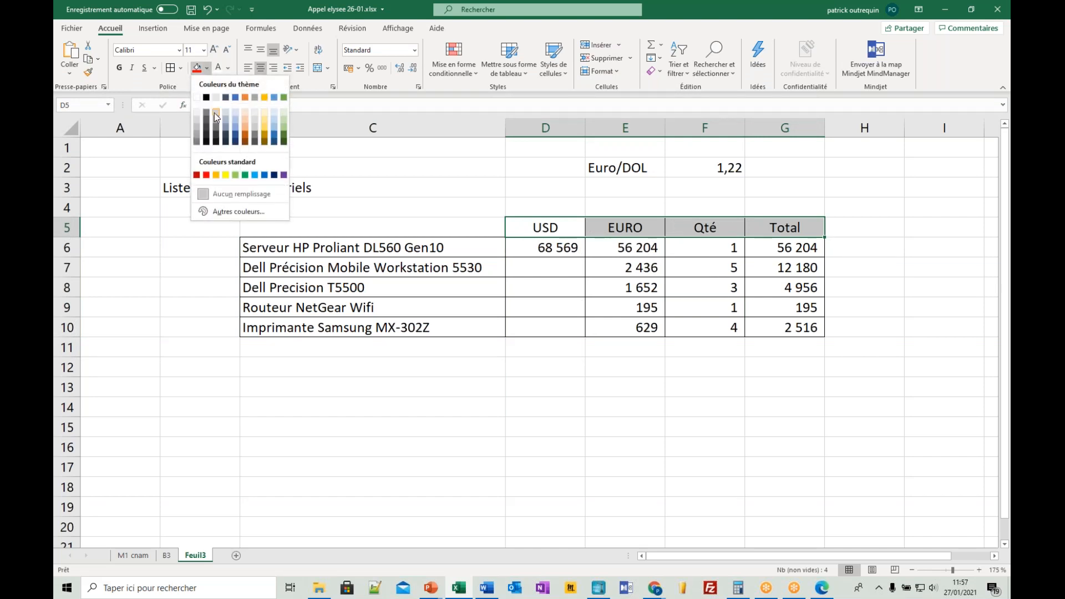
click(196, 118)
click(119, 68)
- Sum the Total column in G11 with =SOMME(G6:G10)
click(785, 349)
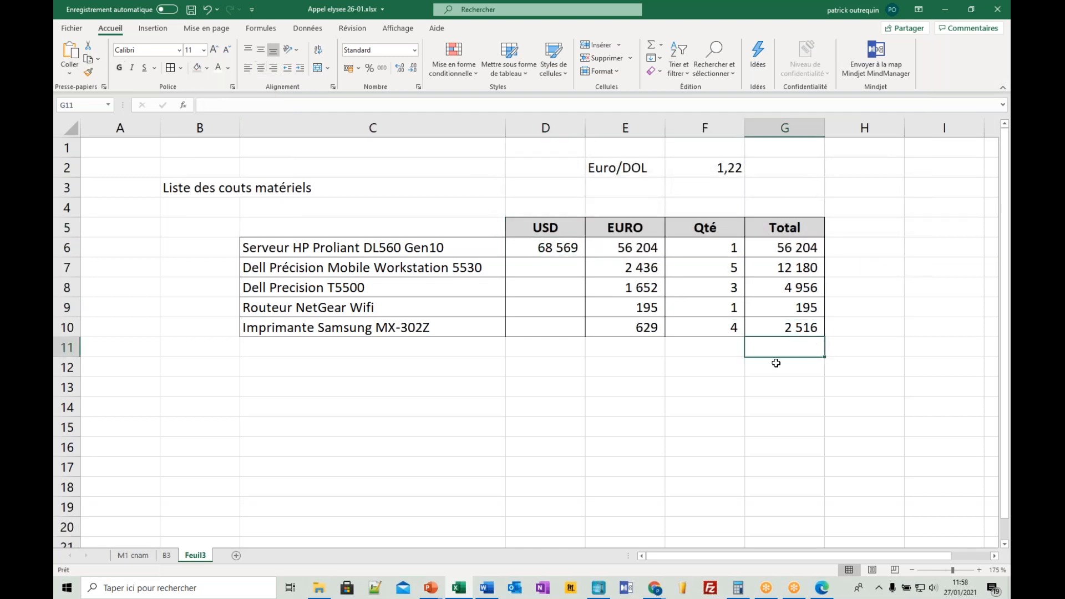
click(654, 45)
click(654, 46)
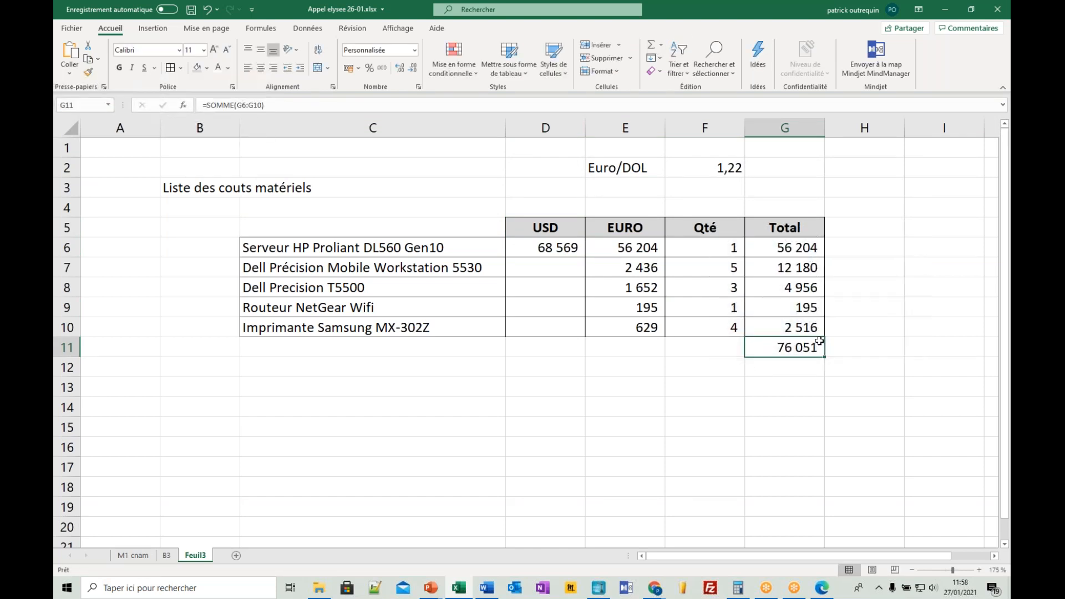
- Insert a blank row 11 between the printer line and the grand total
click(471, 387)
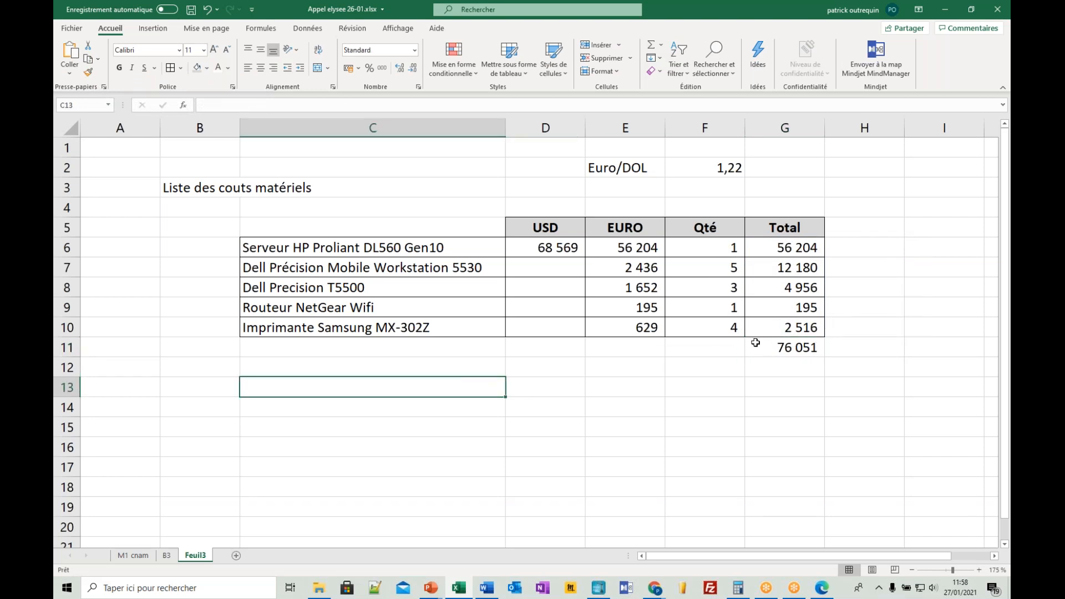
click(67, 347)
right_click(71, 348)
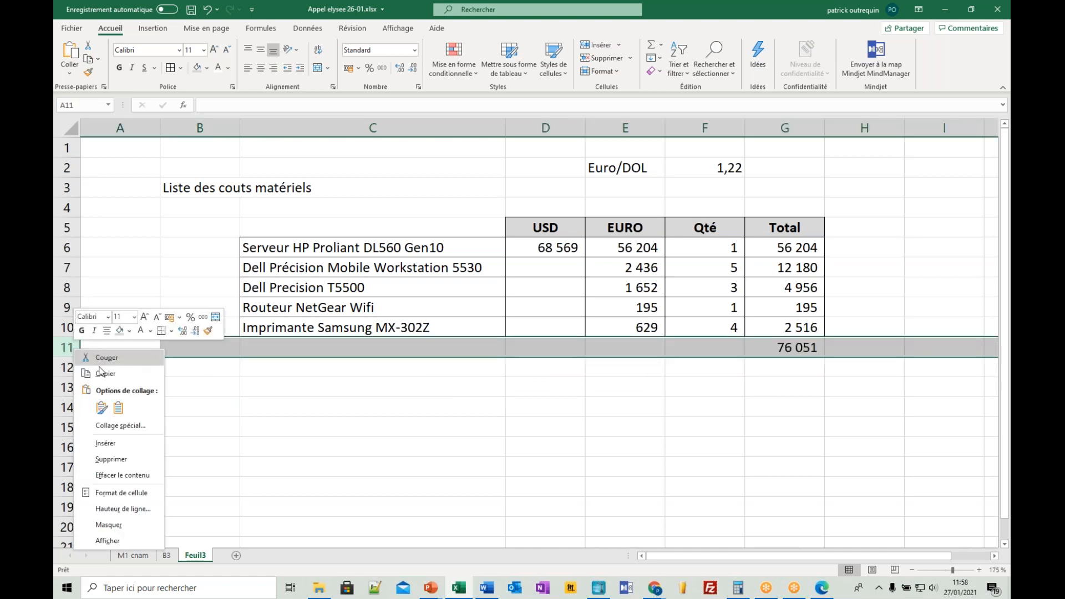
click(119, 444)
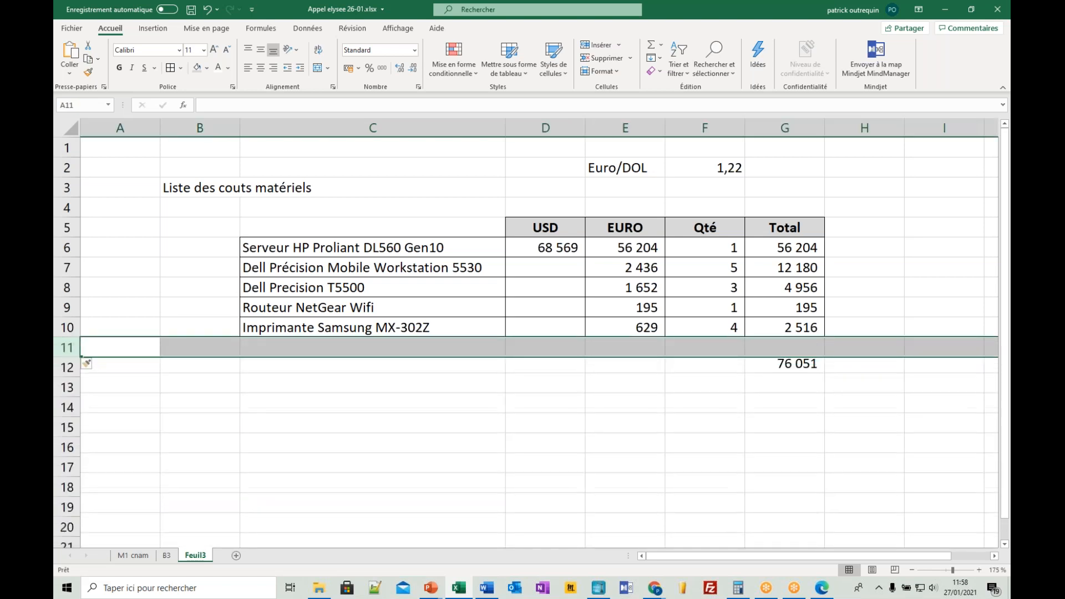
- Fill row 11 with the item Logiciel, a euro price of 60000 and a quantity of 1
drag(416, 347, 761, 340)
click(384, 347)
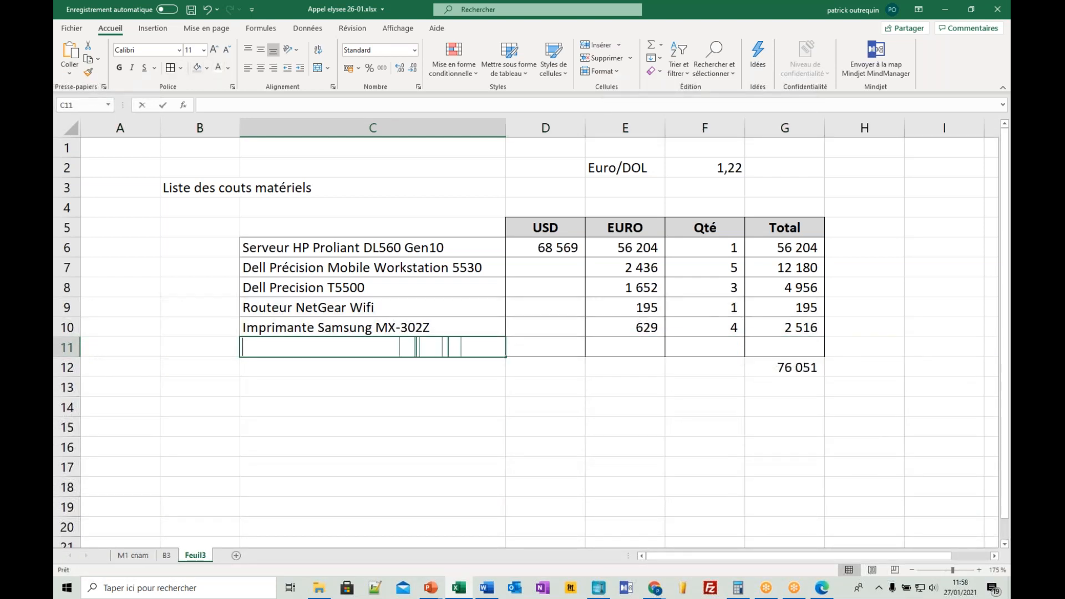
text(Logiciel)
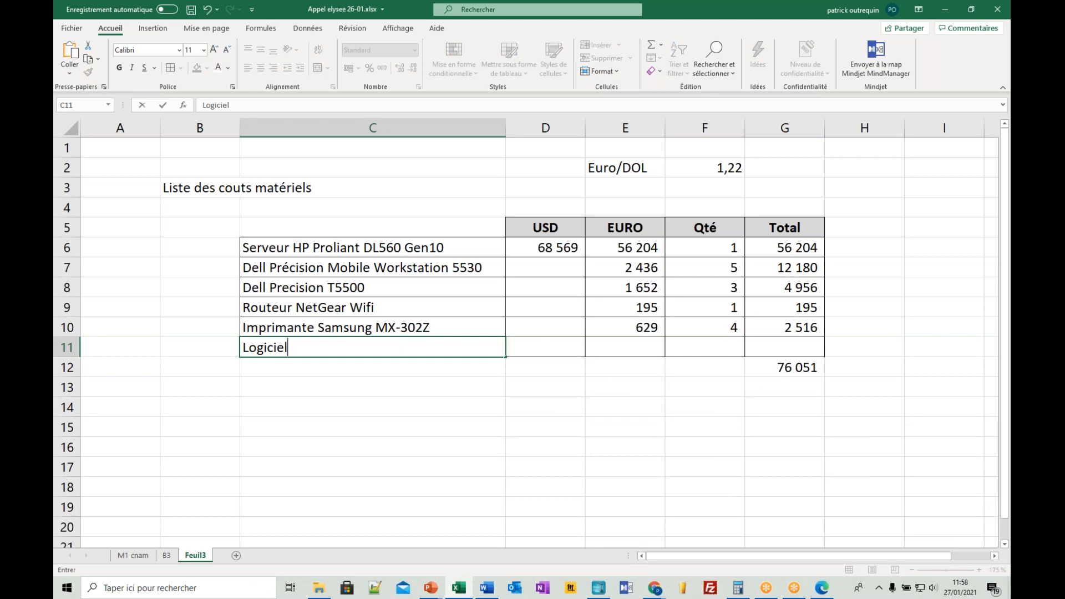
key(Tab)
key(Tab)
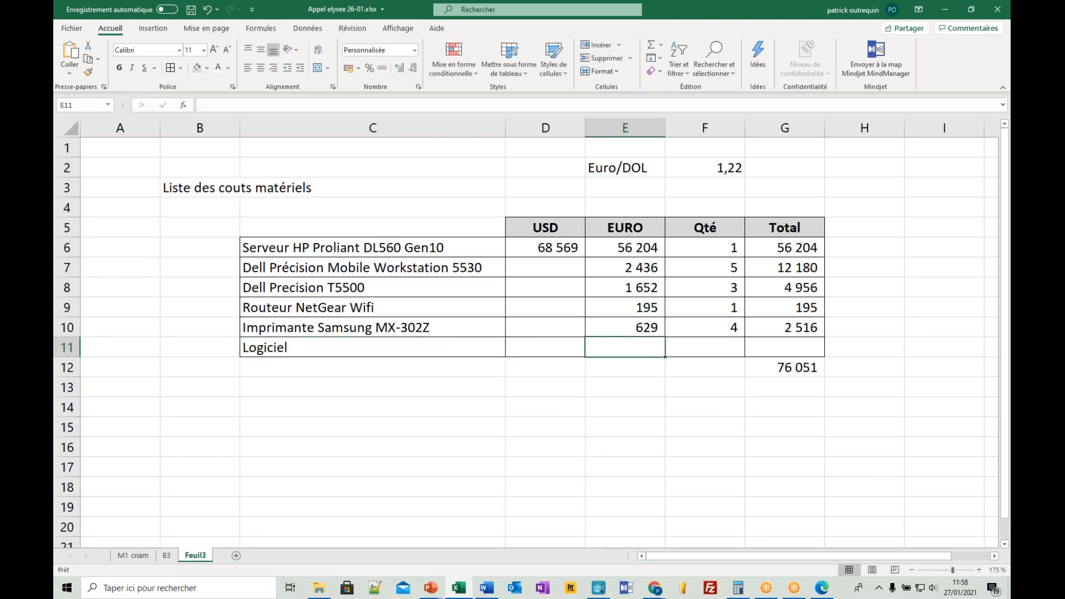
text(60000)
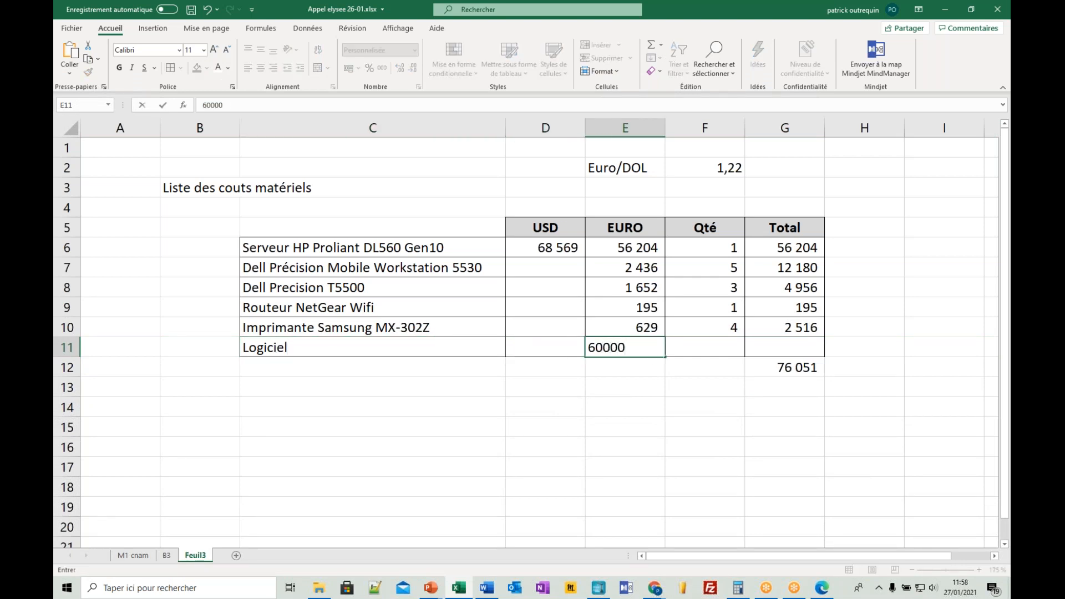
key(Tab)
text(1)
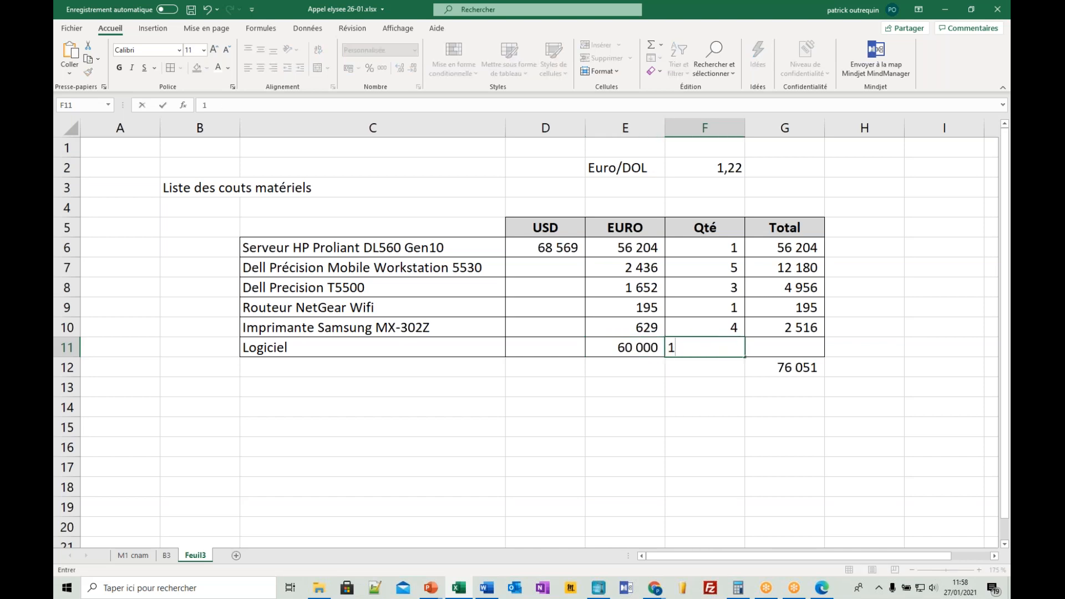
key(Tab)
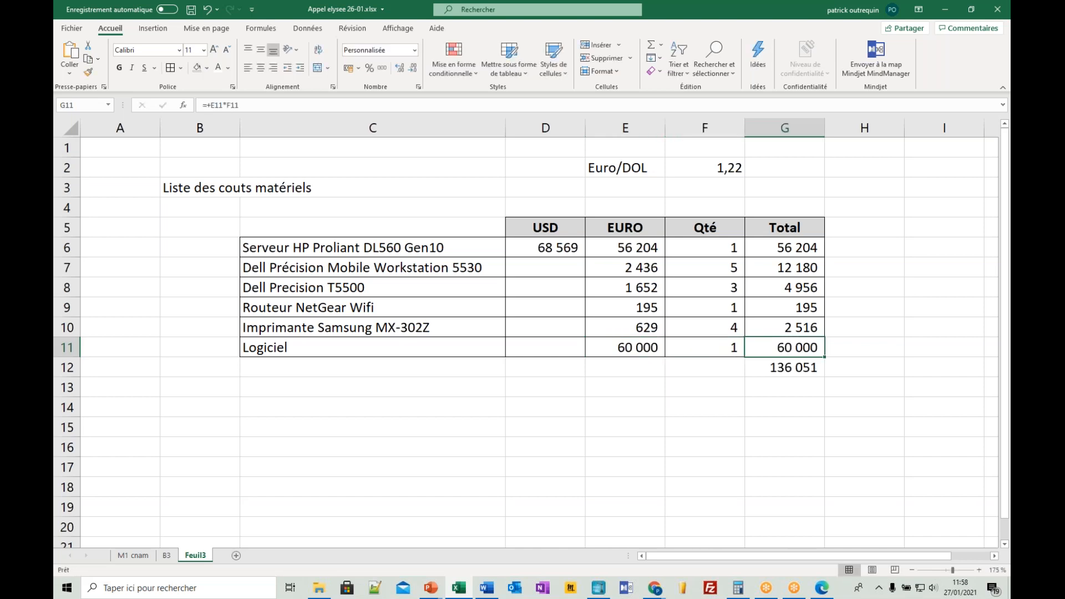
- Change the Logiciel euro price in E11 to 65000
key(Left)
key(Left)
text(65000)
key(ctrl+Return)
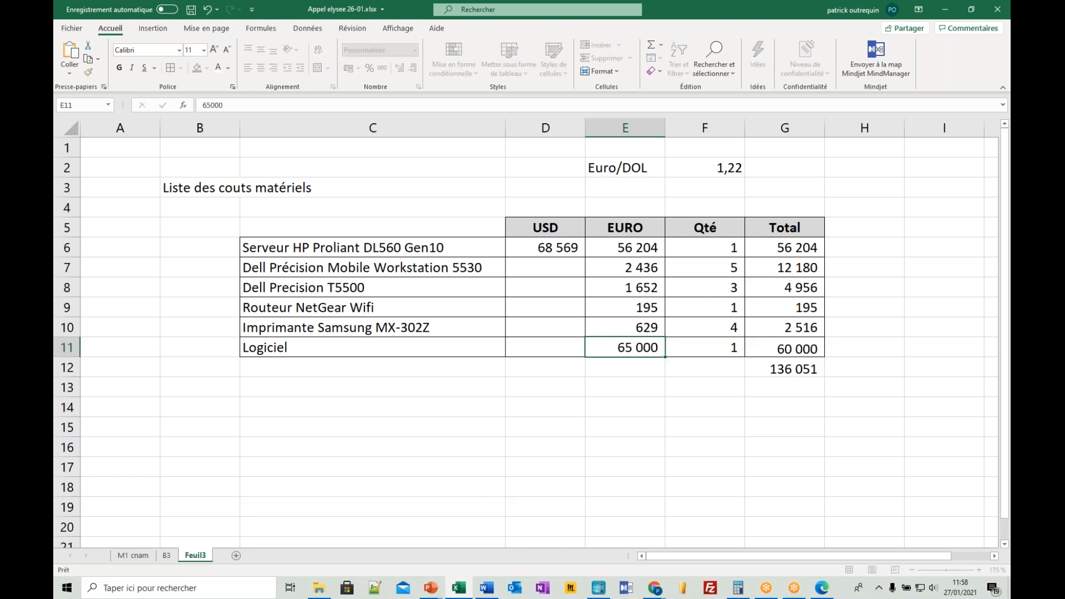
- Confirm the Logiciel price of 65000 and shade the Euro/DOL rate cells E2:F2 light grey
key(Return)
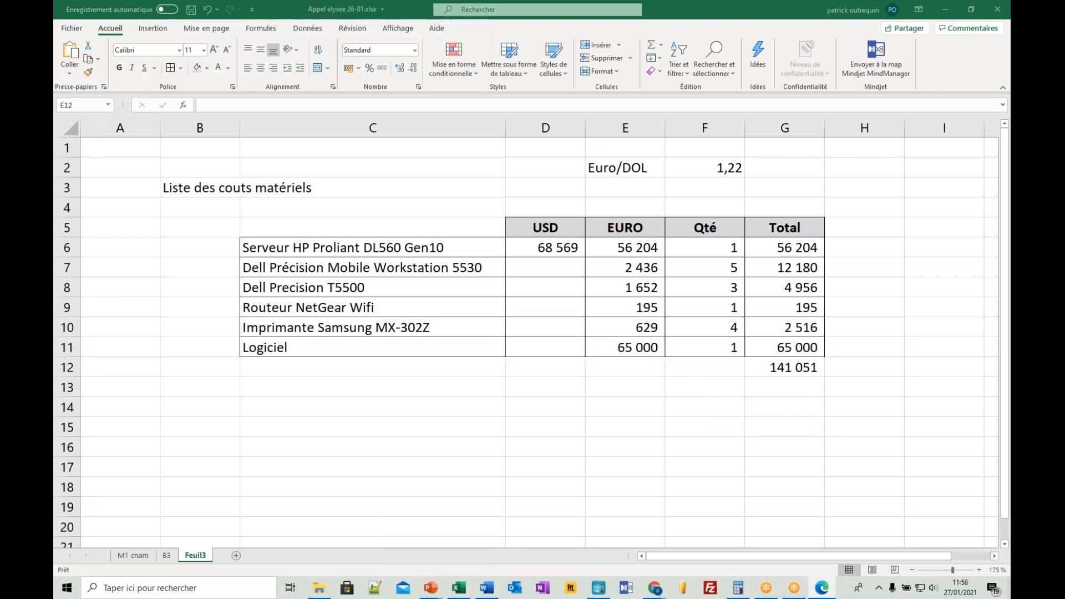
click(813, 370)
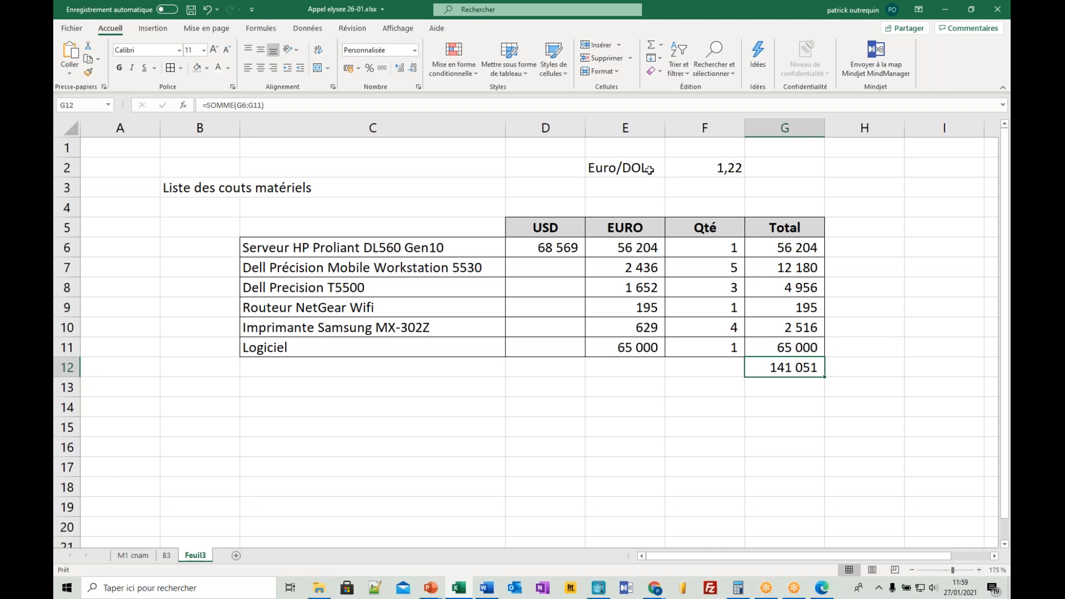
drag(655, 169, 699, 167)
click(197, 68)
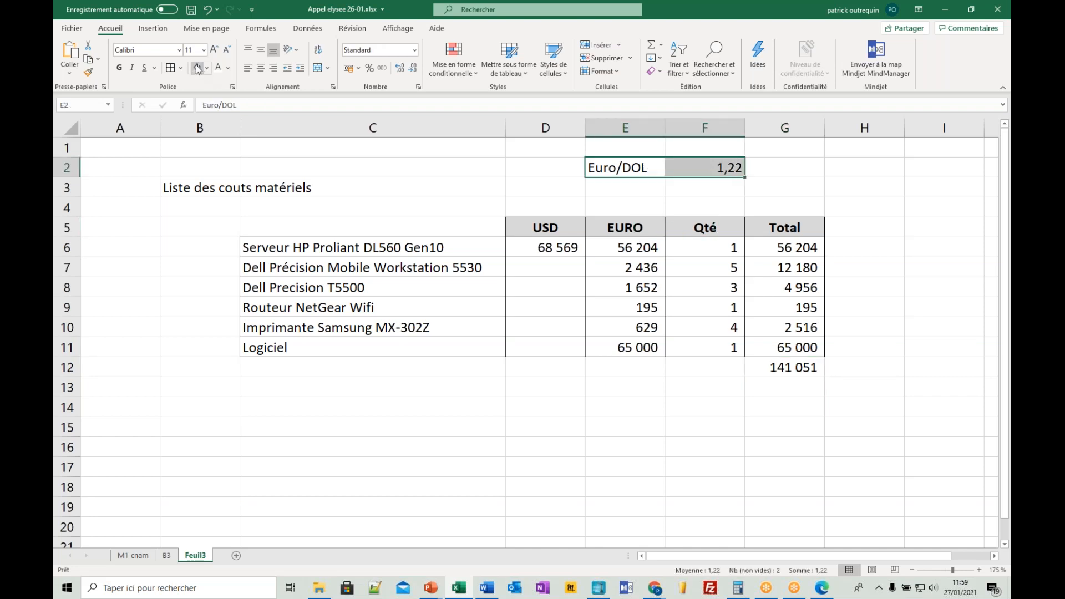
click(325, 289)
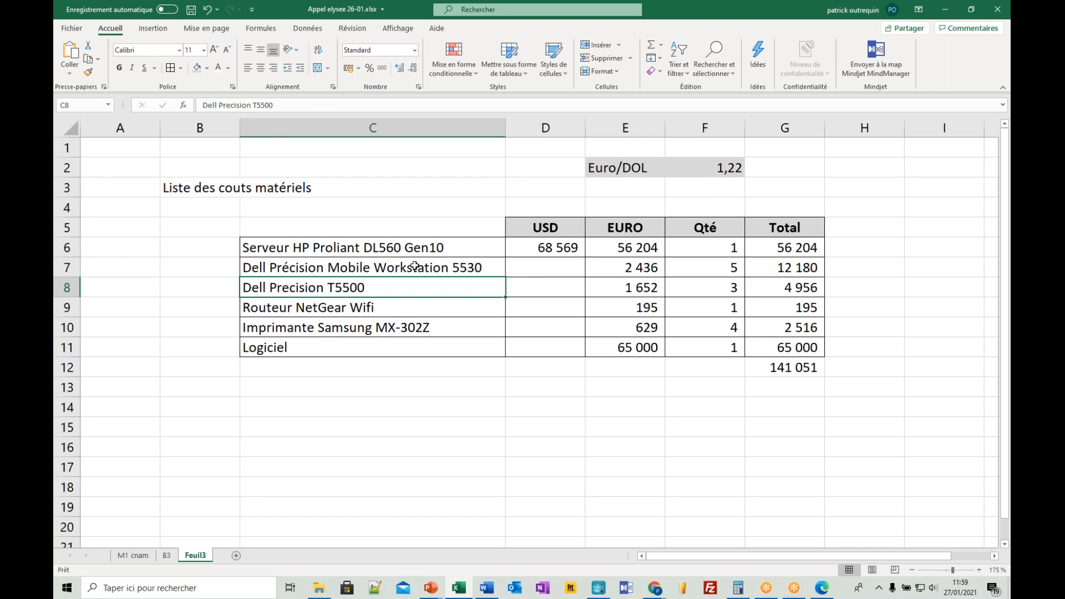
- Examine the grand total formula in G12 and the line totals in G6:G11 that it sums
click(794, 365)
double_click(793, 365)
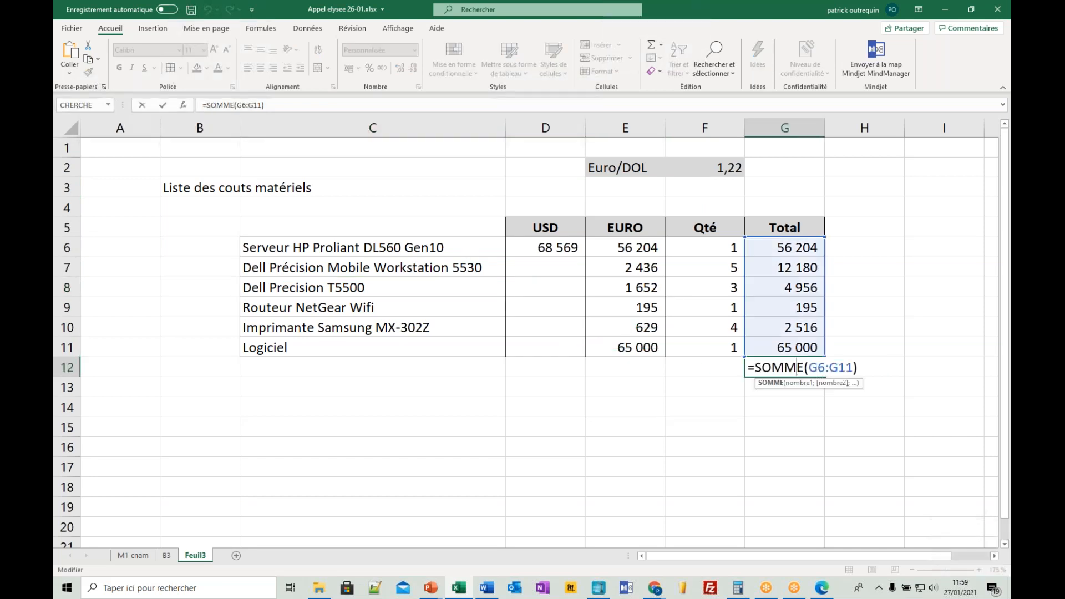
key(Return)
click(850, 252)
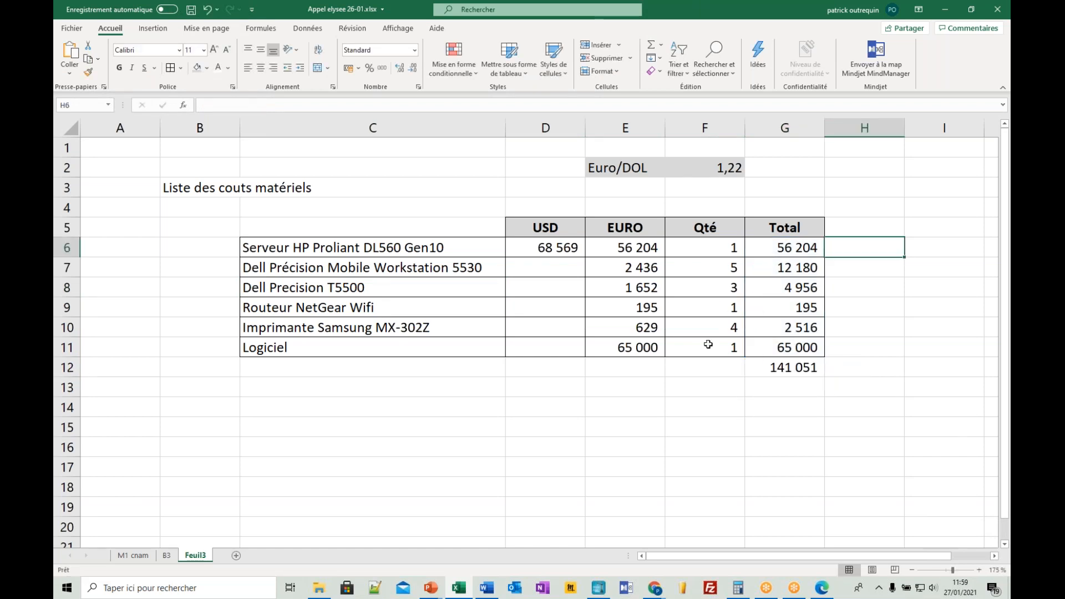
click(790, 249)
drag(790, 249, 798, 347)
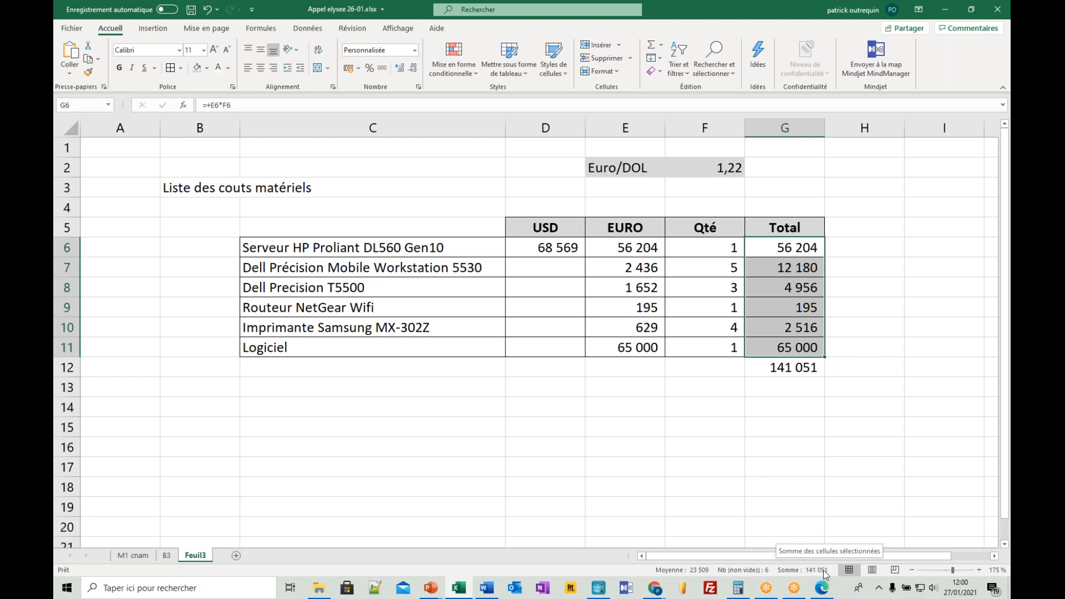
click(701, 248)
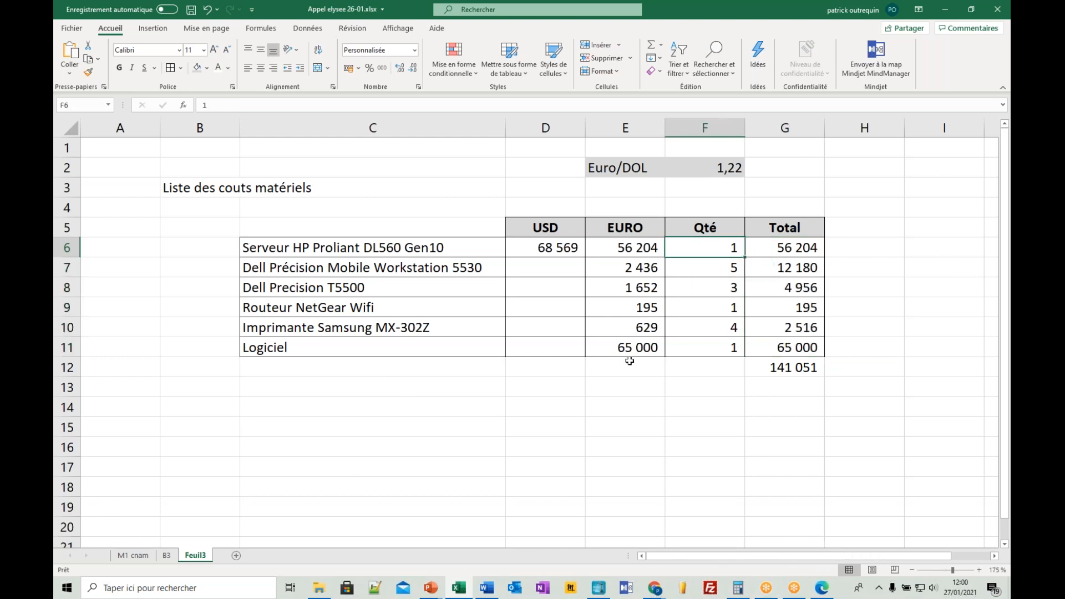
- Merge and centre C12:F12 beside the grand total and label it Cout total Matériel
click(452, 371)
drag(452, 372, 707, 367)
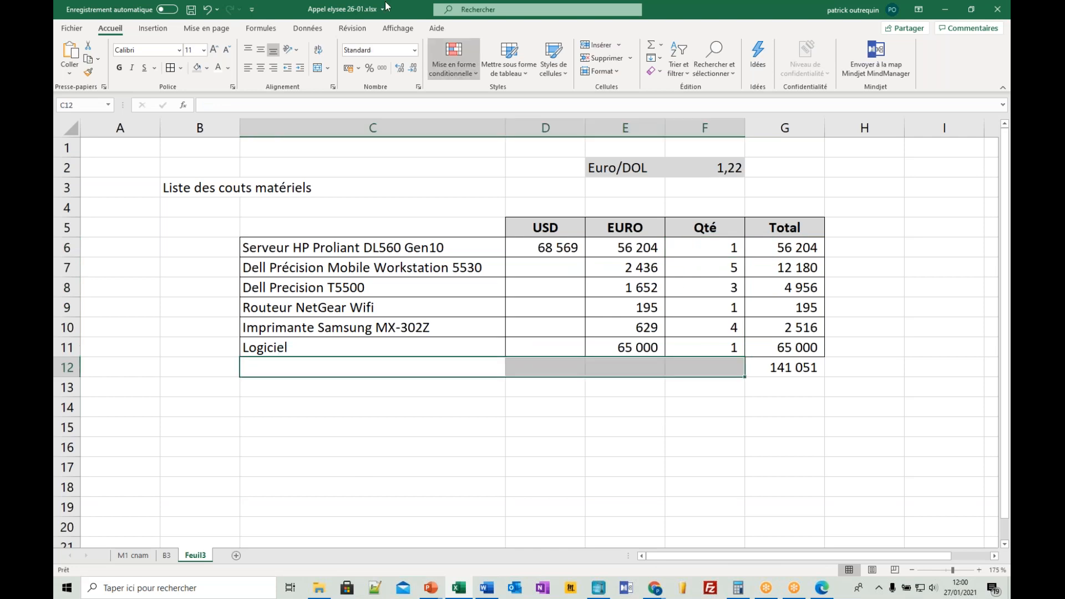
click(317, 68)
text(CO)
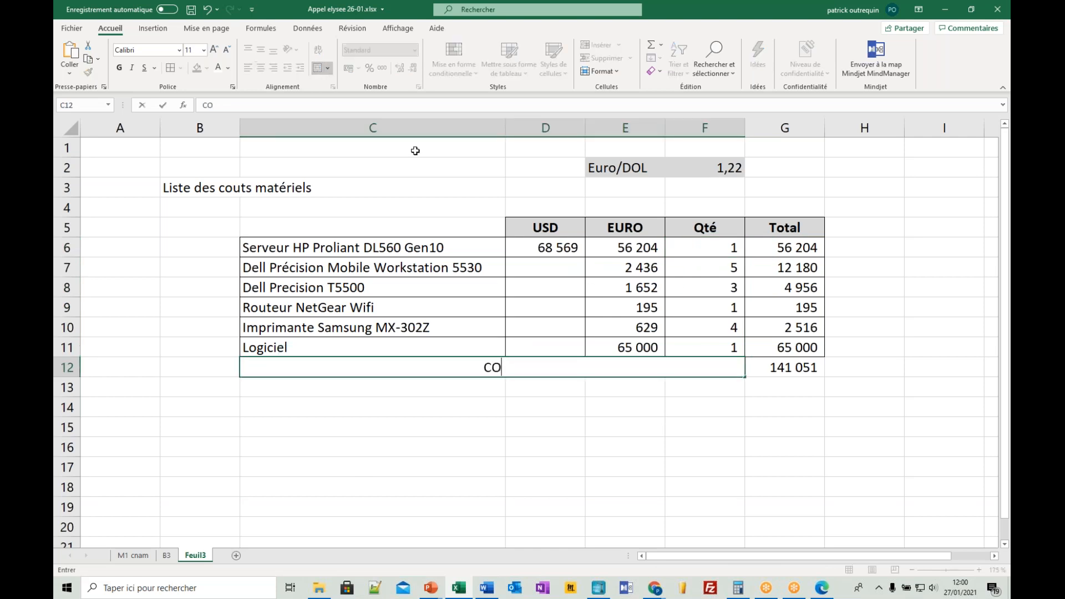
text(ut total )
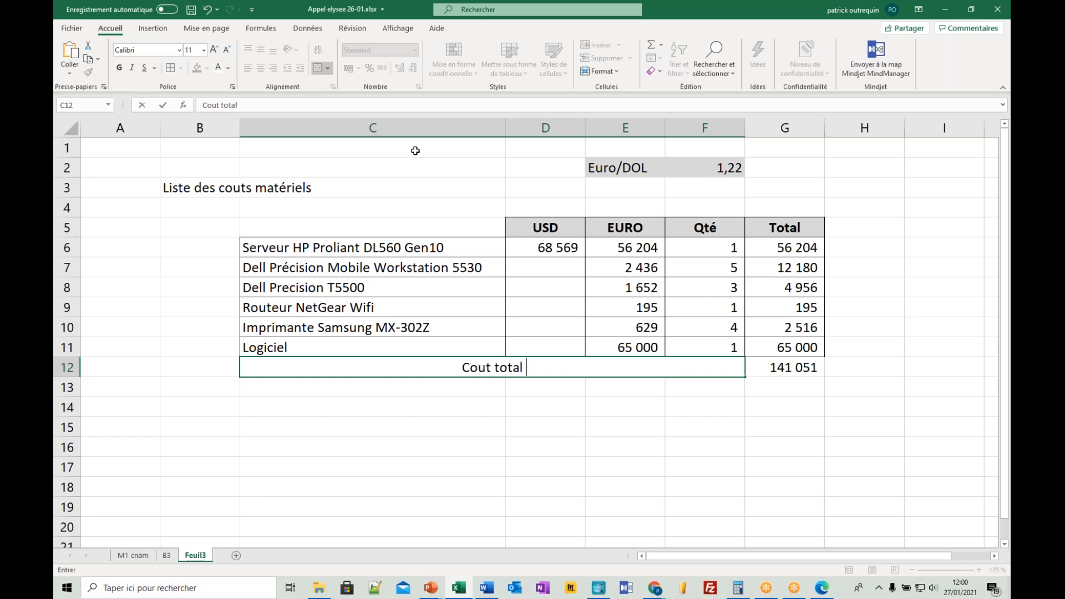
text(Matériel)
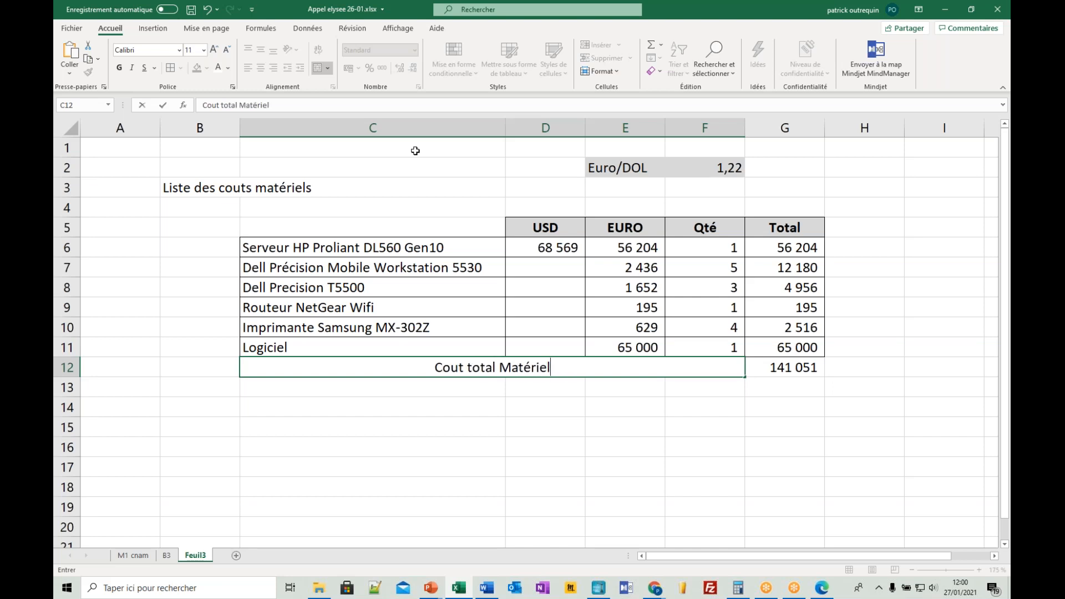
key(Return)
- Add the section heading Prestations in C15, below the hardware cost table
key(Down)
key(Down)
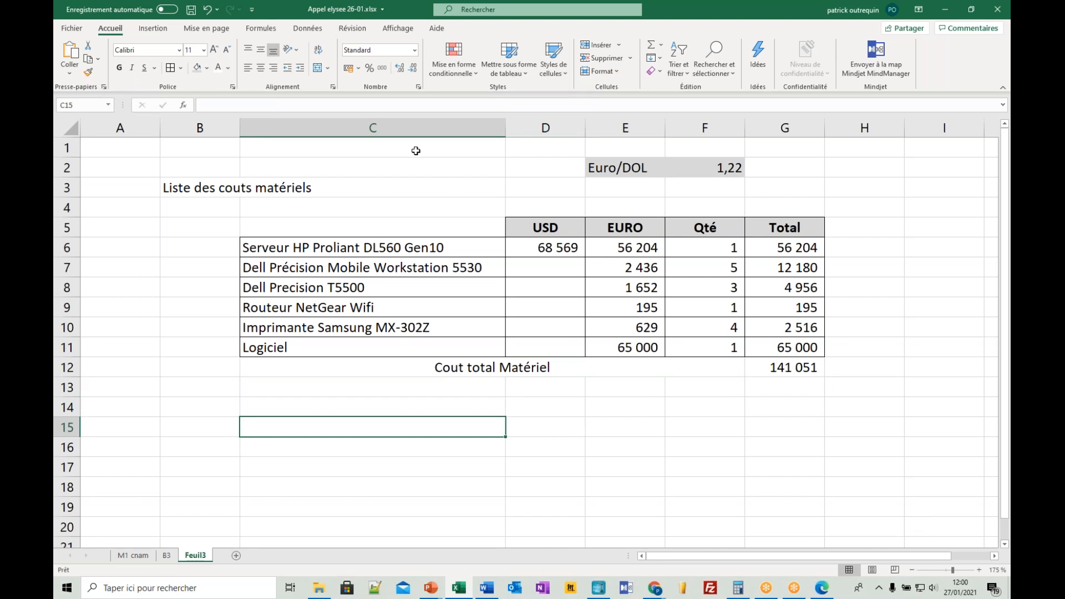
text(Prest)
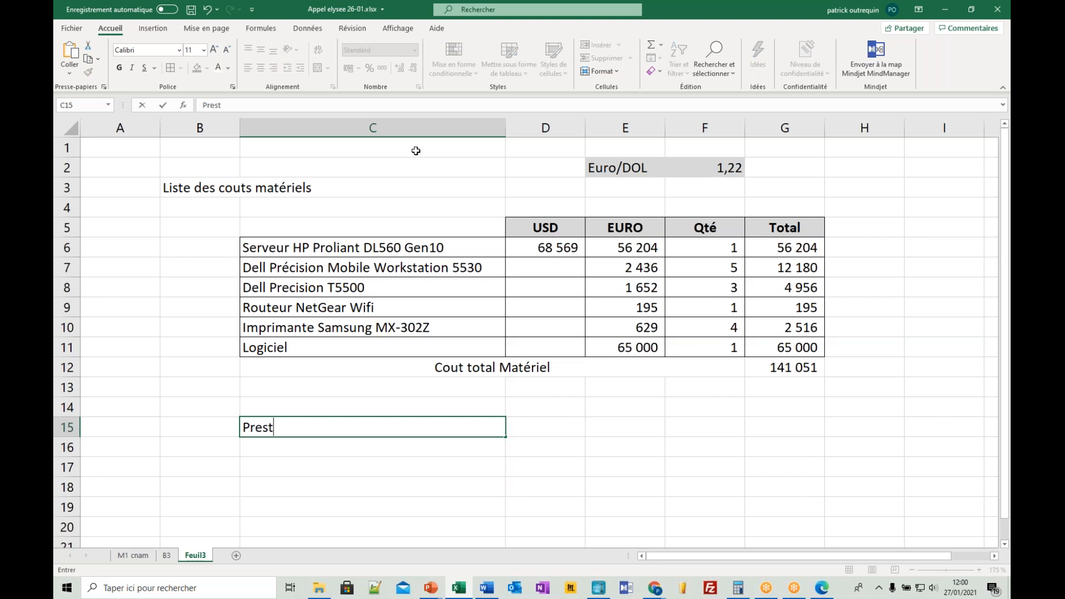
text(ations)
key(Return)
key(Return)
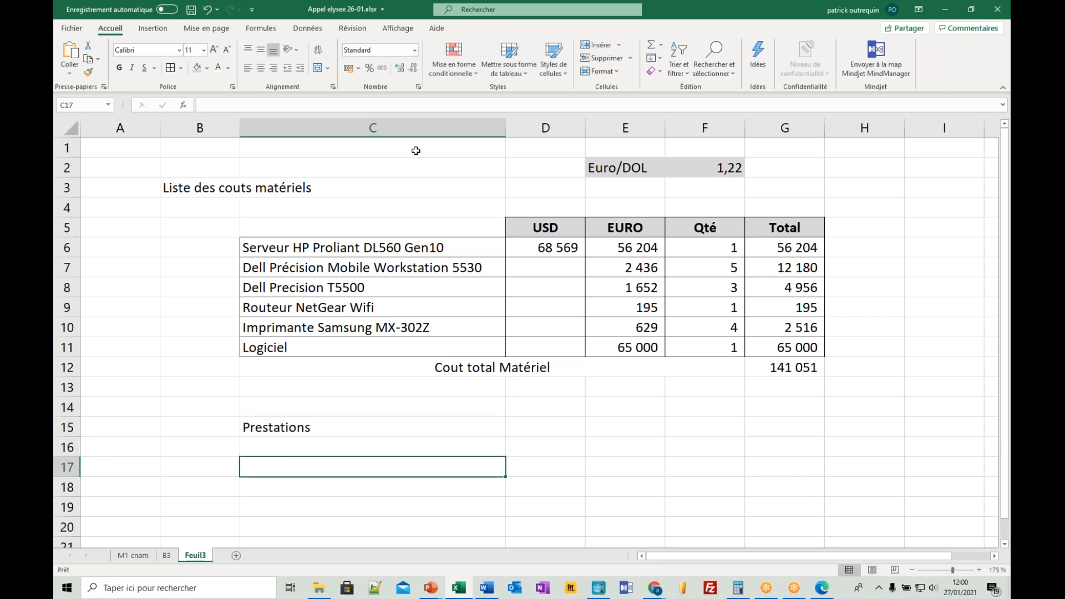
- List the first names of four staff members in C17:C20 under the Prestations heading
text(Albert)
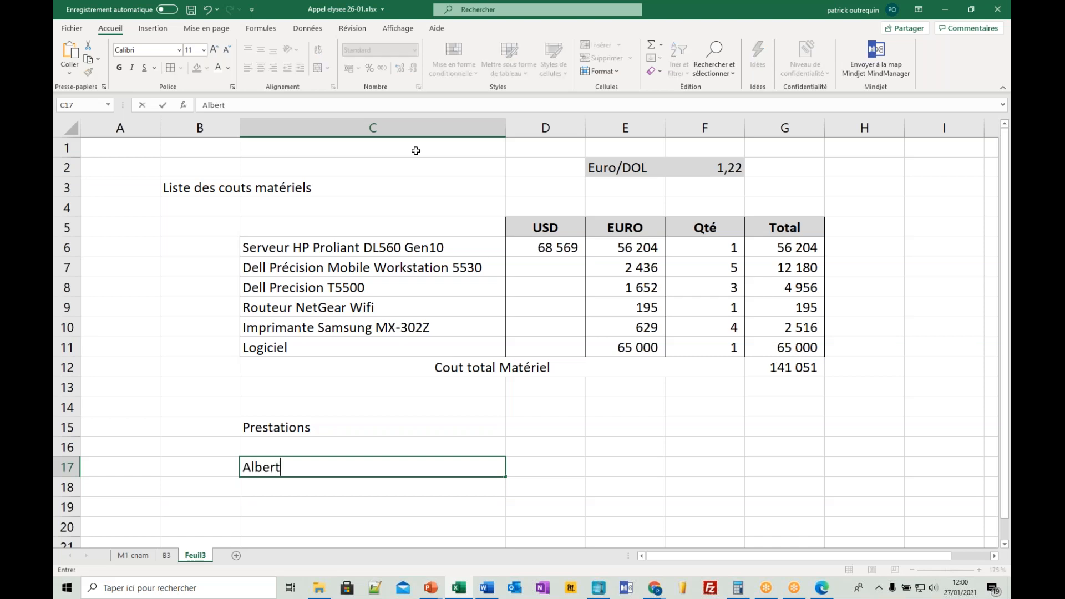
key(Return)
text(Louis)
key(Return)
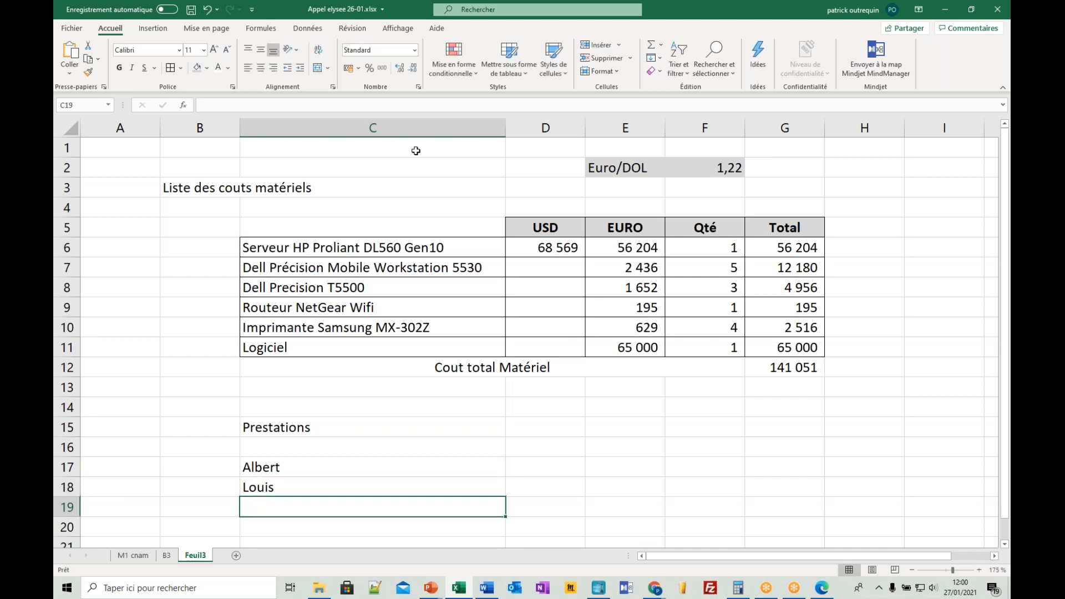
text(Azia)
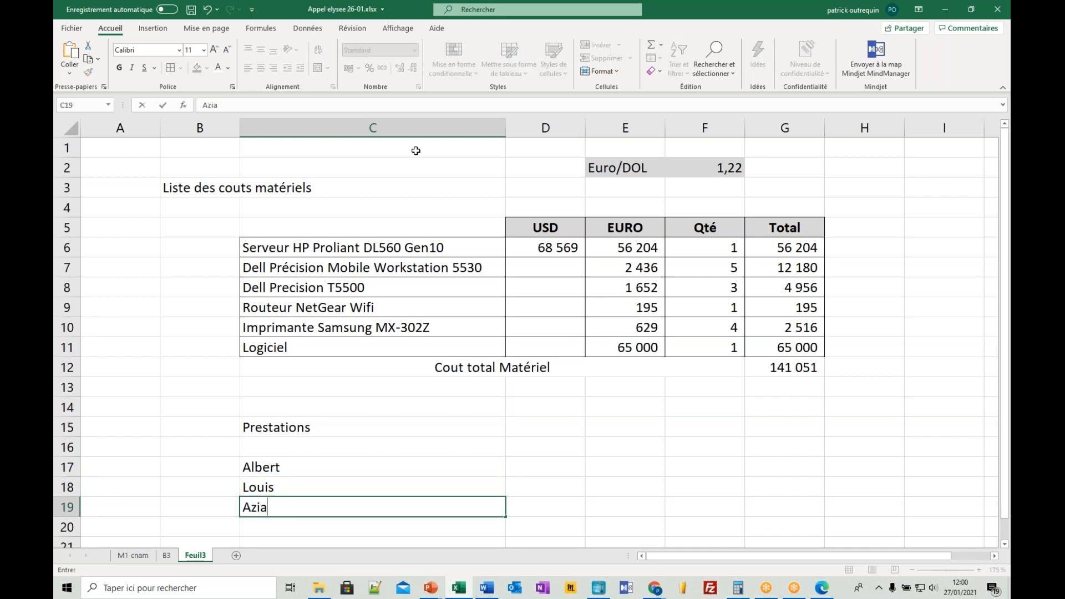
key(Return)
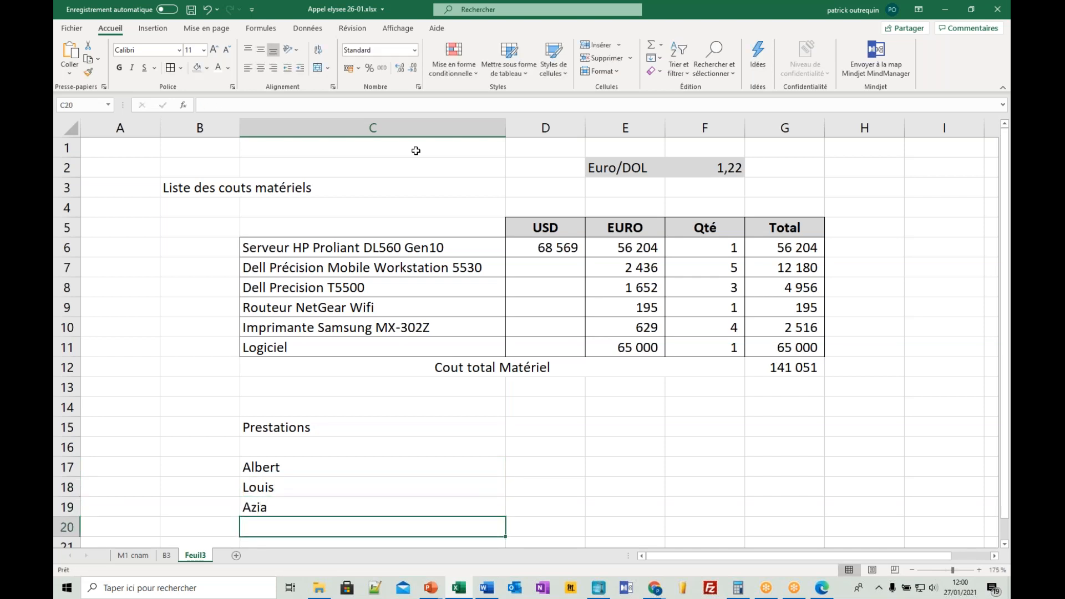
text(Vamérie)
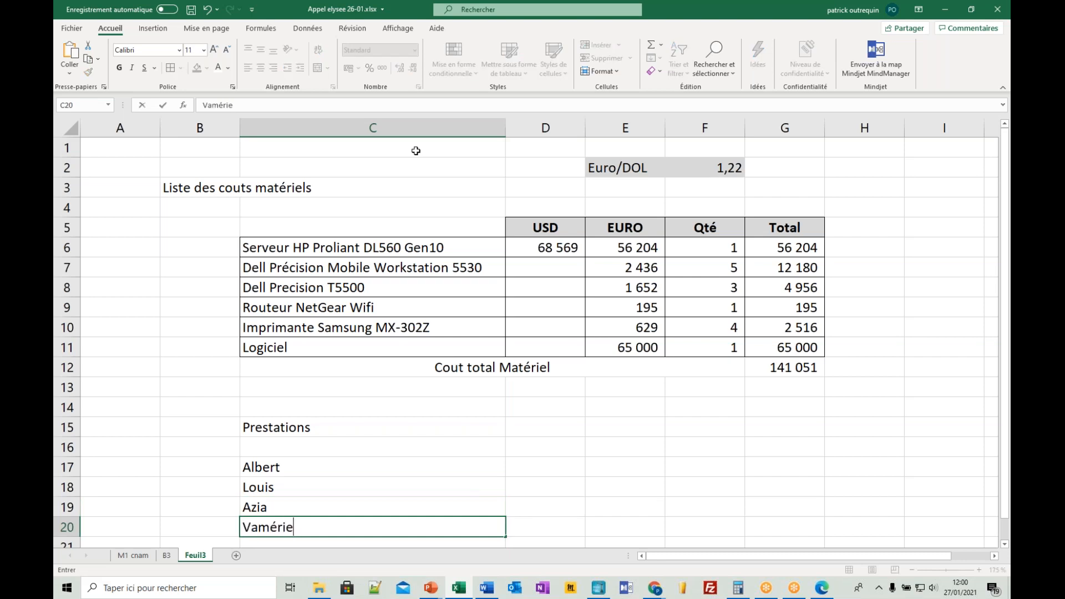
key(BackSpace)
key(BackSpace)
key(BackSpace)
key(BackSpace)
key(BackSpace)
text(lérie)
key(ctrl+Return)
key(Return)
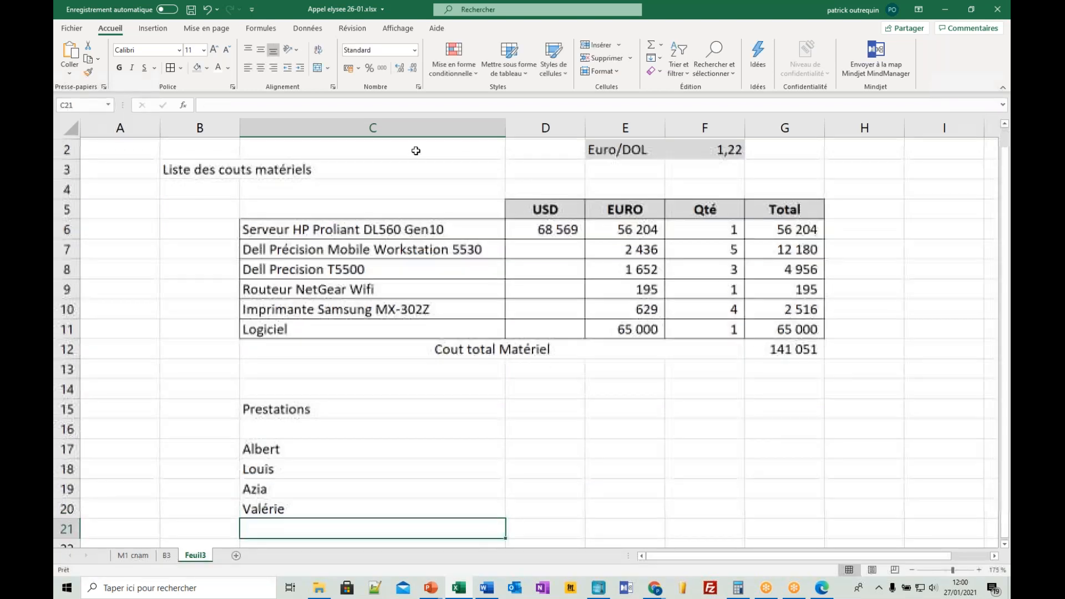
- Add the column header Salaires in D16, beside the staff names
key(Up)
key(Up)
key(Up)
key(Up)
key(Up)
key(Right)
text(Salaires)
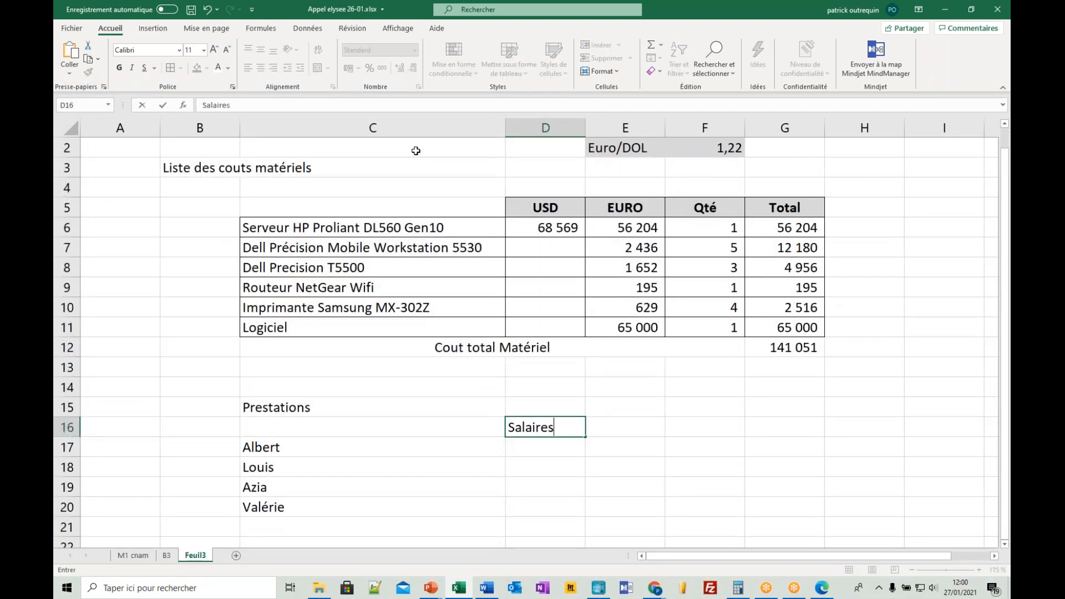
key(Return)
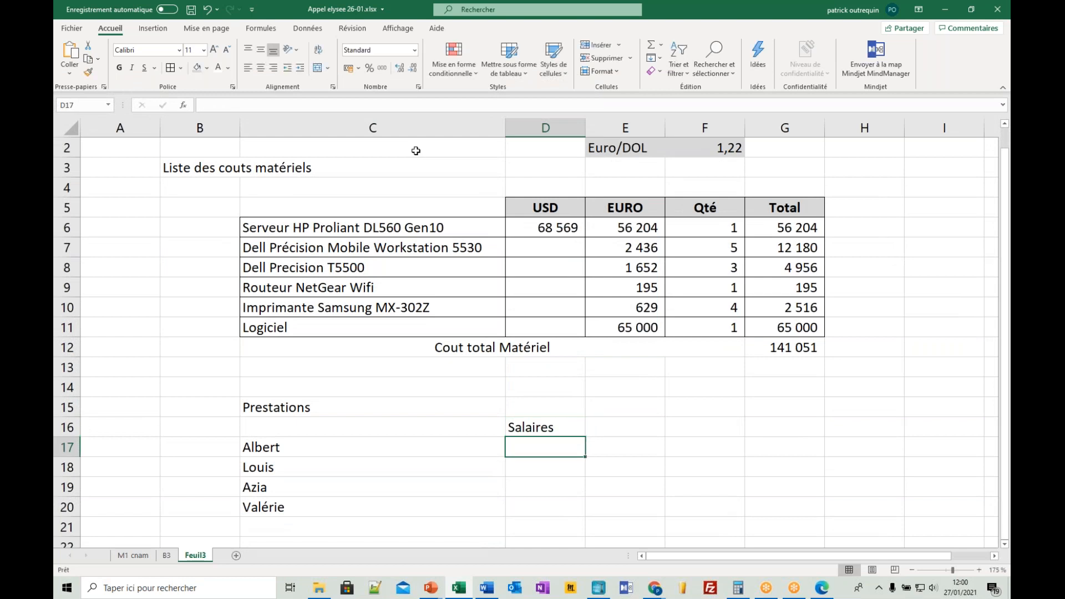
- Enter the salaries 2760, 3150, 2350 and 2750 for the four staff members in D17:D20
key(alt+Tab)
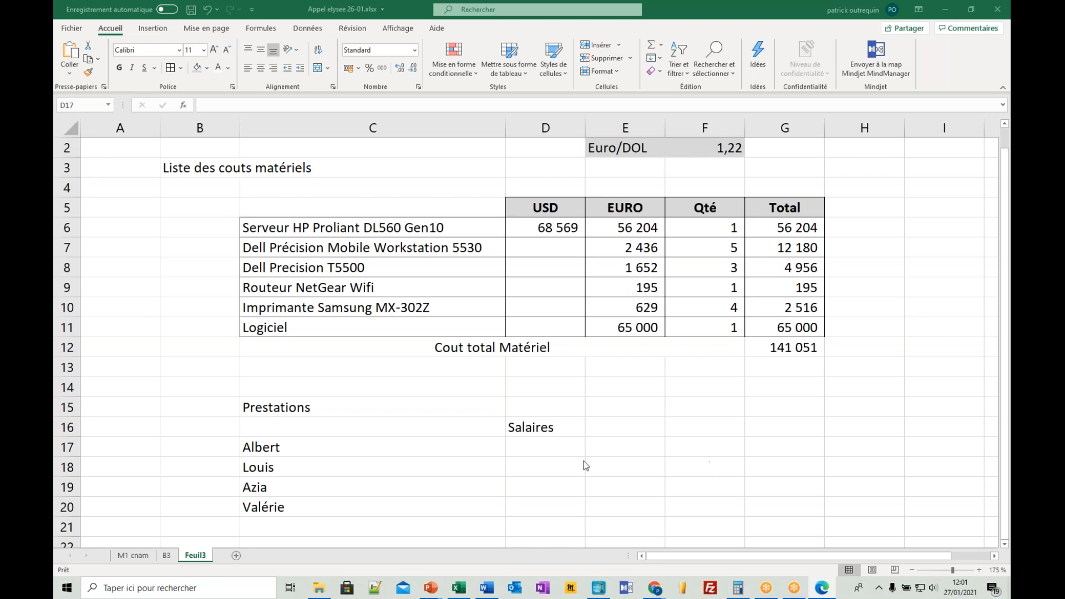
click(563, 444)
text(2760)
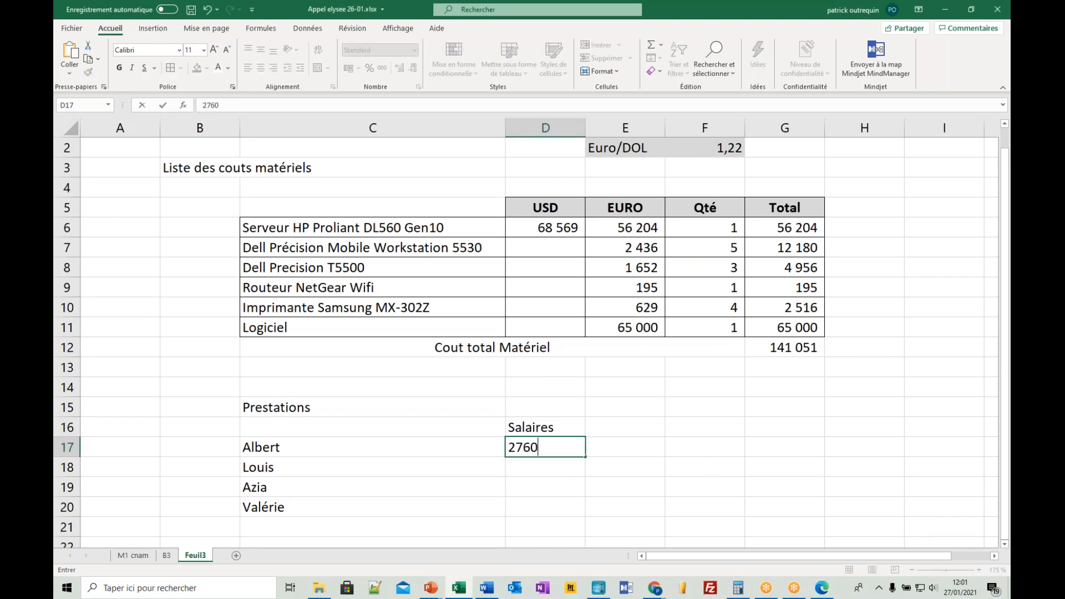
key(Return)
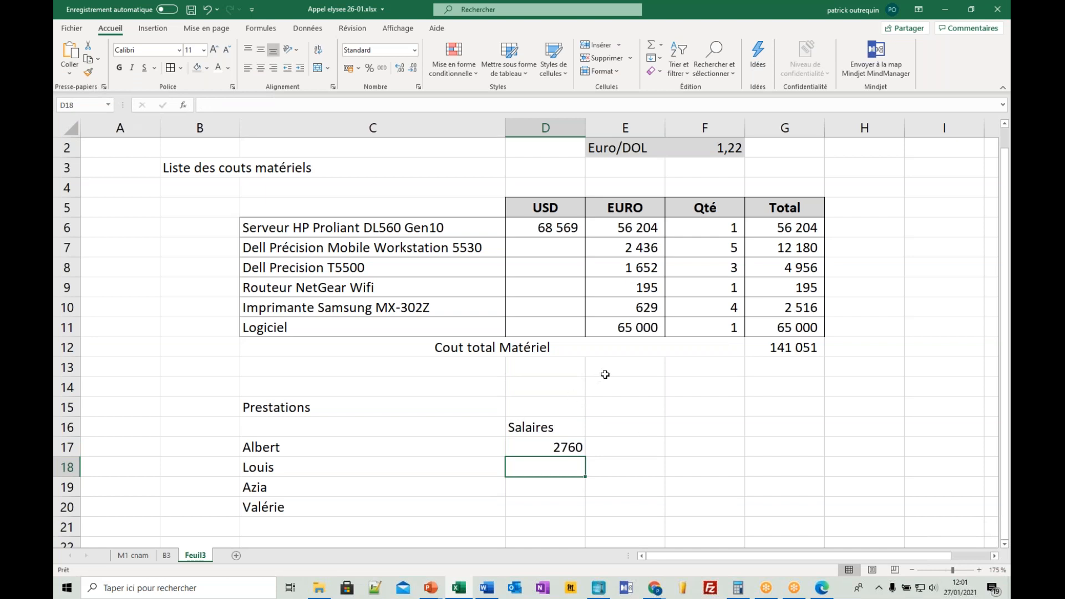
text(3150)
key(Return)
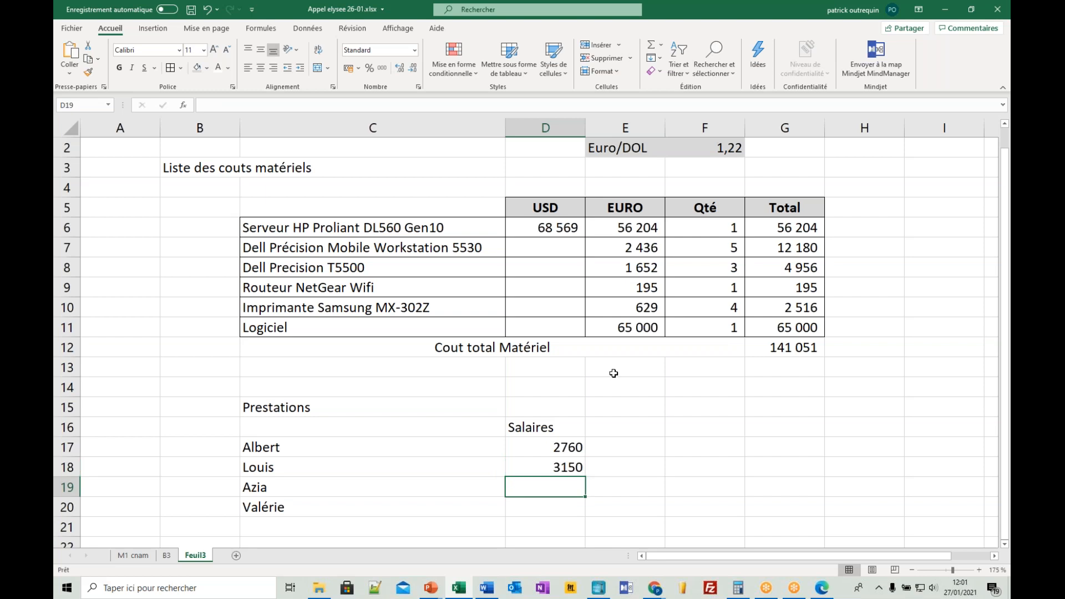
text(2350)
key(Return)
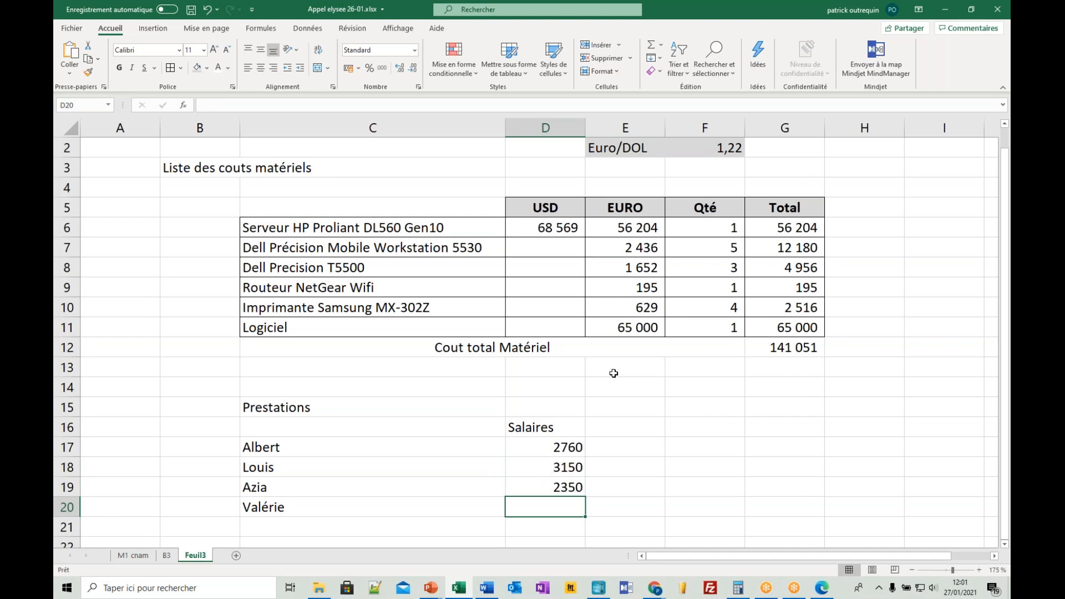
text(2750)
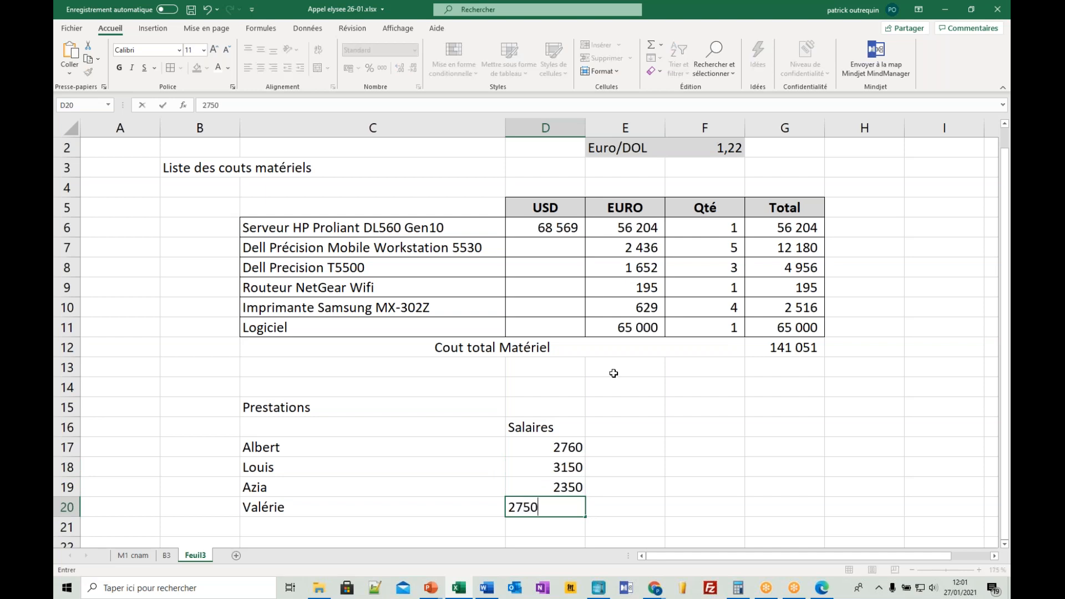
key(Return)
- Add a fifth staff member's first name in C21, below the other names
key(Left)
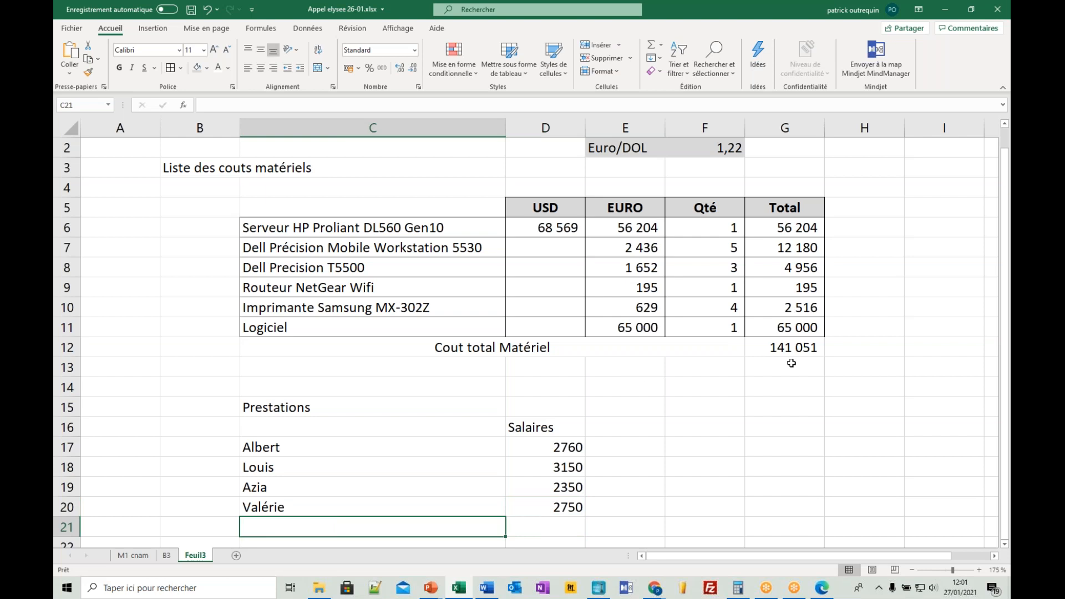
key(alt+Tab)
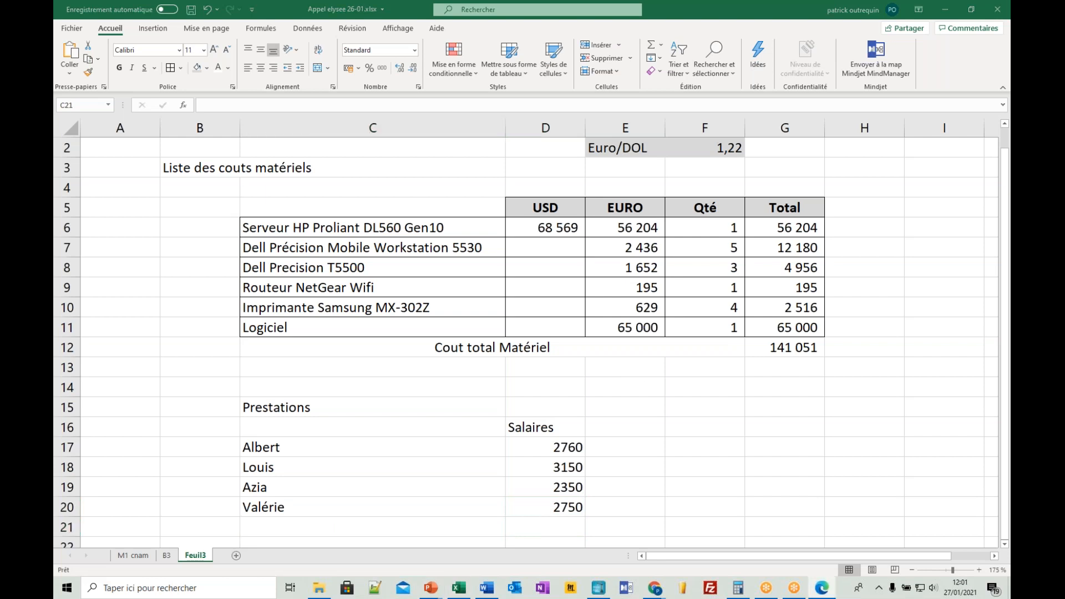
click(459, 587)
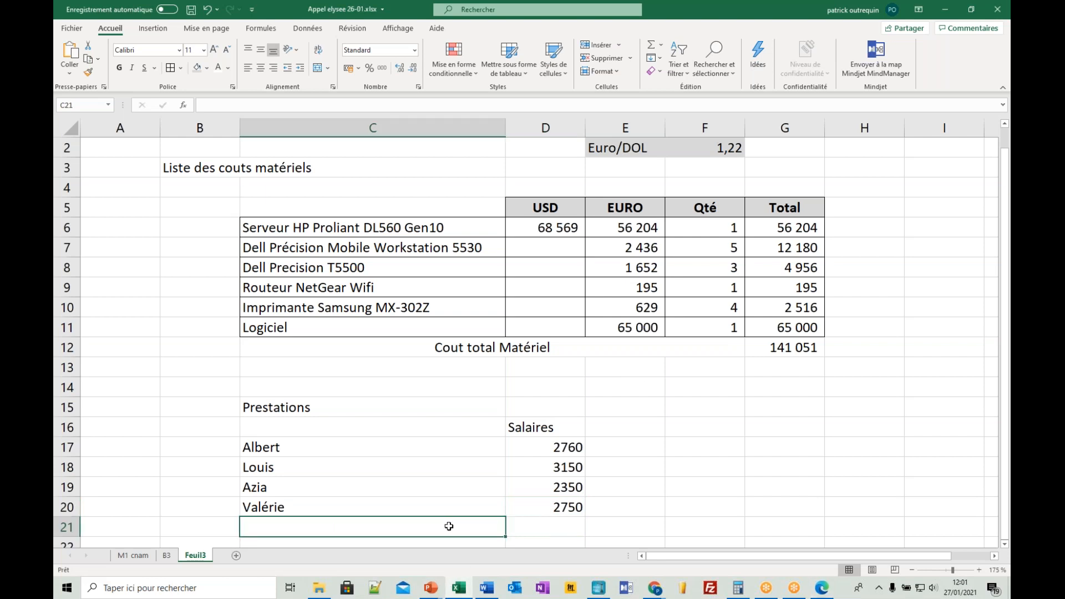
text(Julien)
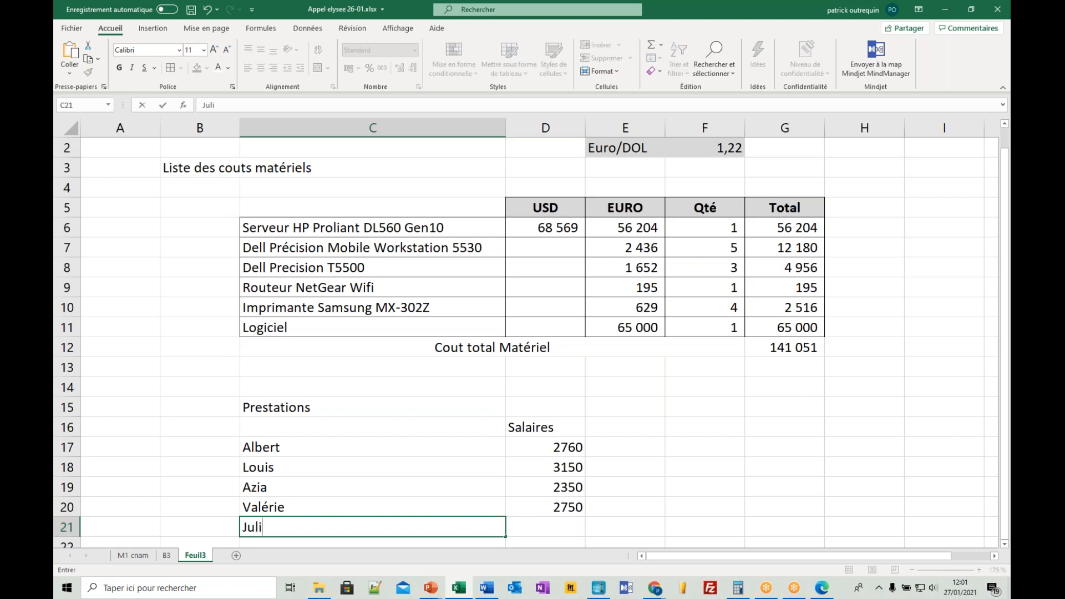
key(Return)
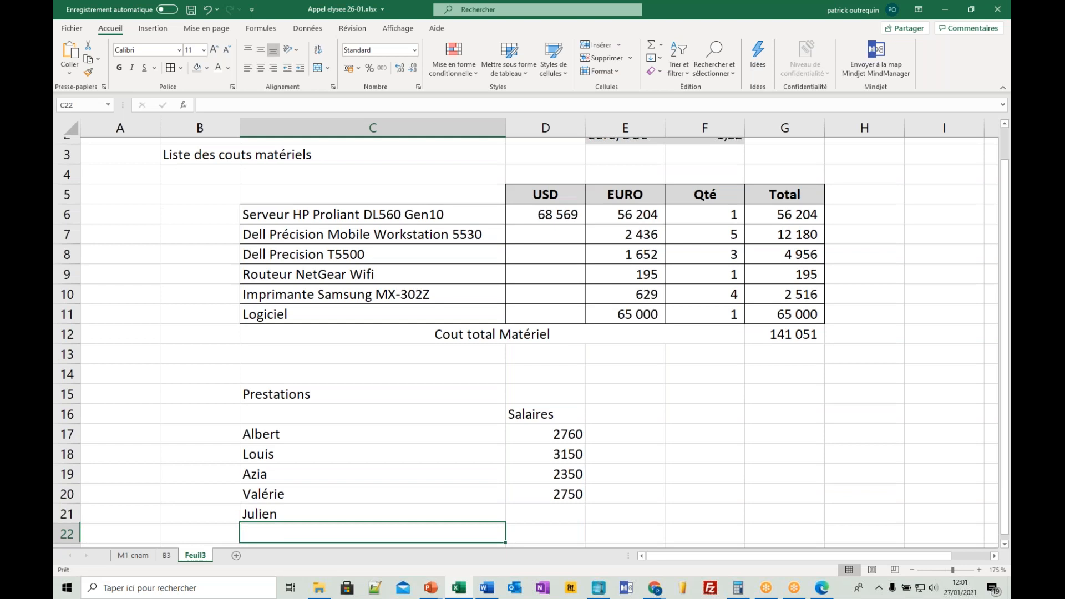
- Center the Salaires header in D16
key(Up)
key(Up)
key(Up)
key(Up)
key(Up)
key(Up)
key(Right)
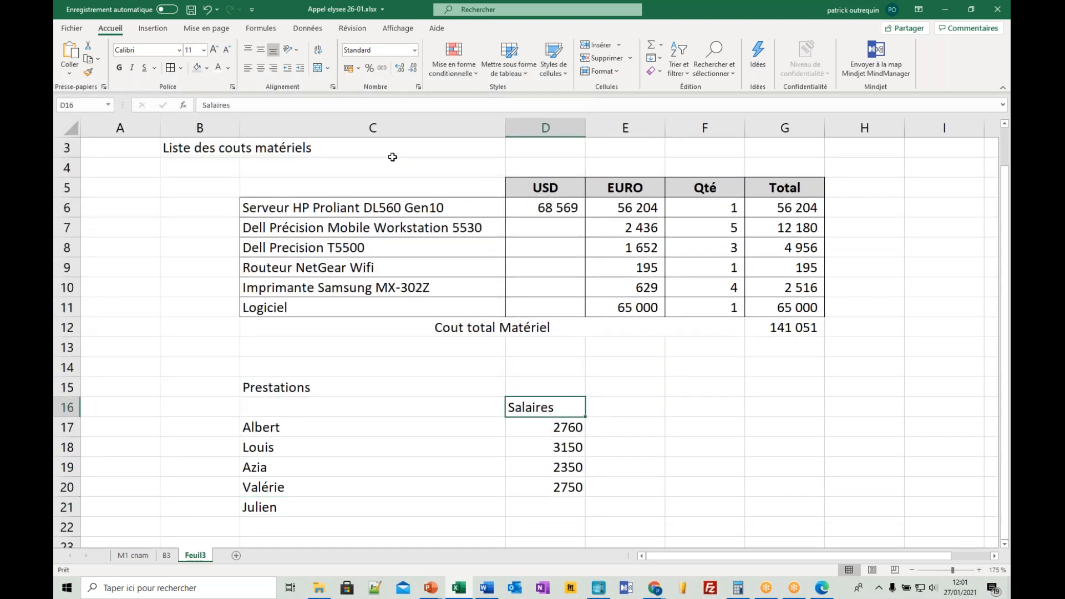
click(261, 68)
click(631, 409)
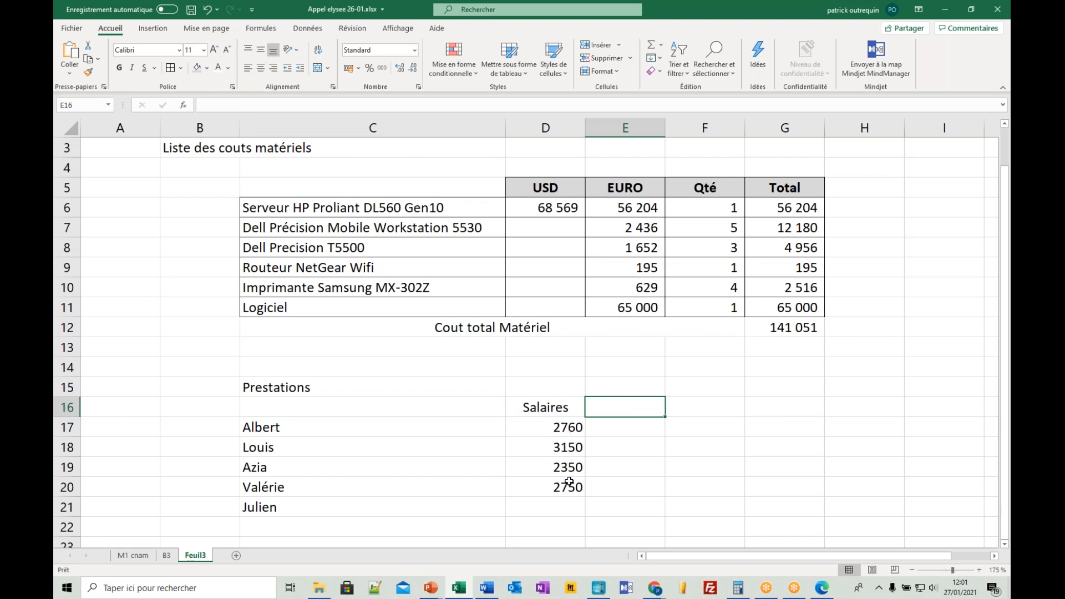
- Cross out the fifth staff member's empty salary cell D21 with an outline border and both diagonal borders
click(561, 509)
right_click(559, 509)
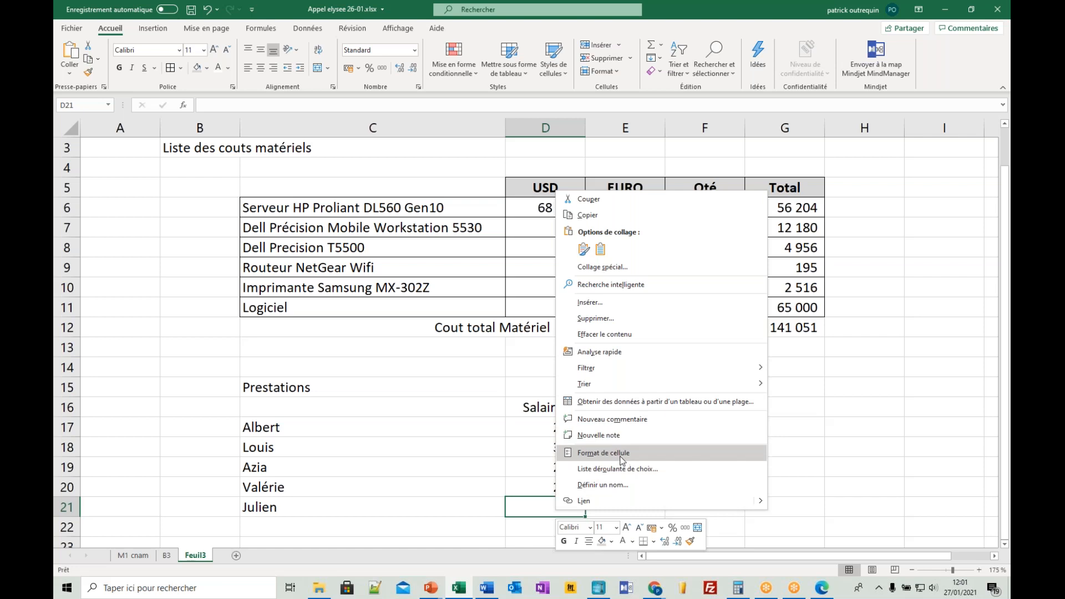
click(603, 453)
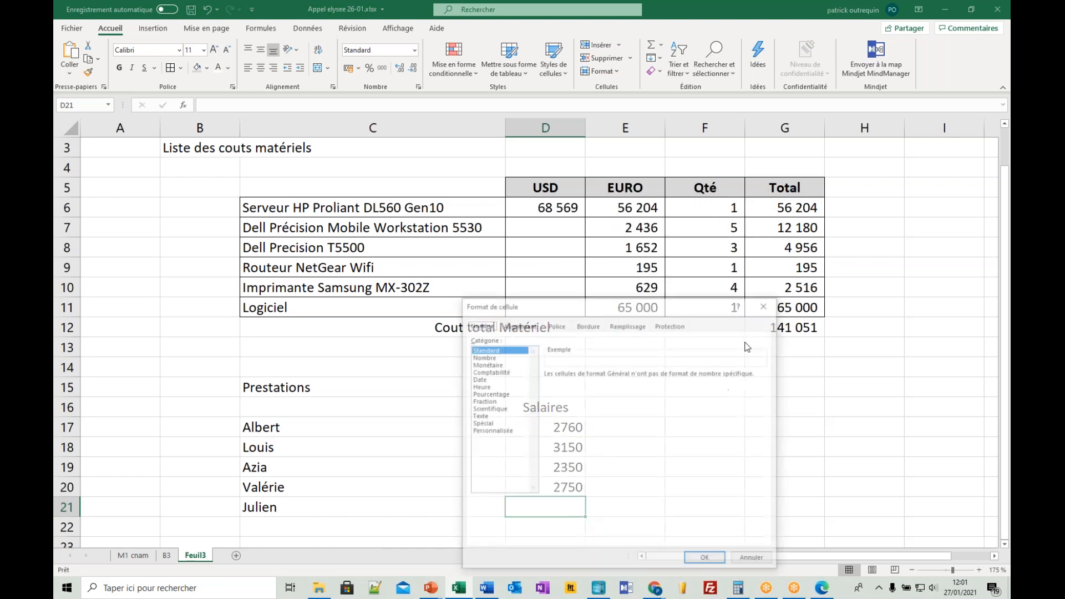
click(588, 324)
click(612, 430)
click(612, 411)
click(646, 402)
click(673, 412)
click(580, 442)
click(600, 457)
click(689, 561)
click(752, 495)
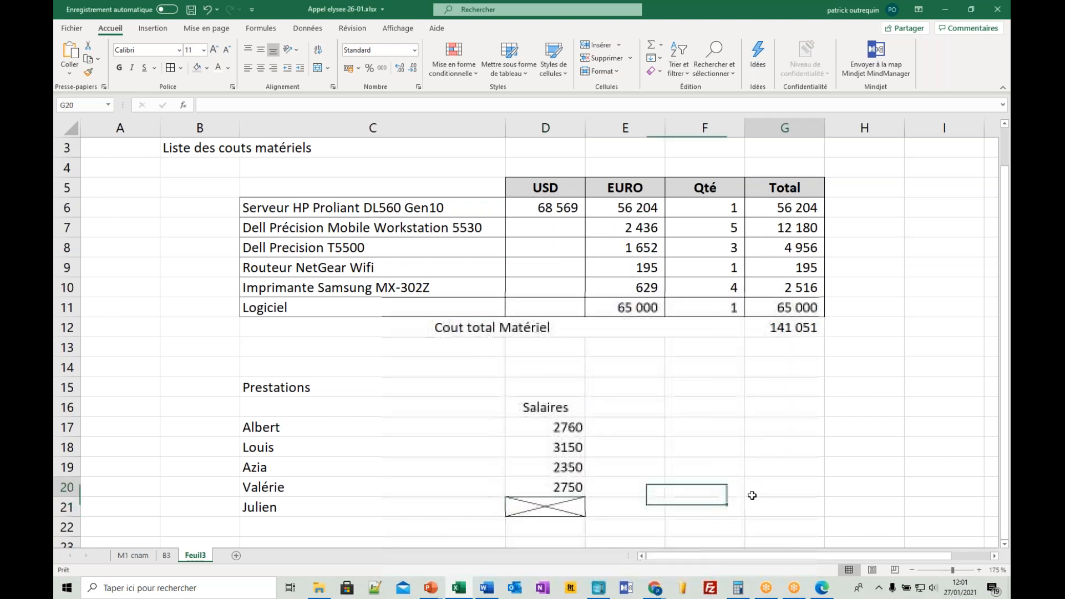
- Add the column header Cout / Jour in E16, beside Salaires
click(633, 405)
text(COut)
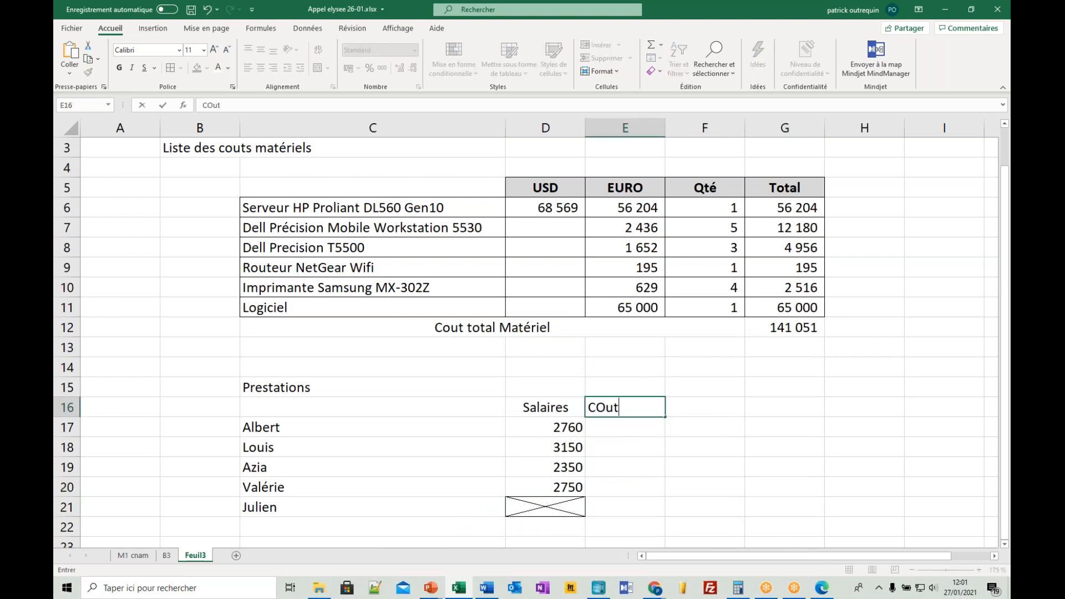
text( / Jour)
key(Return)
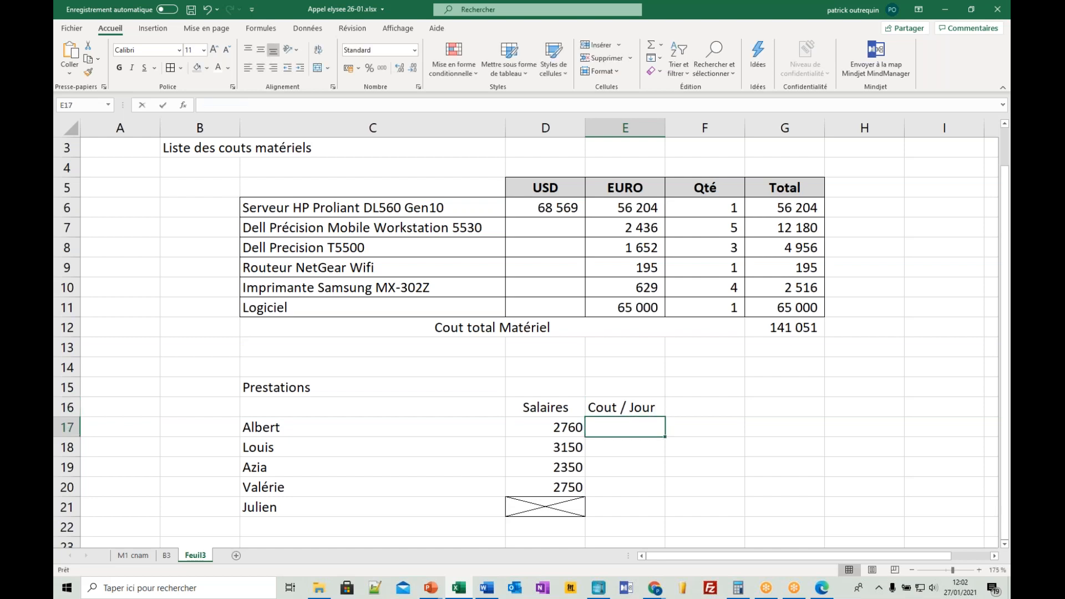
- Calculate the first staff member's daily cost in E17 as D17*1,9/21
text(+)
key(Left)
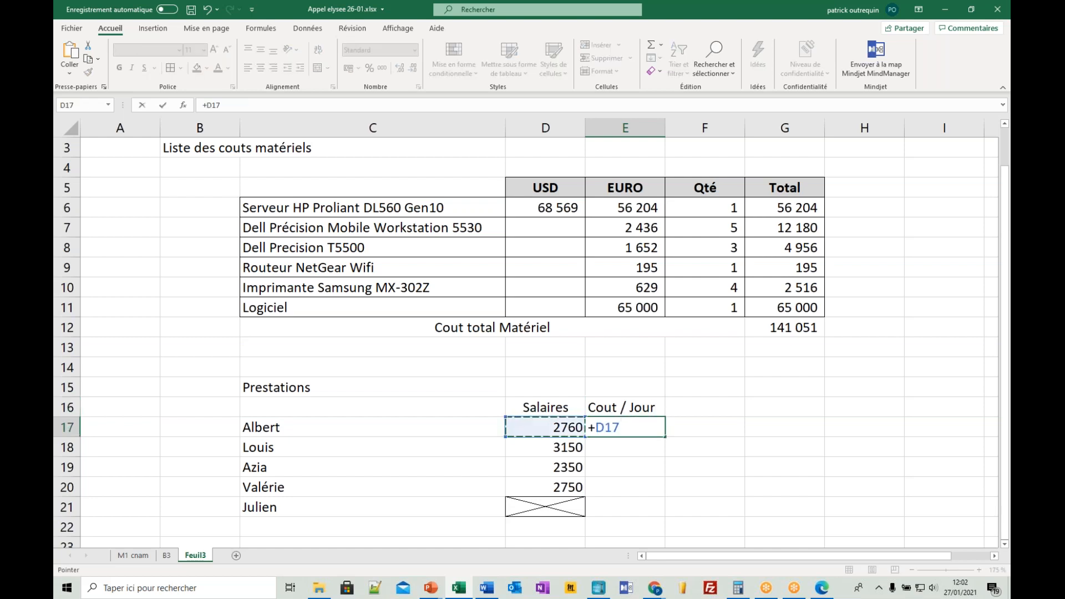
text(*1,9)
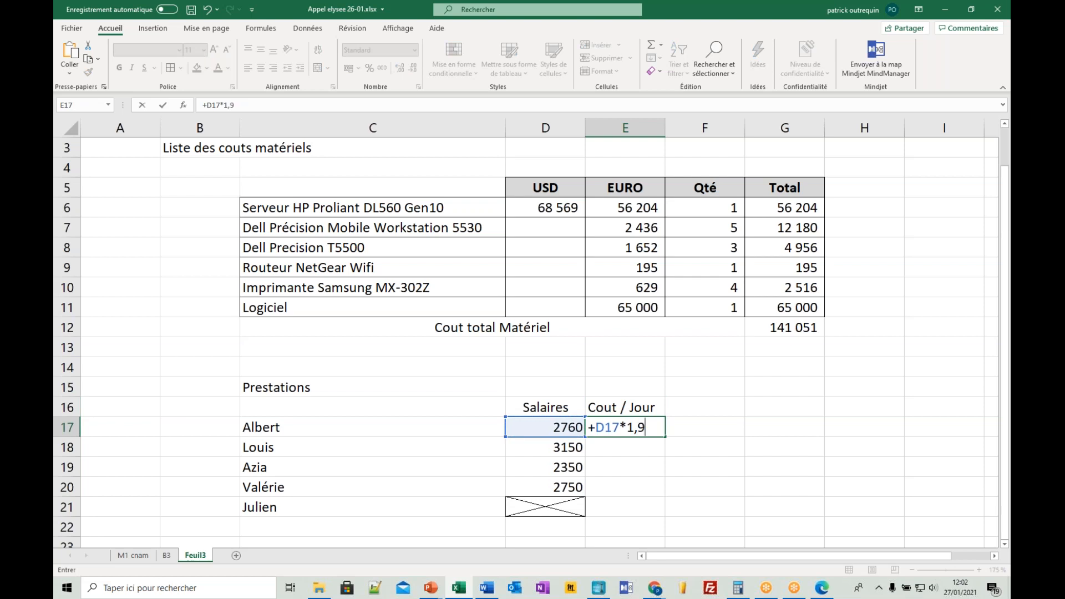
text(/21)
key(Return)
- Wrap the E17 formula in ARRONDI with 0 decimals, giving =ARRONDI(D17*1,9/21;0)
click(649, 424)
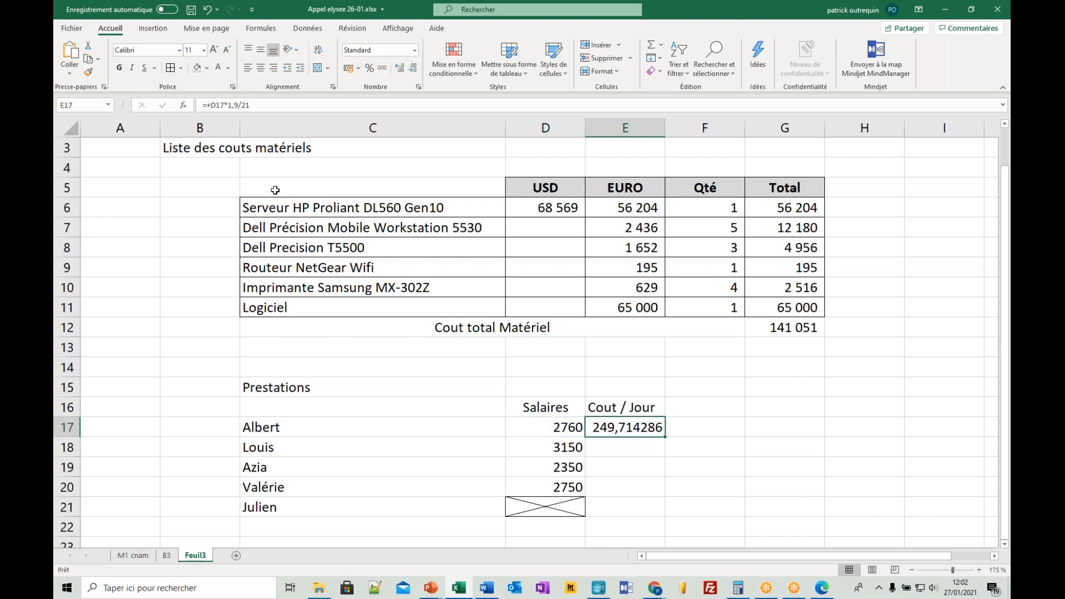
click(212, 105)
key(BackSpace)
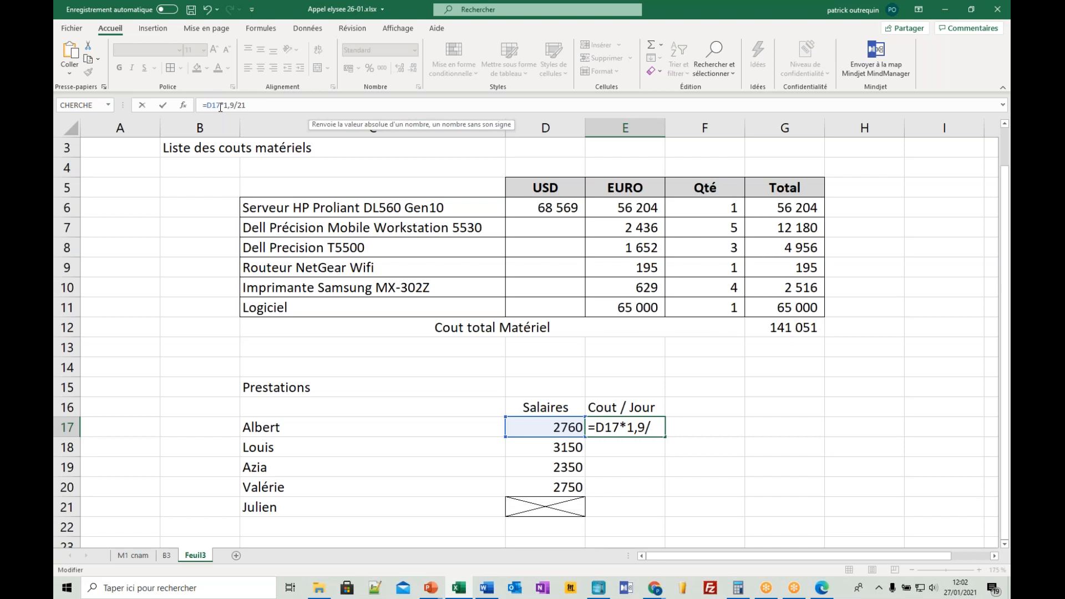
text(arrondi(D17*1,9/21)
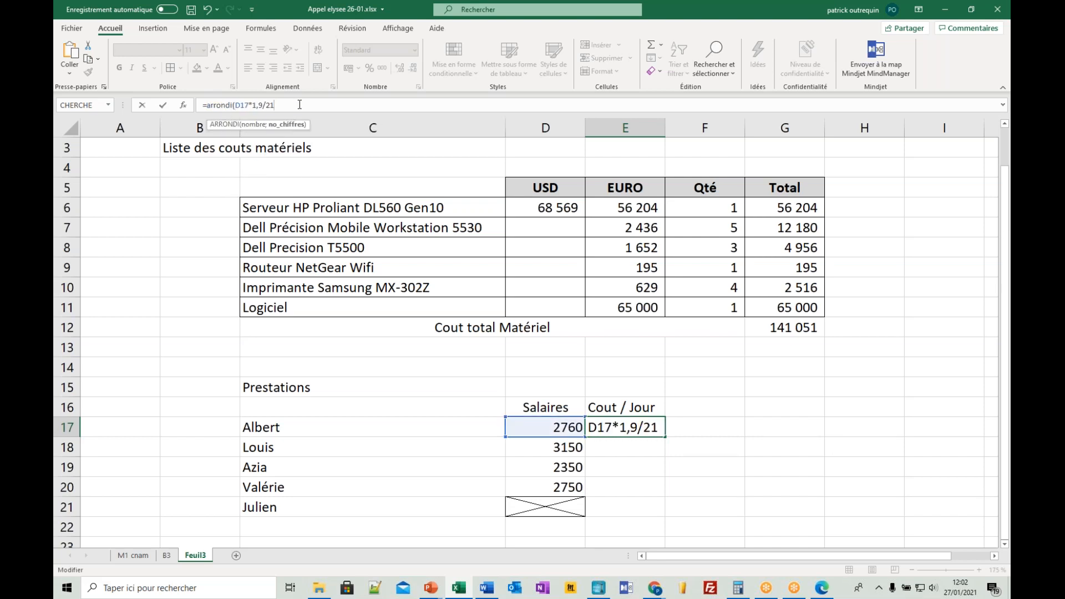
text(;0)
key(Return)
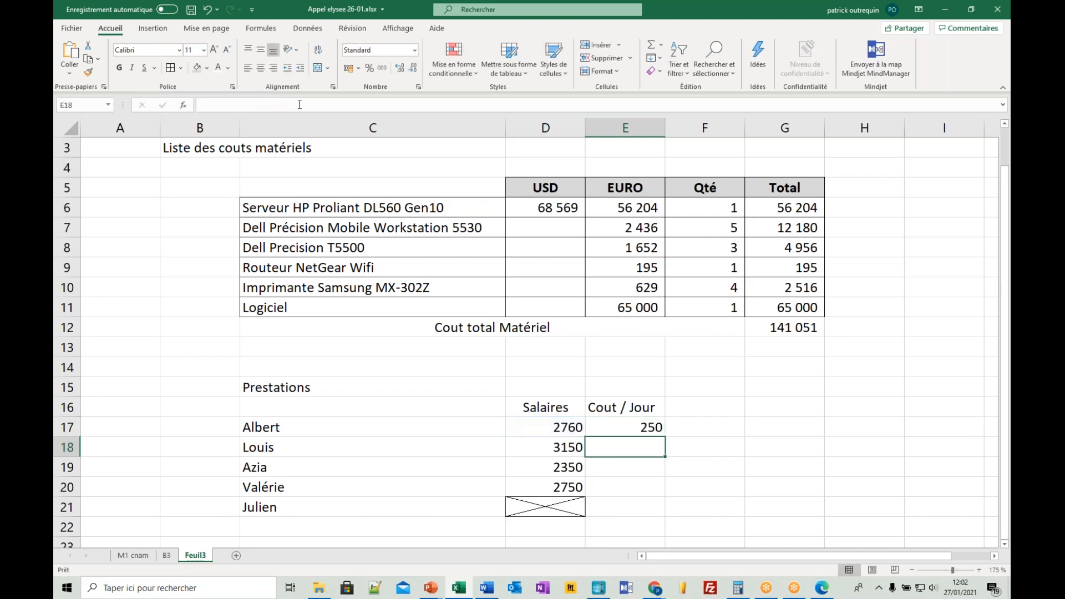
- Fill the rounded daily-cost formula down the staff rows, and replace the fifth staff member's value in E21 with 550
click(615, 429)
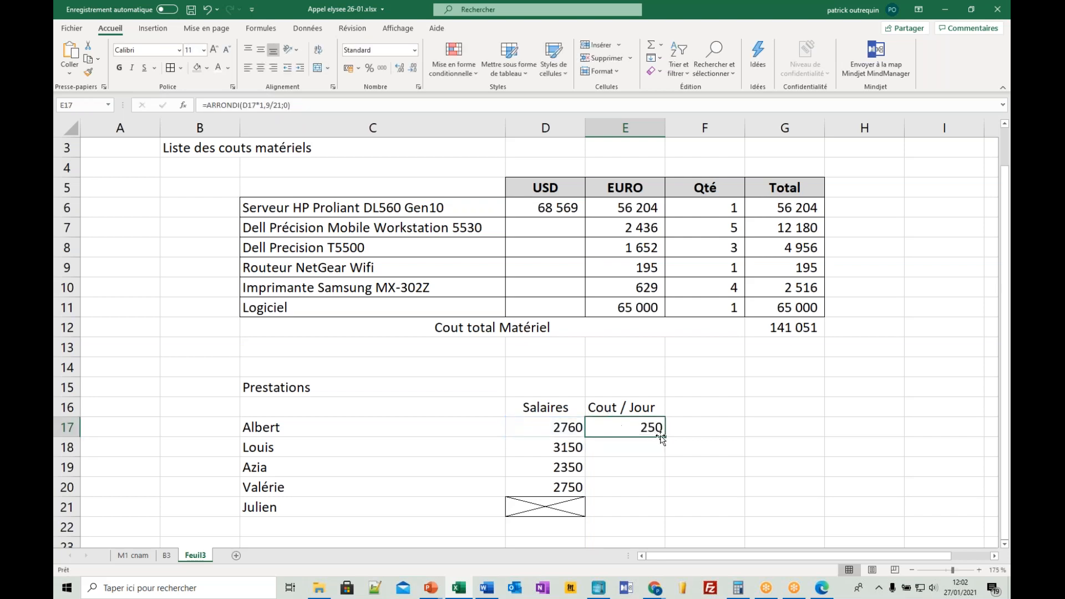
double_click(666, 437)
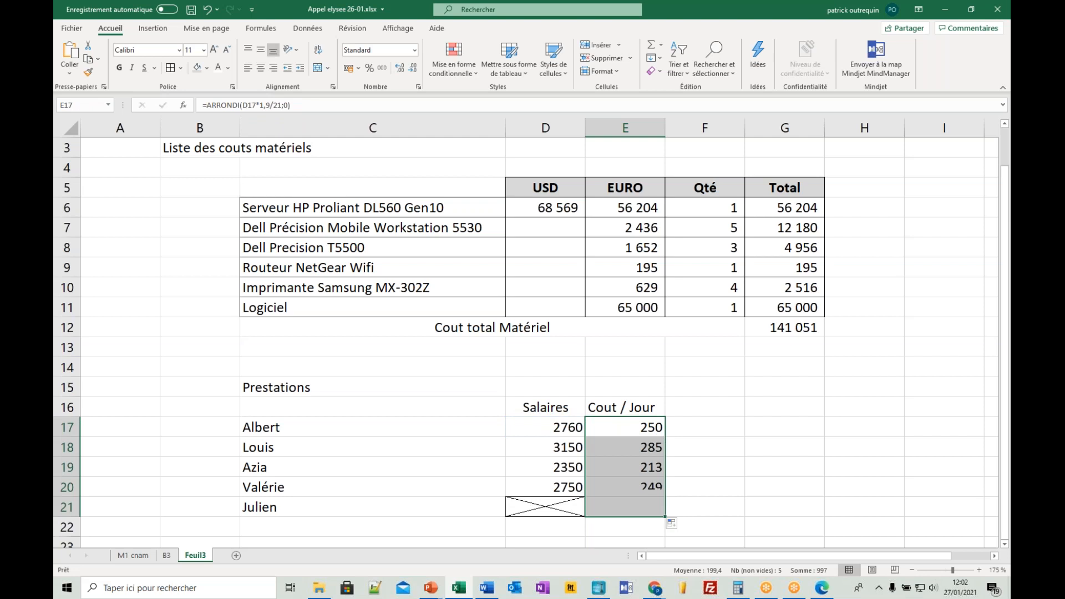
click(655, 504)
key(Delete)
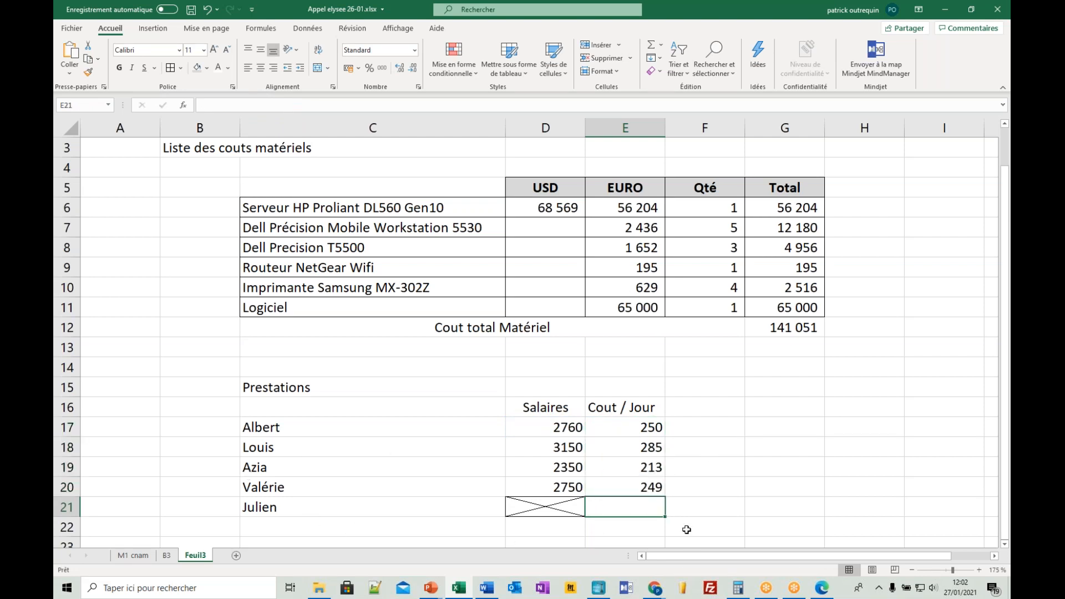
text(550)
key(Return)
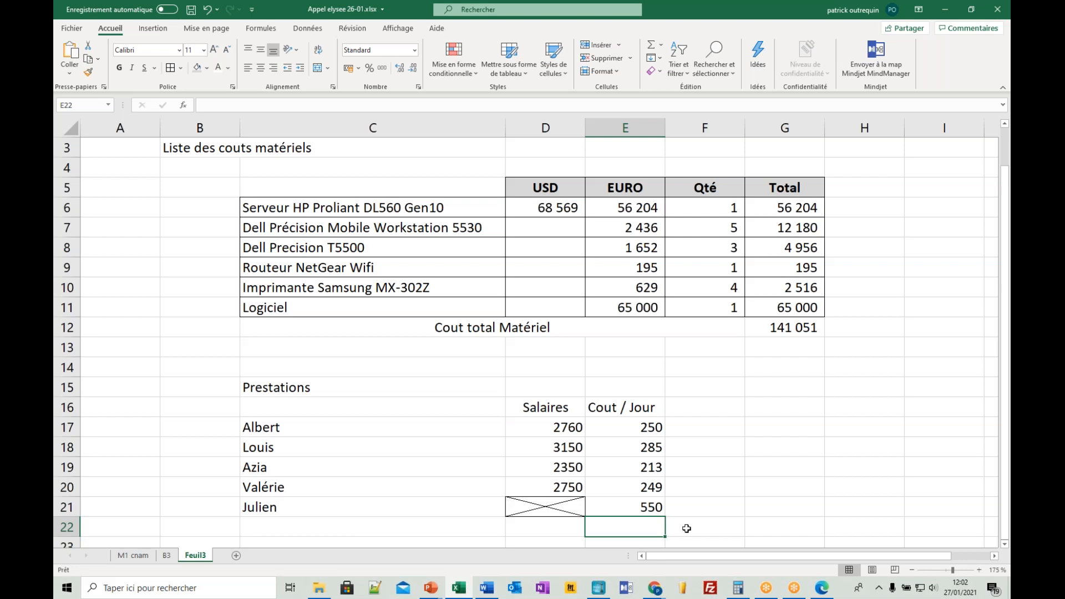
- Add the column header Durée in F16, beside Cout / Jour
click(685, 407)
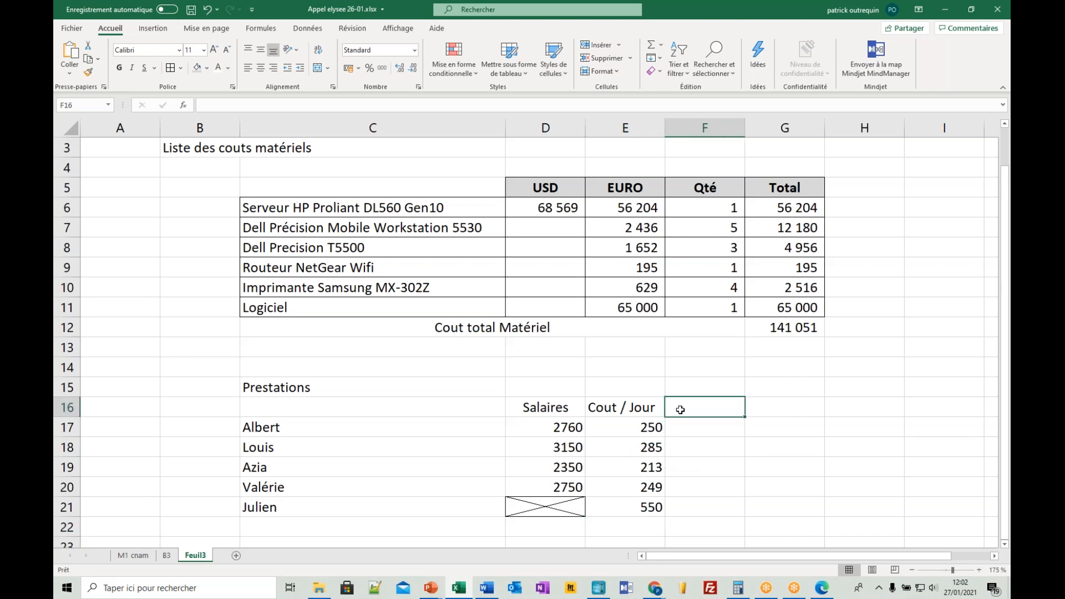
text(Durée)
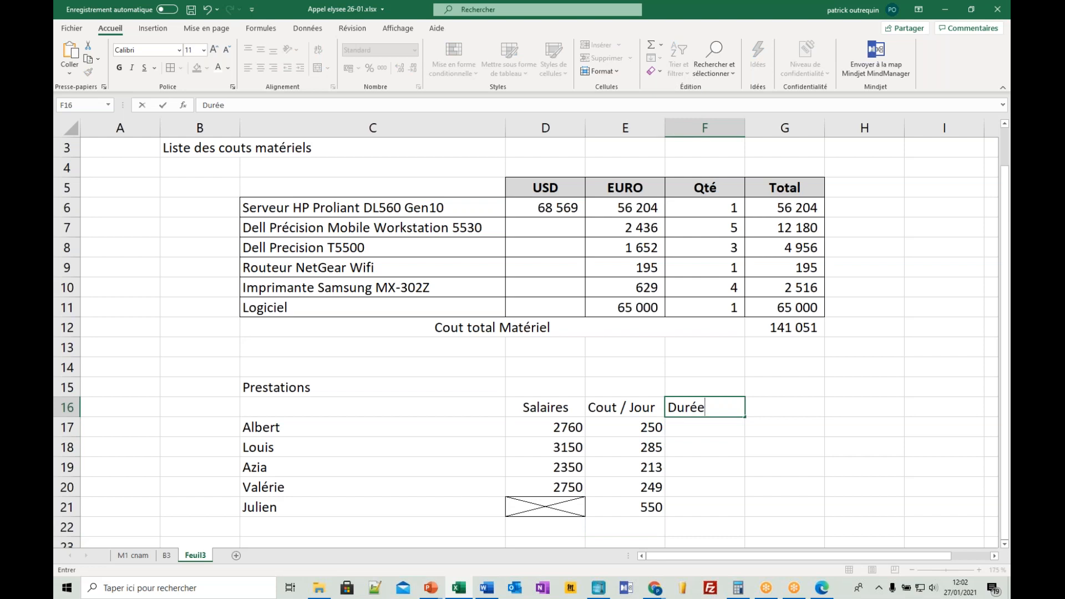
key(Return)
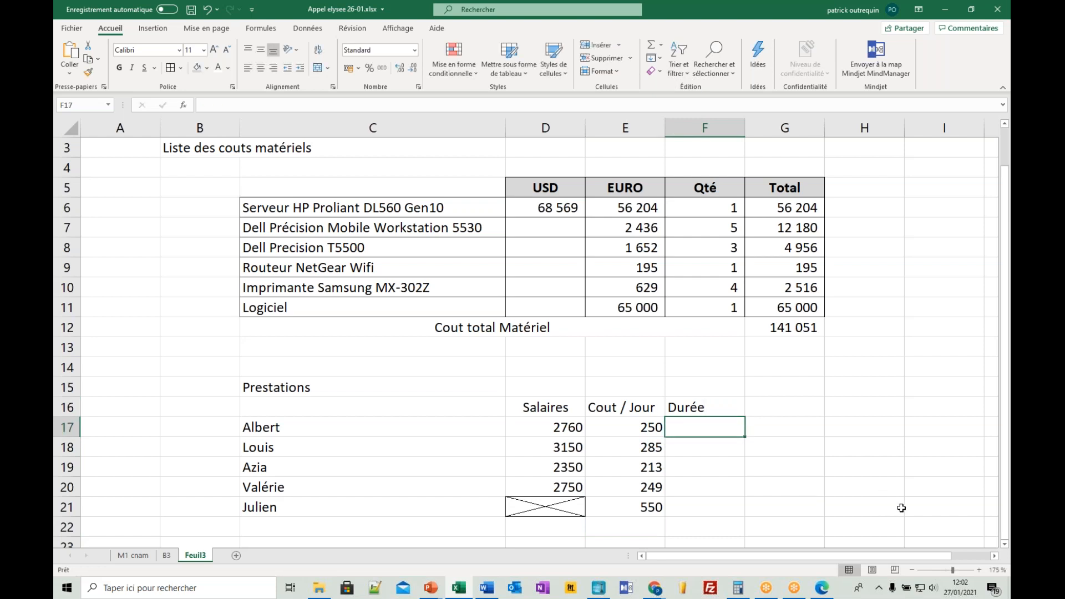
- Enter the durations 3, 2, 8, 8 and 8 for the five staff members in F17:F21
text(3)
key(Return)
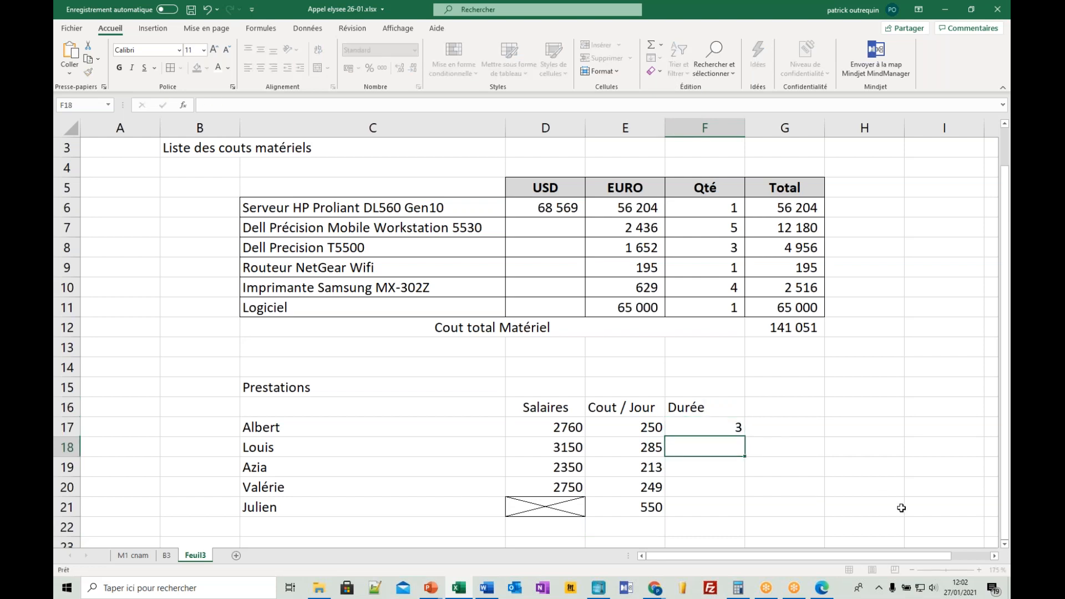
text(2)
key(Return)
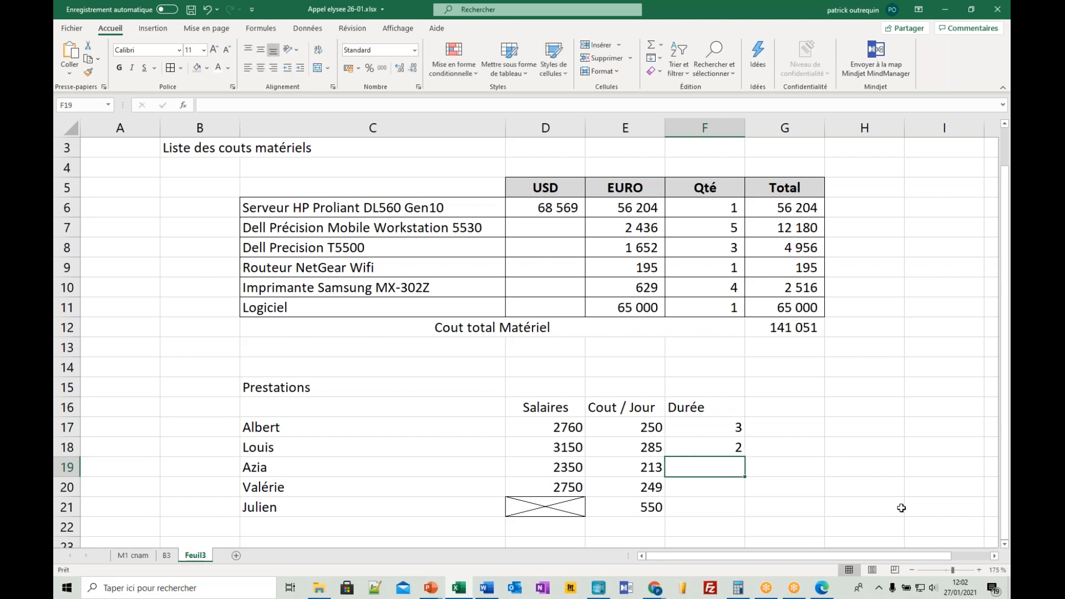
text(8)
key(Return)
text(8)
key(Return)
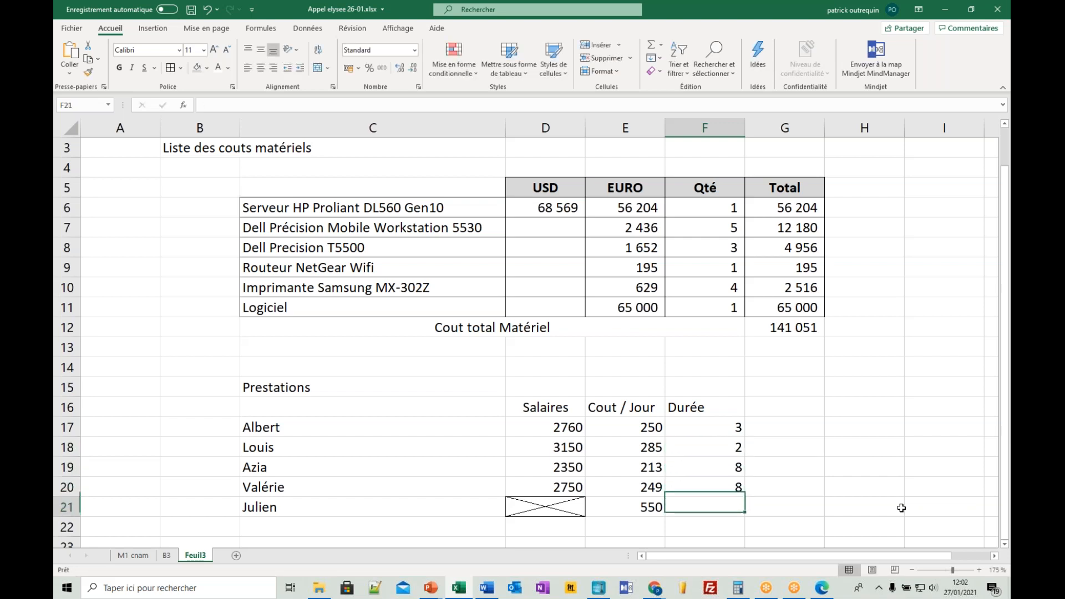
text(8)
key(Return)
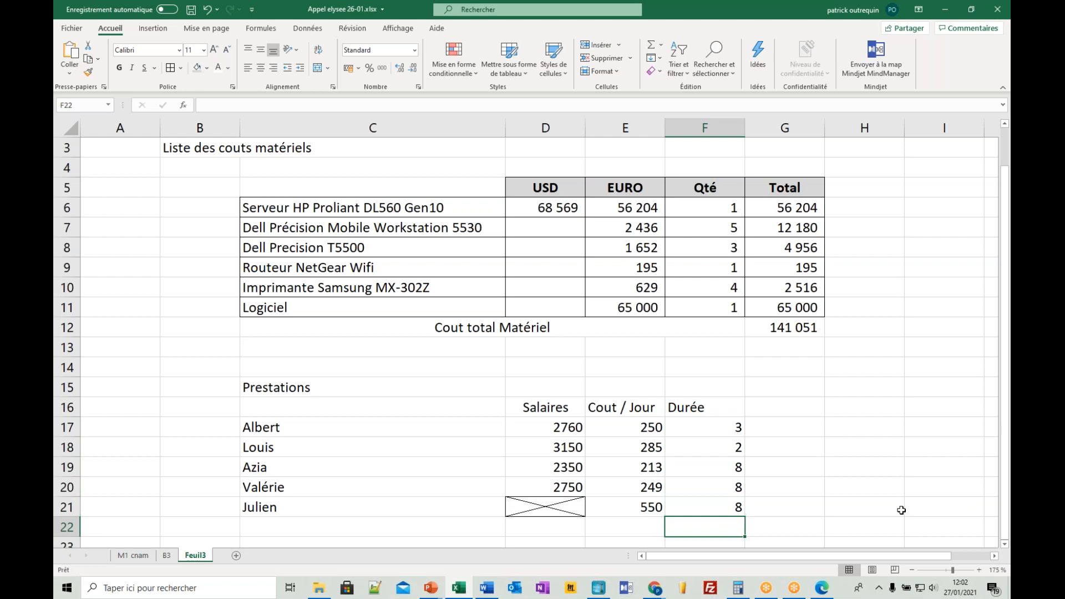
- Add the column header Cout in G16, beside Durée
click(787, 407)
text(COutt)
key(BackSpace)
key(BackSpace)
key(BackSpace)
key(BackSpace)
text(out)
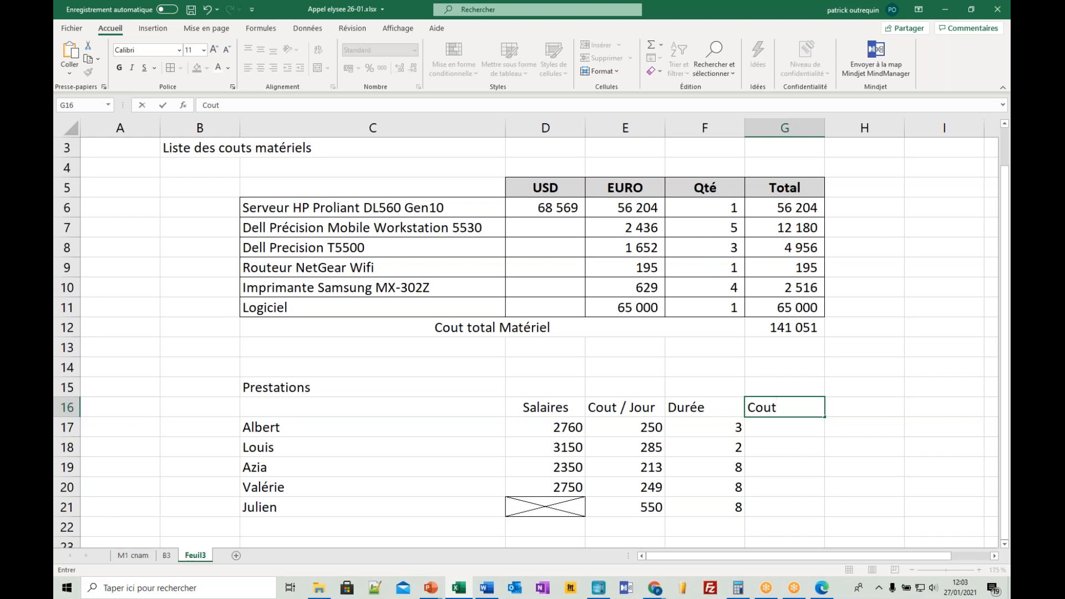
- Set the salary multiplier in the E17 formula to 1,93 and copy the formula down to E20
double_click(627, 430)
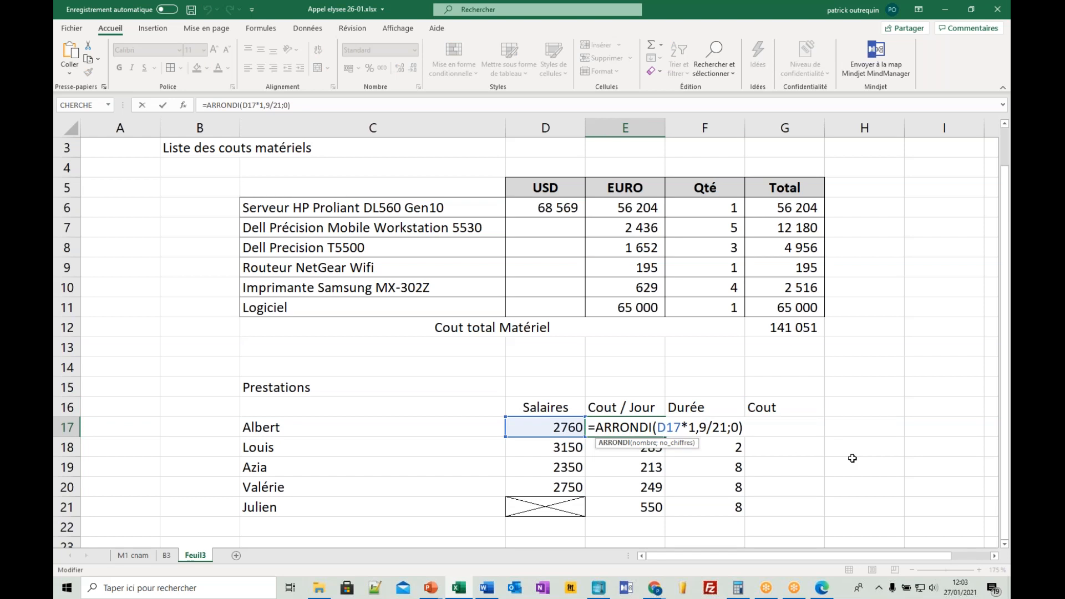
click(707, 427)
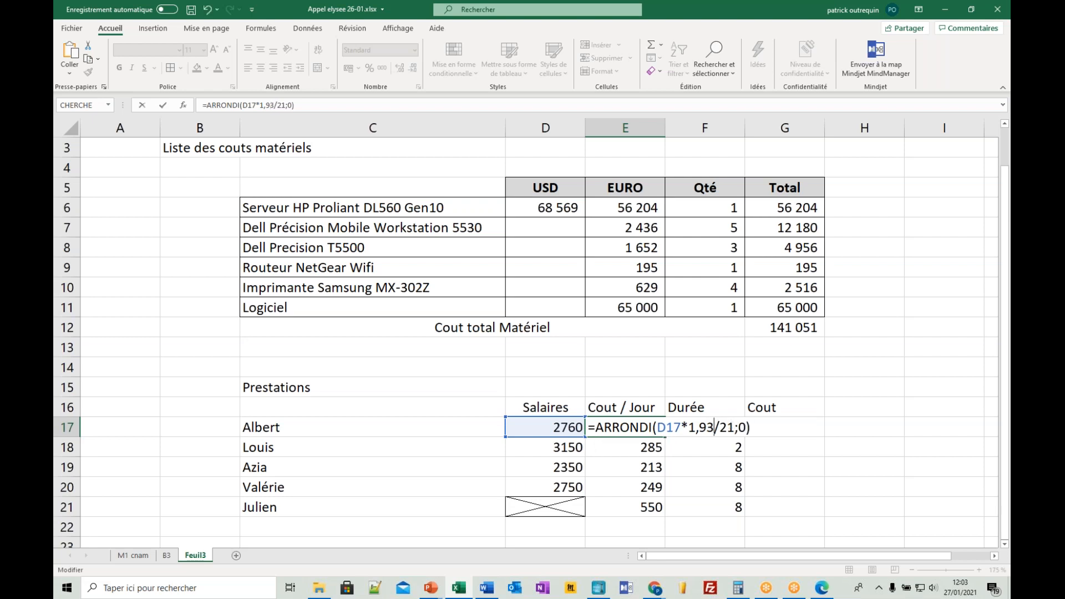
key(Return)
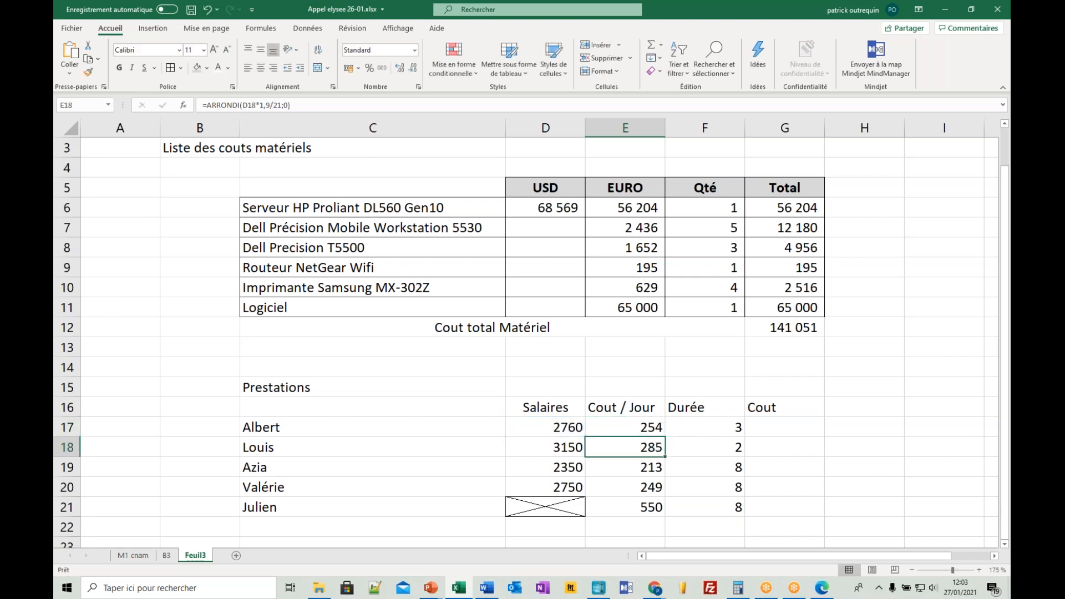
click(655, 428)
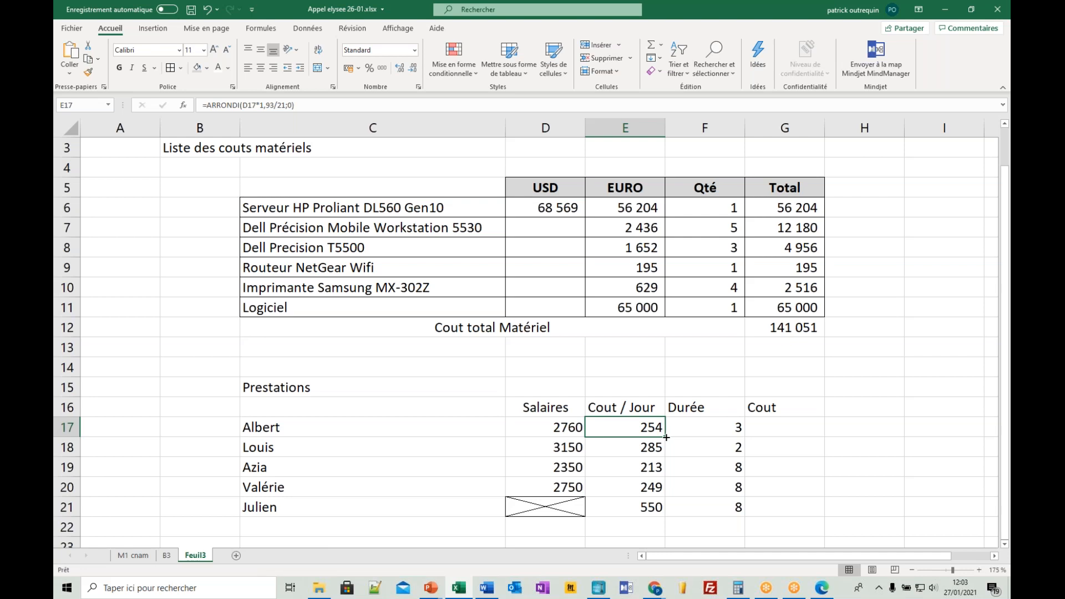
drag(667, 438, 684, 480)
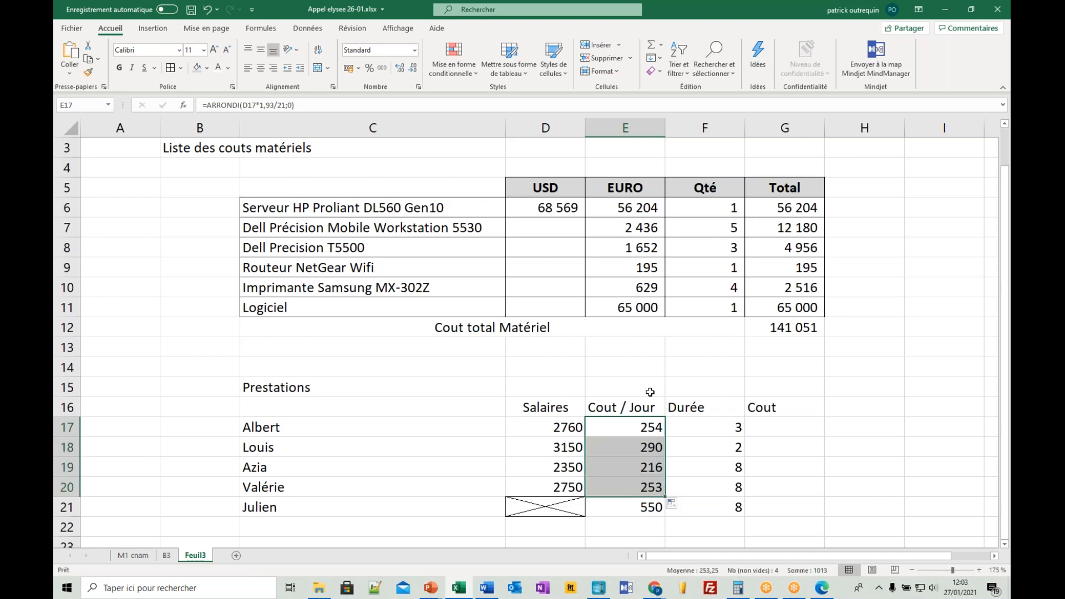
- Merge and center the Prestations title across C15:G15
click(473, 369)
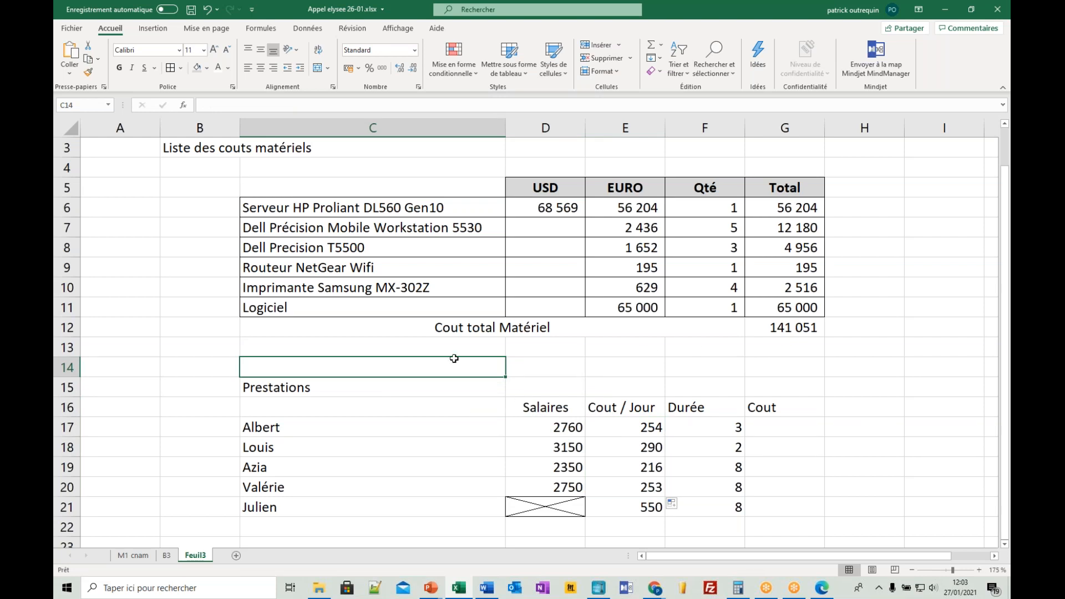
click(427, 395)
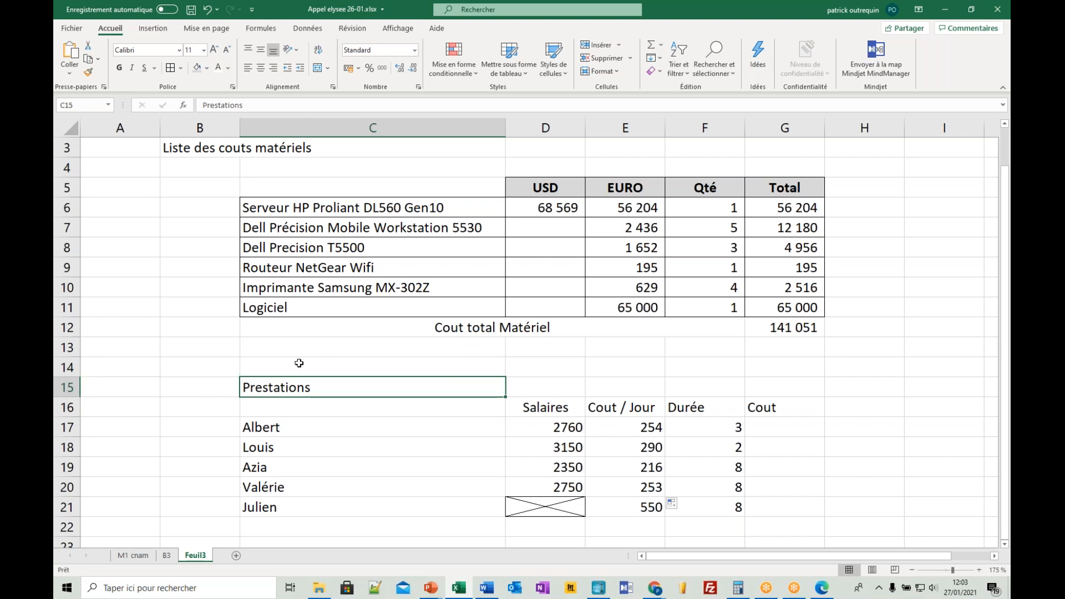
drag(400, 381, 776, 390)
click(317, 68)
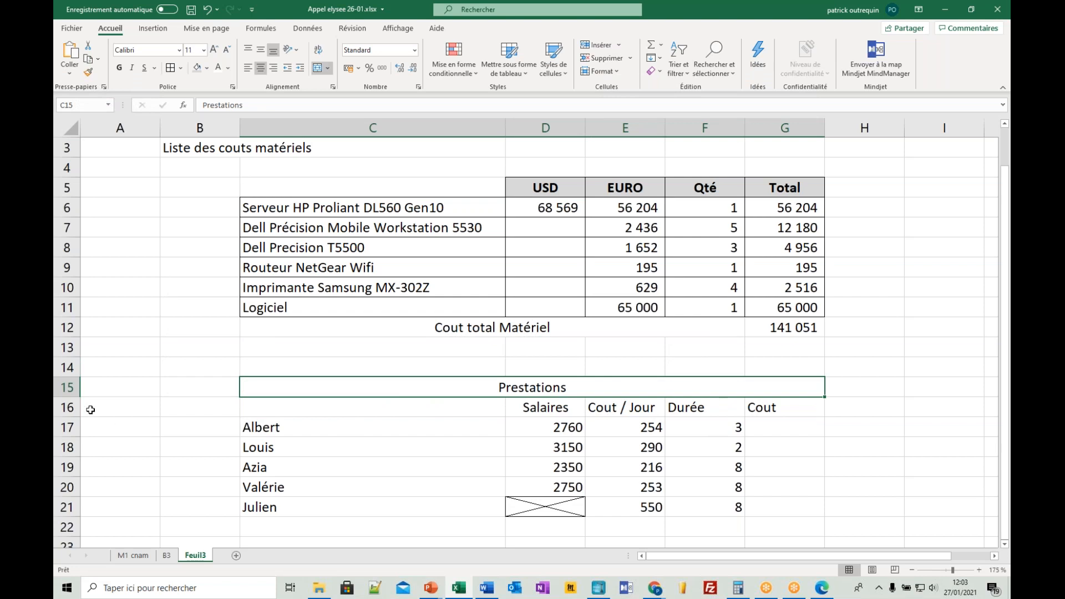
- Insert a blank row between the Prestations title and the Salaires header row
click(66, 387)
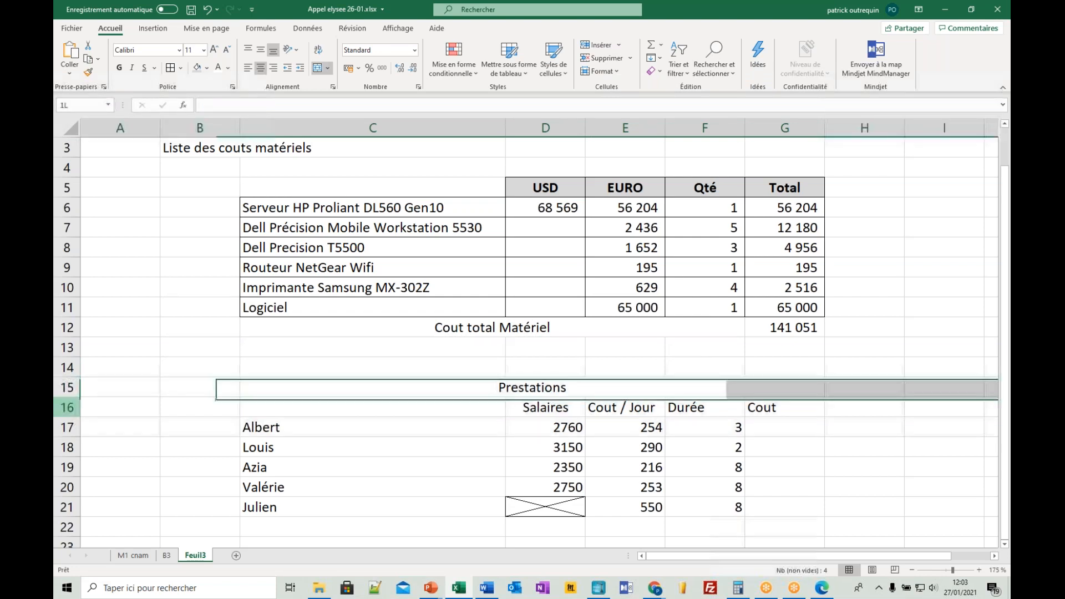
click(67, 407)
right_click(66, 407)
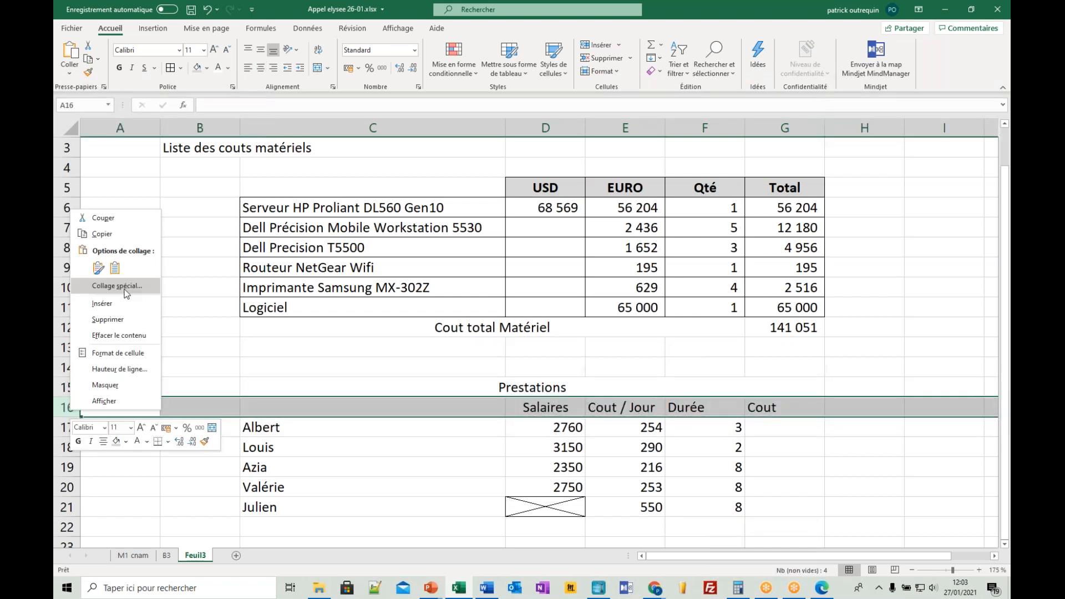
click(107, 436)
- Enter the label Coefficient de cout in C16 and the value 1,93 in D16
click(383, 407)
text(Coeffic)
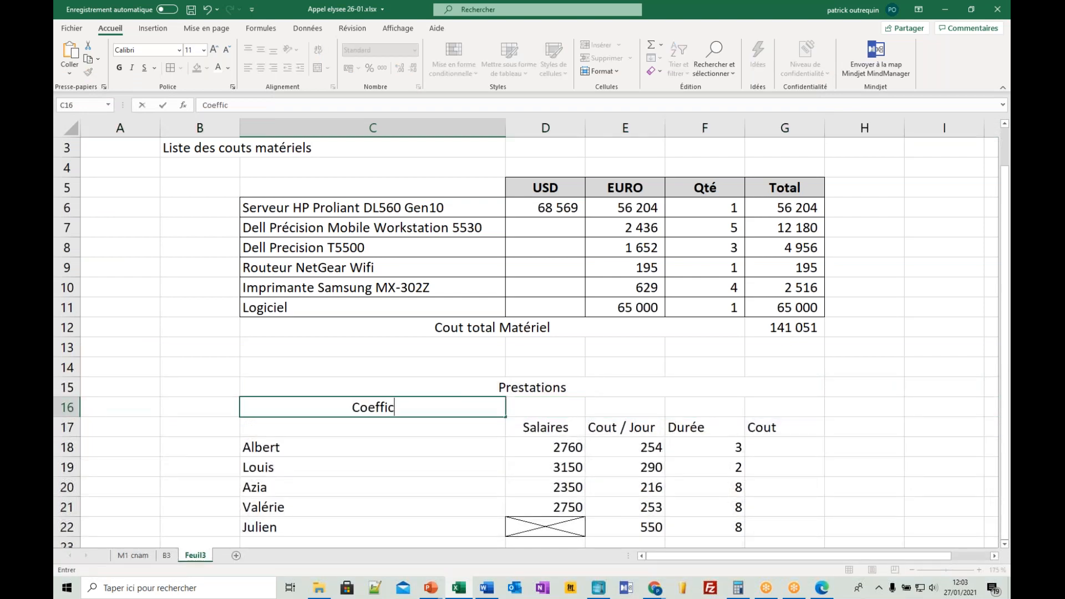
text(ient de cout)
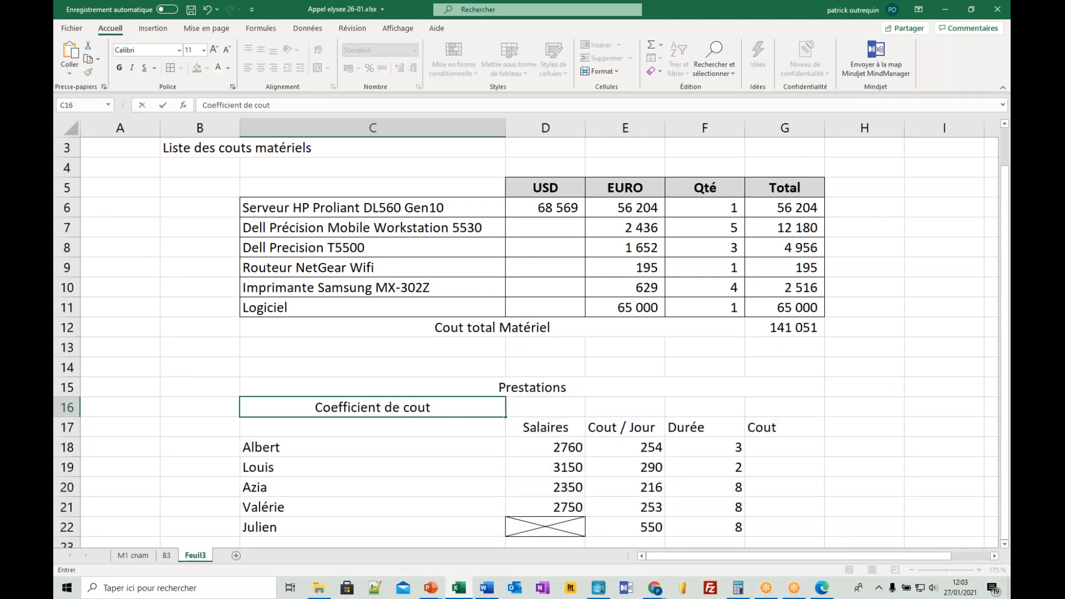
key(Tab)
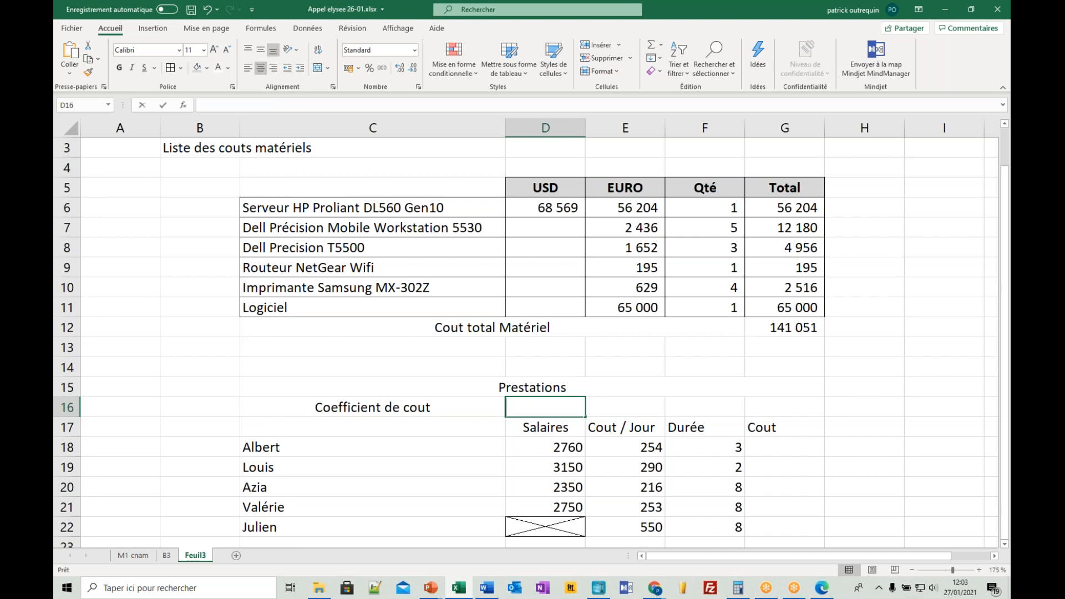
text(1,93)
key(Return)
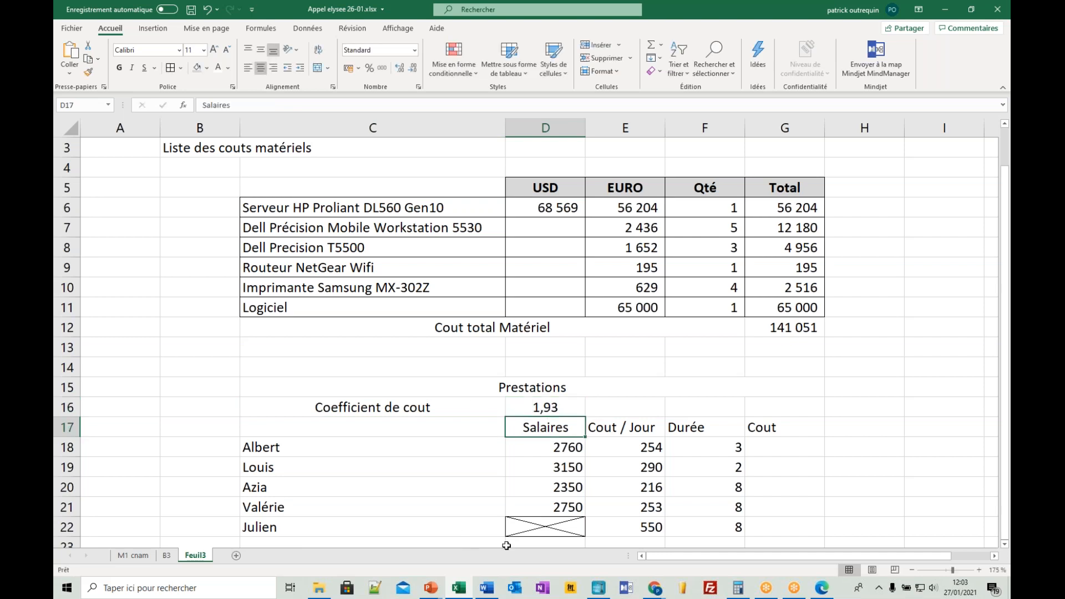
- Replace the 1,93 in the E18 formula with an absolute reference to D16 and copy the formula down to E21
click(614, 450)
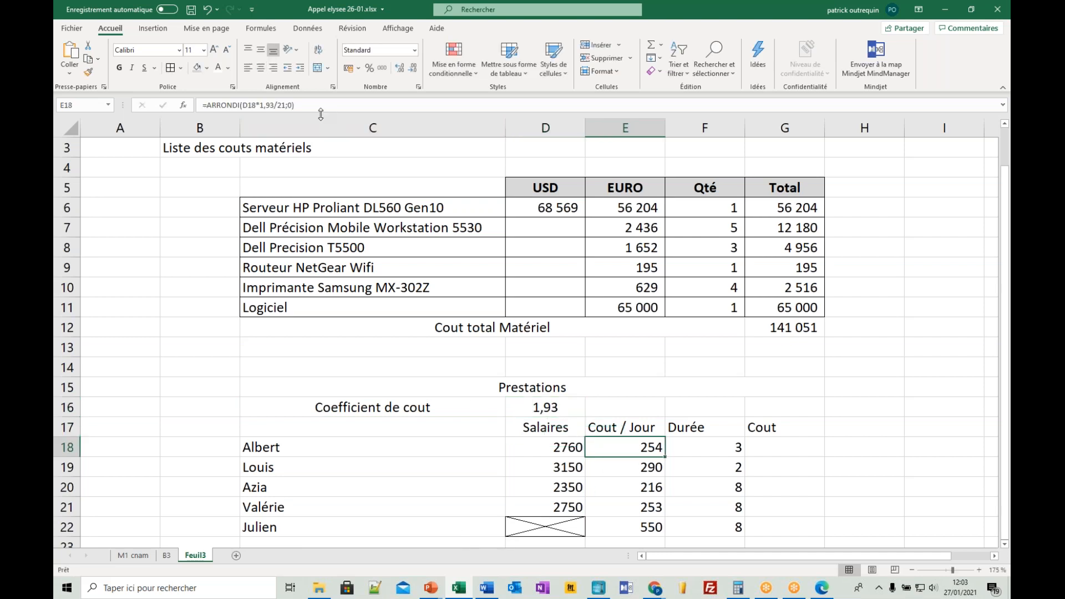
click(274, 105)
double_click(271, 106)
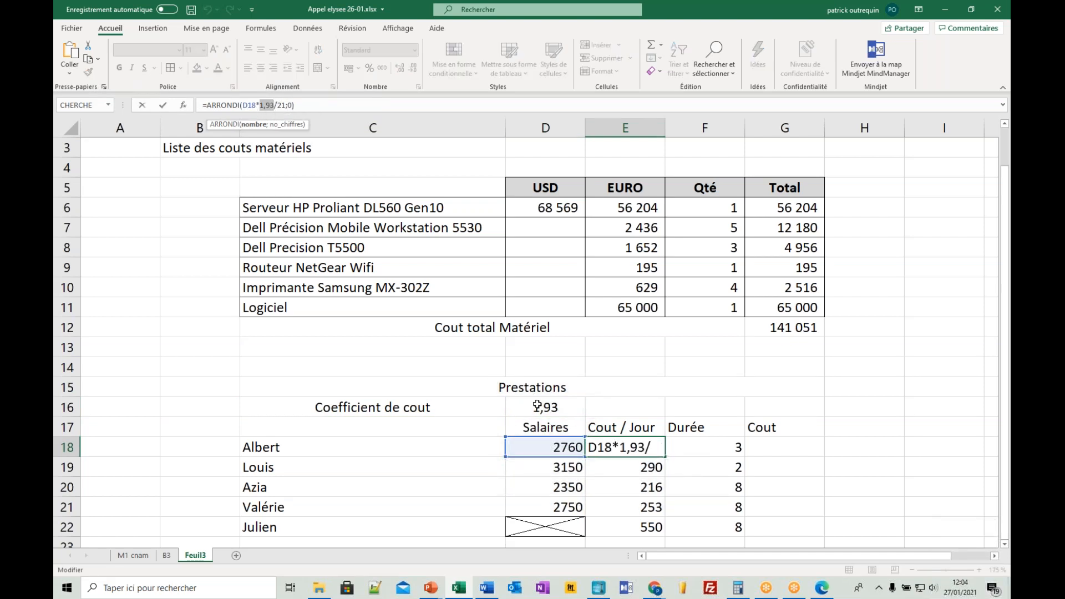
key(BackSpace)
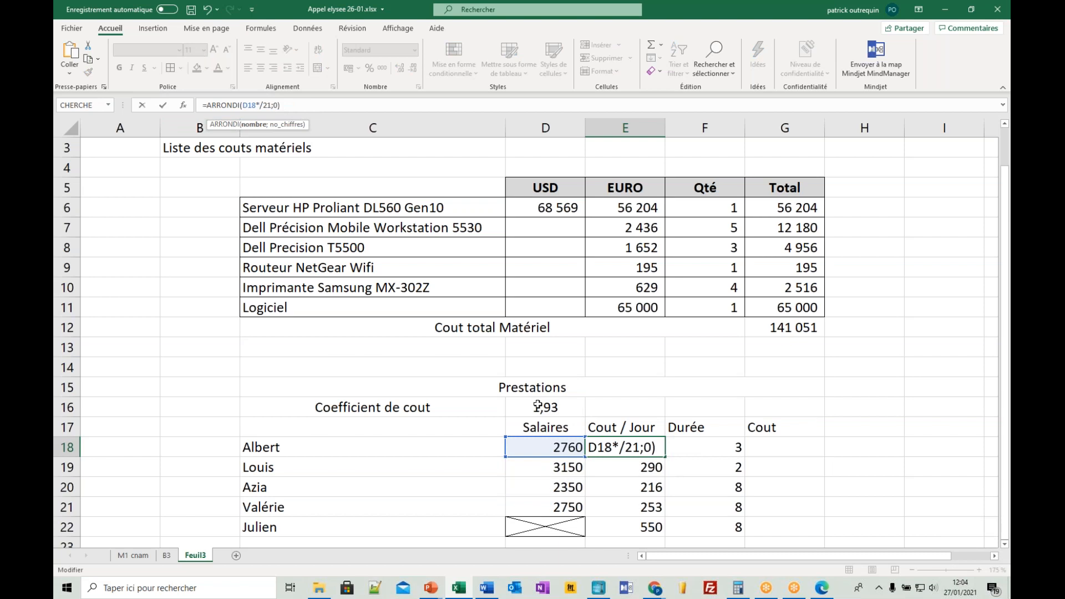
click(538, 406)
key(F4)
key(Return)
drag(626, 448, 673, 517)
- Try a cost coefficient of 1,9 in D16, and set it back to 1,93
click(547, 407)
text(1,9)
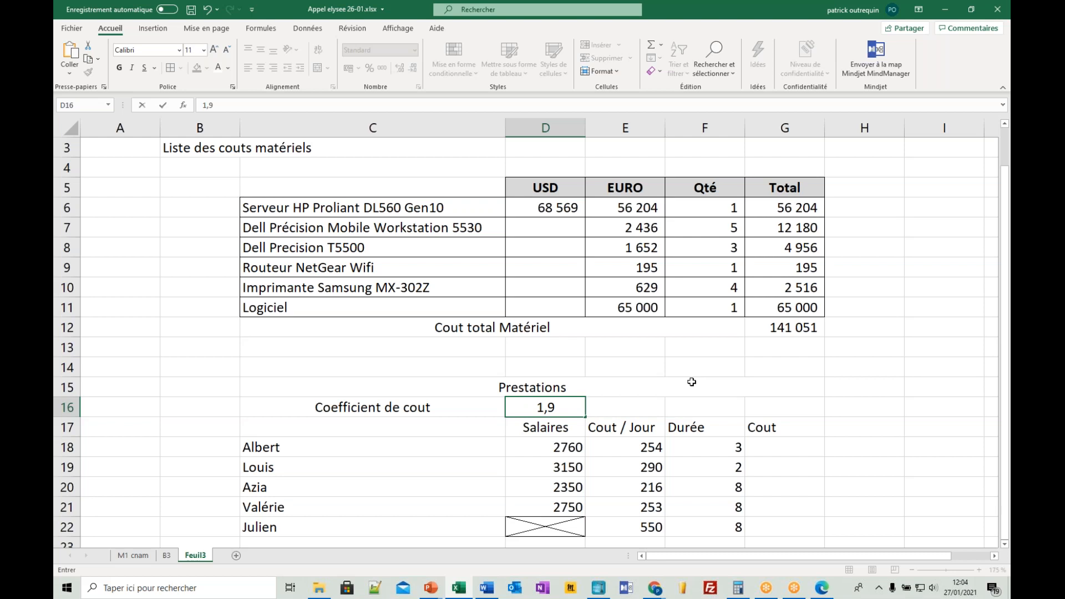
key(Return)
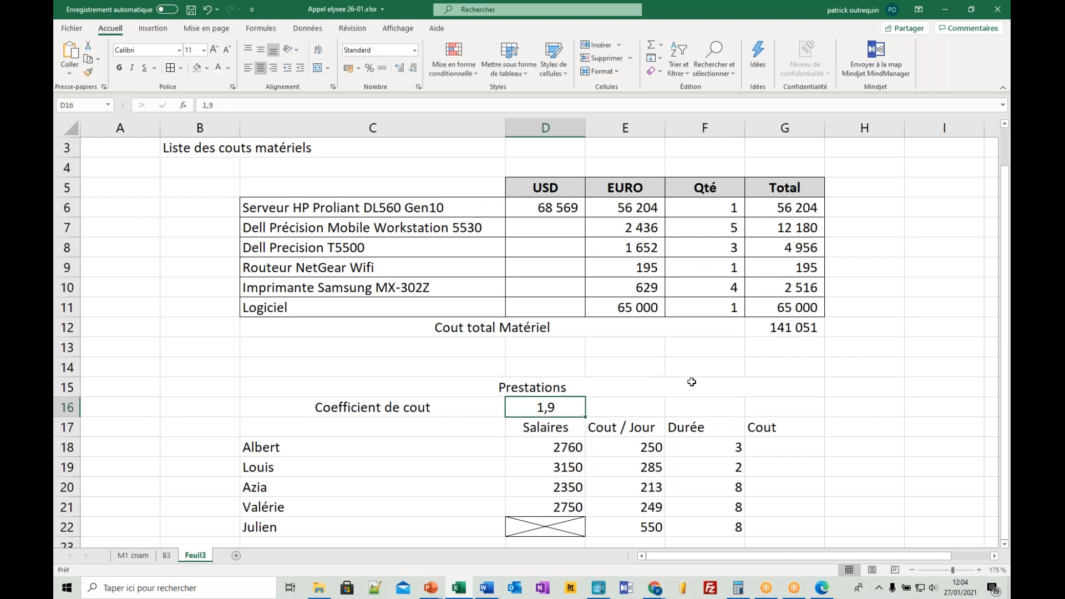
key(F2)
text(3)
key(Return)
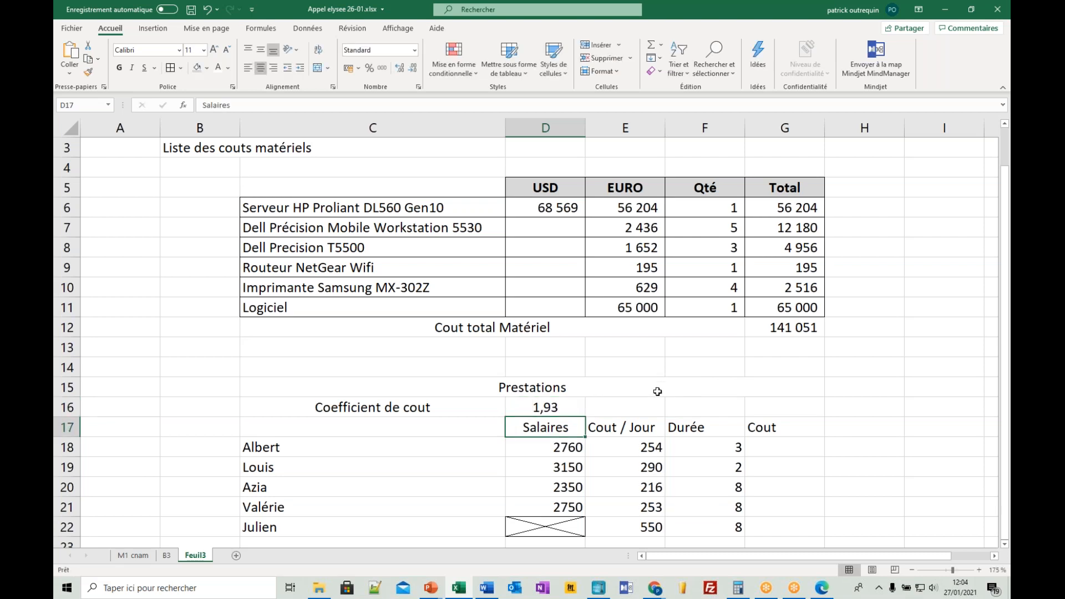
- Center the durations in F18:F22 and narrow column F to about the width of the Durée header
scroll(658, 392, down, 1)
scroll(653, 400, down, 2)
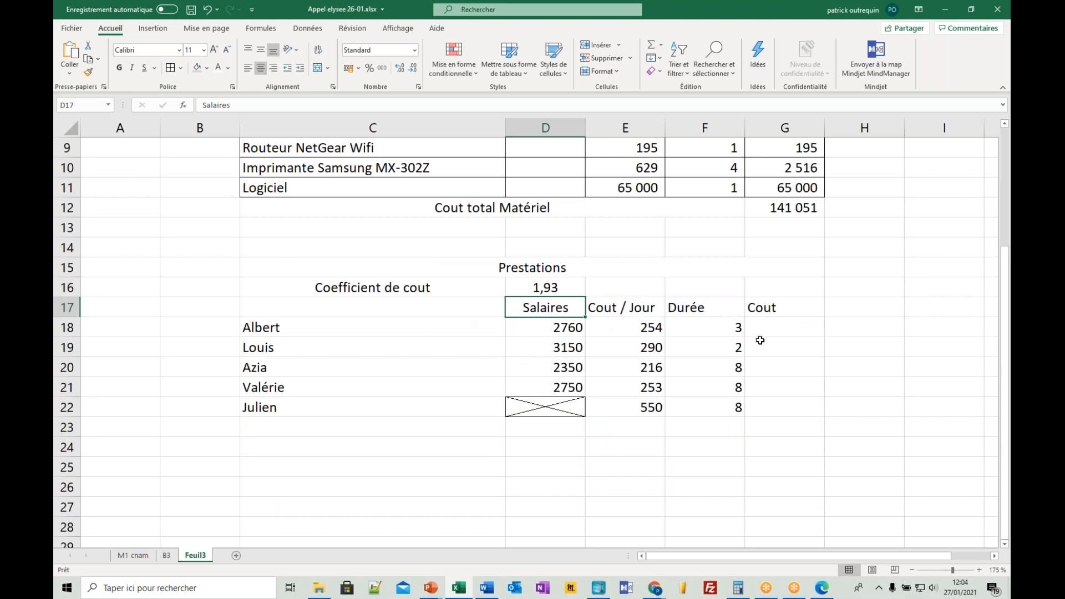
drag(710, 330, 715, 401)
click(261, 68)
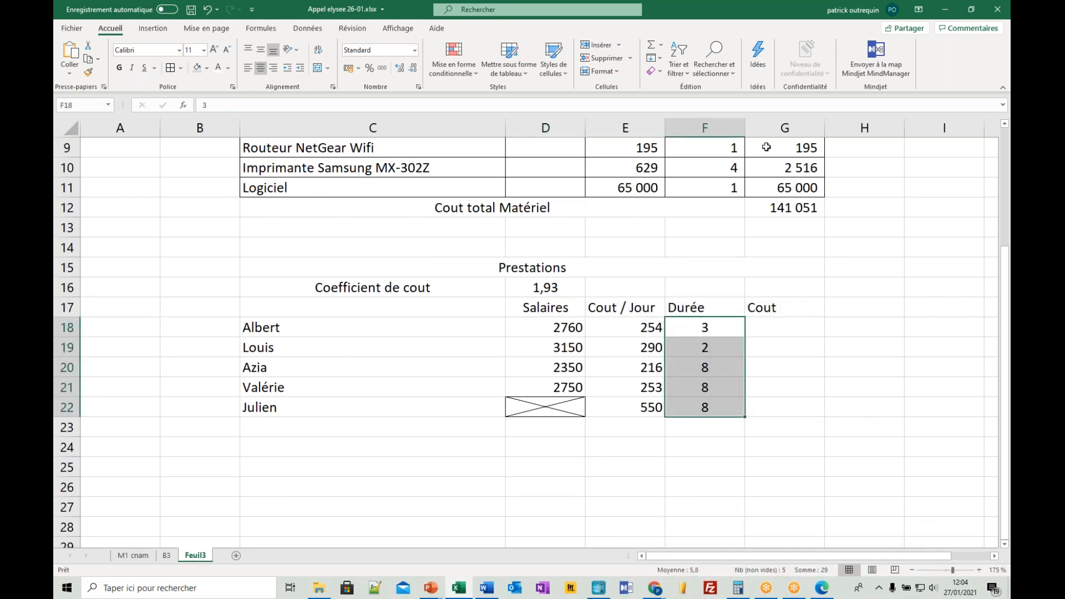
drag(743, 126, 710, 126)
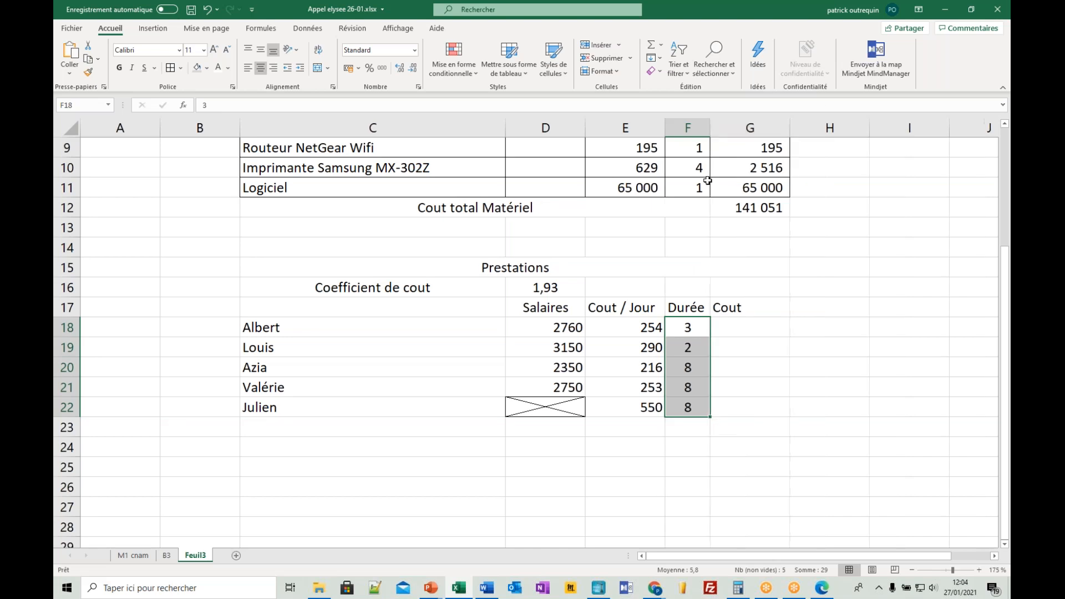
- Calculate each staff cost in G18:G22 as daily cost times duration, entering +E18*F18 in G18 and copying it down
drag(742, 328, 740, 367)
click(740, 330)
text(+)
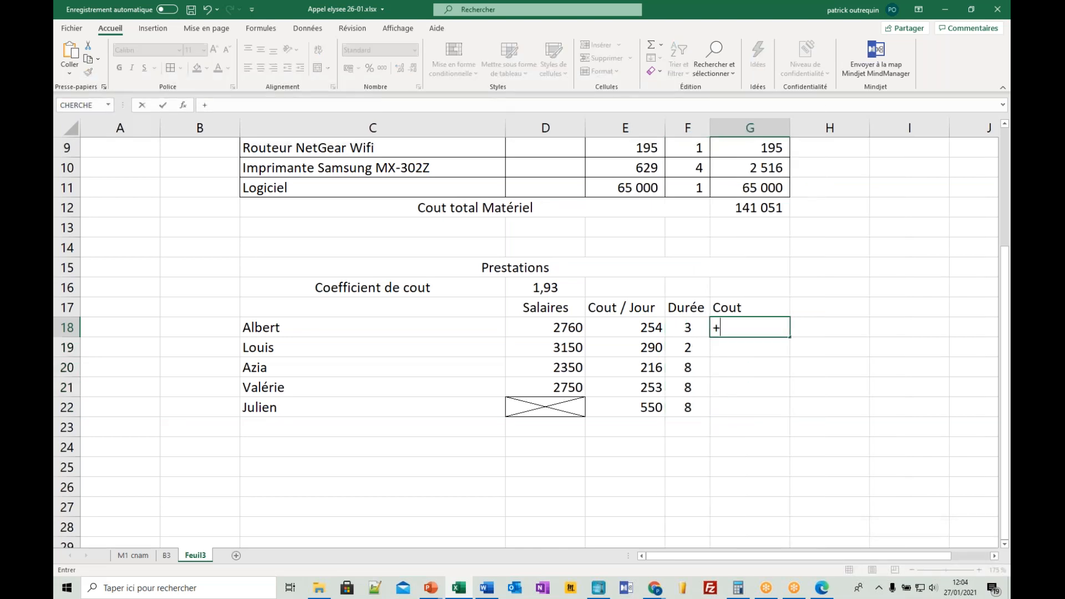
click(653, 329)
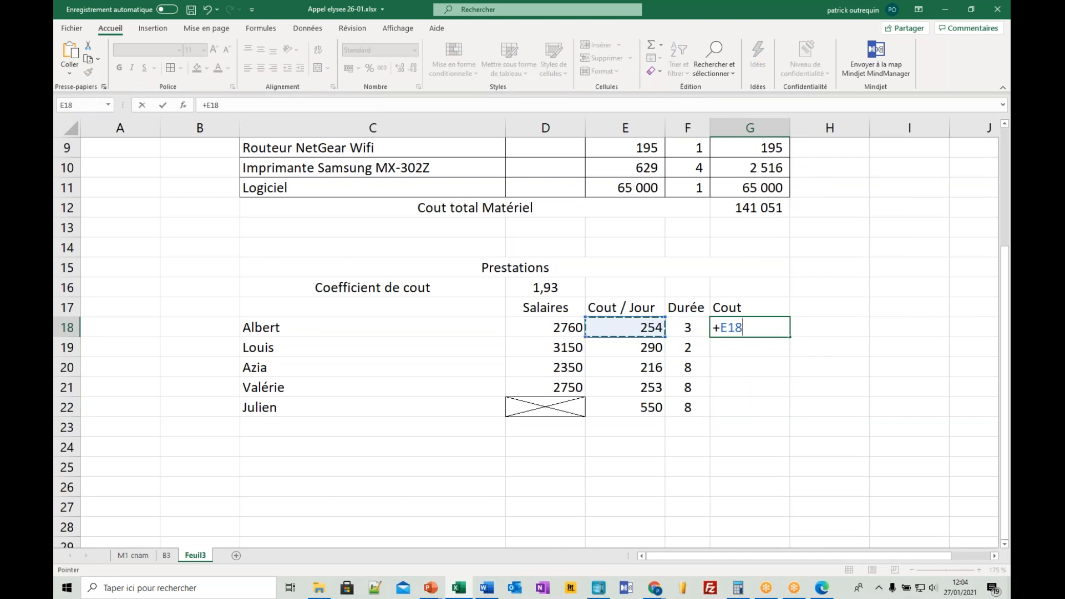
text(*)
key(Down)
key(Up)
key(Left)
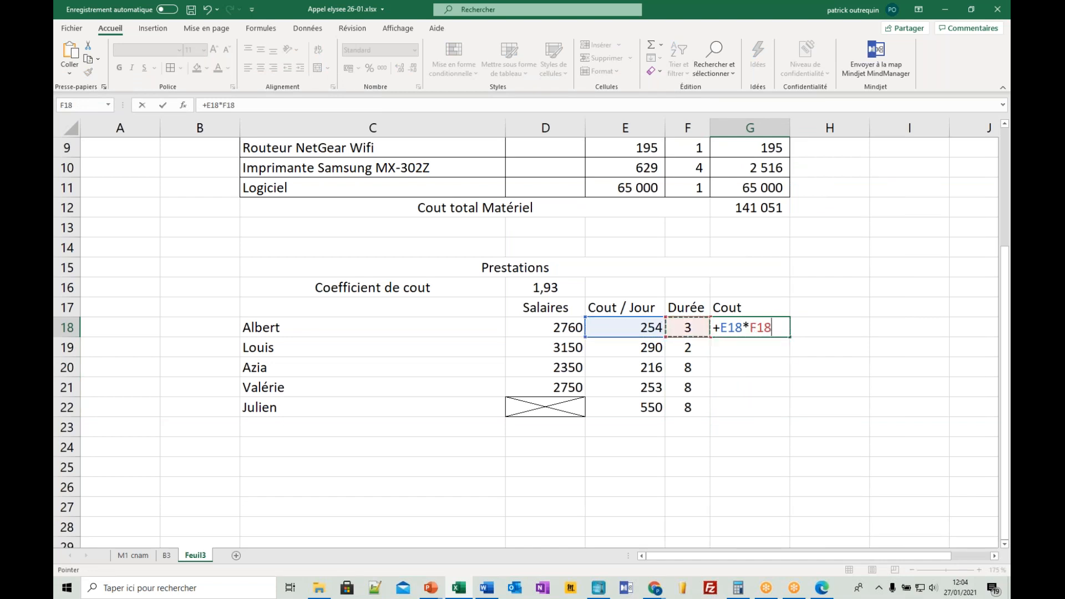
key(Return)
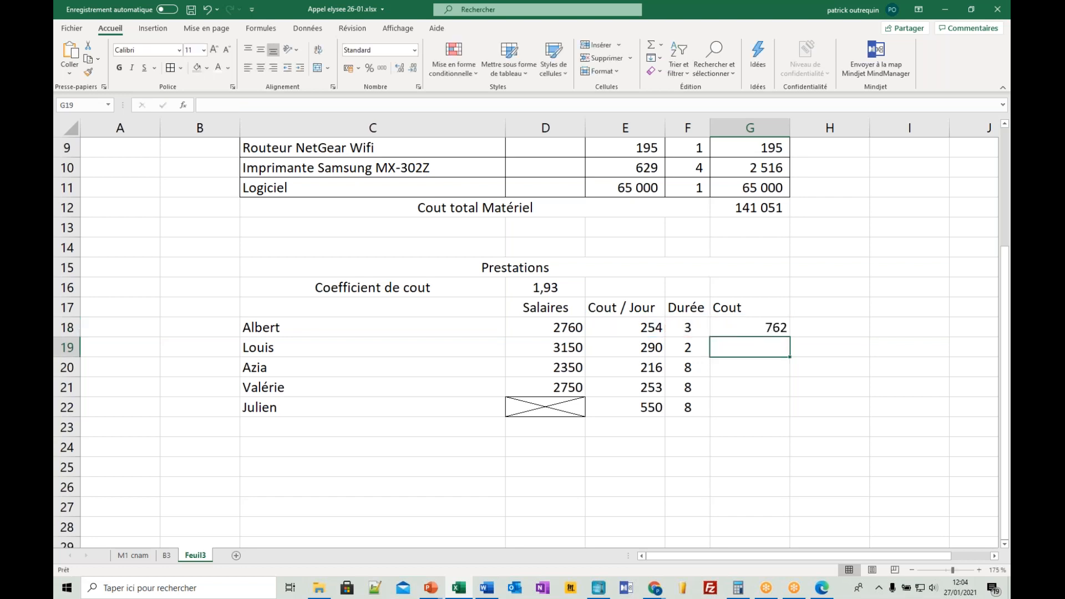
click(778, 331)
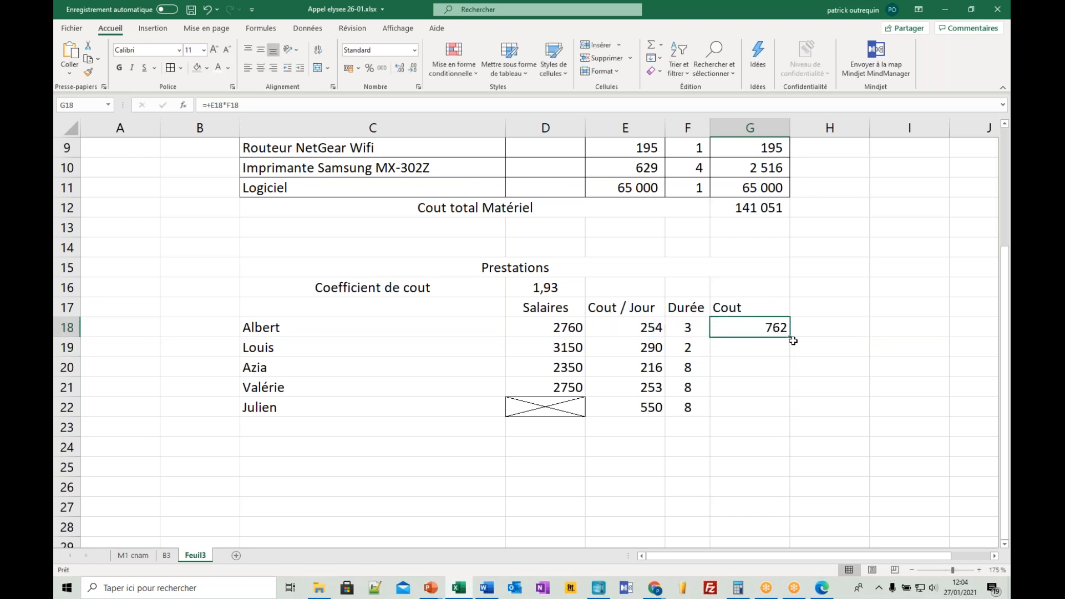
double_click(792, 337)
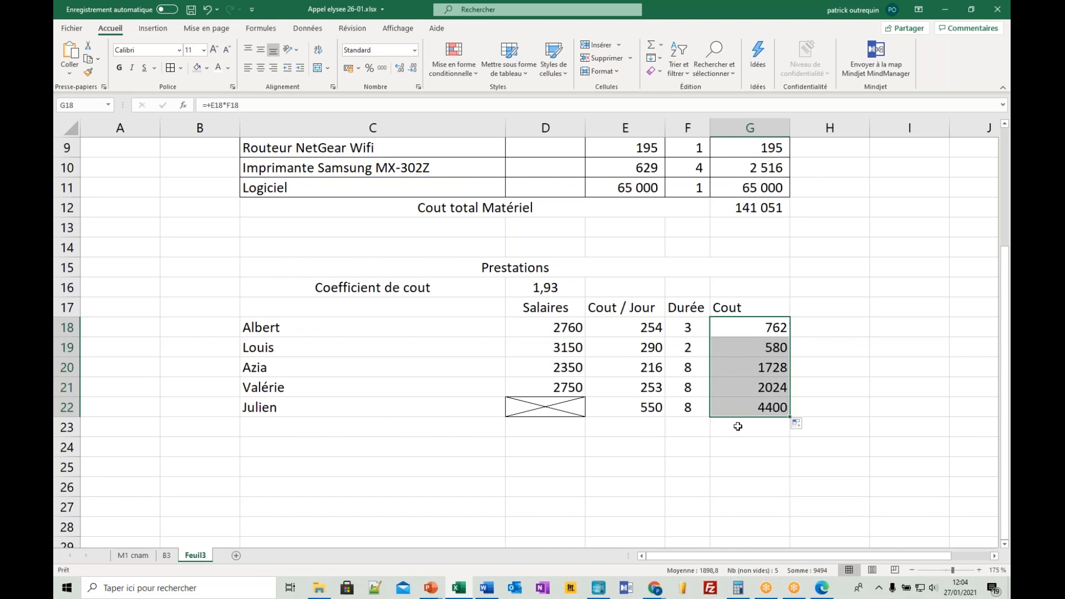
- Total the staff costs G18:G22 with a SOMME formula in G23
click(744, 408)
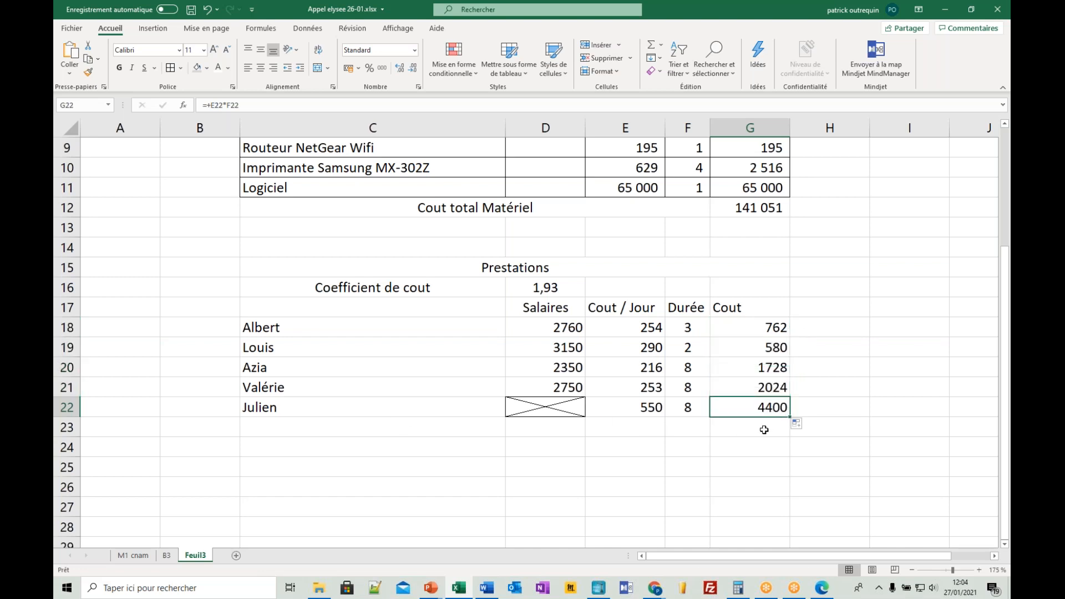
click(759, 429)
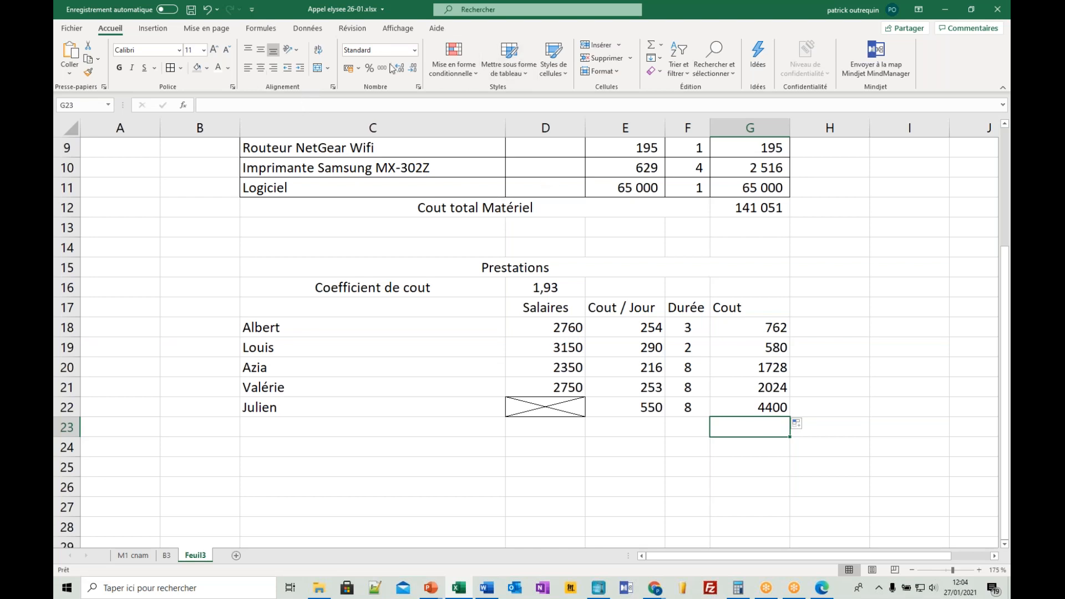
click(651, 44)
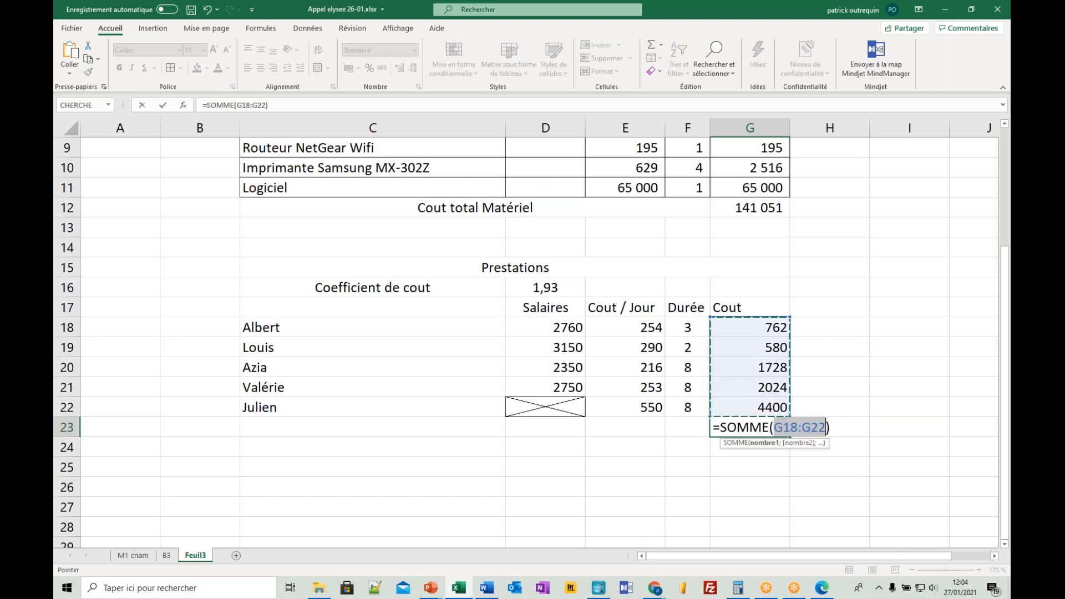
key(Return)
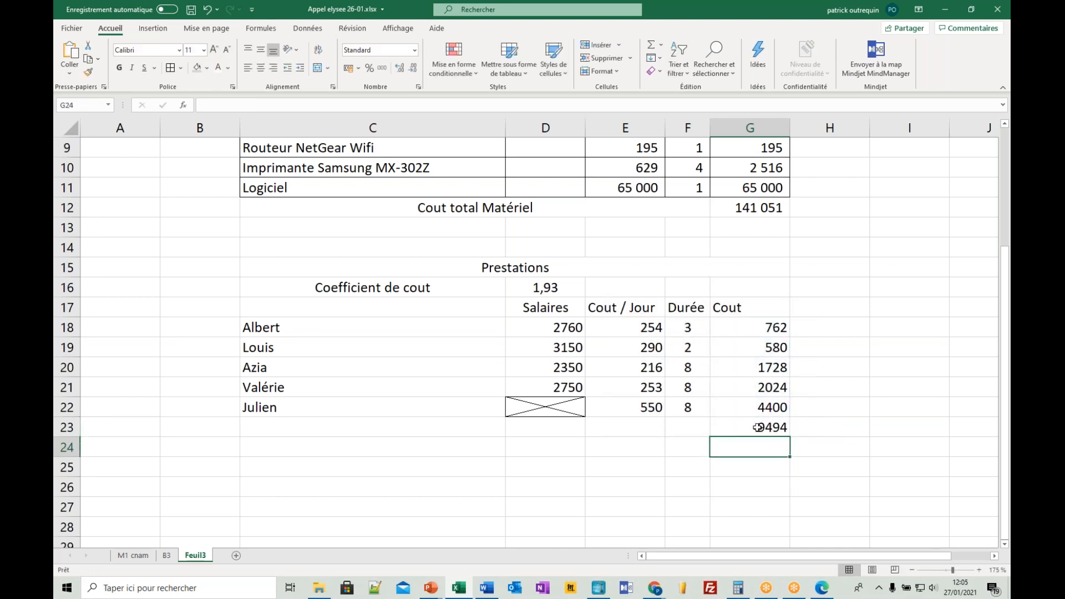
- Set the cost coefficient in D16 to 1,9
click(538, 289)
text(1,9)
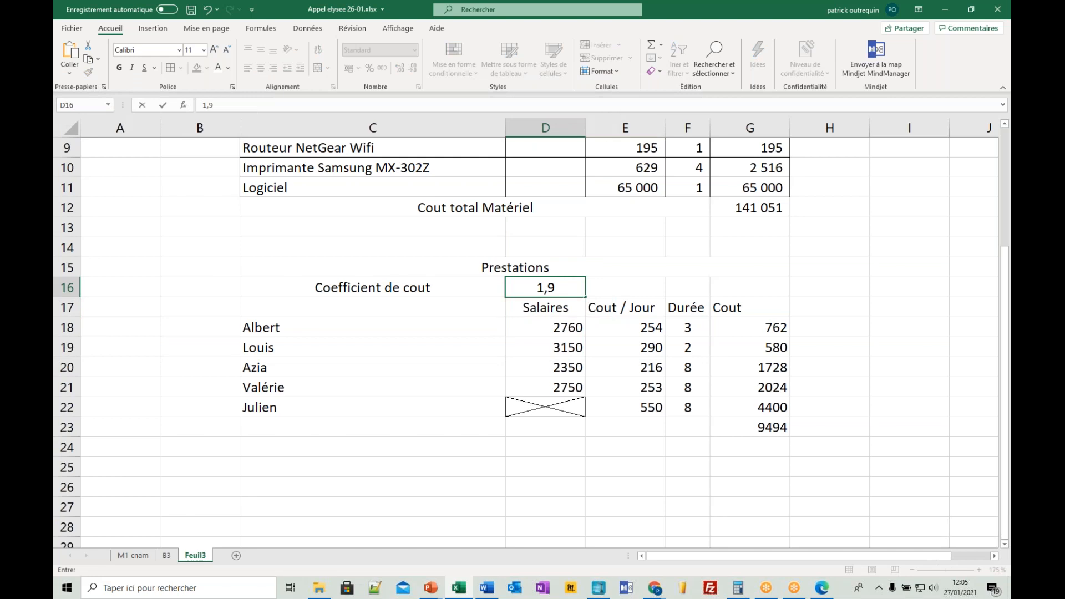
key(Return)
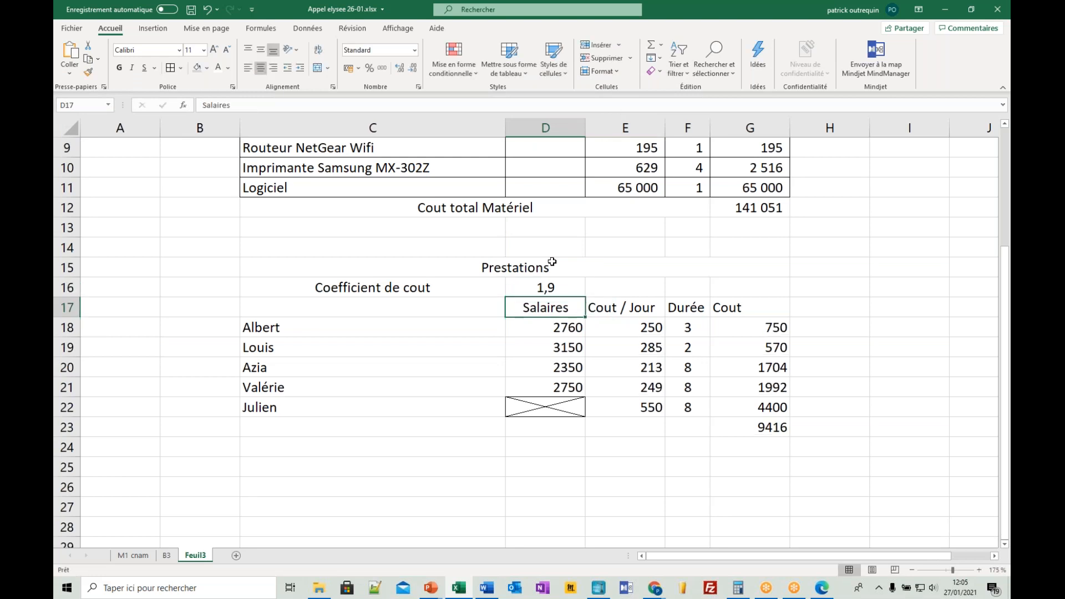
click(814, 12)
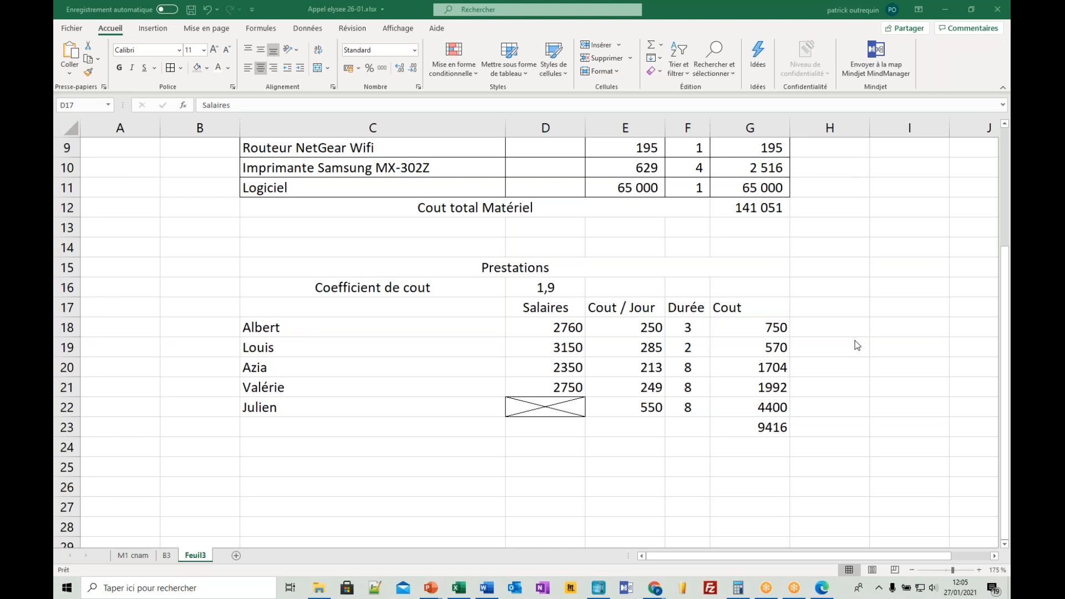
- Apply borders to the staff rows C18:G22 and the headers D17:G17, and center those headers
click(462, 334)
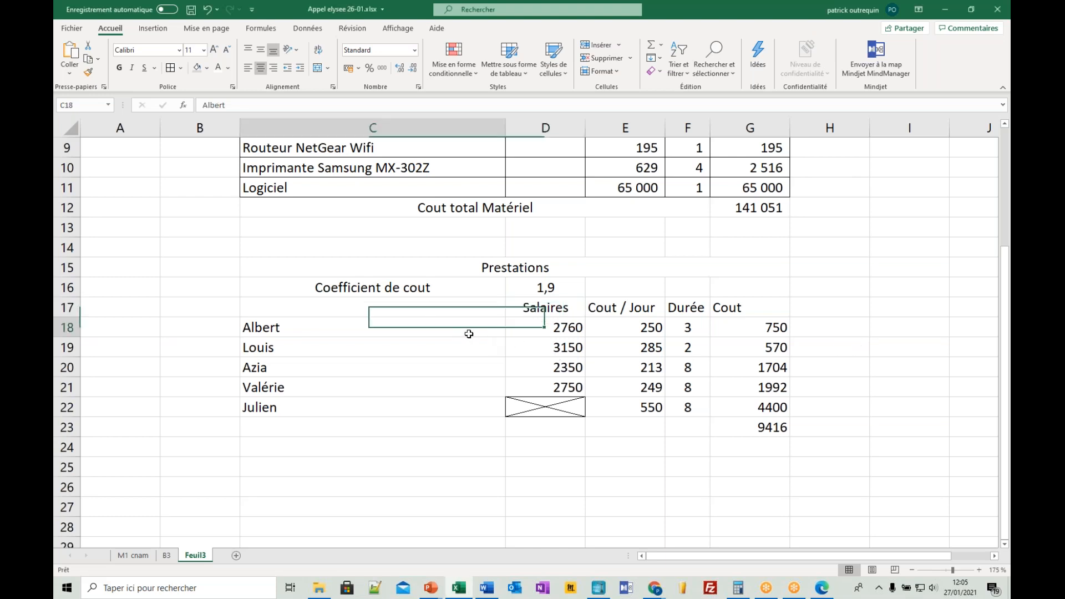
drag(598, 327, 782, 407)
click(170, 69)
drag(537, 307, 776, 308)
click(260, 68)
click(490, 292)
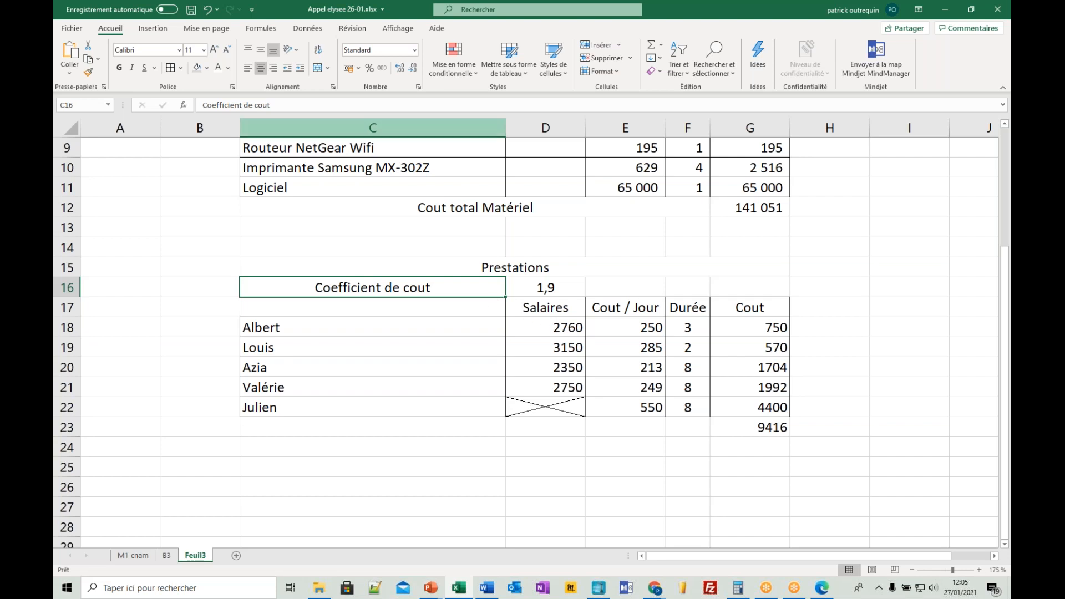
click(811, 13)
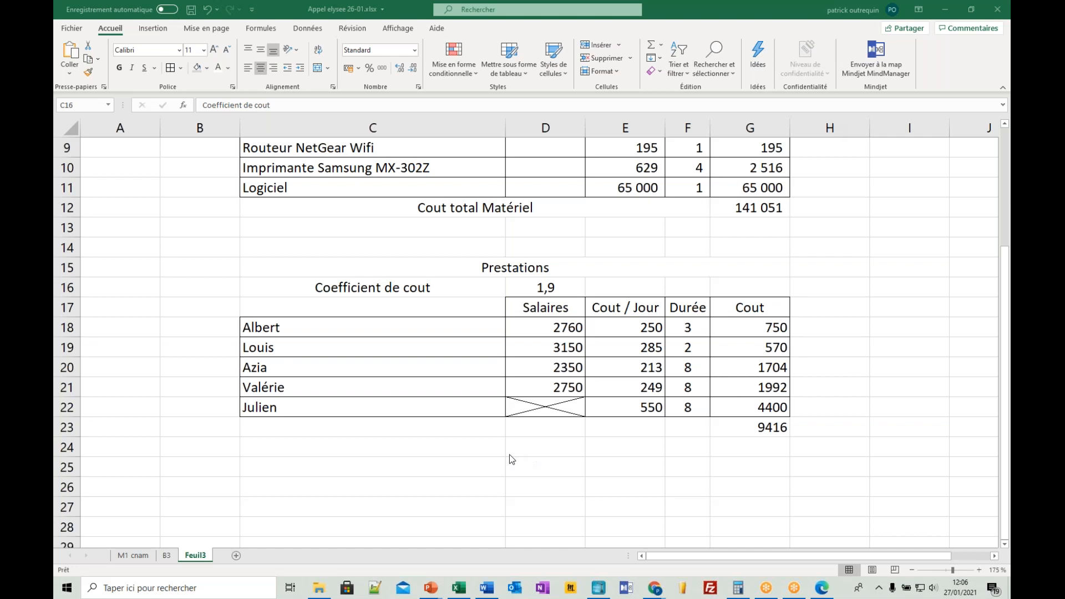
- Merge and center C23:F23 and enter the label Couts prestations in it
click(479, 433)
drag(479, 433, 687, 430)
click(317, 67)
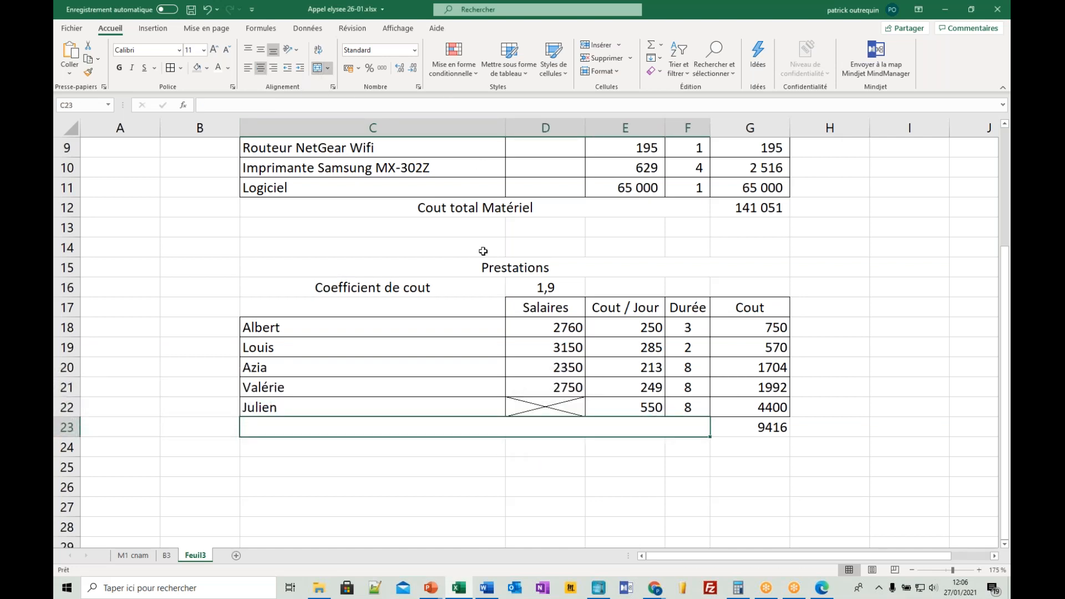
text(Couts prestation)
key(Return)
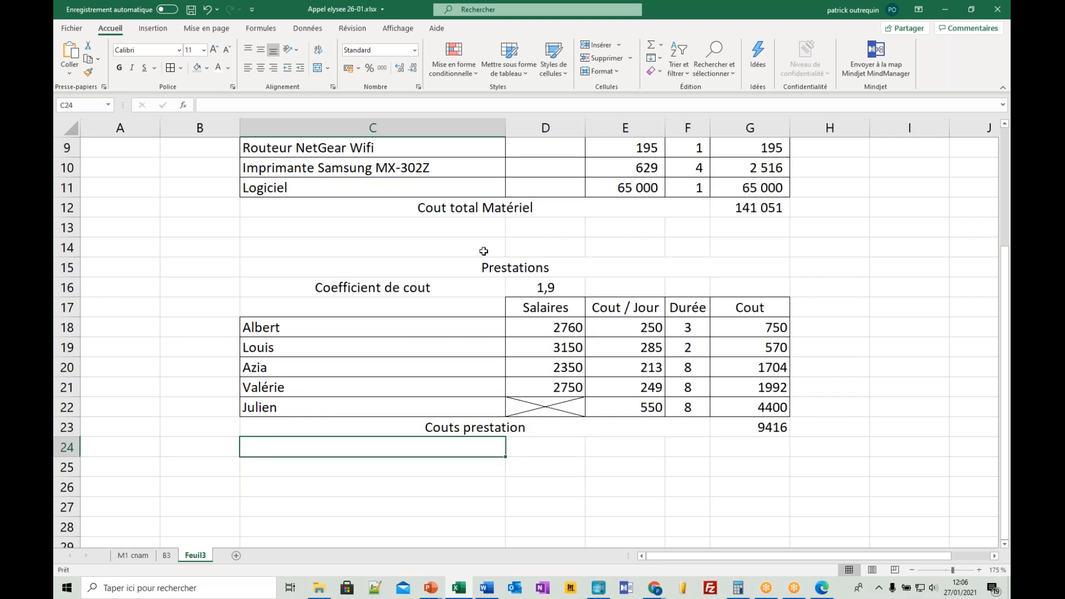
key(Up)
key(F2)
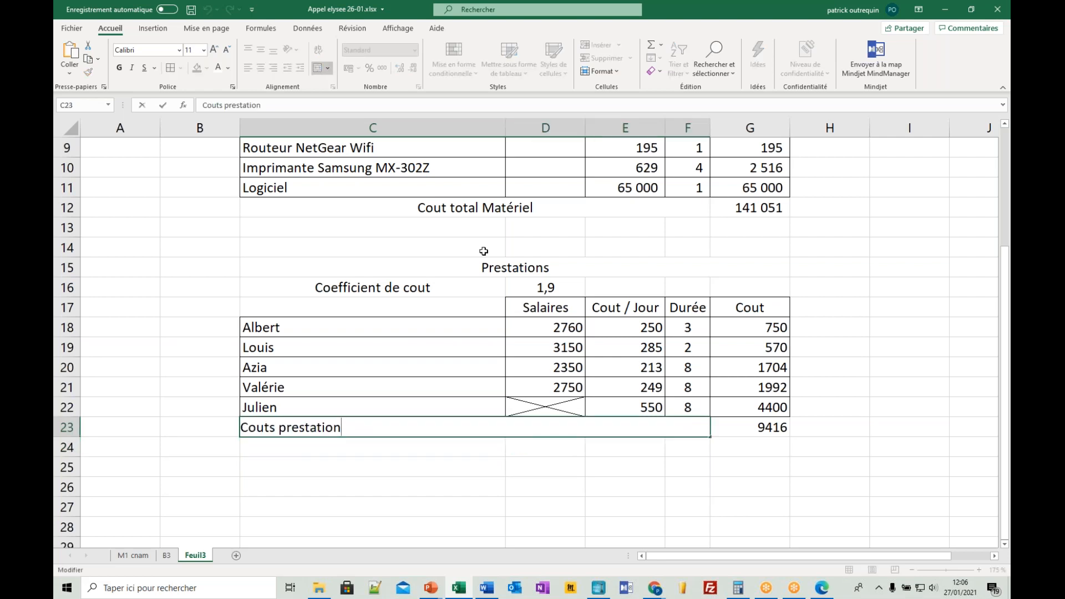
text(s)
key(Return)
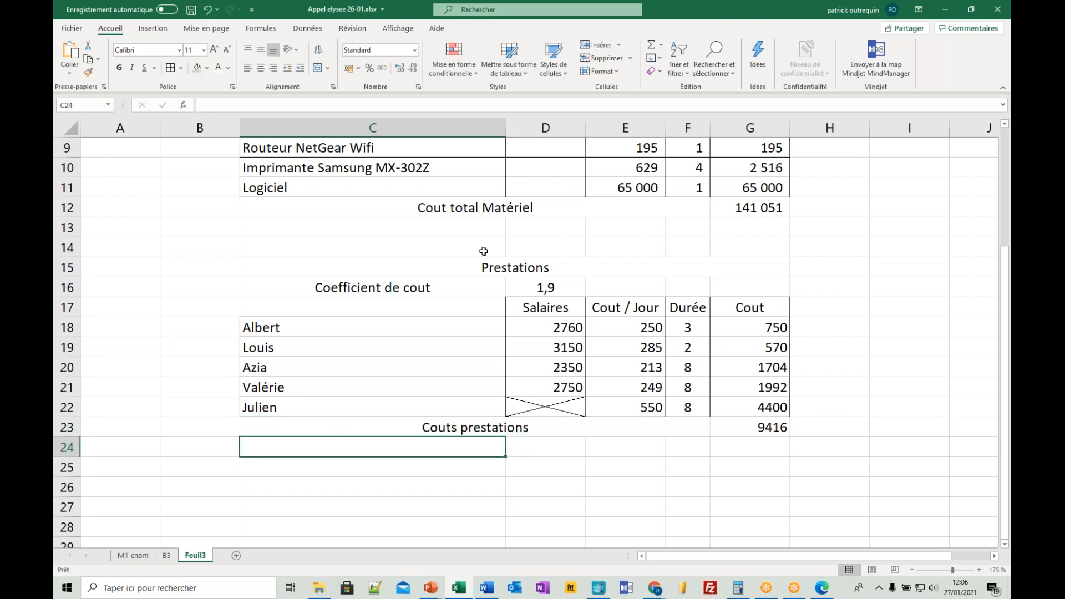
- Correct the hardware total label in row 12 to read Cout total Matériels
click(556, 204)
key(F2)
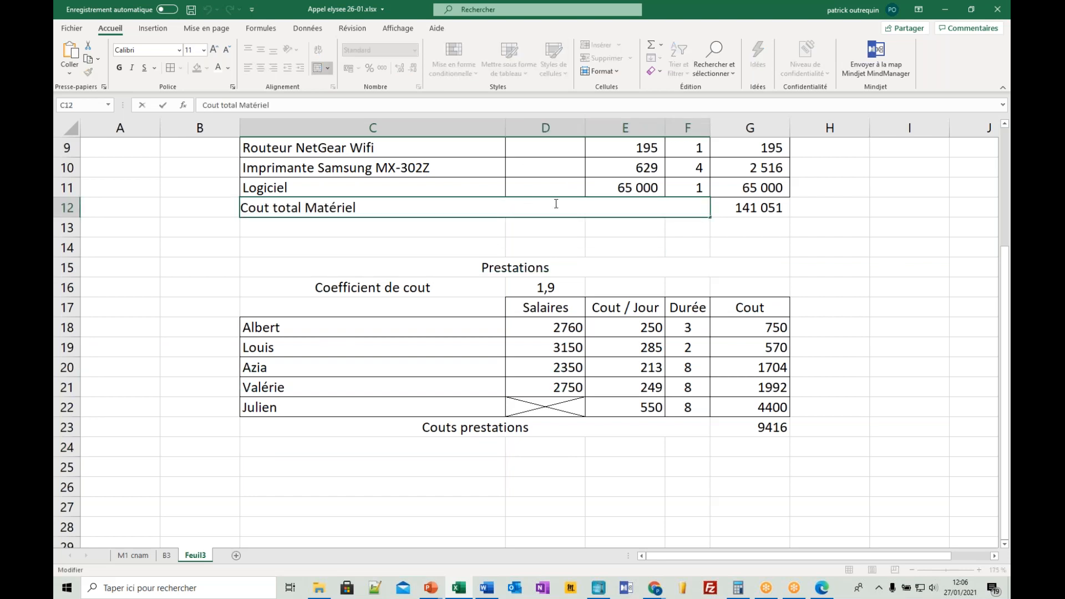
text(s)
key(Return)
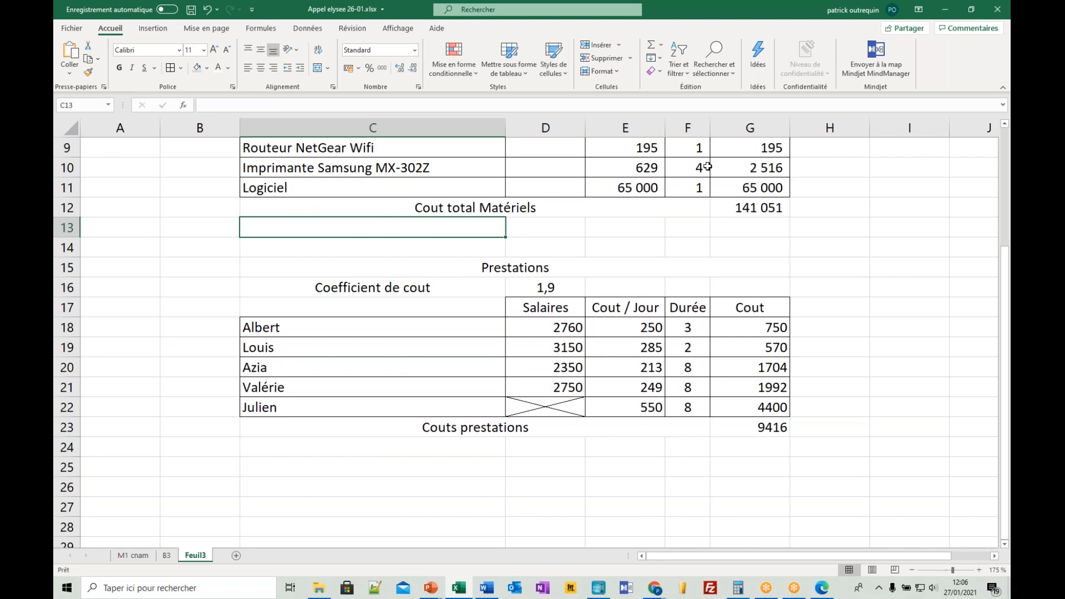
click(526, 212)
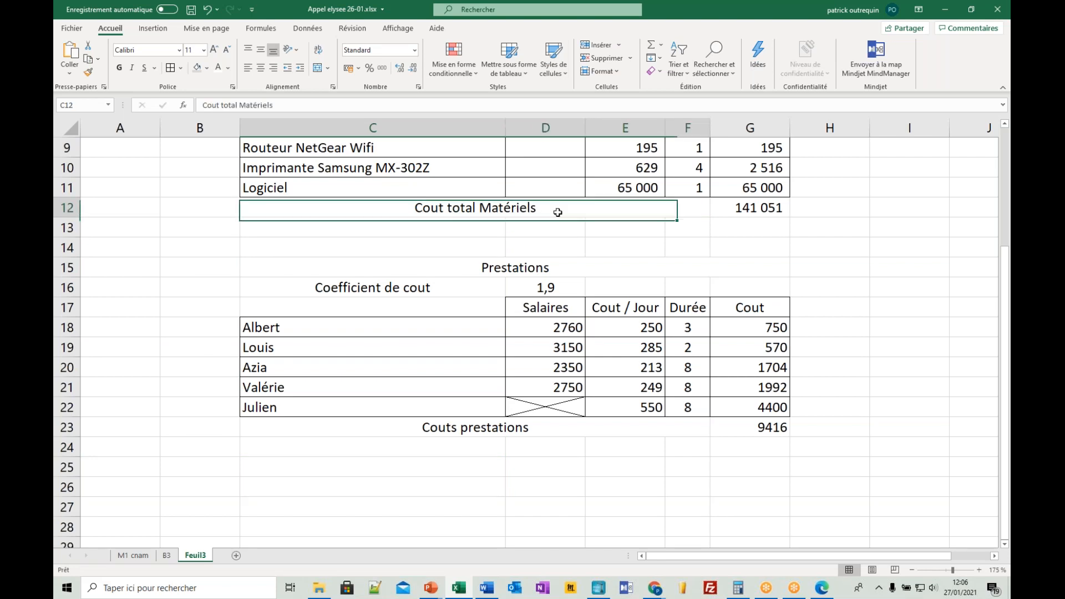
click(721, 209)
- Enter the column header Frais / jours in H17, beside the Cout header of the staff table
click(826, 315)
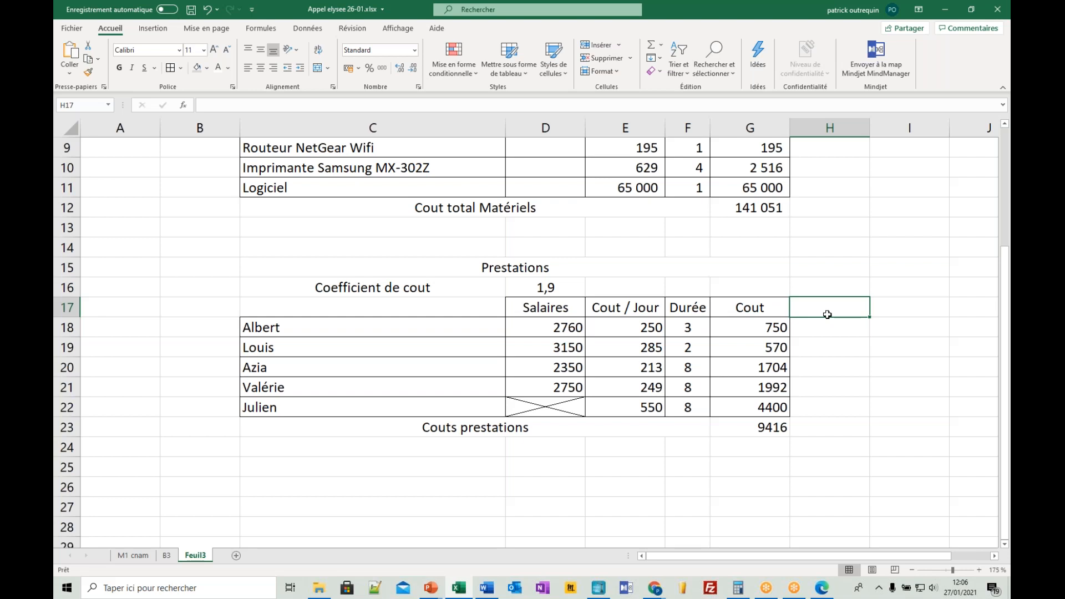
text(Frais)
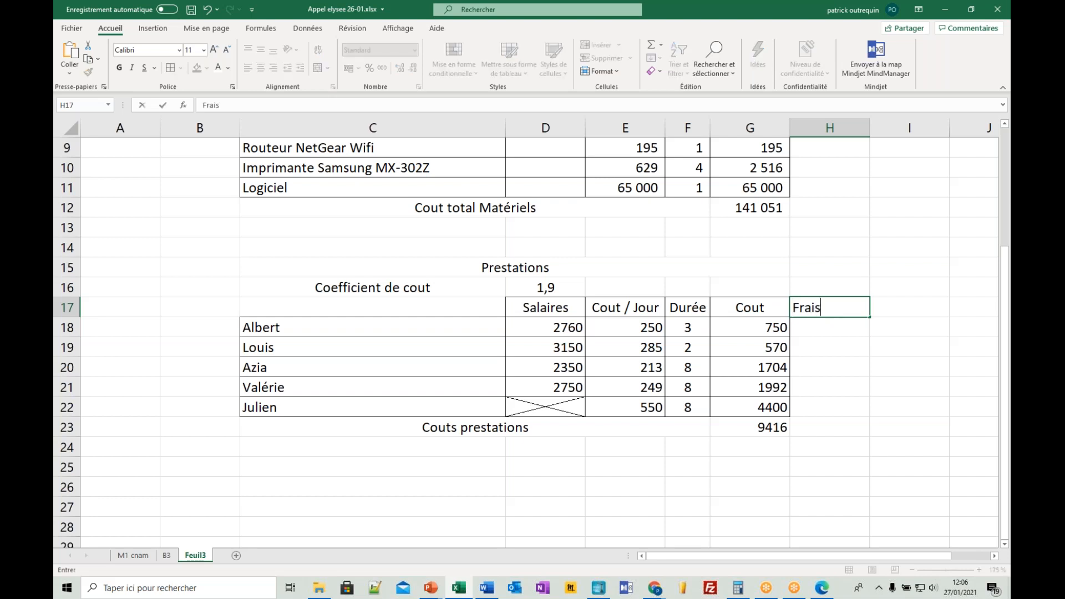
text( / jours)
key(Return)
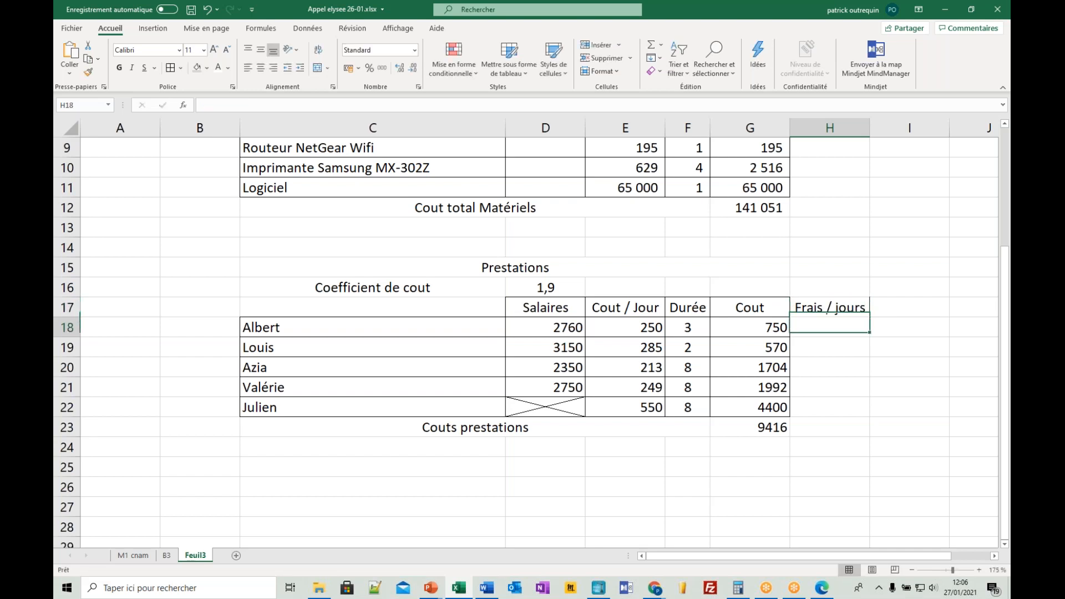
- Delete the two empty columns A and B in front of the cost tables
click(830, 129)
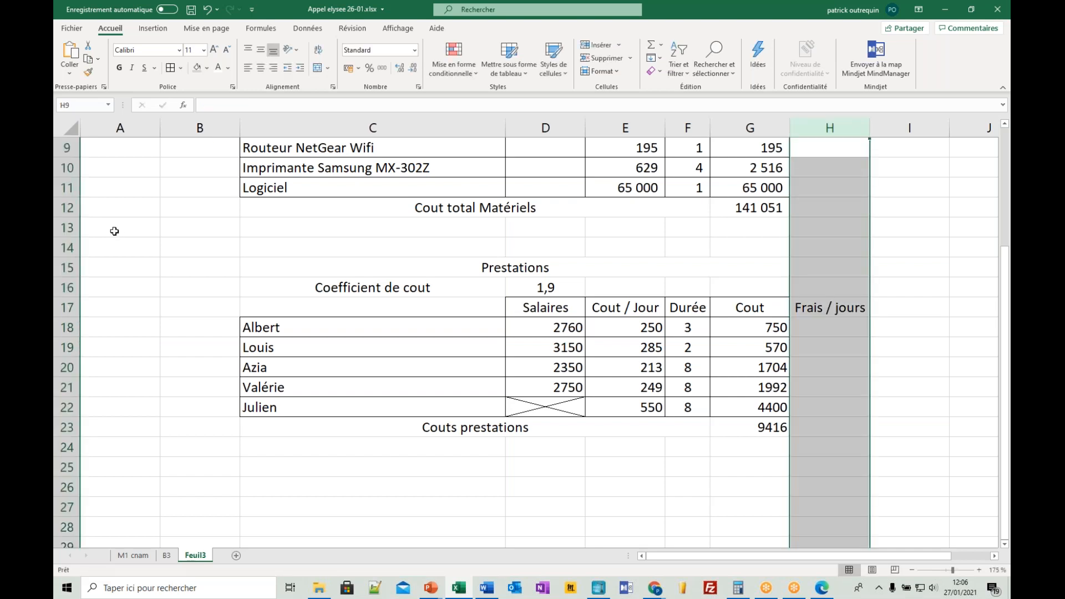
drag(108, 128, 188, 129)
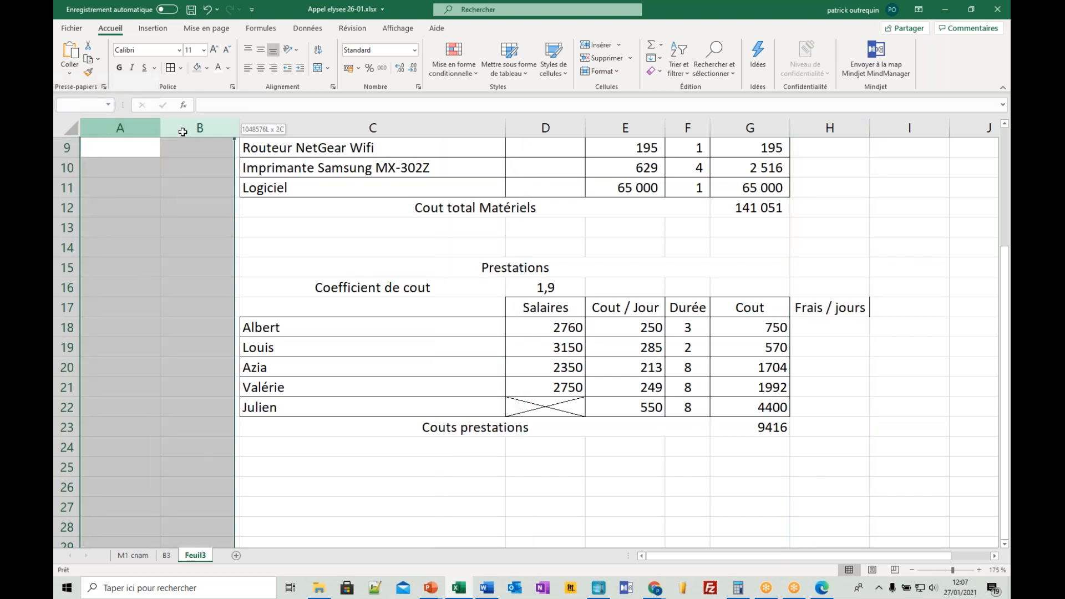
right_click(184, 131)
key(Escape)
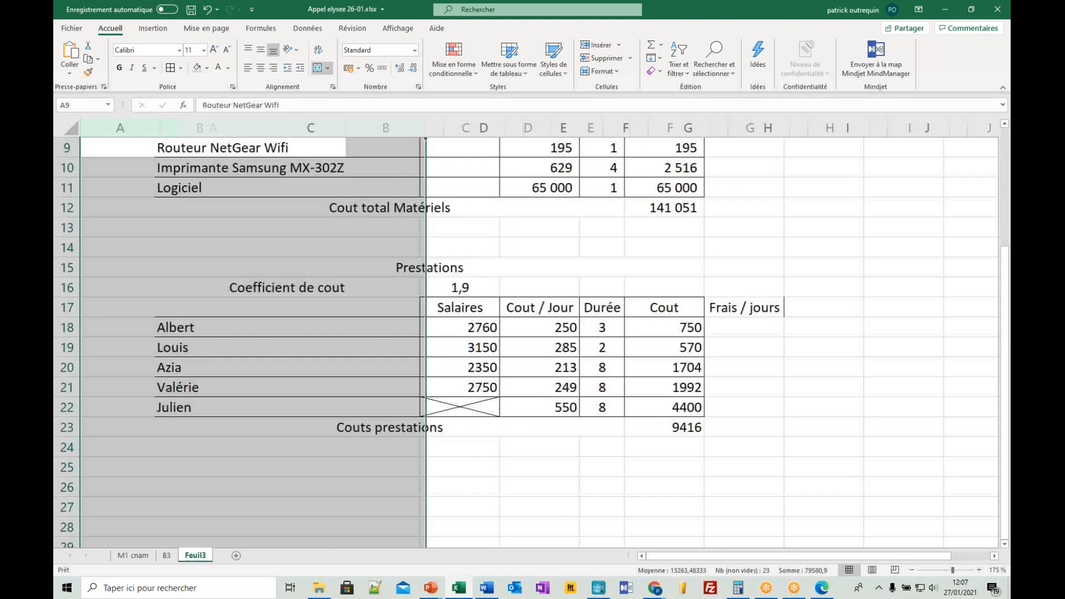
- Insert an empty column F before the Frais / jours column and narrow it into a thin spacer
click(670, 128)
drag(710, 129, 651, 133)
click(686, 331)
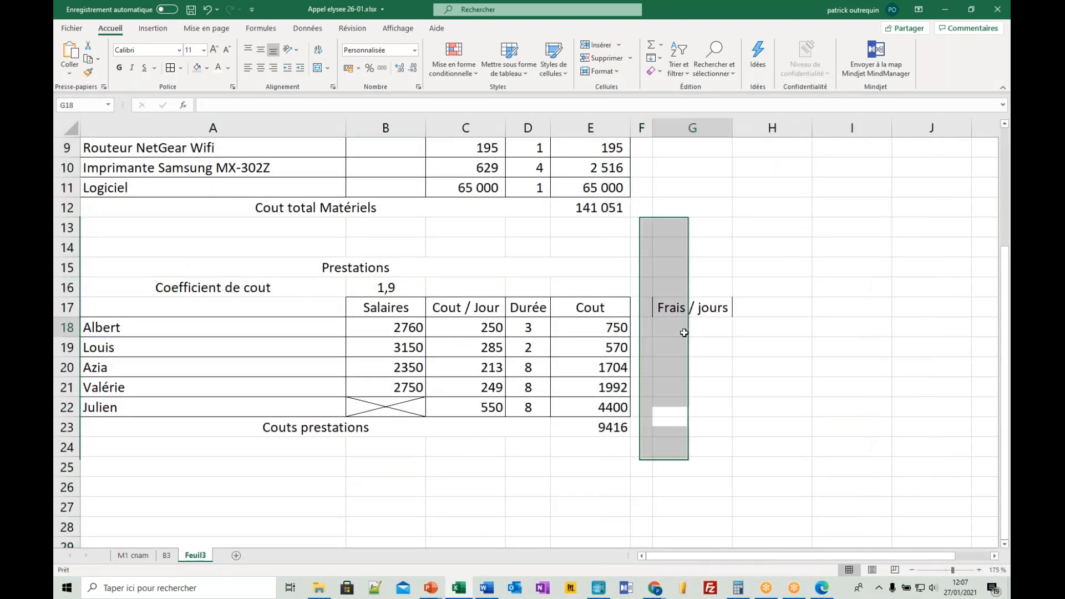
- Enter a daily expense of 30 in G18 under the Frais / jours header
click(692, 305)
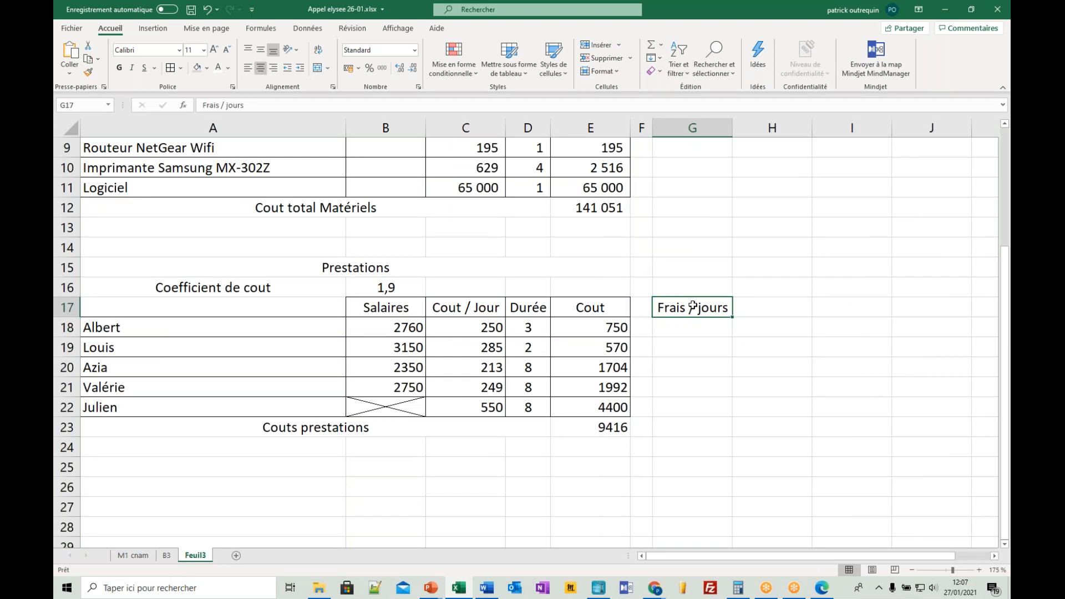
key(Down)
key(Down)
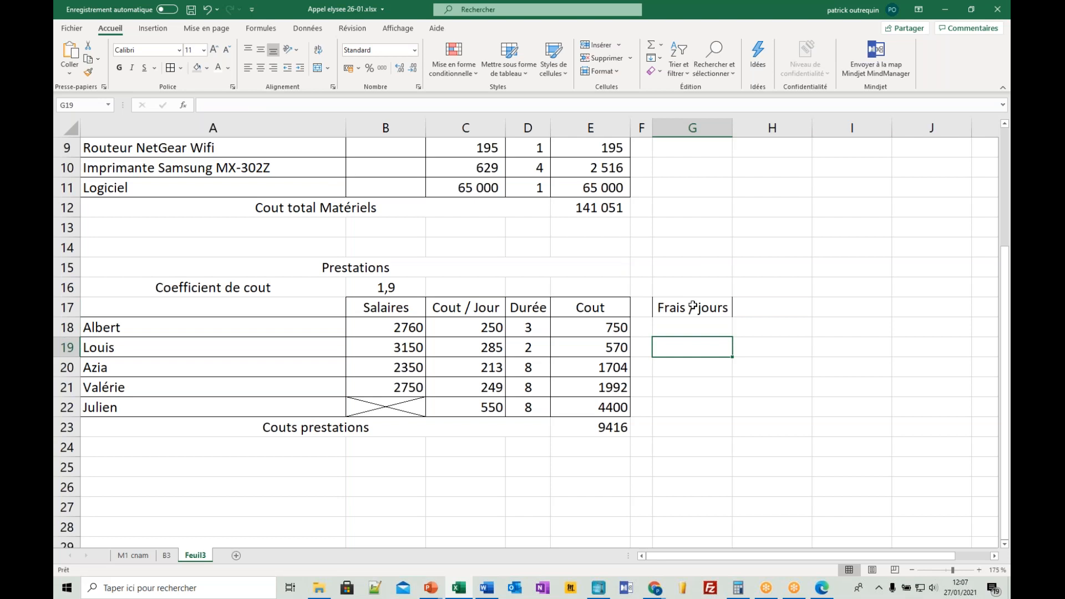
key(Up)
text(30)
key(Return)
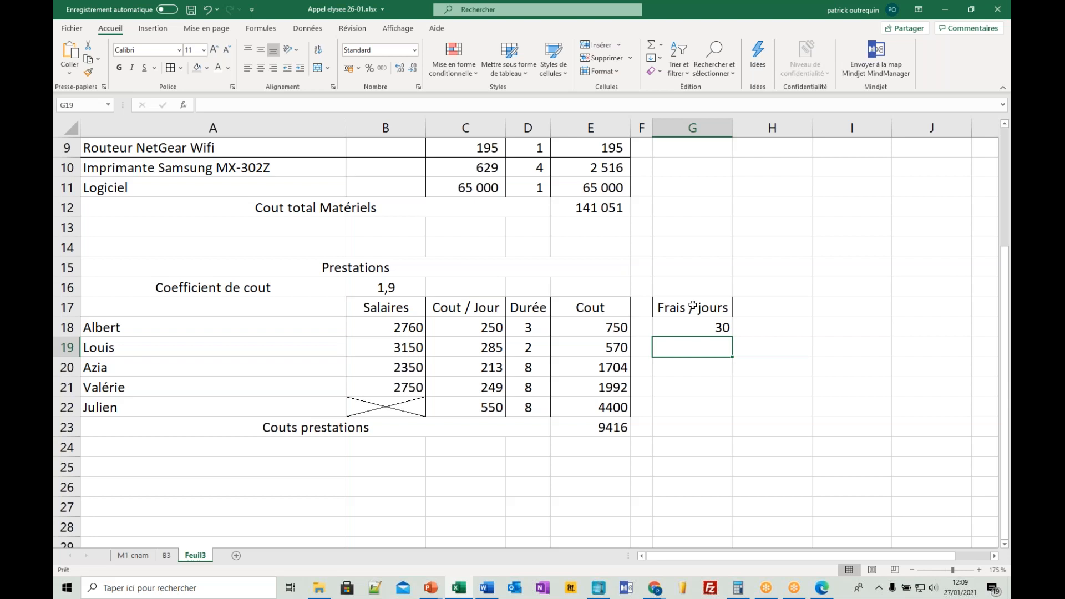
- Enter the daily expenses 50, 25 and 35 in G19 to G21 for Louis, Azia and Valérie
text(50)
key(Return)
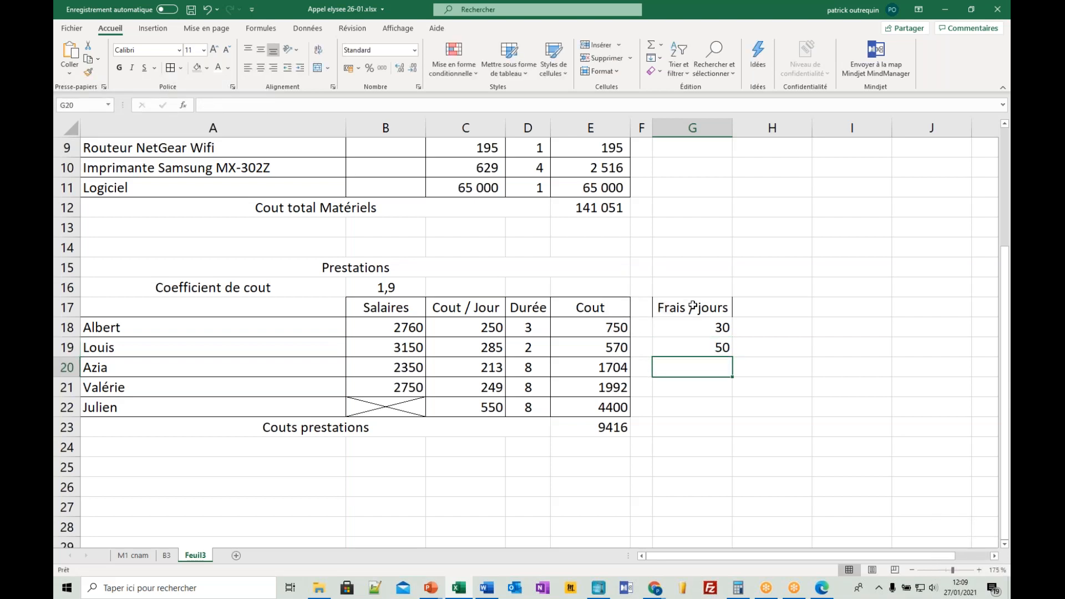
text(25)
key(Return)
text(35)
key(Return)
- Add the column header Frais totaux in H17, beside Frais / jours
click(752, 306)
text(Frais)
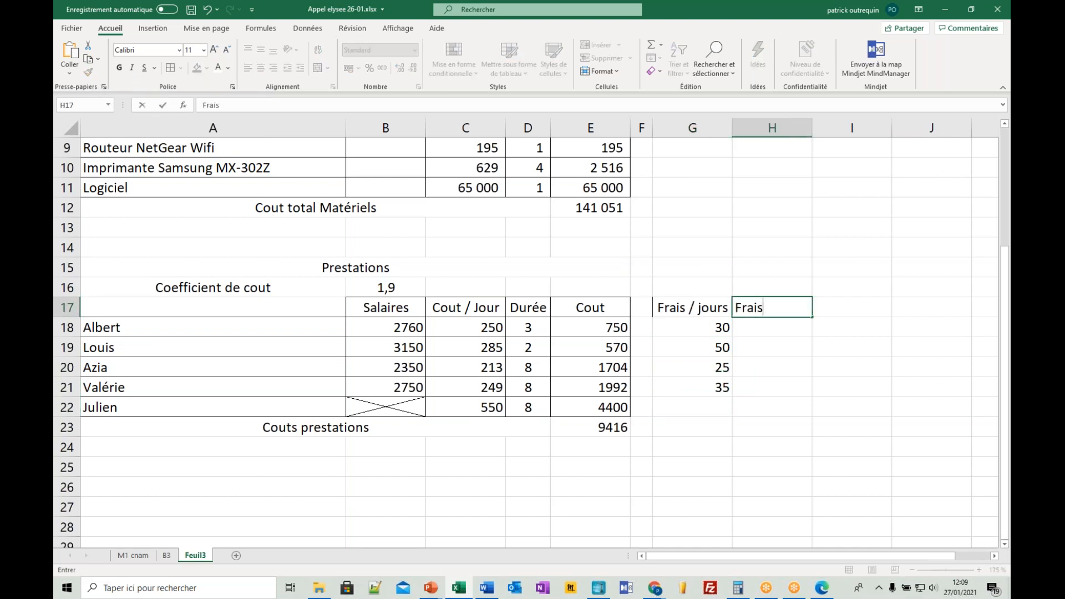
text( tio)
key(BackSpace)
key(BackSpace)
text(otaux)
key(Return)
- Calculate the total expenses in H18 as G18*D18 and fill the formula down to H21
text(+)
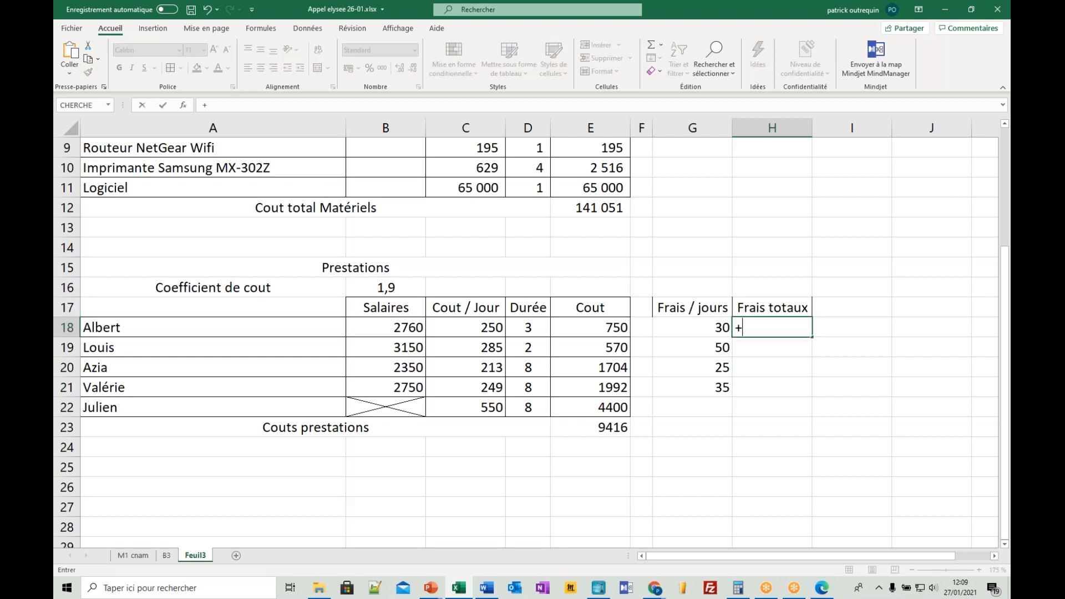
key(Left)
text(*)
key(Left)
key(Left)
key(Left)
key(Left)
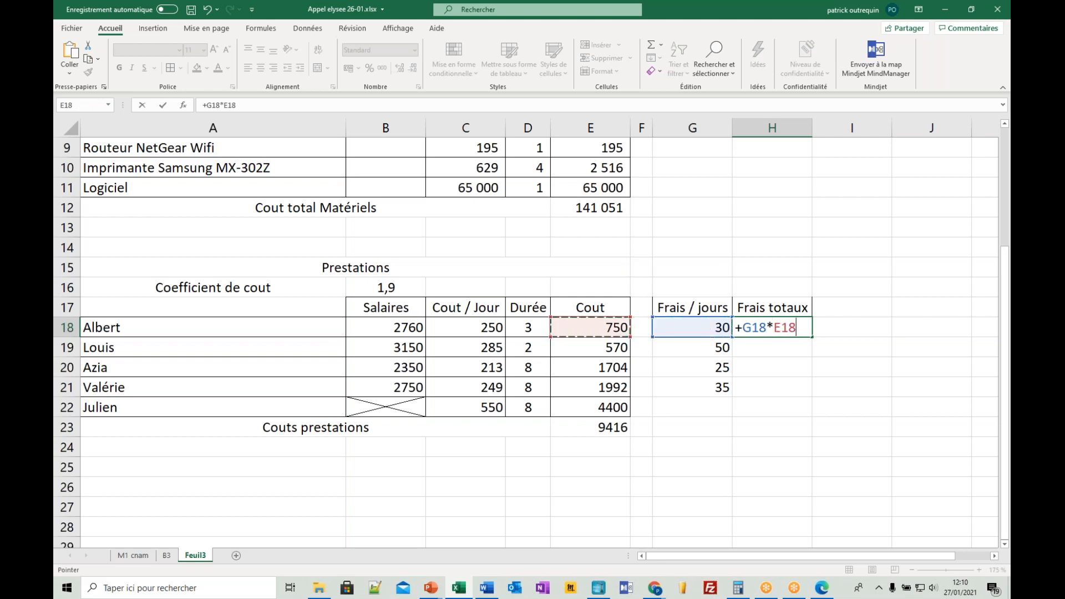
key(Return)
click(773, 332)
drag(814, 336, 812, 392)
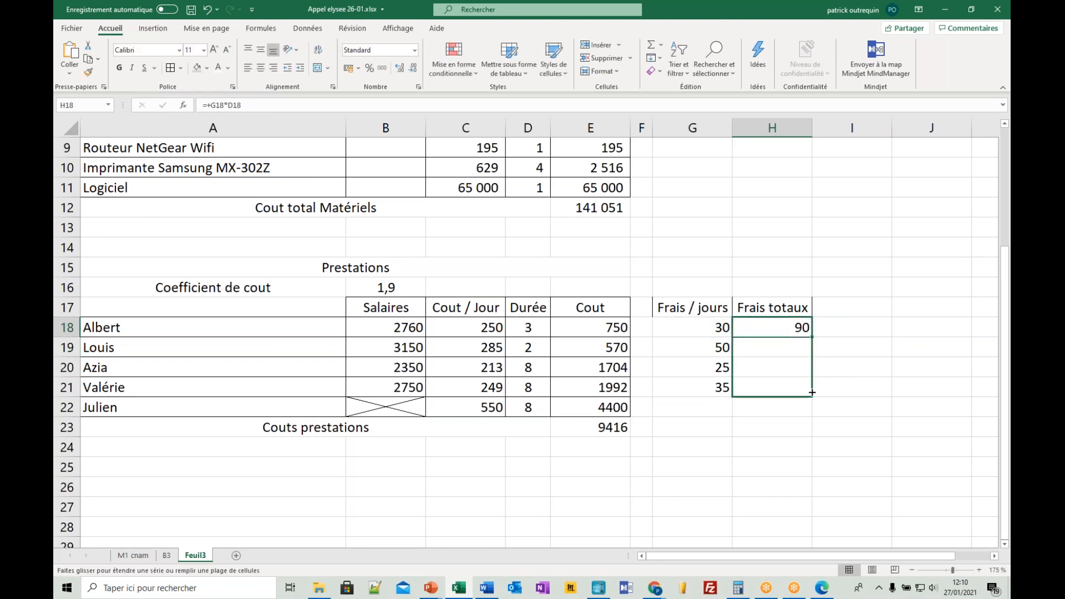
drag(812, 392, 812, 393)
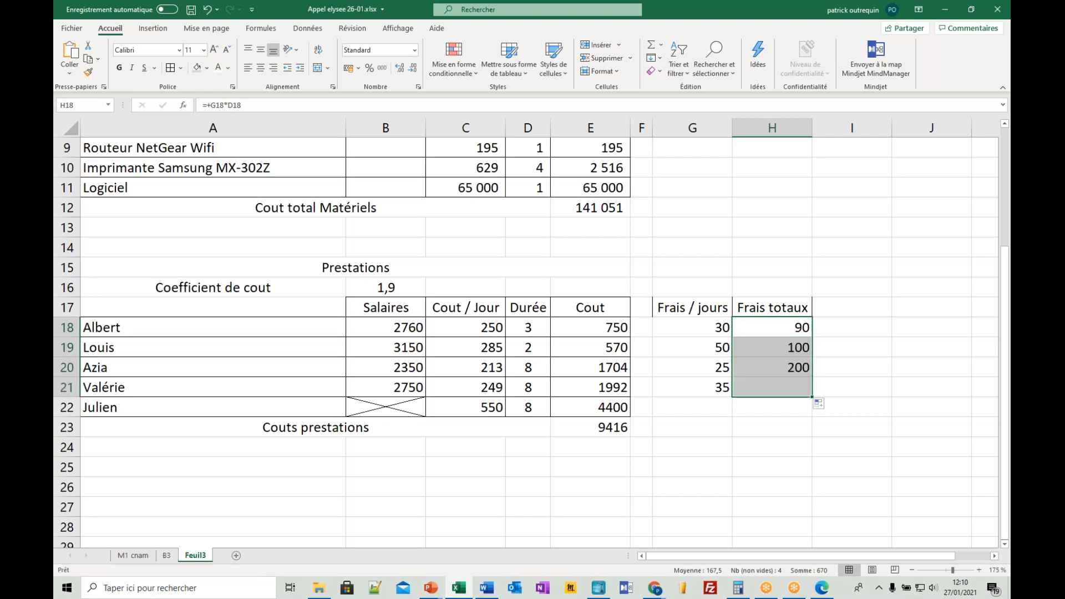
- Merge cells G22 and H22 in Julien's row of the expenses table
drag(283, 407, 757, 411)
click(317, 68)
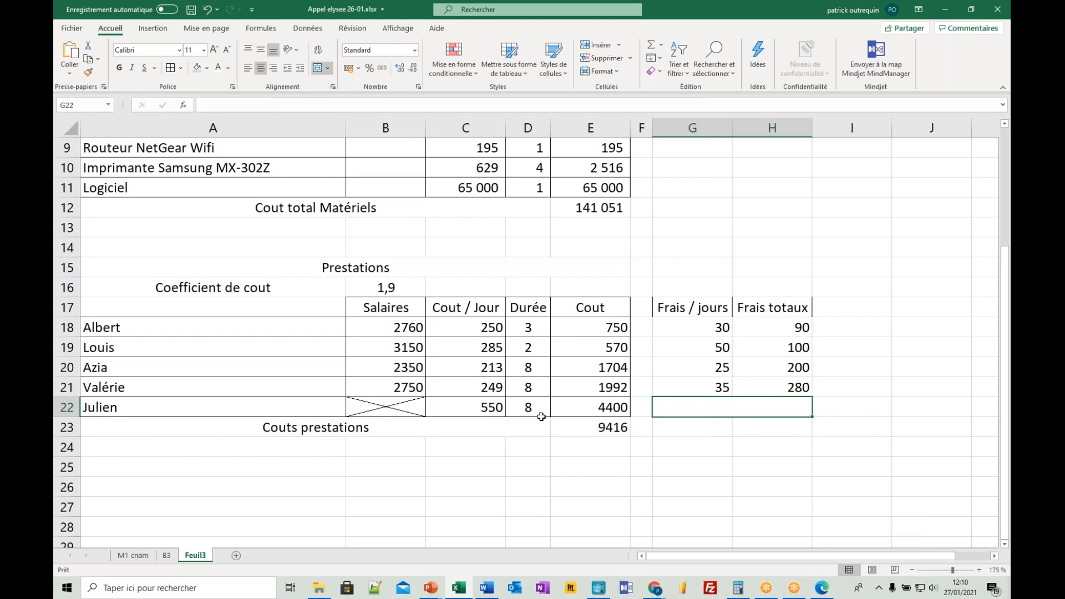
click(500, 407)
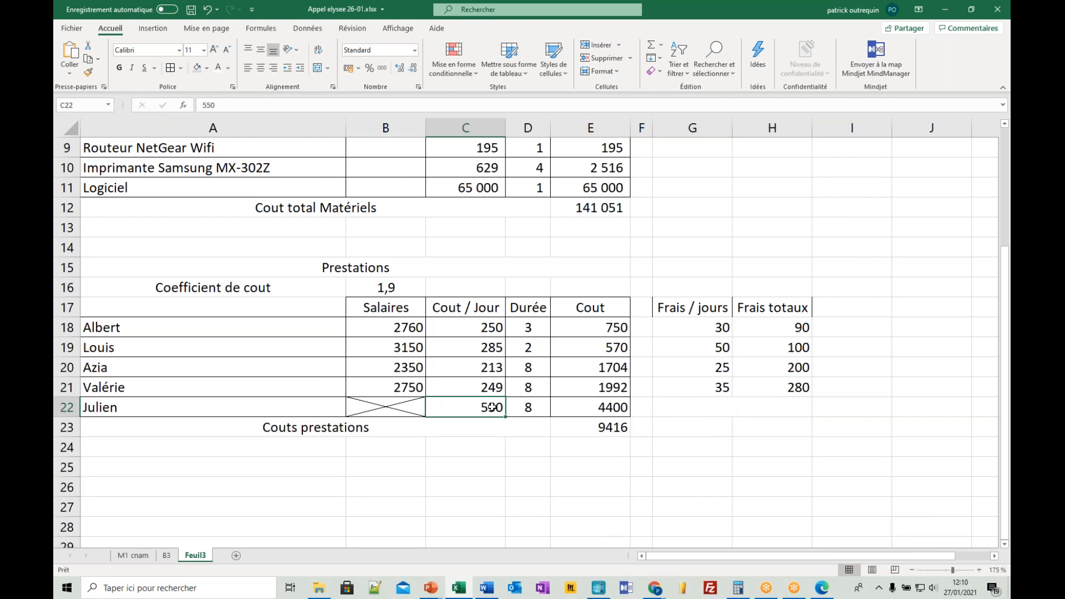
click(764, 424)
text(+)
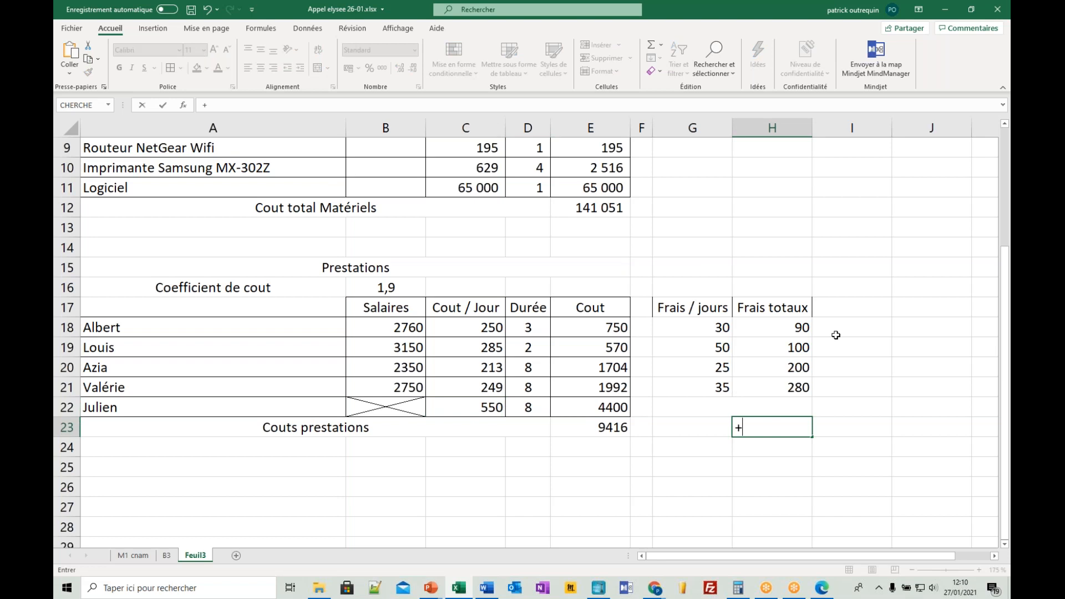
drag(775, 329, 779, 390)
key(Return)
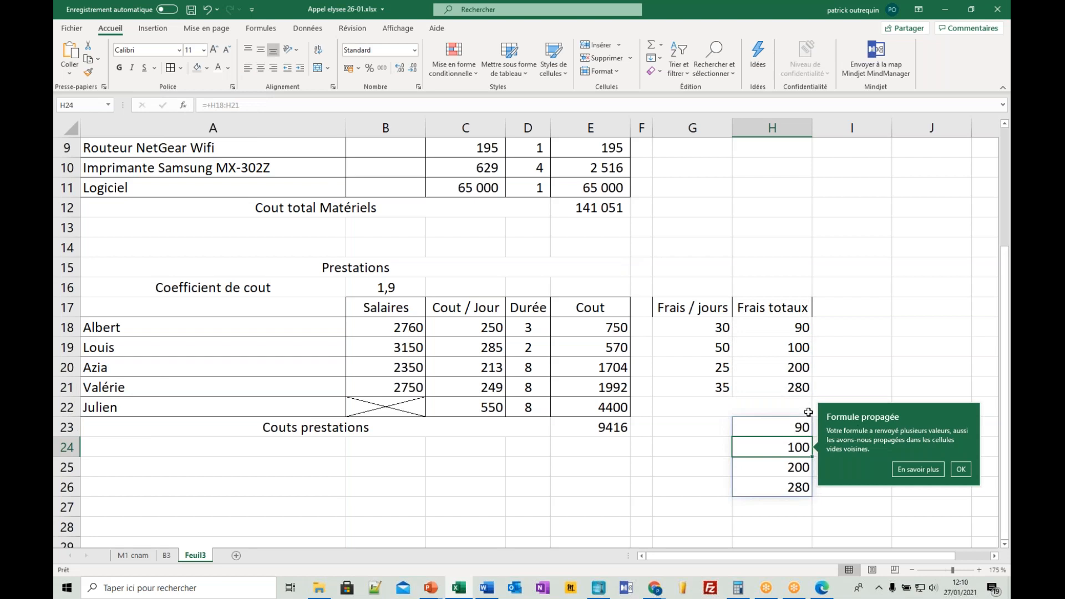
click(962, 471)
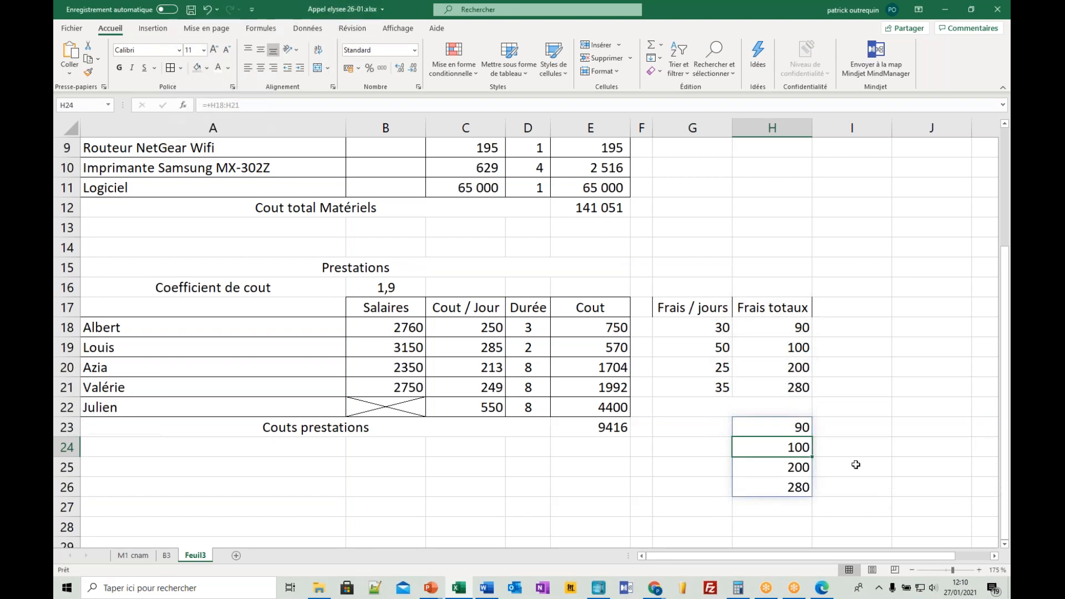
drag(803, 428, 805, 530)
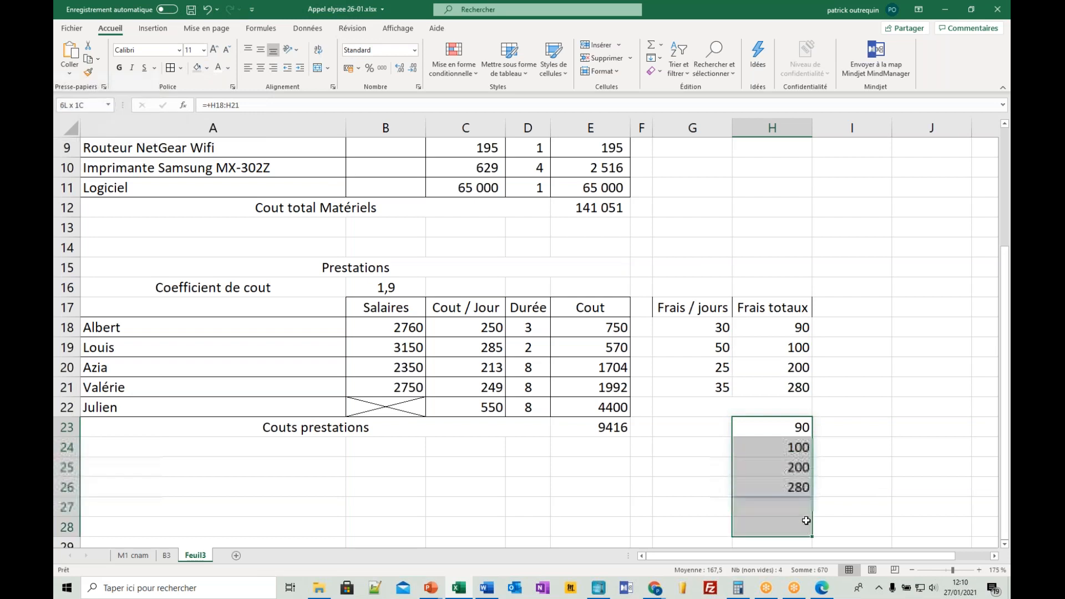
key(Delete)
- Total the Frais totaux column in H23 with a SOMME of H18:H21
click(799, 429)
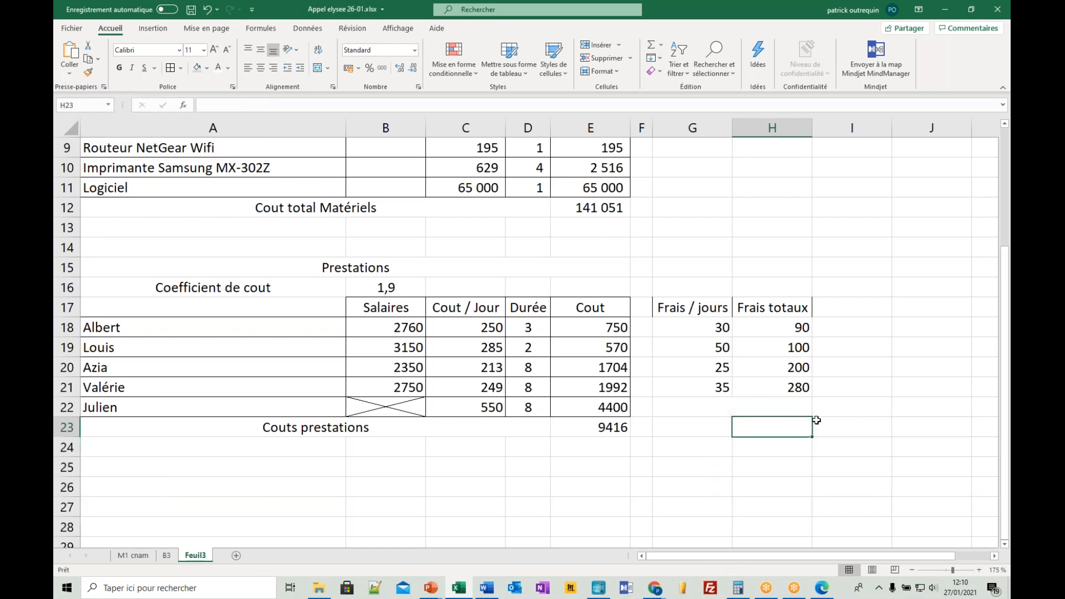
click(654, 50)
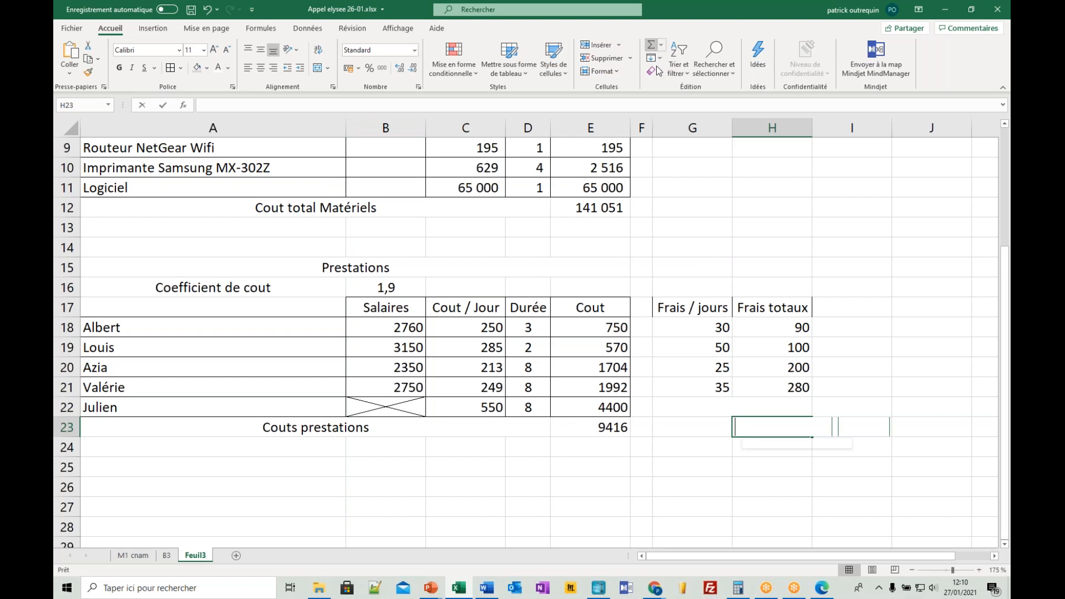
drag(801, 321, 791, 384)
key(Return)
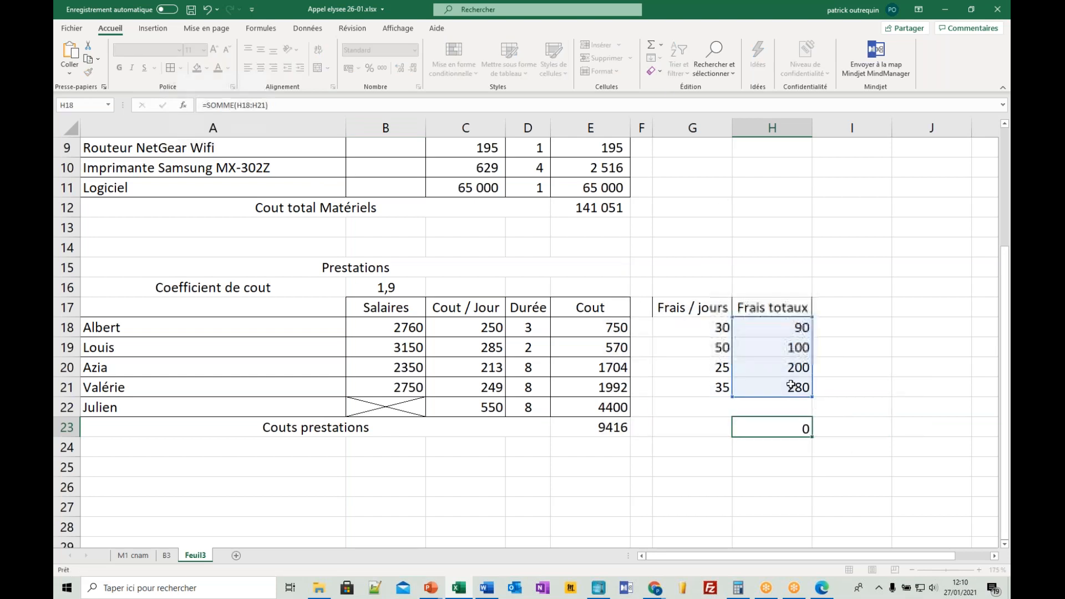
- Apply all borders to the expenses table G17:H22
drag(710, 300, 771, 410)
click(171, 69)
click(596, 432)
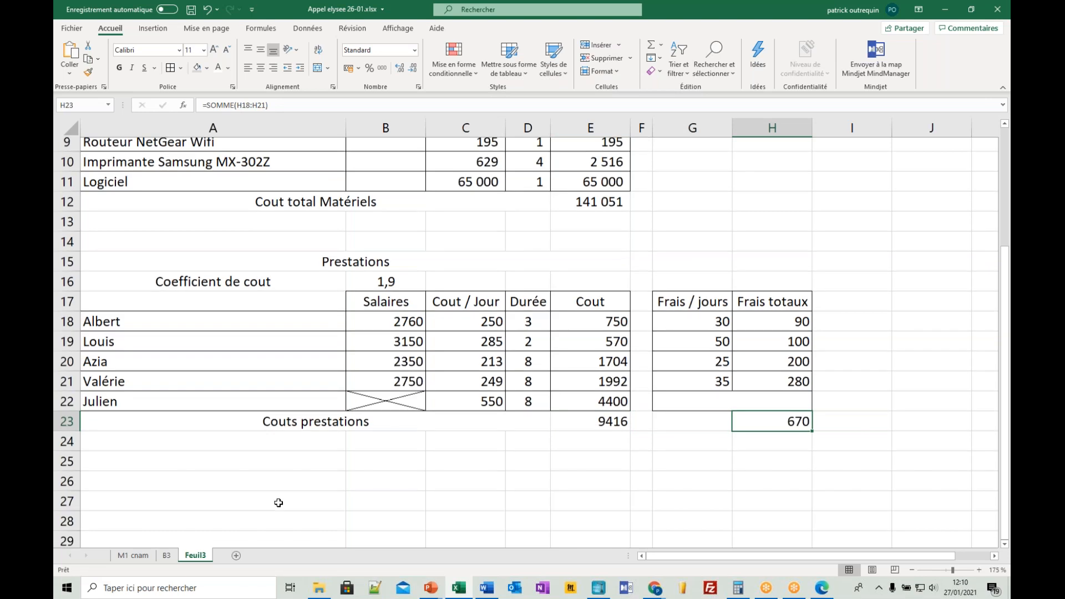
- Enter the label Total Matériel in A27, below the Prestations table
scroll(278, 451, down, 1)
click(279, 451)
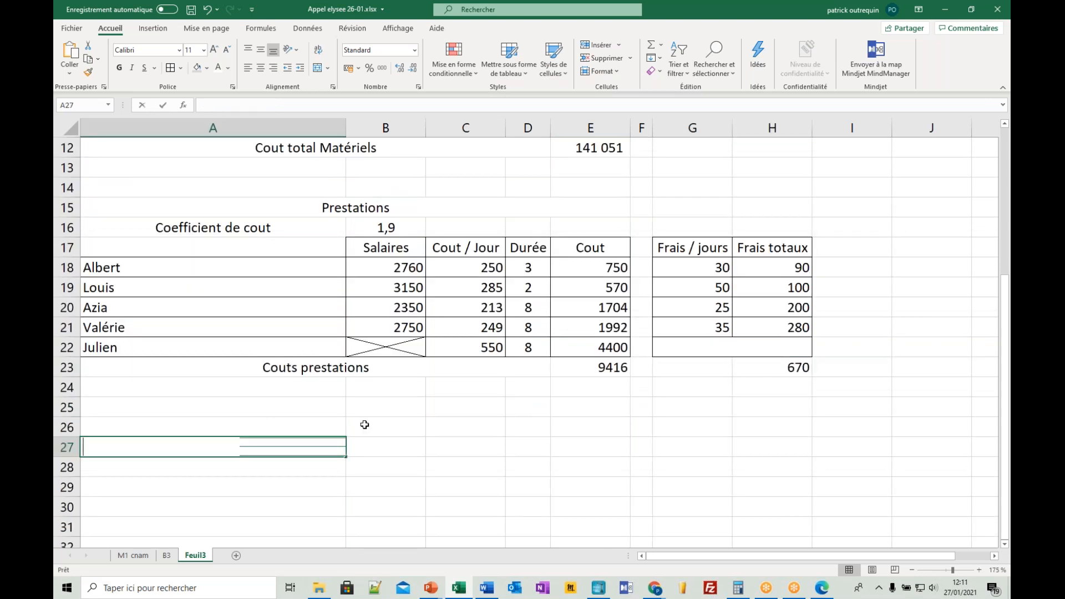
text(Total Matériel)
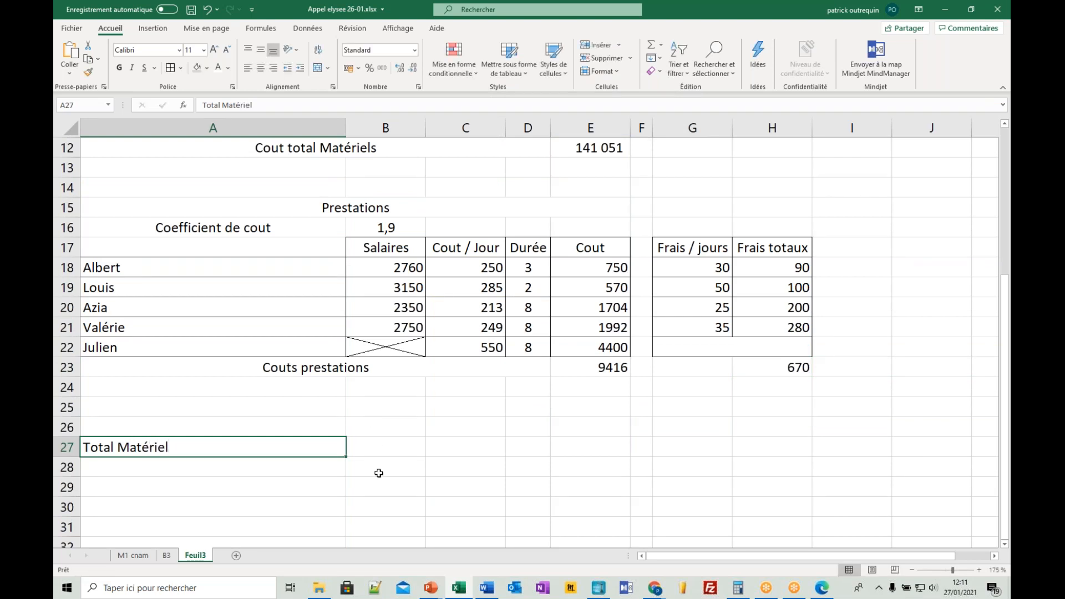
- Link B27 to the Cout total Matériels amount in E12
click(381, 449)
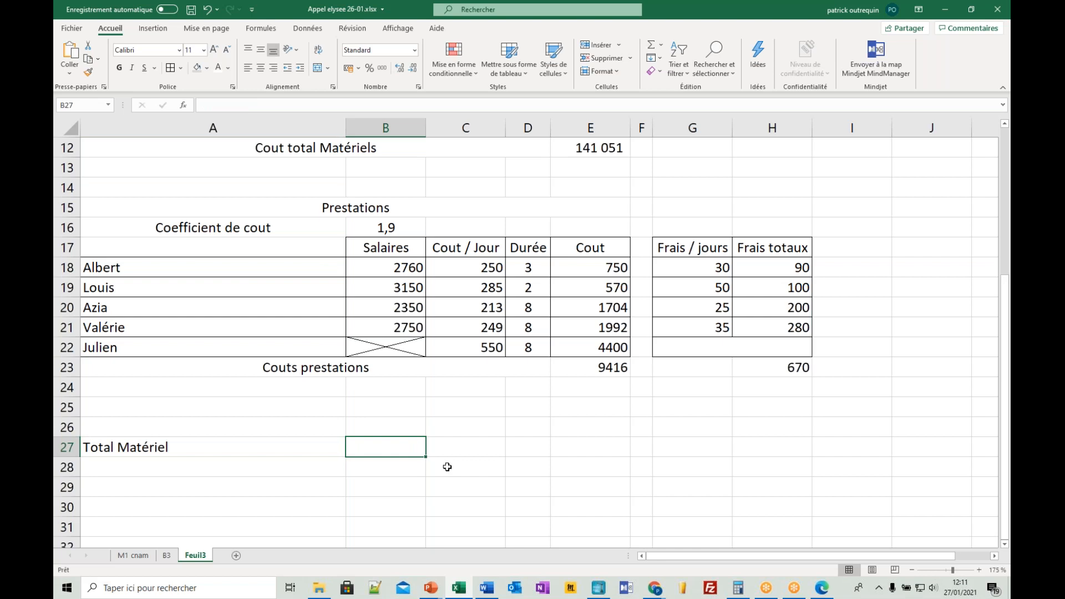
scroll(448, 467, up, 2)
scroll(537, 247, down, 1)
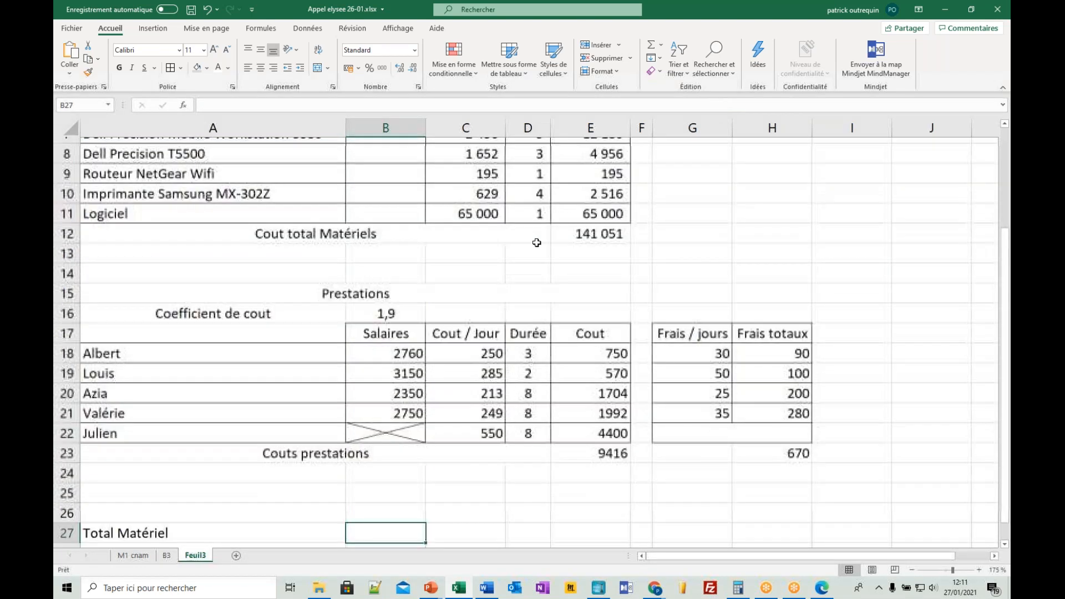
scroll(537, 242, down, 1)
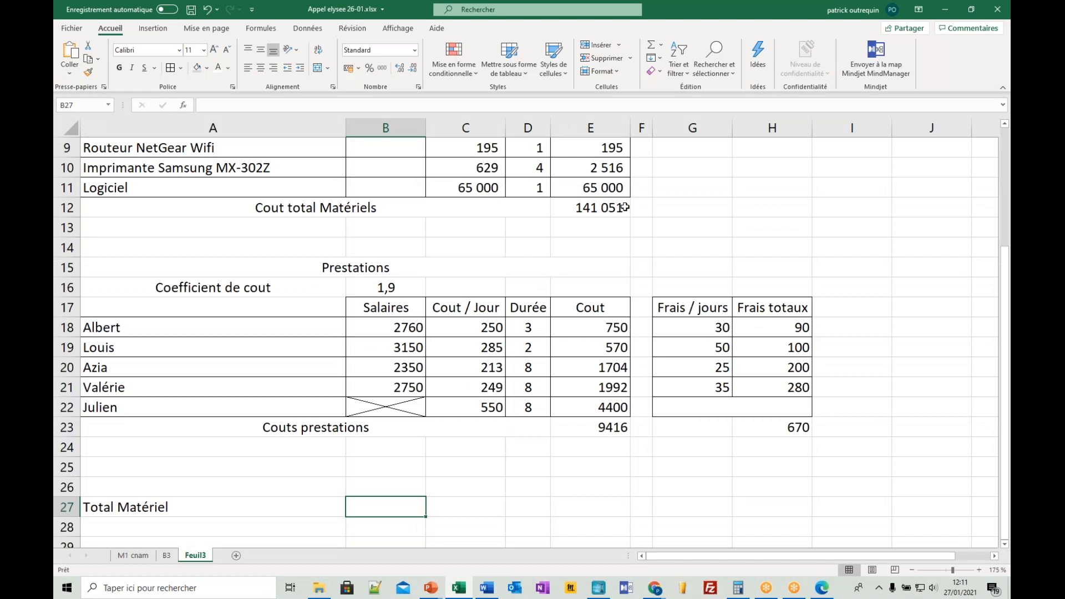
text(+)
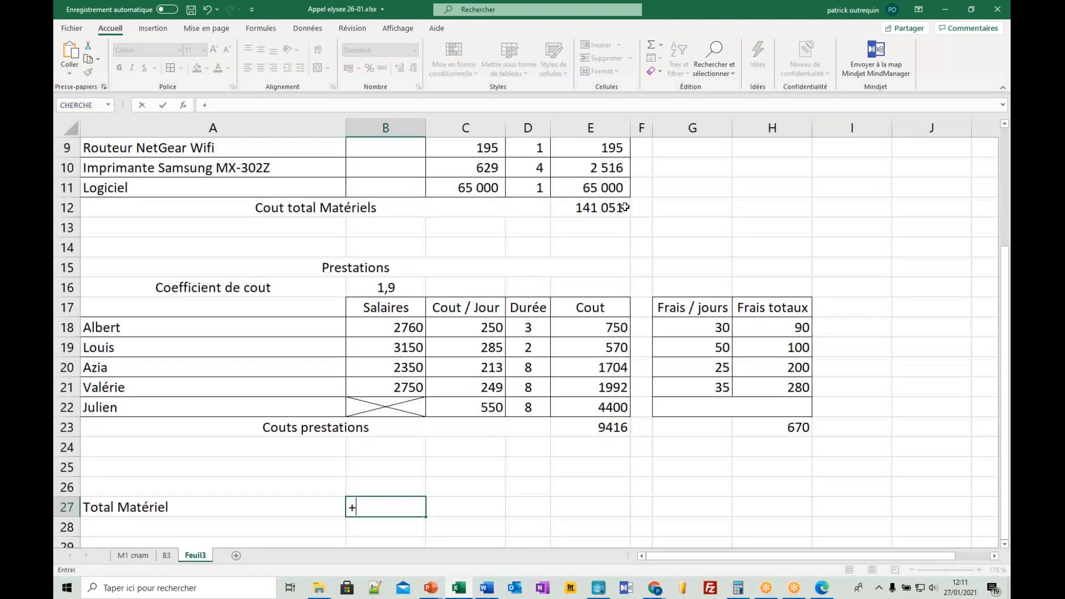
click(590, 208)
key(Return)
- Label A28 Total Prestations and link B28 to the Couts prestations amount in E23
click(309, 522)
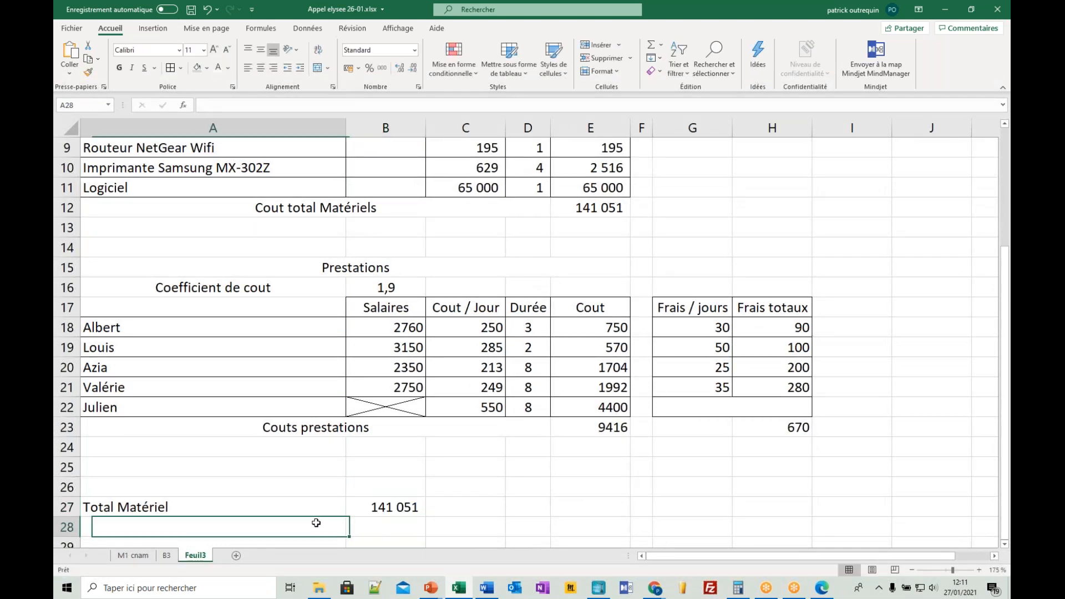
text(Total )
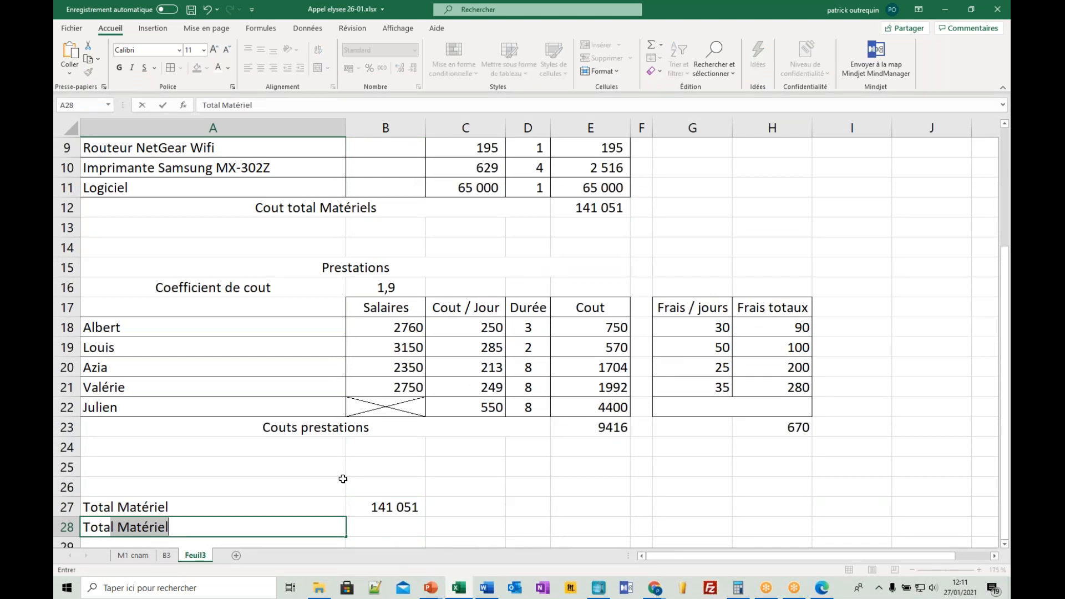
text(Prest)
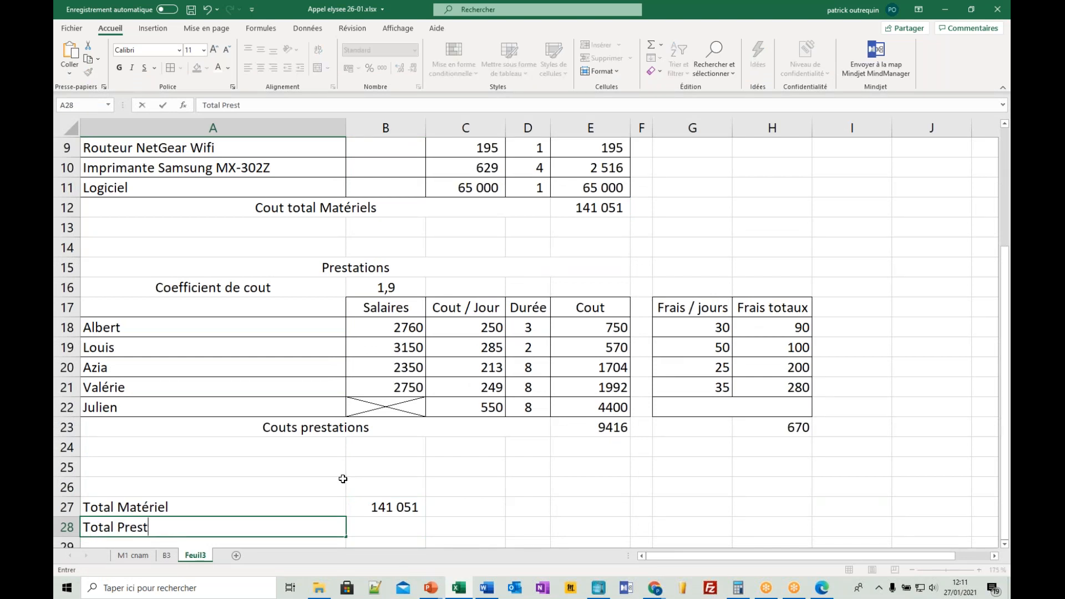
text(ations)
key(Tab)
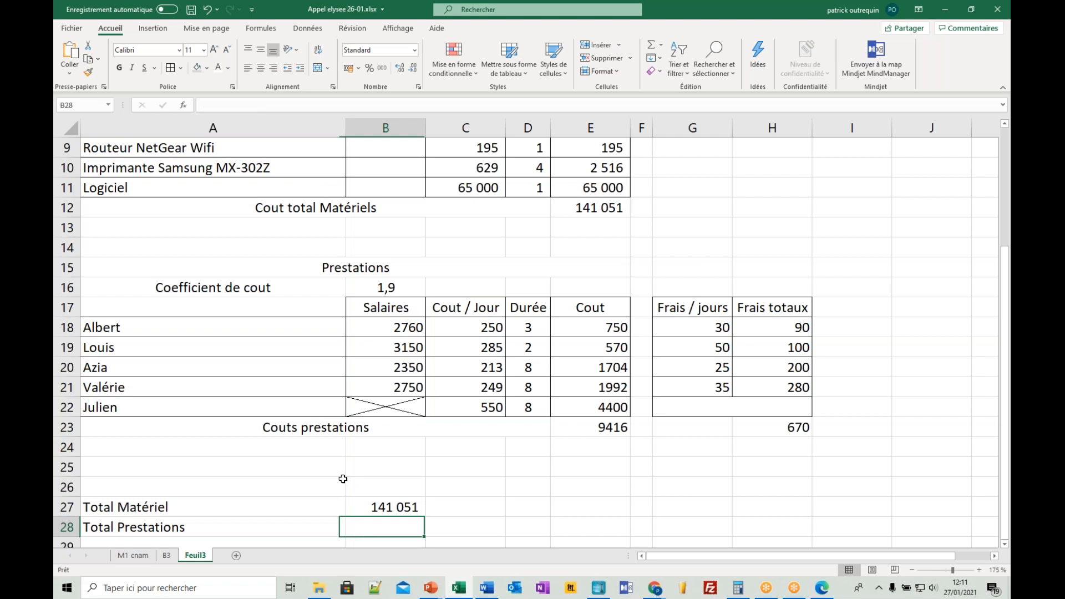
text(+)
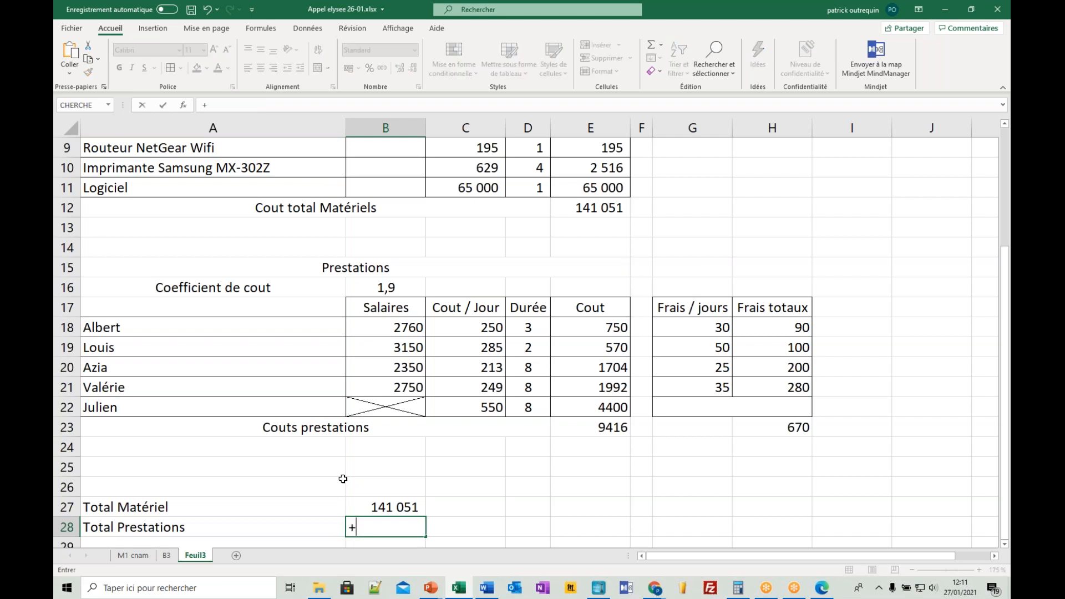
click(603, 425)
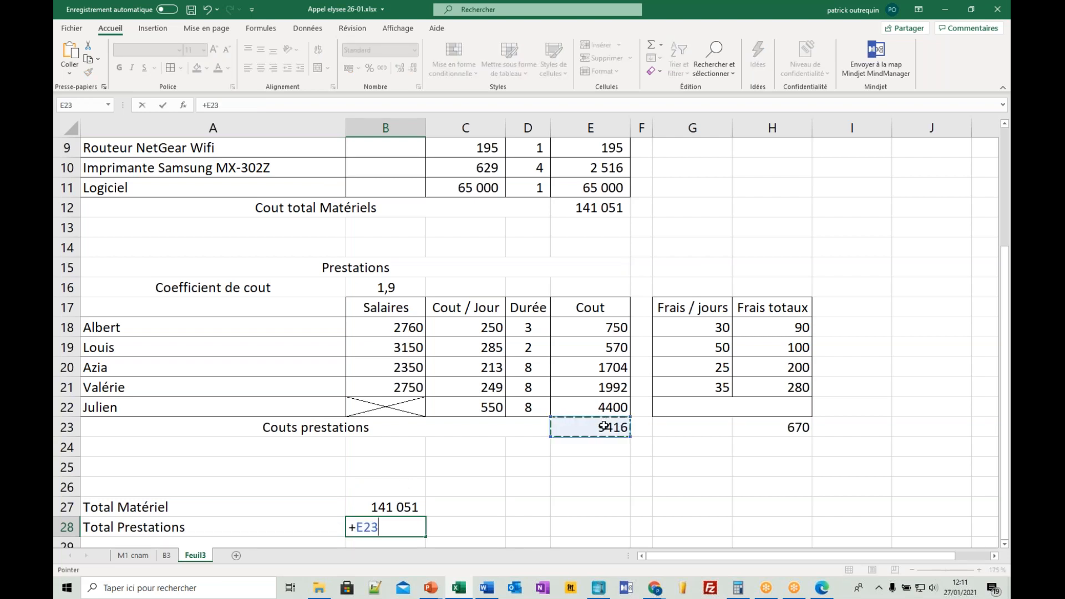
key(Return)
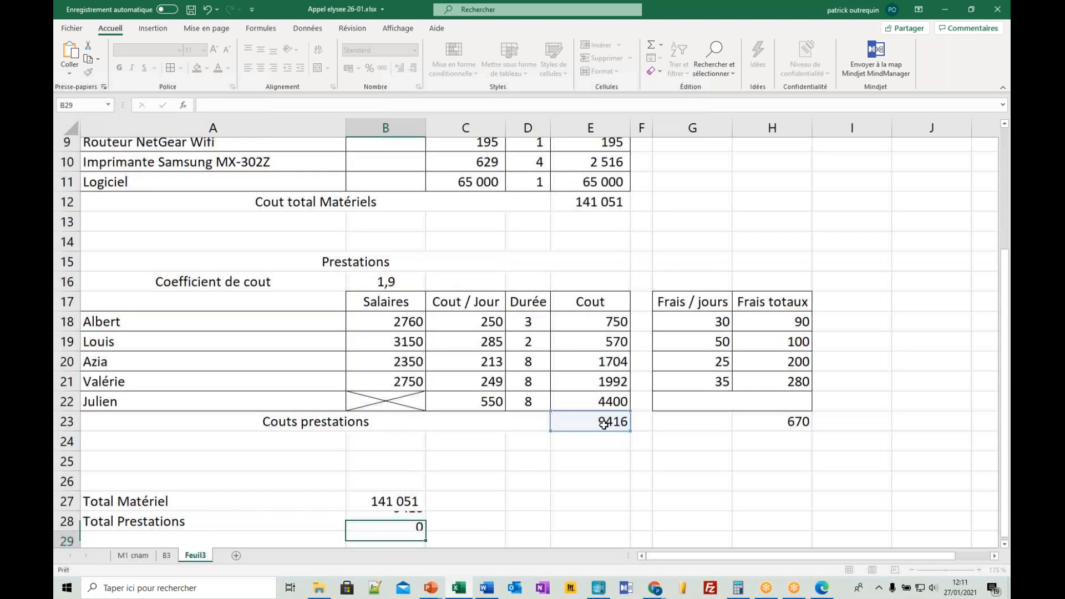
- Enter the label Cout totaux in A29, under Total Prestations
scroll(604, 424, down, 1)
click(315, 478)
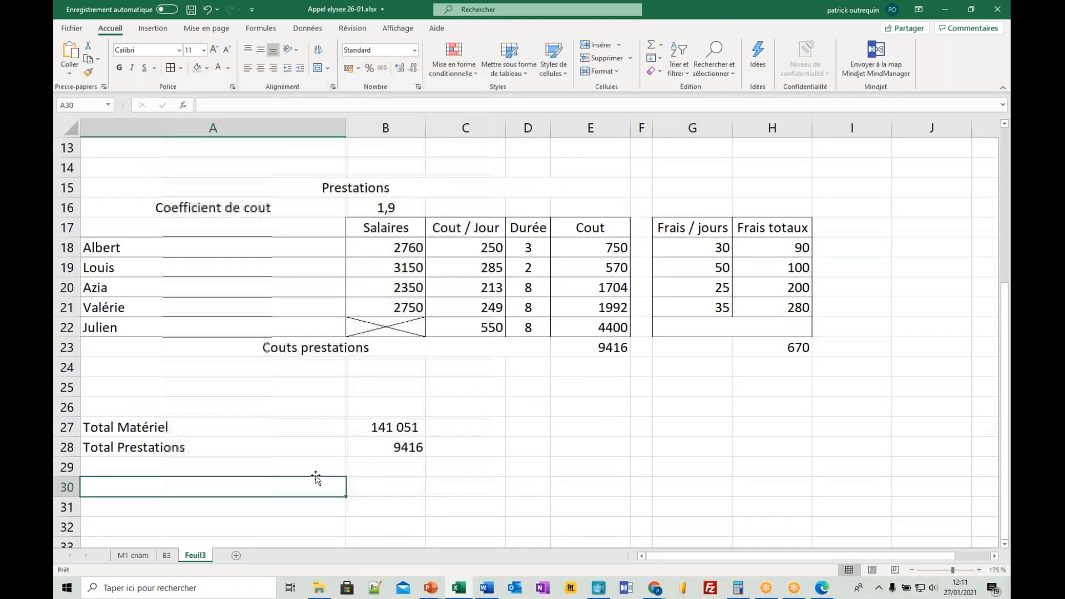
key(Up)
text(Cout totaux)
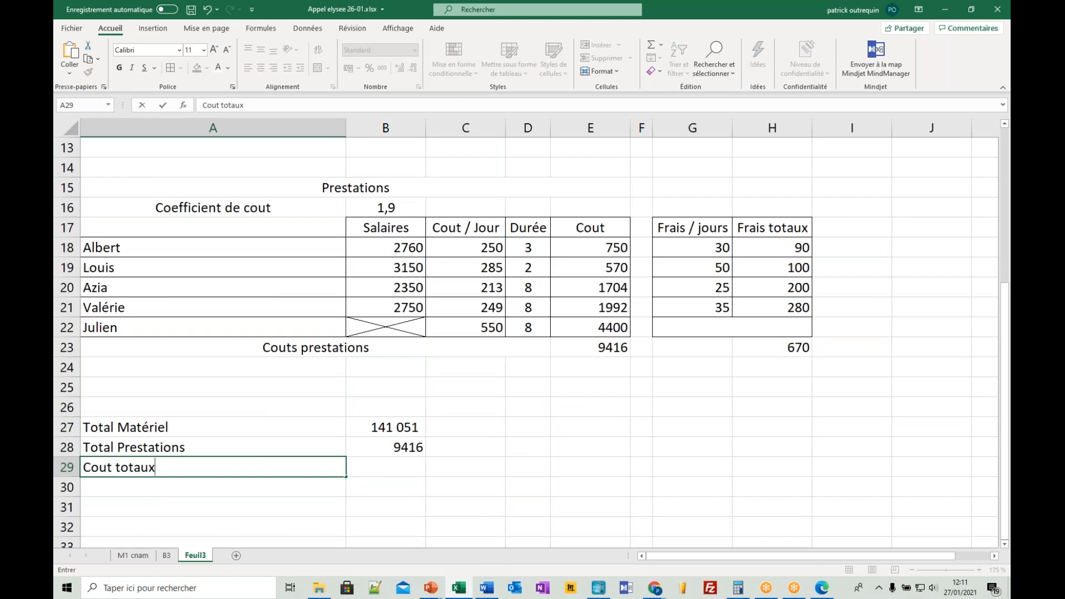
- Calculate the overall cost in B29 as B27+B28
key(Tab)
text(+)
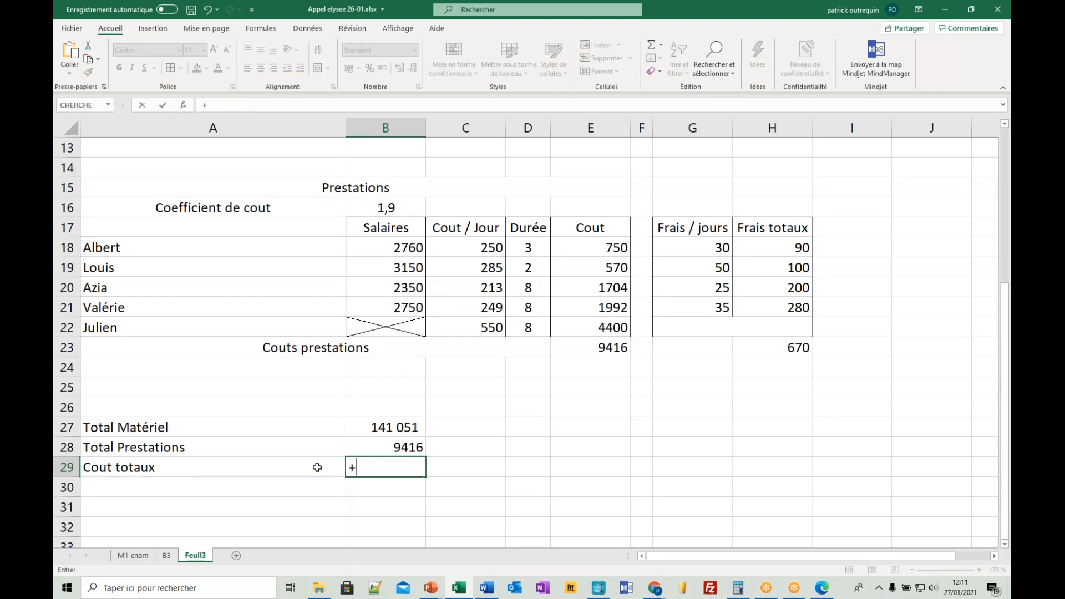
key(Up)
key(Up)
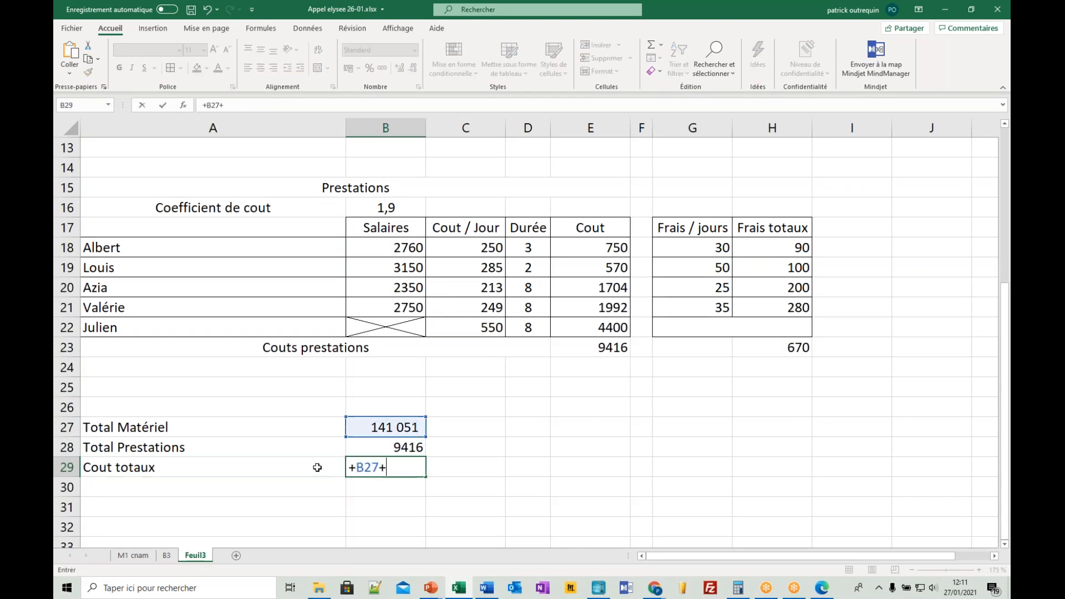
text(+)
key(Up)
key(Return)
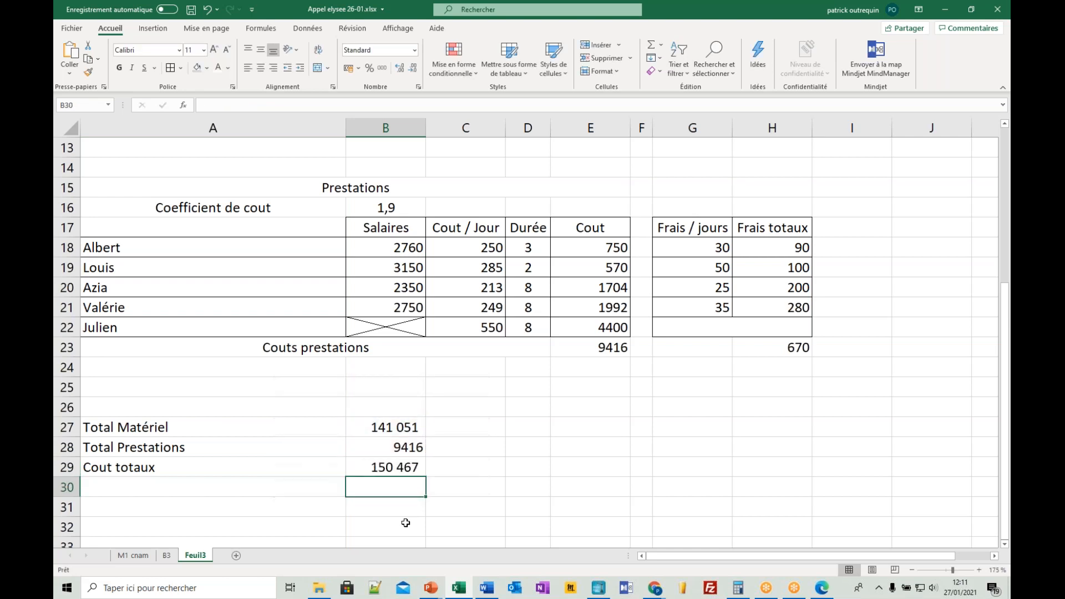
- Format the summary amounts in B27:B29 with a thousands separator and no decimals
drag(396, 428, 397, 462)
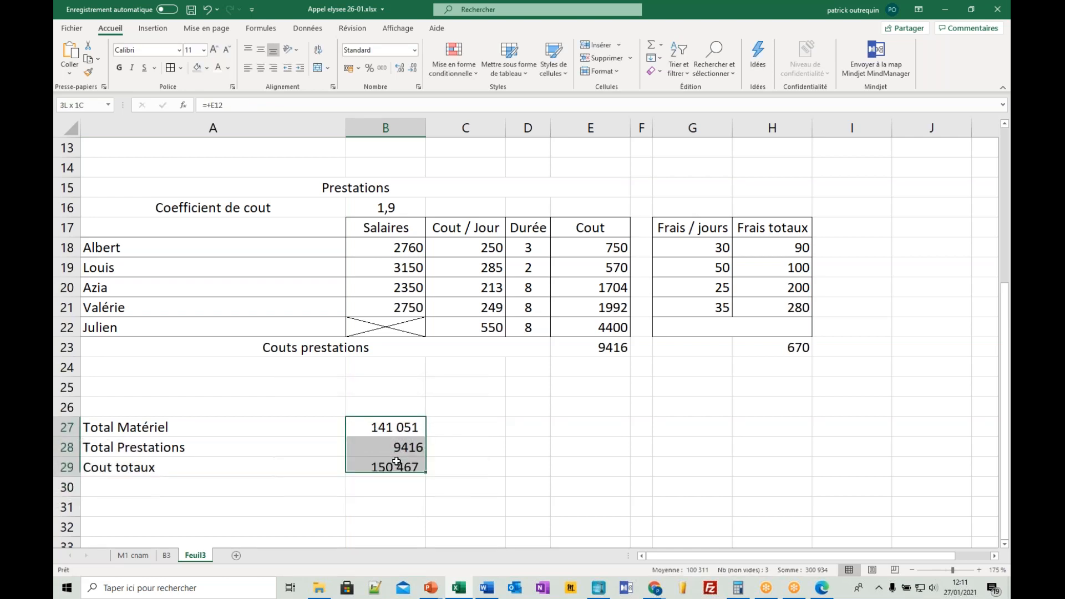
click(382, 68)
click(413, 68)
click(413, 68)
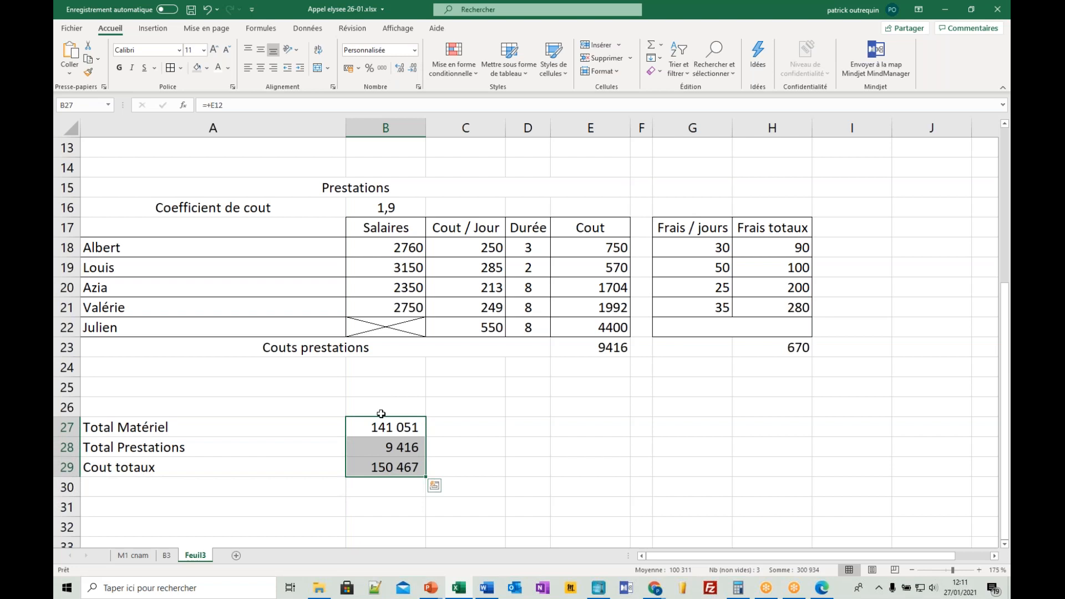
- Make the Cout totaux label and amount in A29:B29 bold
click(380, 470)
drag(313, 467, 377, 466)
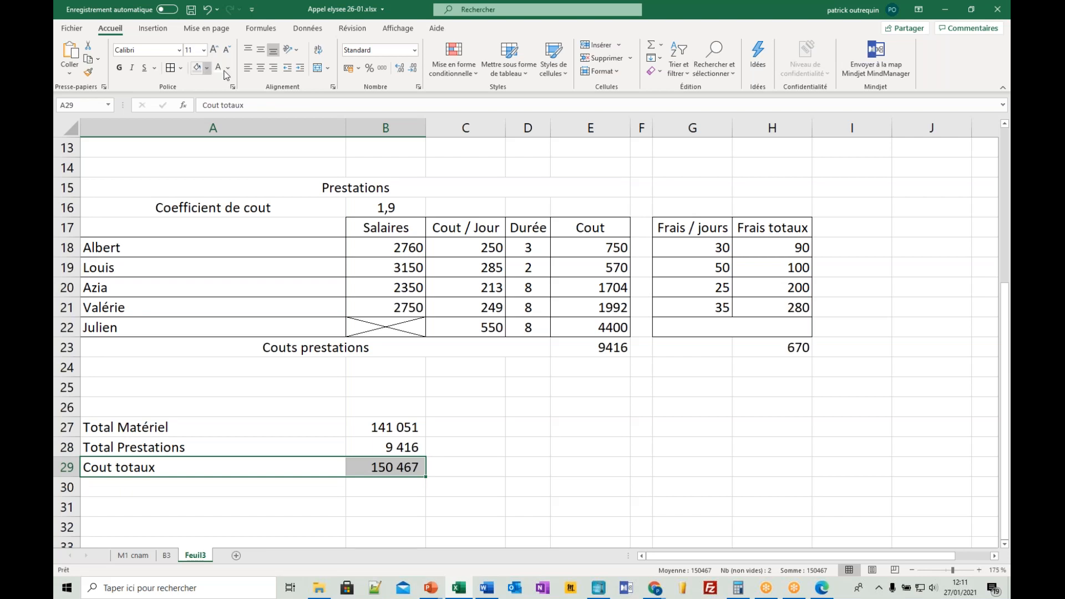
click(118, 68)
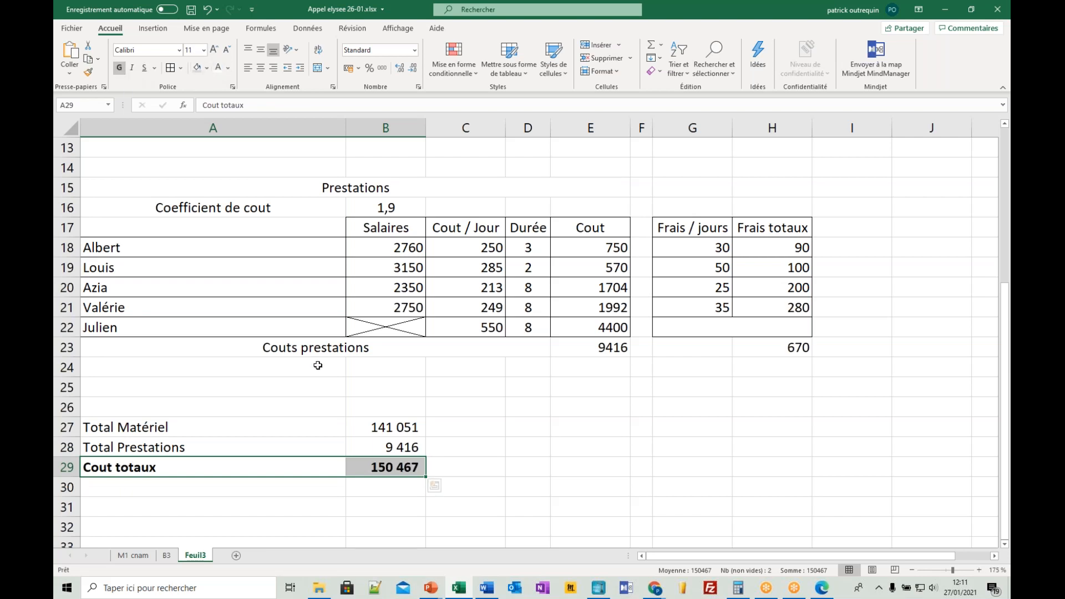
- Test the cost model with a Coefficient de cout of 1,93 in B16 and check the totals in B27 and B28
click(318, 366)
click(385, 208)
text(1,93)
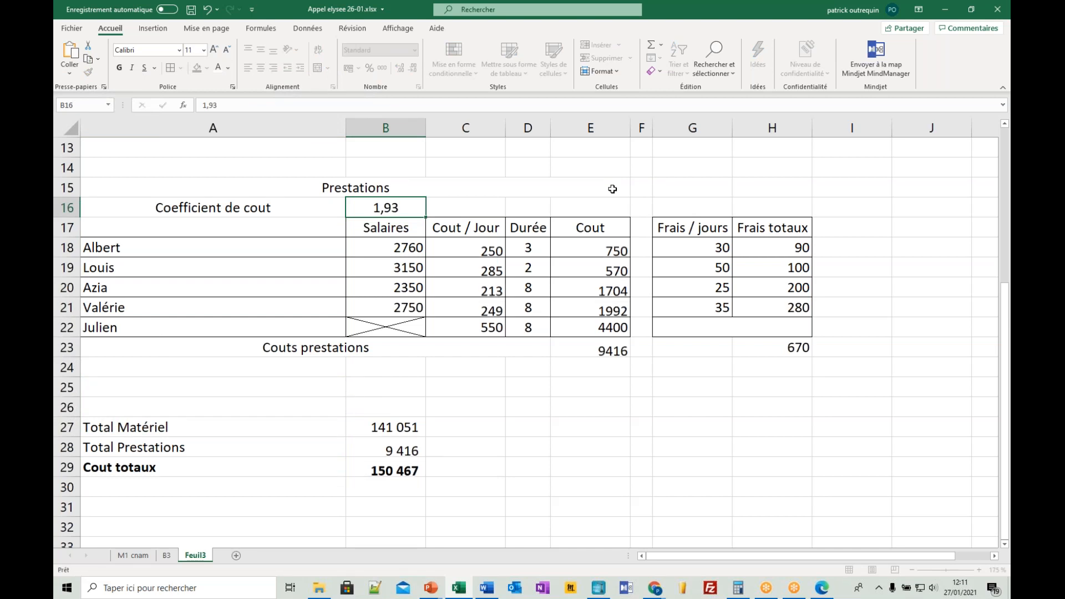
key(Return)
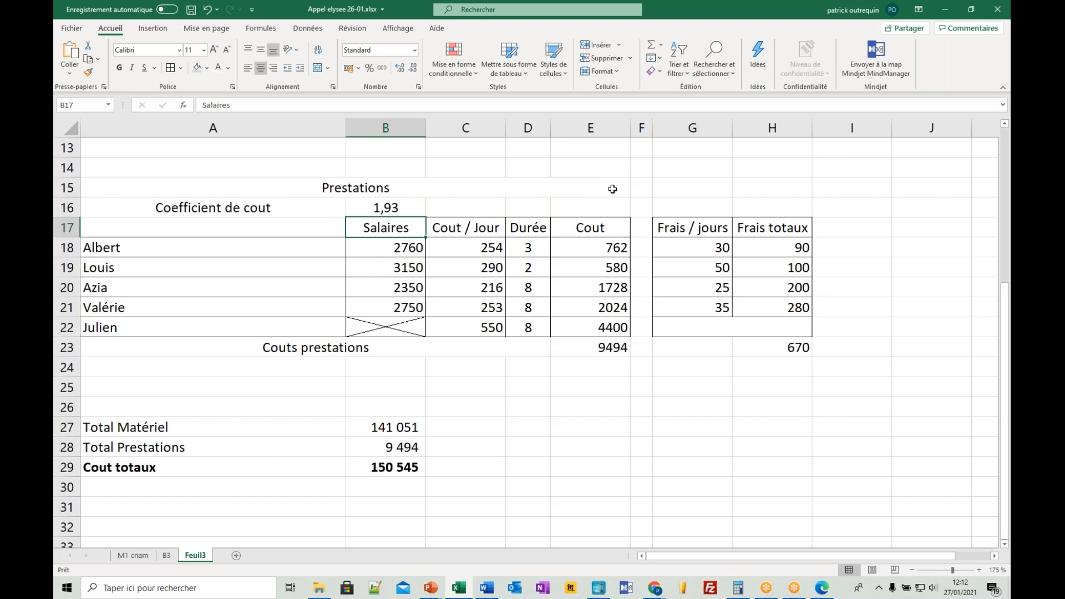
click(387, 427)
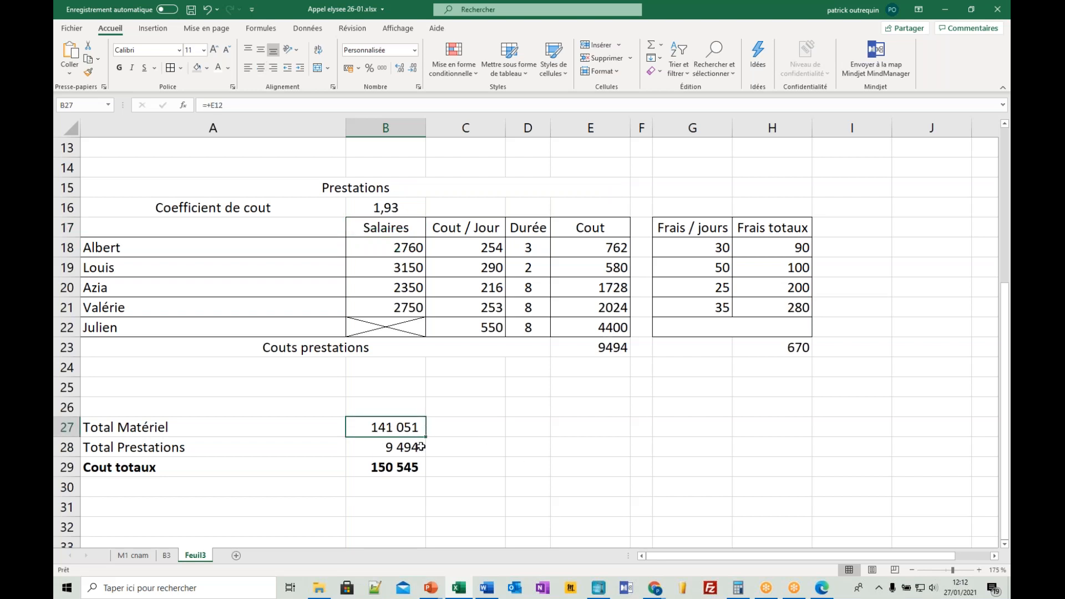
click(365, 447)
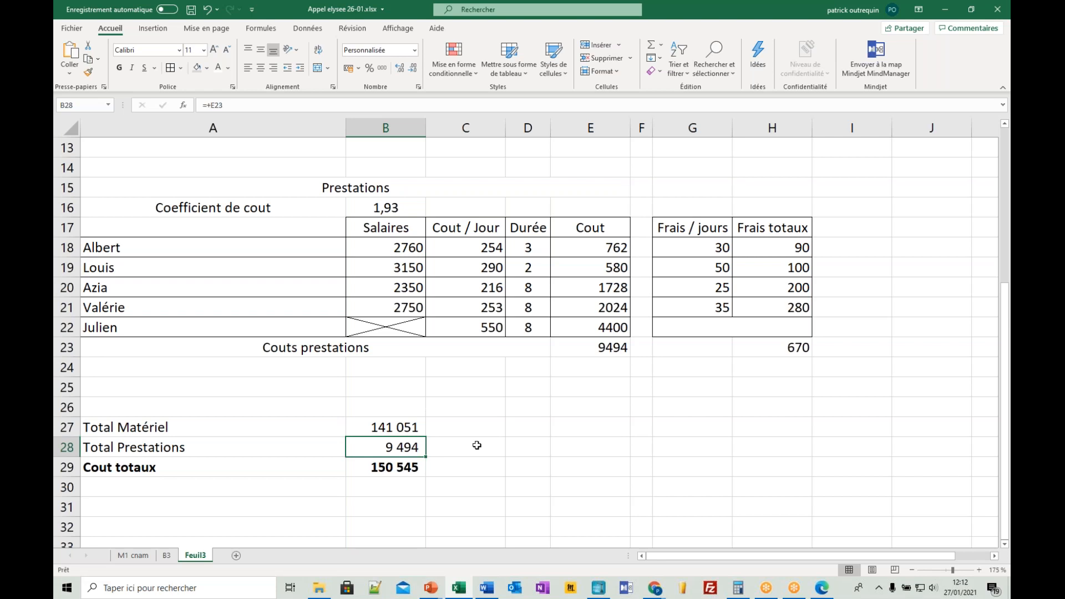
- Set the Coefficient de cout in B16 back to 1,9
click(409, 210)
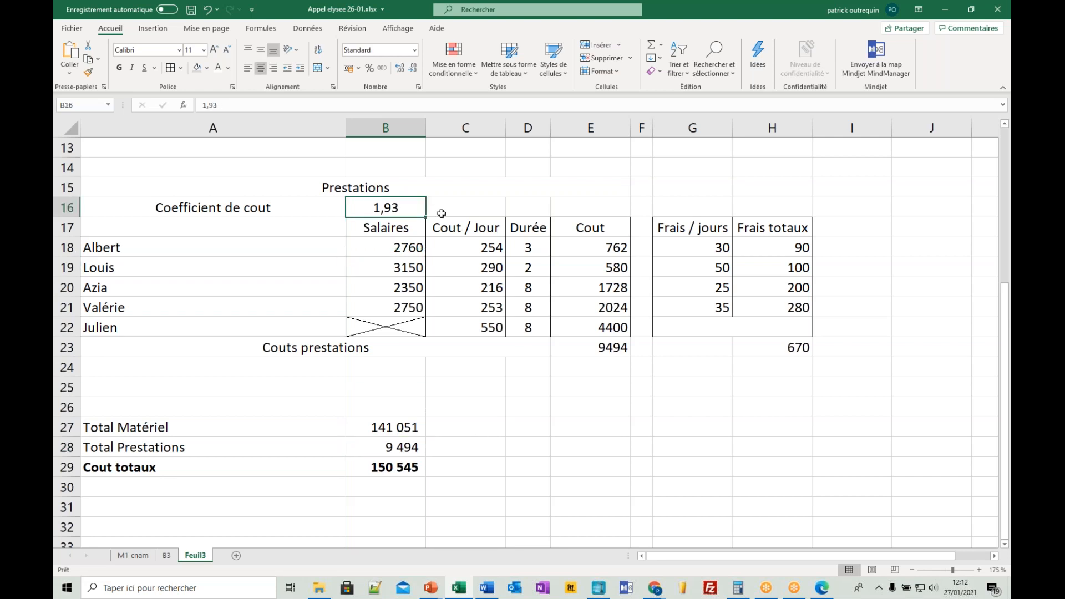
text(19)
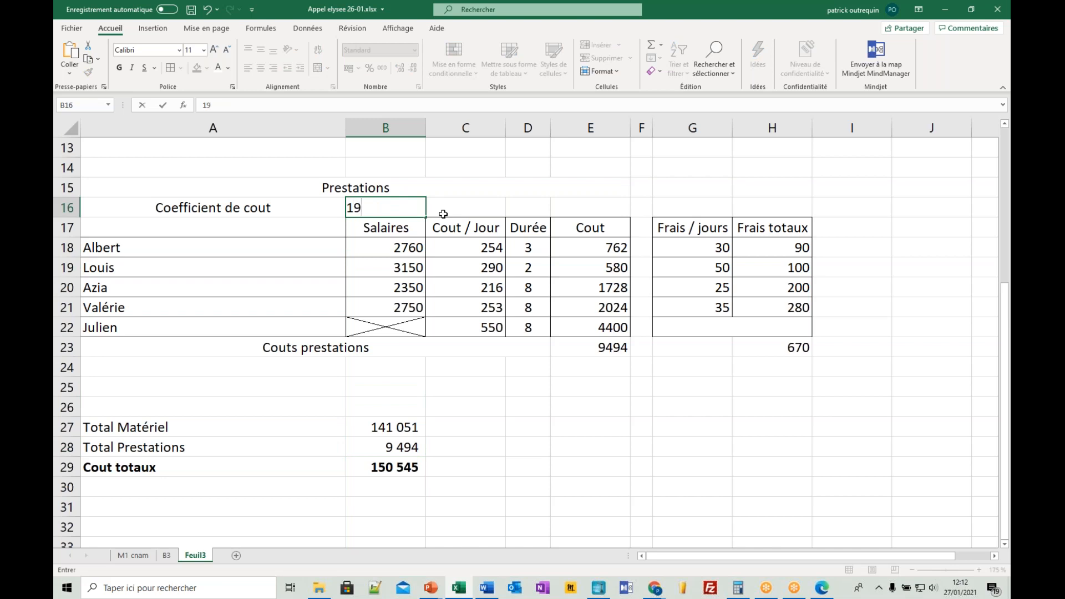
key(BackSpace)
text(,9)
key(Return)
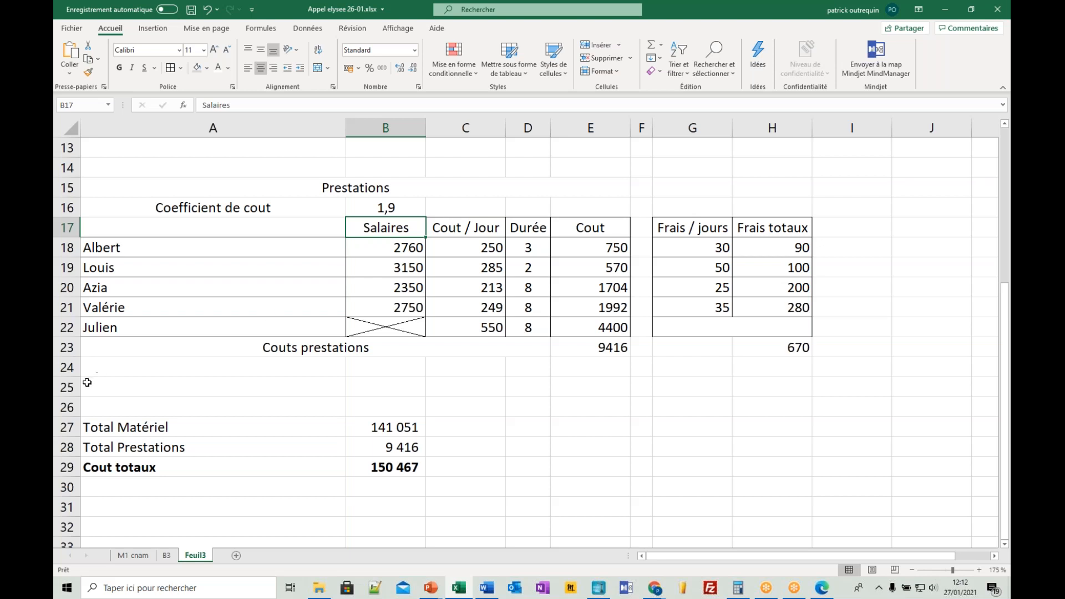
click(69, 387)
right_click(69, 388)
key(Escape)
- Merge and center A26:B26 above the summary and title it SYNTHESE
drag(202, 407, 371, 406)
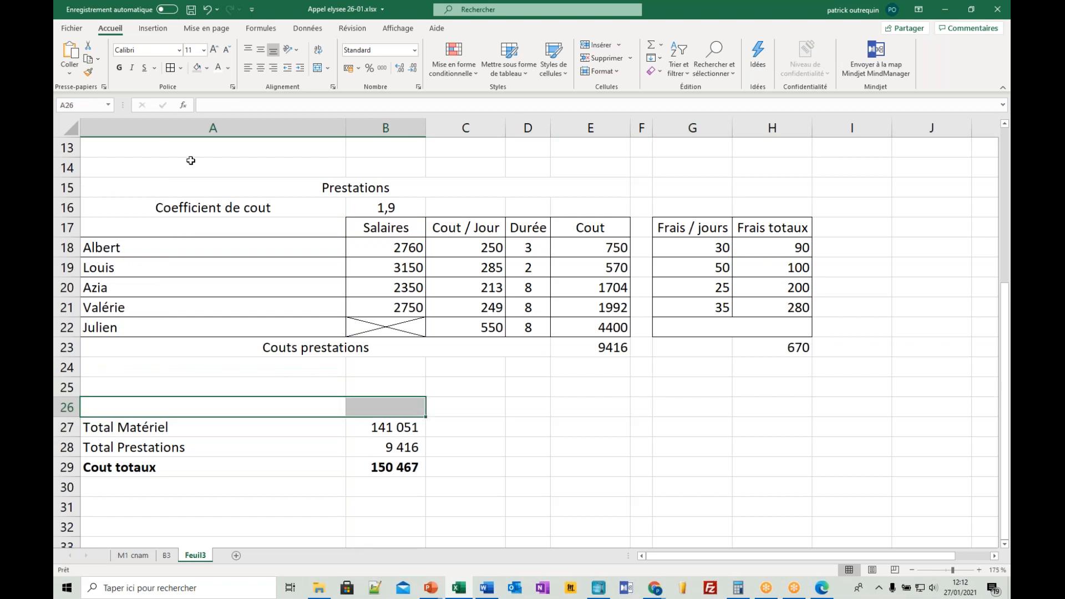
click(320, 71)
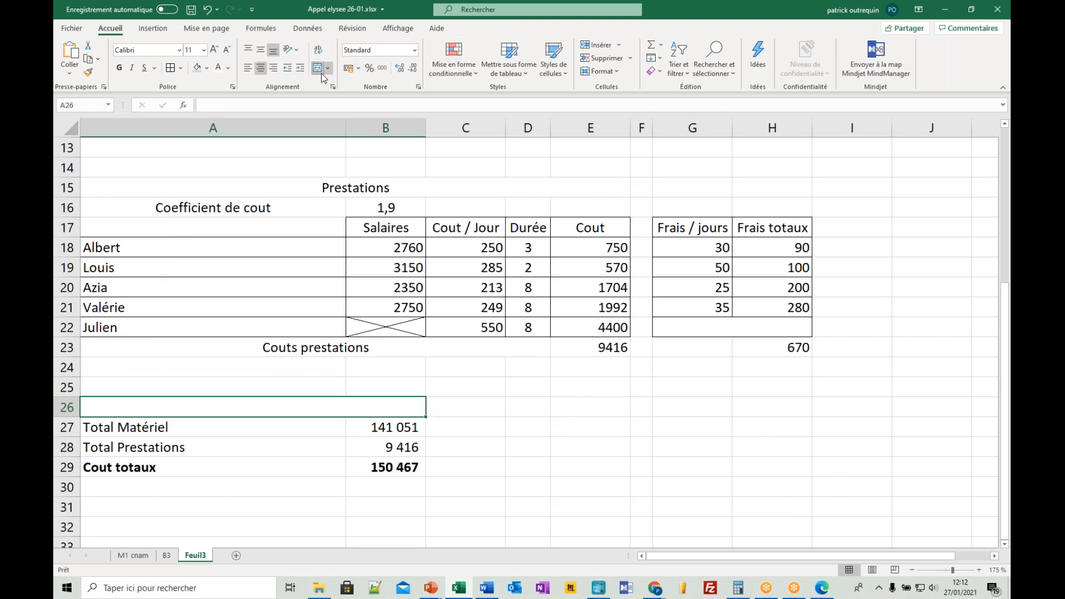
text(SYNTH)
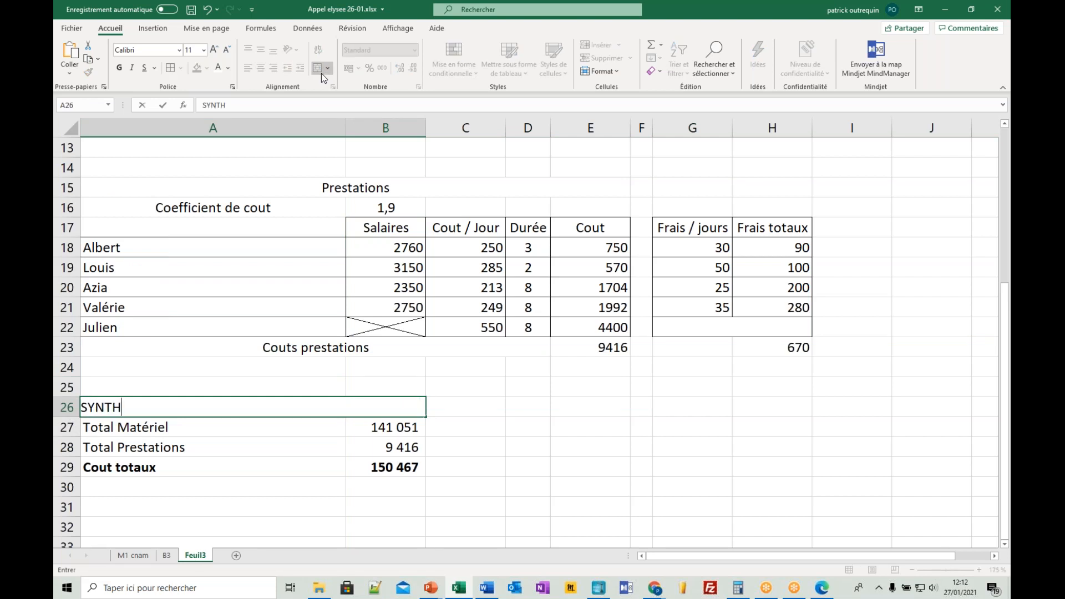
text(ESE)
key(Return)
key(Up)
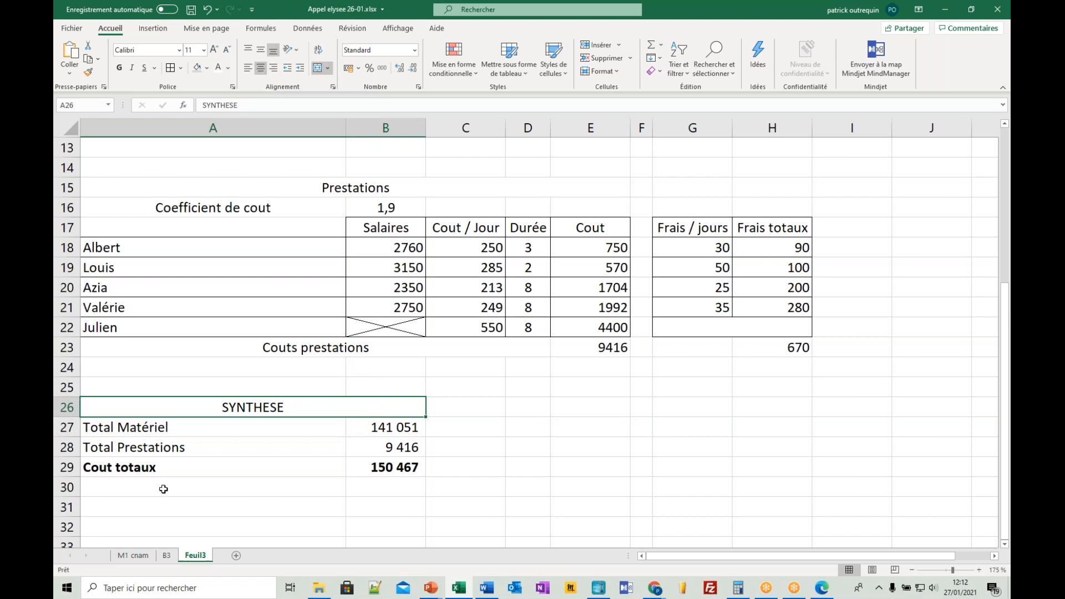
- Label A30 Objectif de marge and enter a margin target of 33% in B30
click(188, 488)
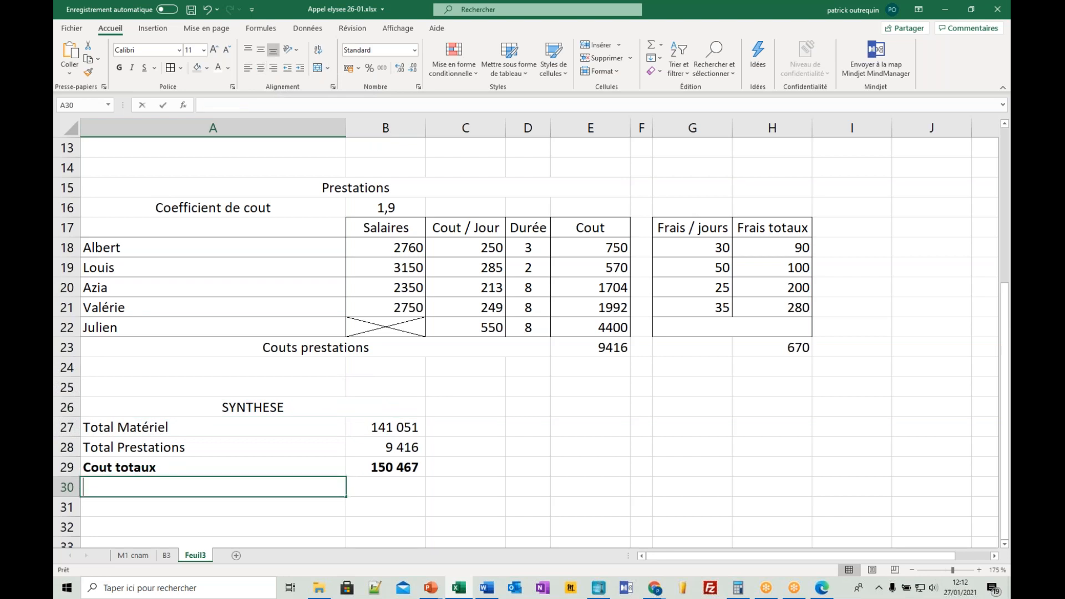
text(Objectif de marge)
key(Tab)
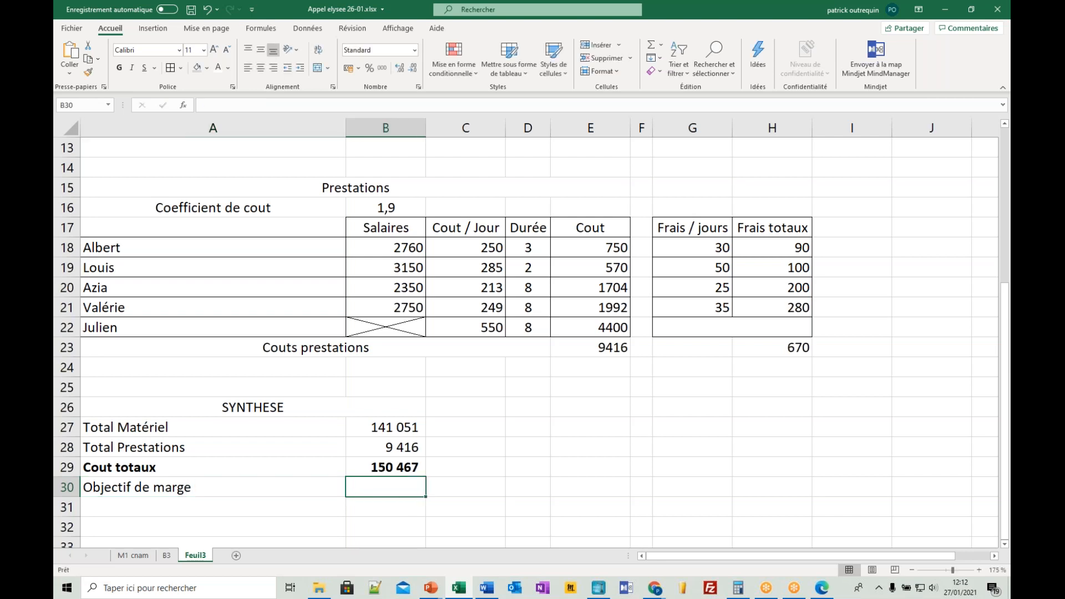
text(33%)
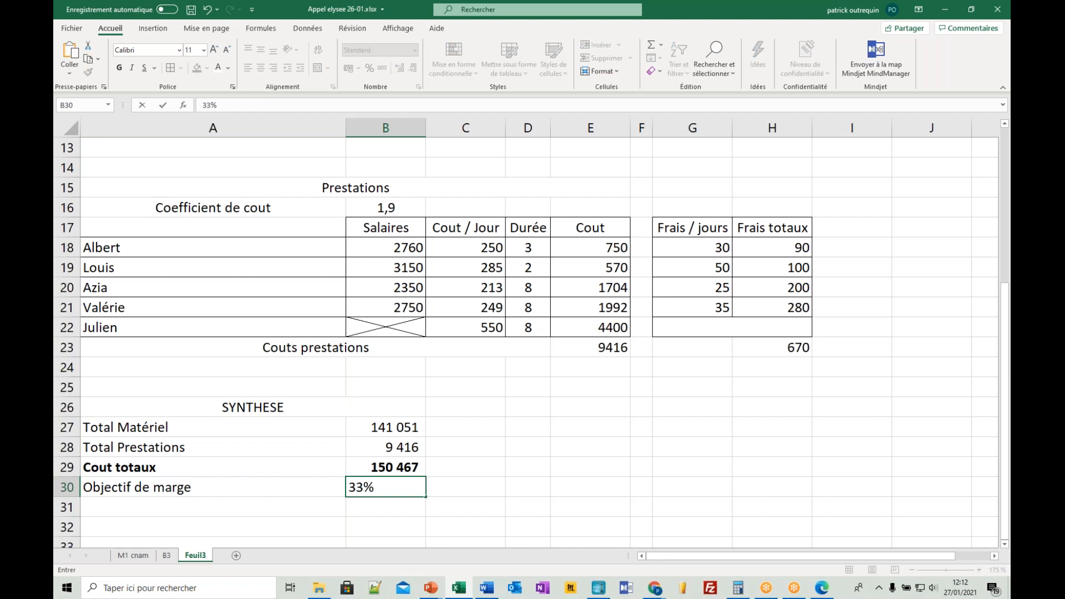
key(Return)
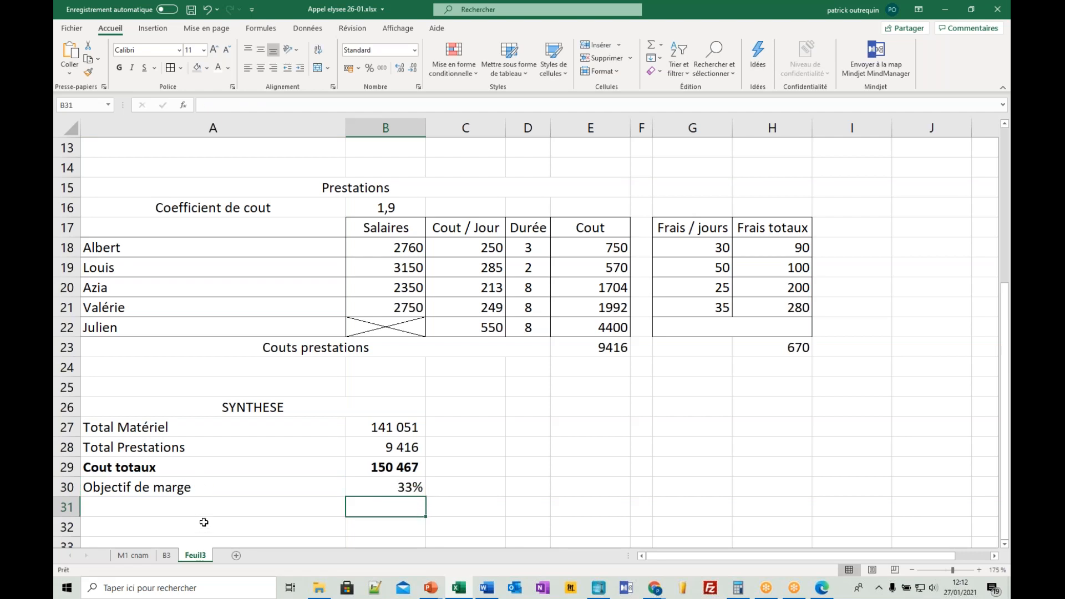
- Enter the label Prix de vente (hors frais) in A31, under Objectif de marge
scroll(203, 522, down, 1)
scroll(205, 511, down, 2)
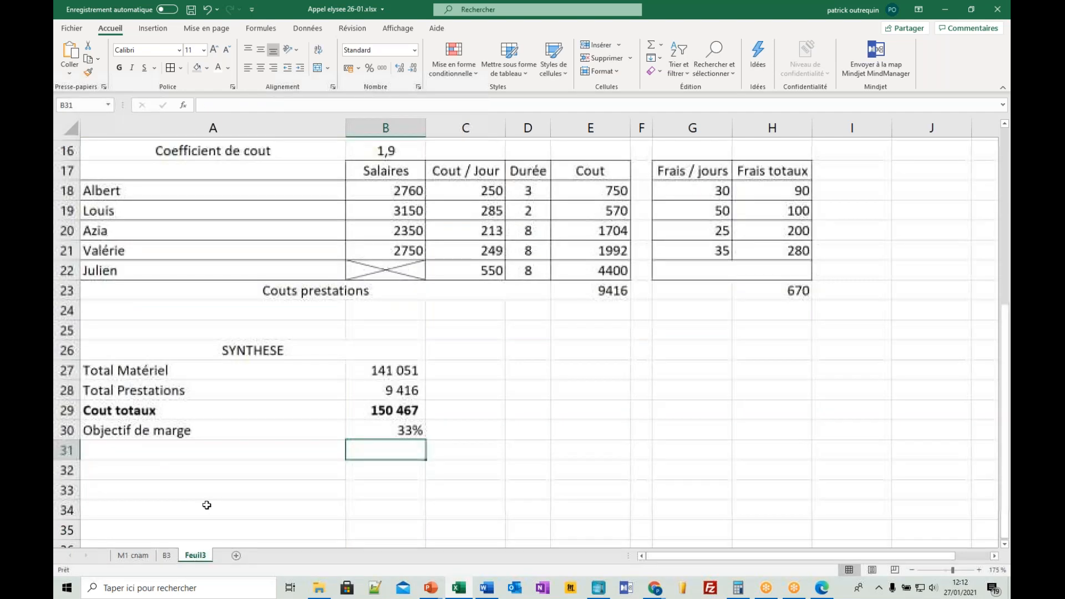
click(262, 452)
text(Prix de vent)
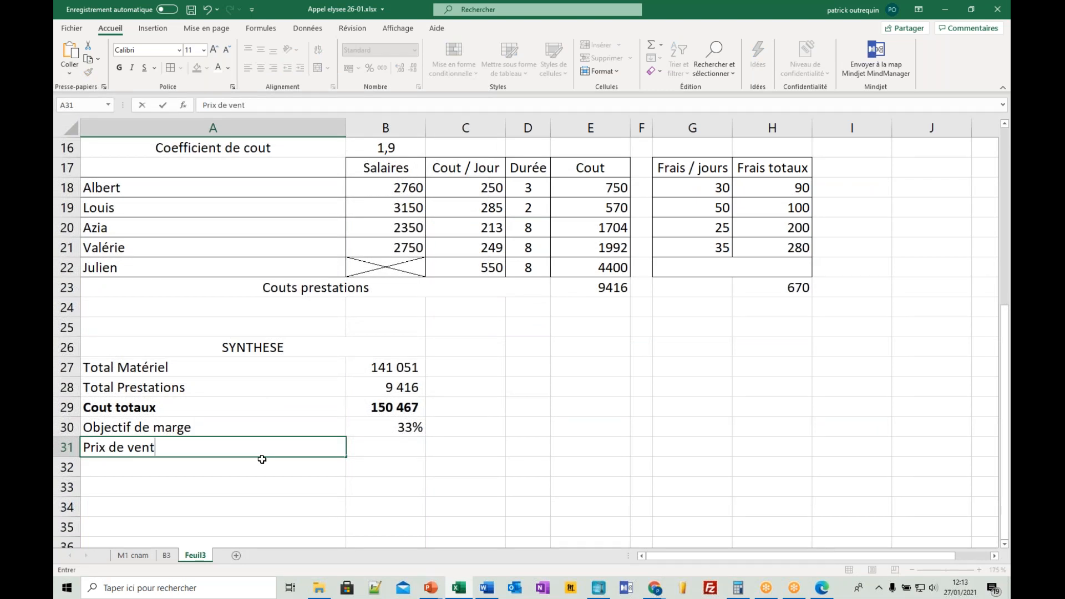
text(e (hors frais))
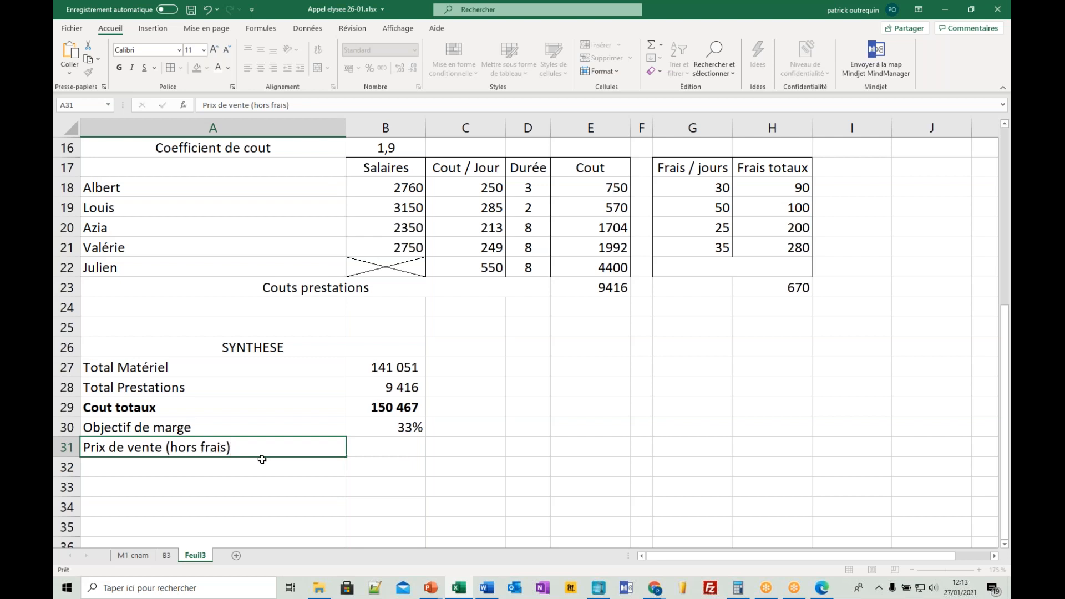
- Calculate the selling price in B31 as B29/(1-B30)
key(Tab)
text(+)
key(Up)
key(Up)
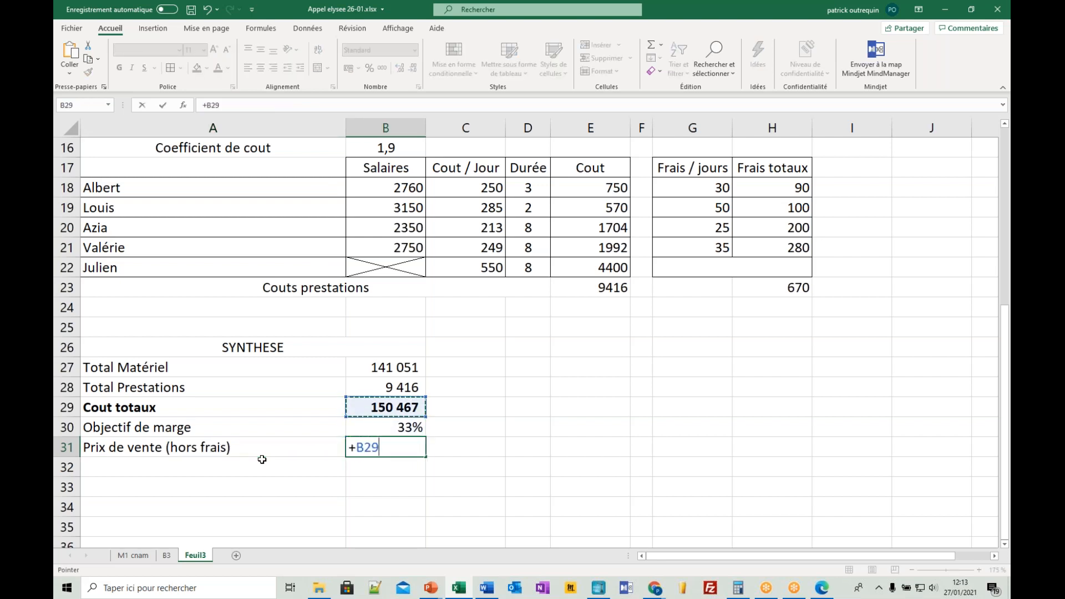
text(/(1-)
key(Up)
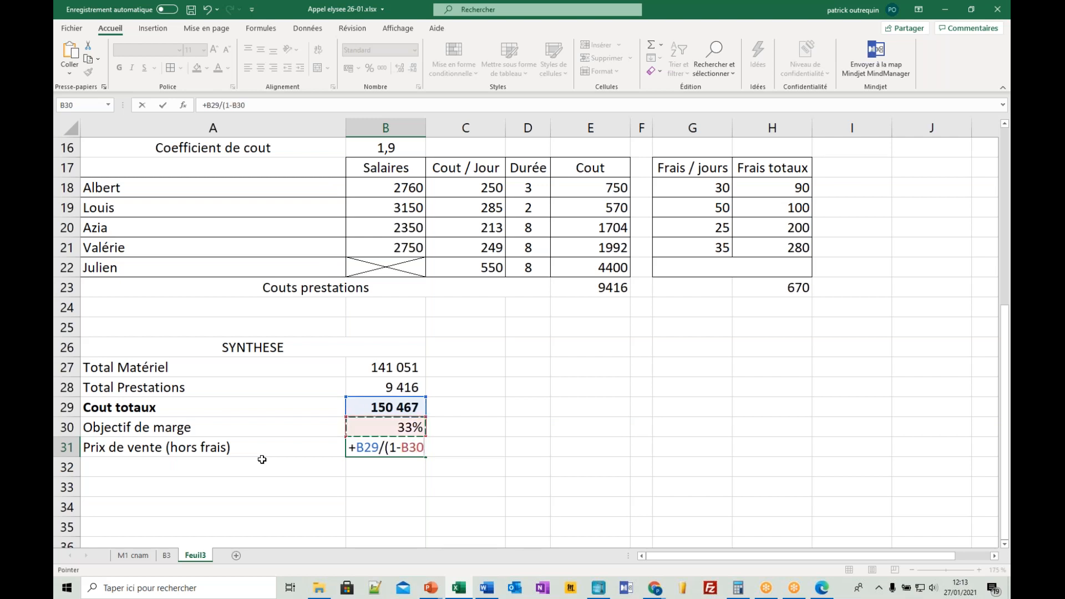
text())
key(Return)
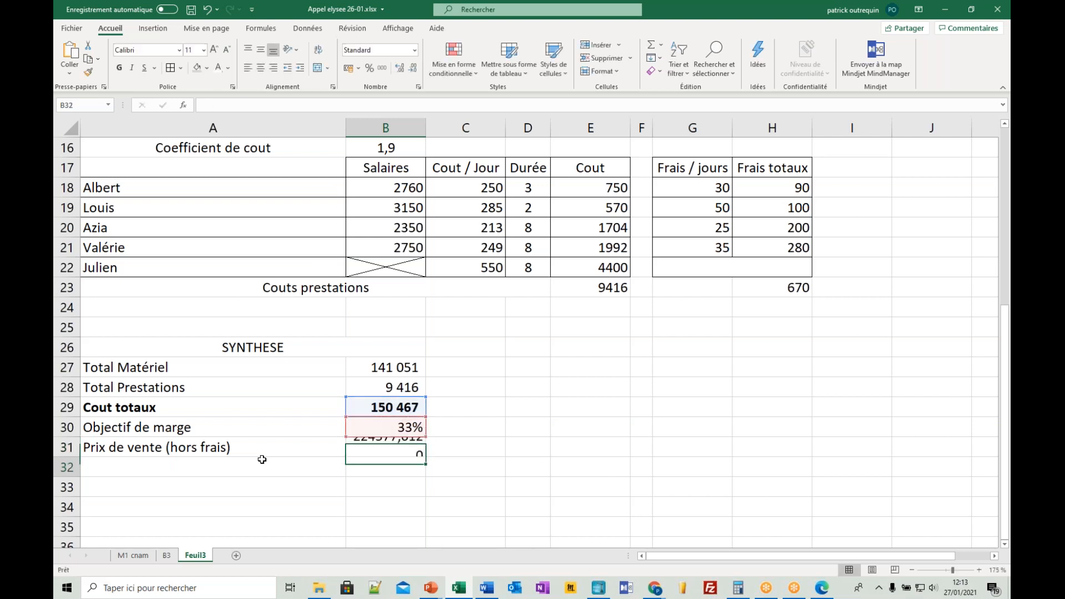
- Wrap the B31 selling price formula in ARRONDI with 0 decimals, giving =ARRONDI(B29/(1-B30);0)
click(383, 445)
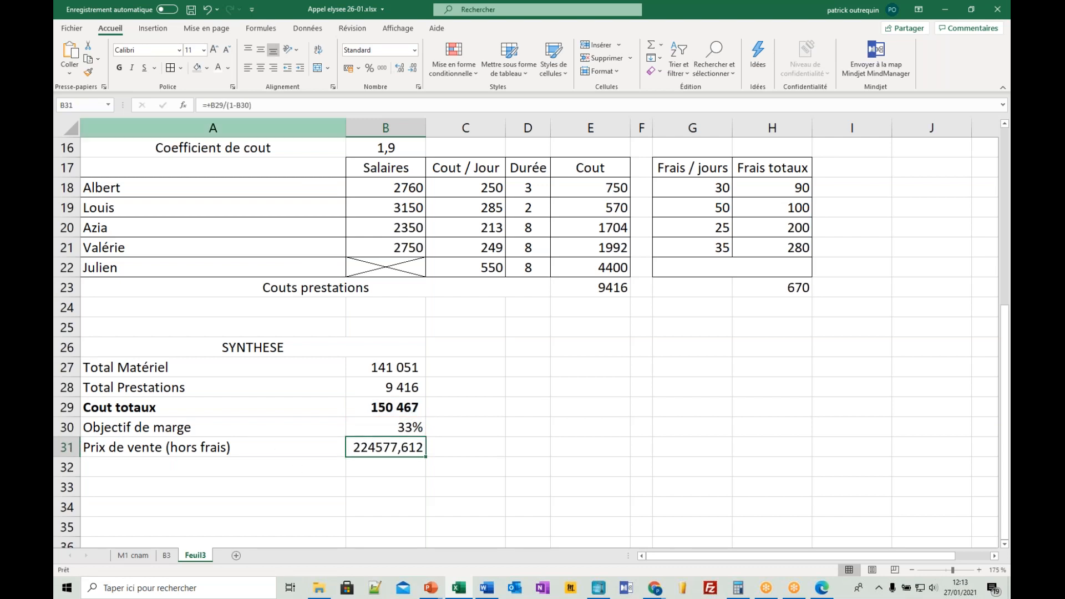
click(205, 104)
key(Delete)
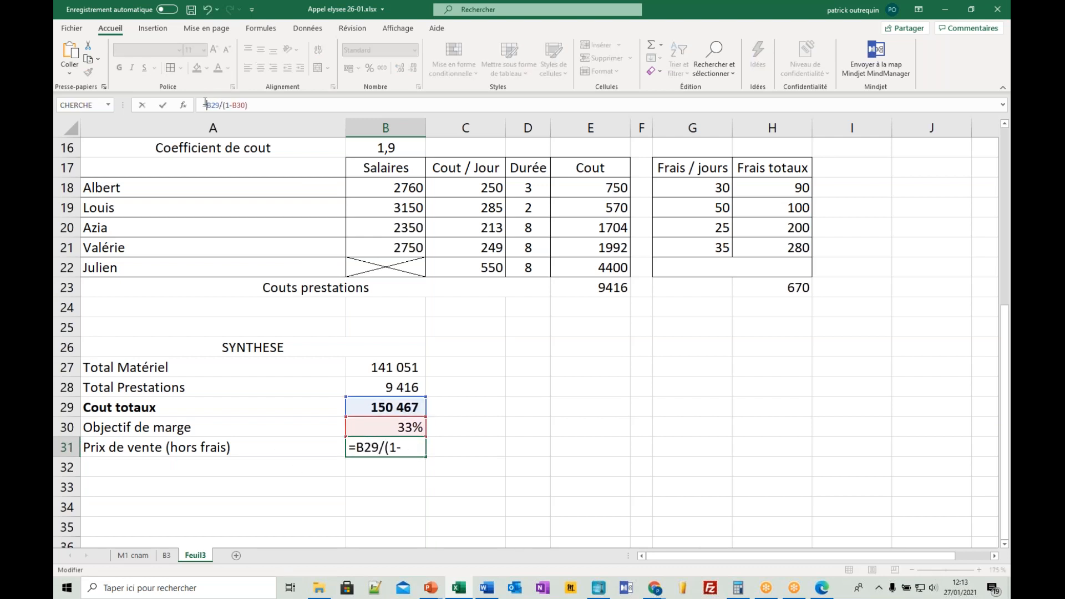
text(arrond)
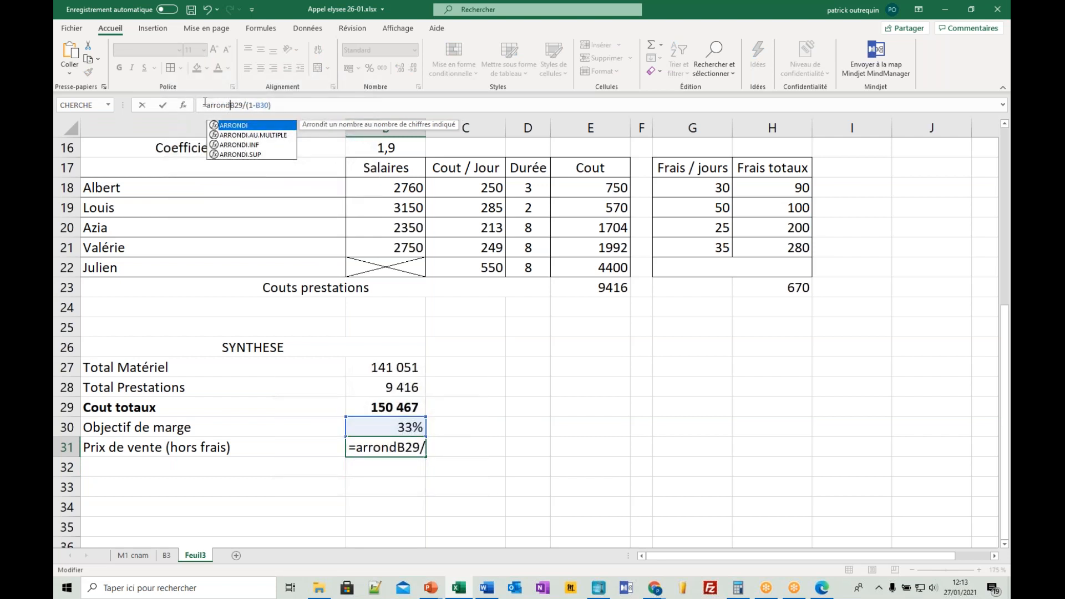
text(i()
click(287, 103)
text(;0)
key(Return)
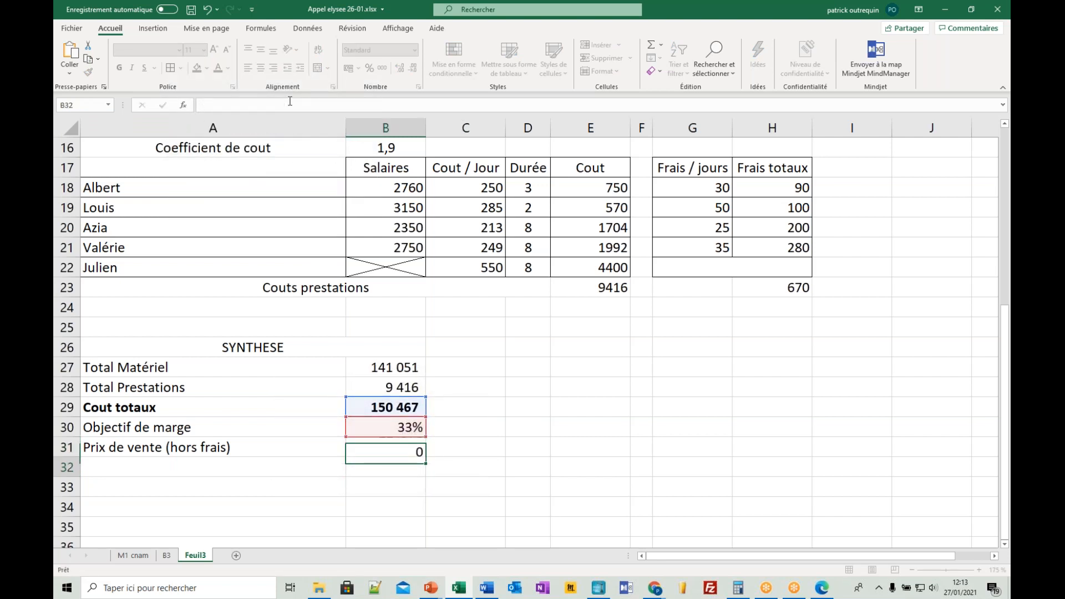
- Format the selling price in B31 with a thousands separator and no decimals, like the other summary amounts
click(383, 407)
drag(366, 368, 369, 408)
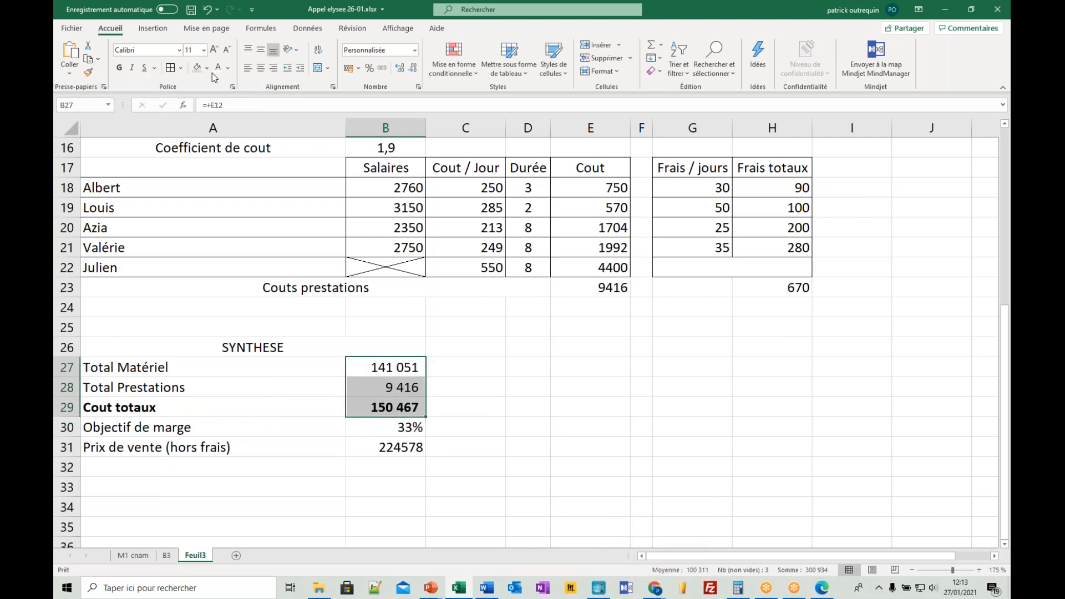
click(395, 410)
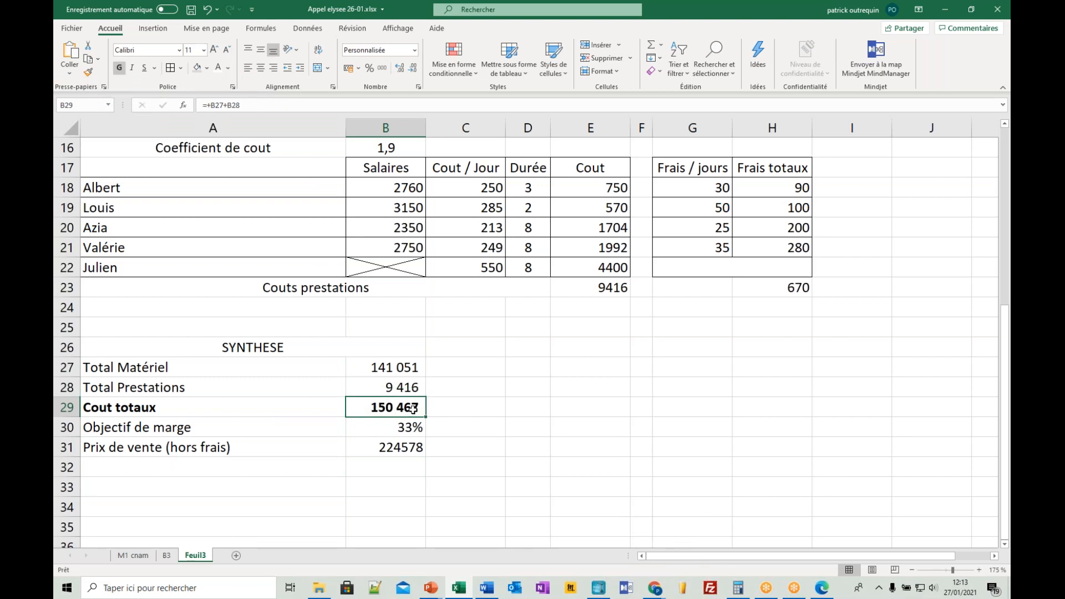
click(378, 448)
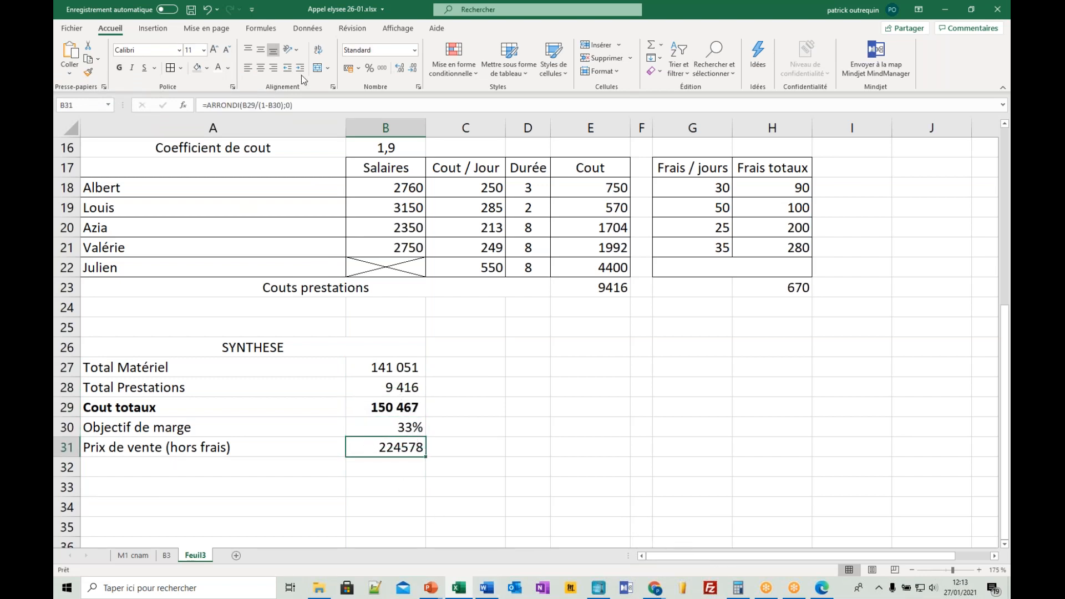
click(386, 72)
click(413, 67)
click(412, 68)
- Review the selling price formula in B31 and the Coefficient de cout in B16
double_click(405, 448)
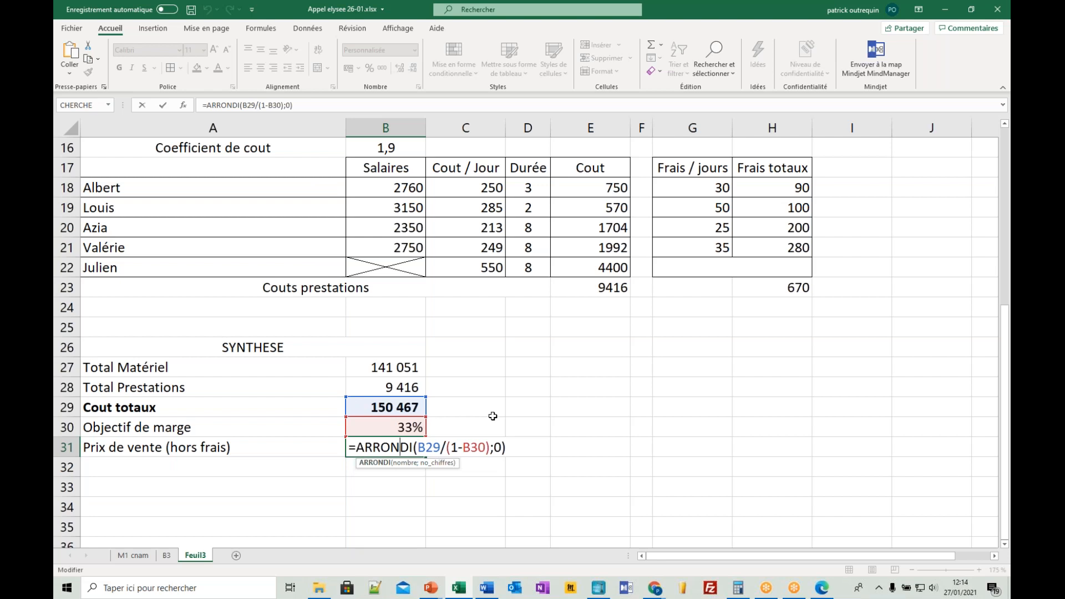
key(Return)
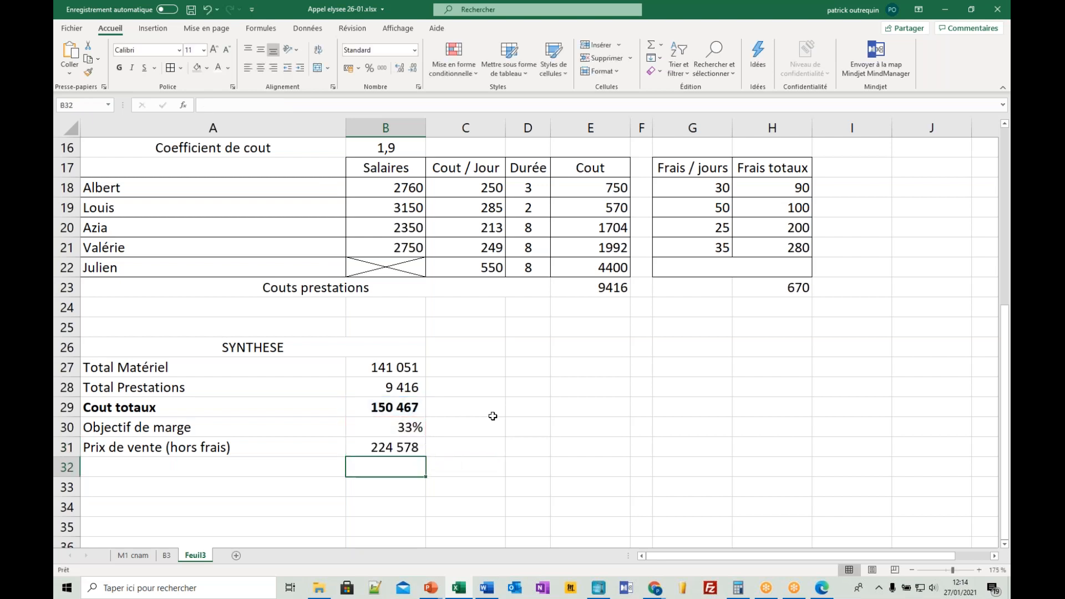
click(416, 149)
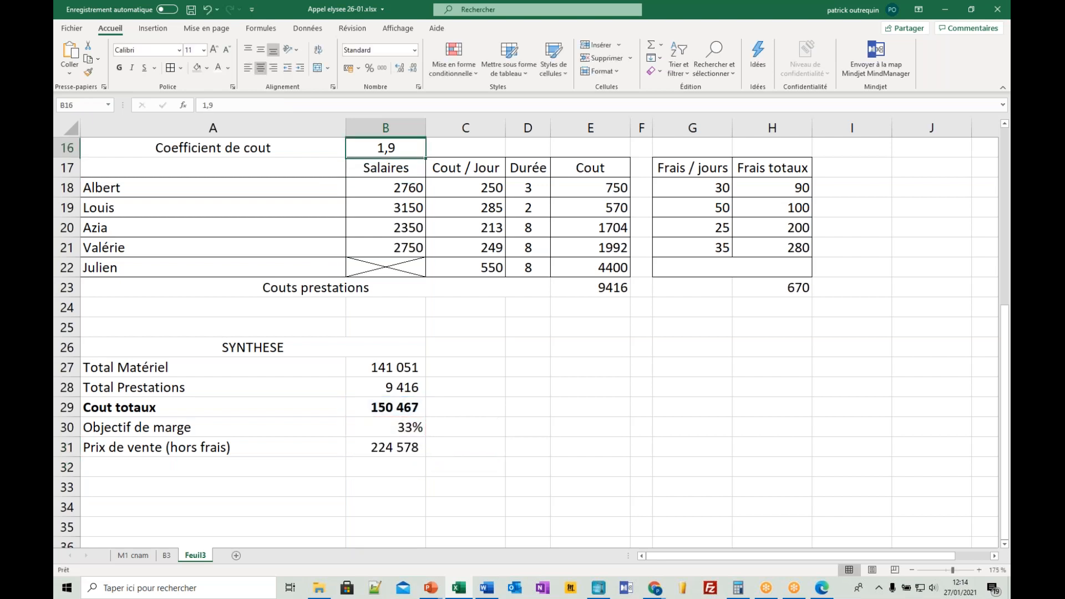
- Try a Coefficient de cout of 1,93 in B16 and restore it to 1,9
text(1,93)
key(Return)
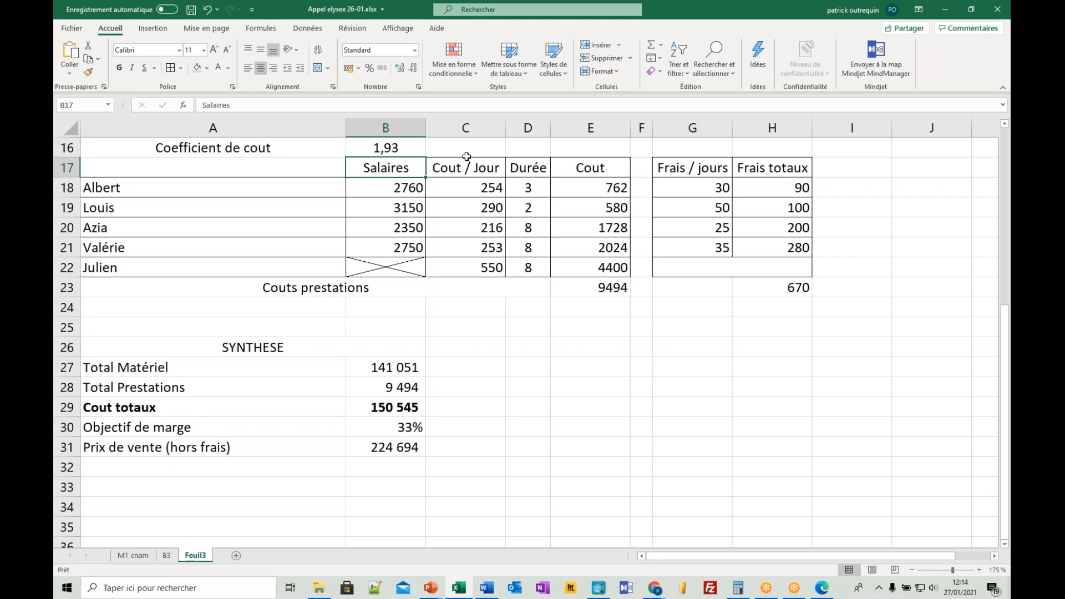
key(Up)
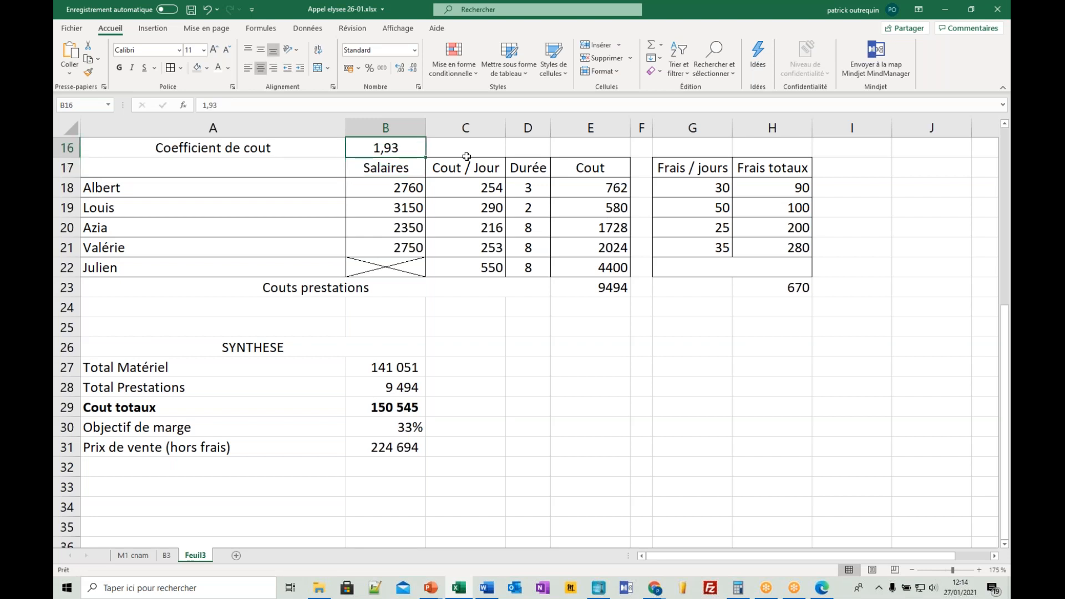
text(1,9)
key(Return)
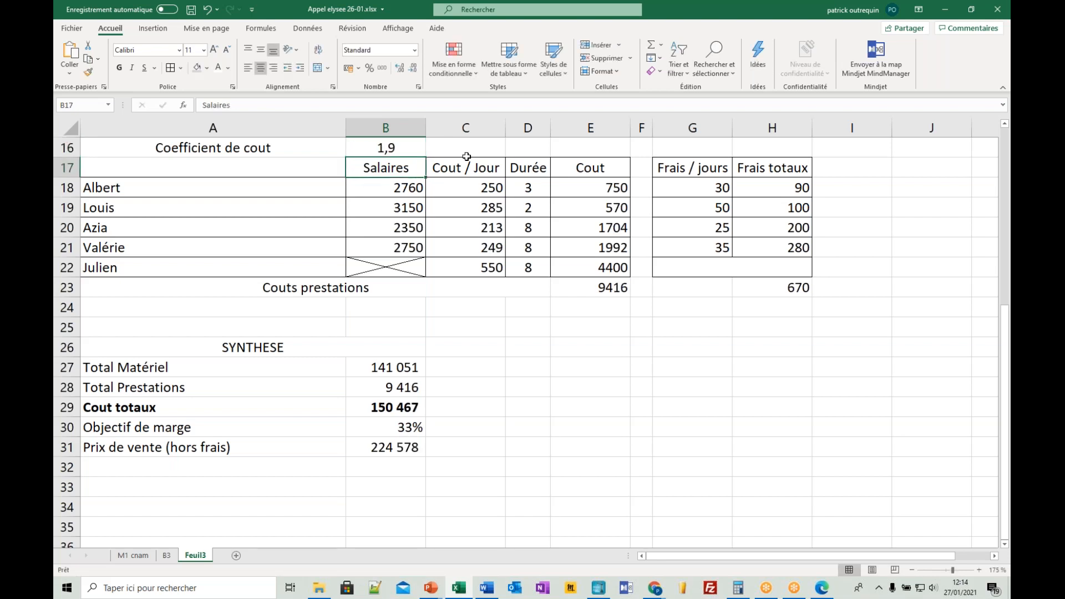
- Set the Coefficient de cout in B16 to 1,93
key(Up)
text(1)
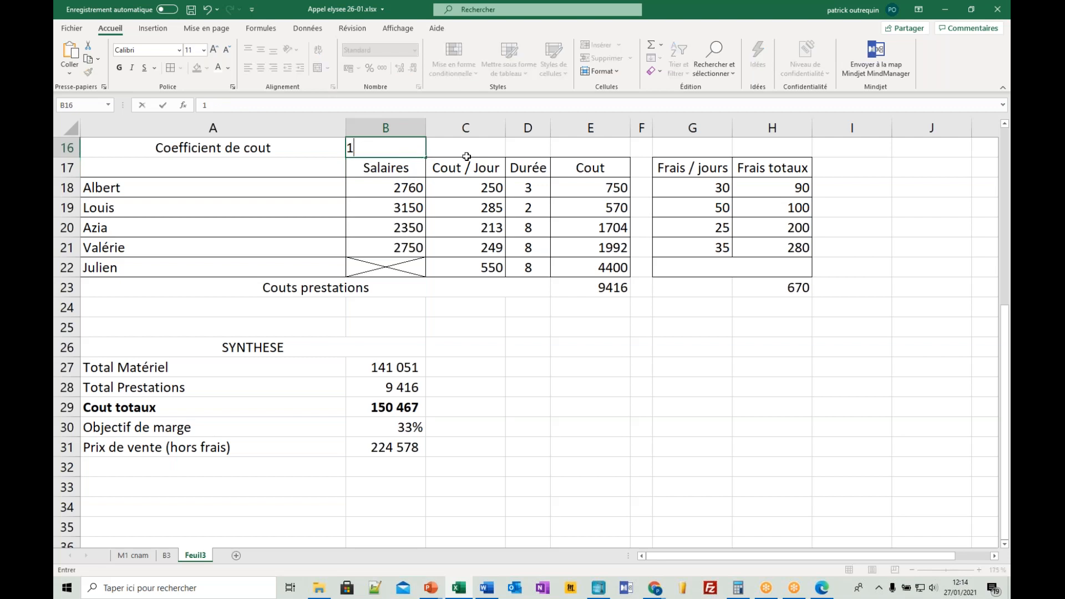
text(,93)
key(Return)
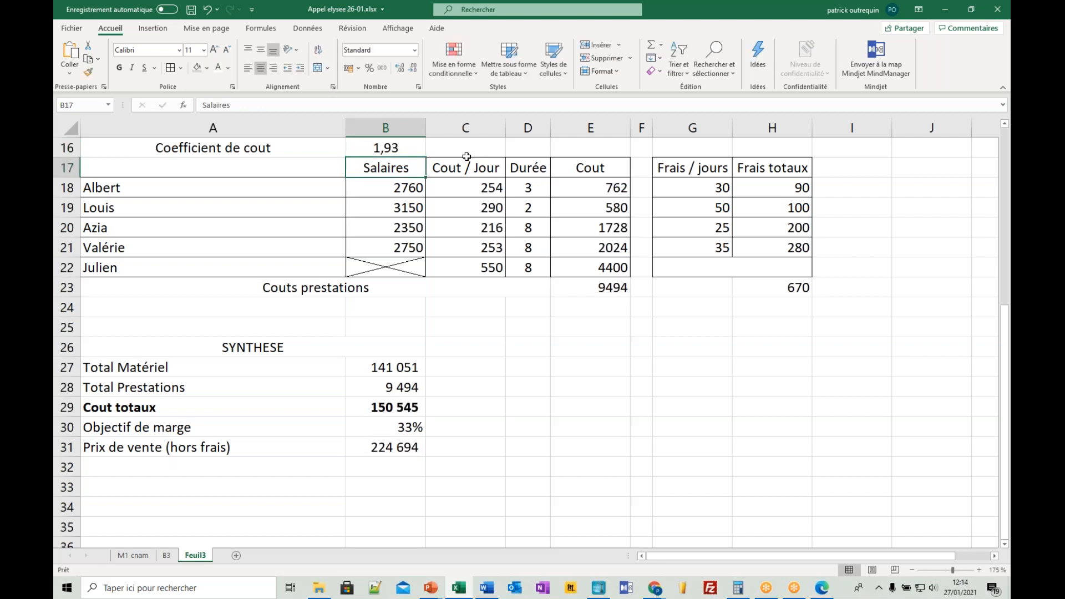
- Make the Prix de vente (hors frais) label and amount in A31:B31 bold and slightly larger
drag(191, 450, 421, 445)
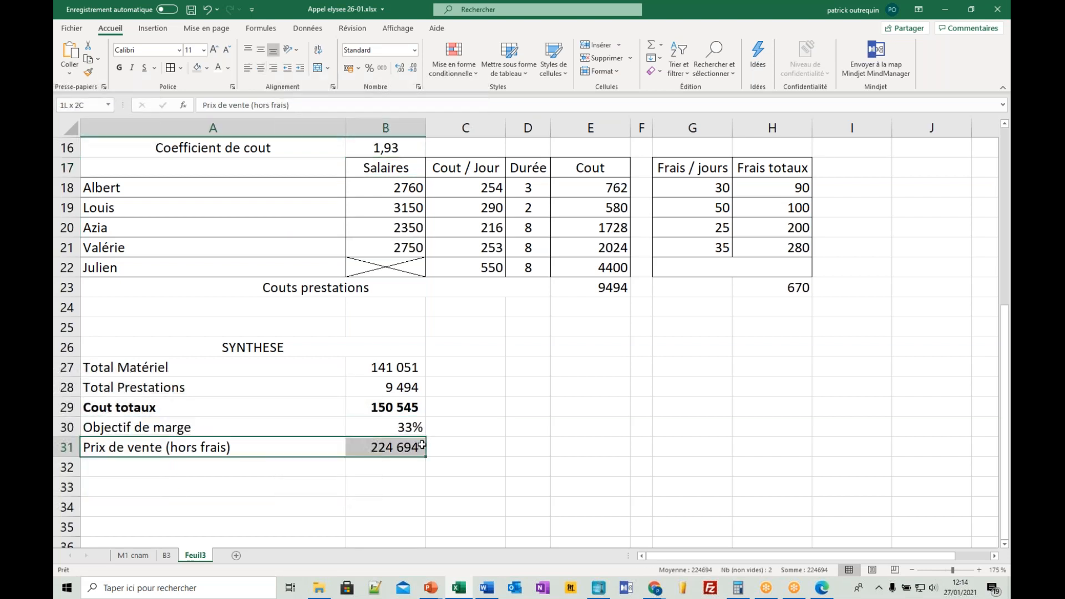
click(119, 67)
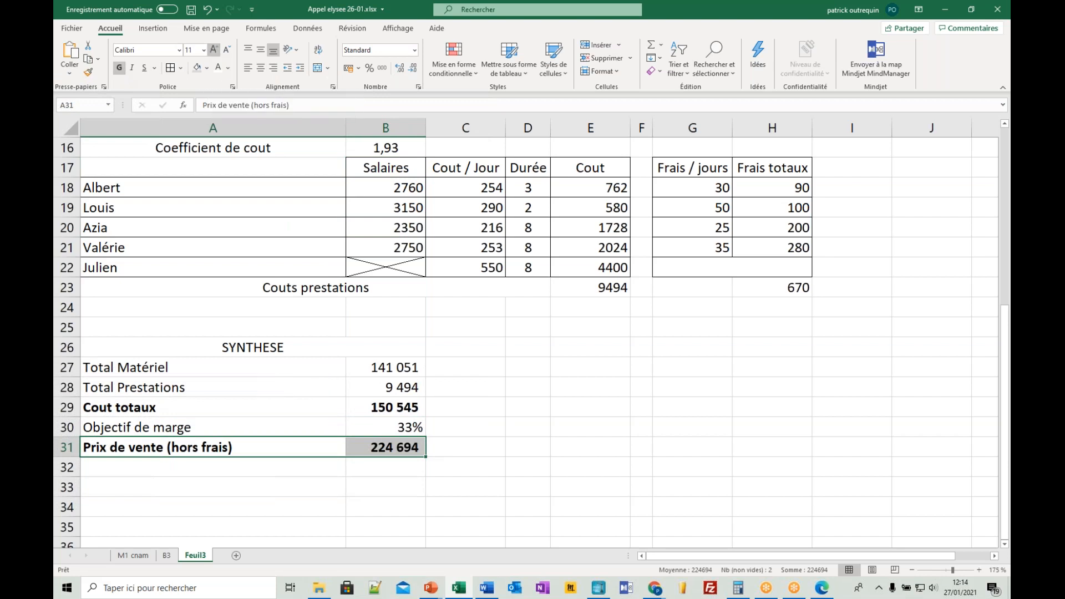
- Add the label "Ffais de séjour" in A32 and link B32 to the total expenses in H23
click(232, 471)
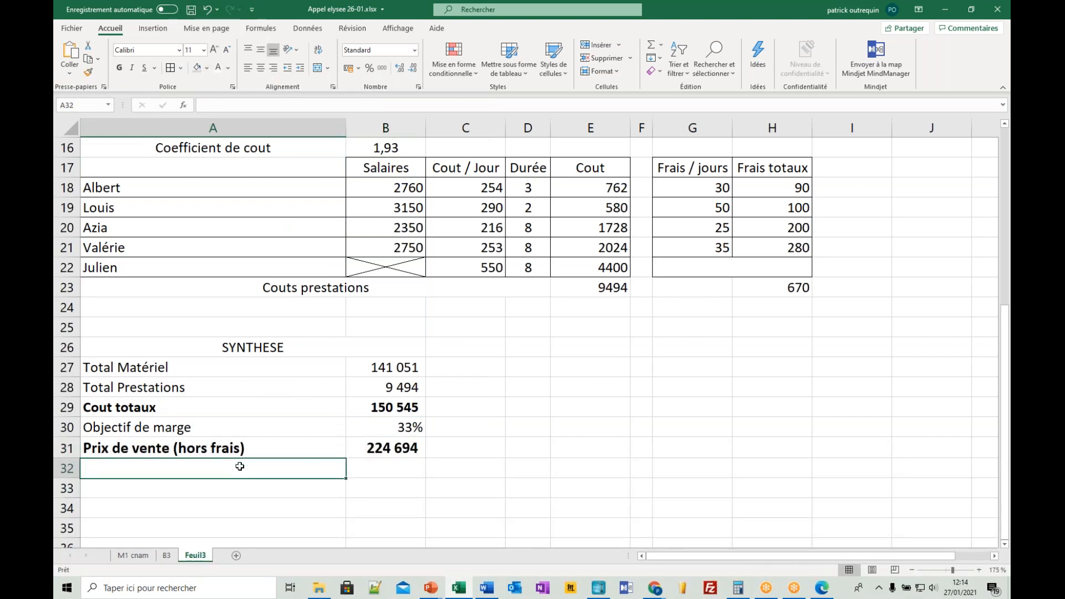
text(Ffais de d)
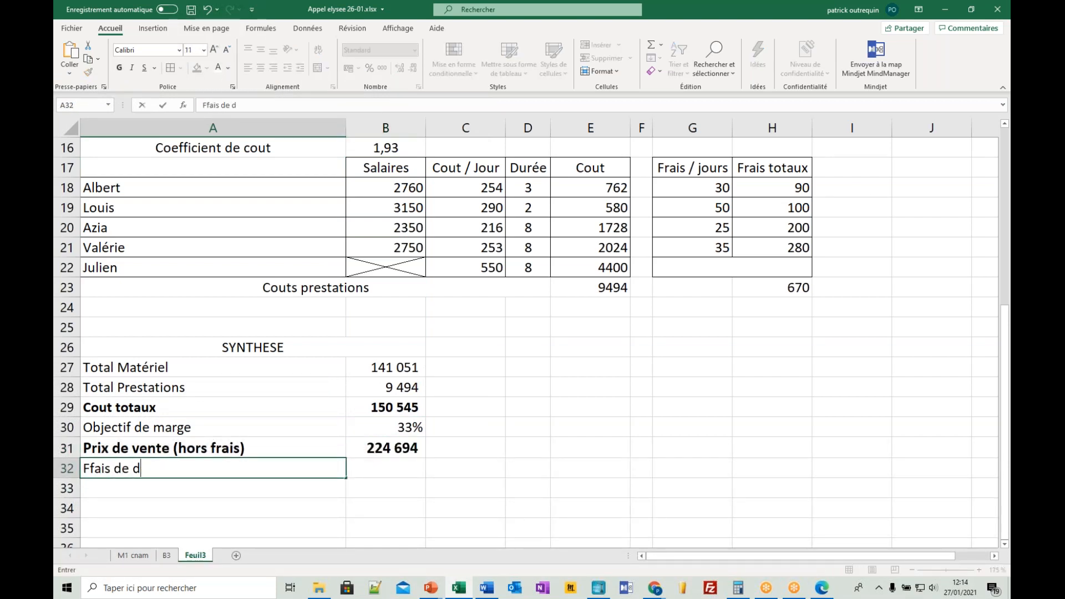
key(BackSpace)
text(séjour)
key(Tab)
text(+)
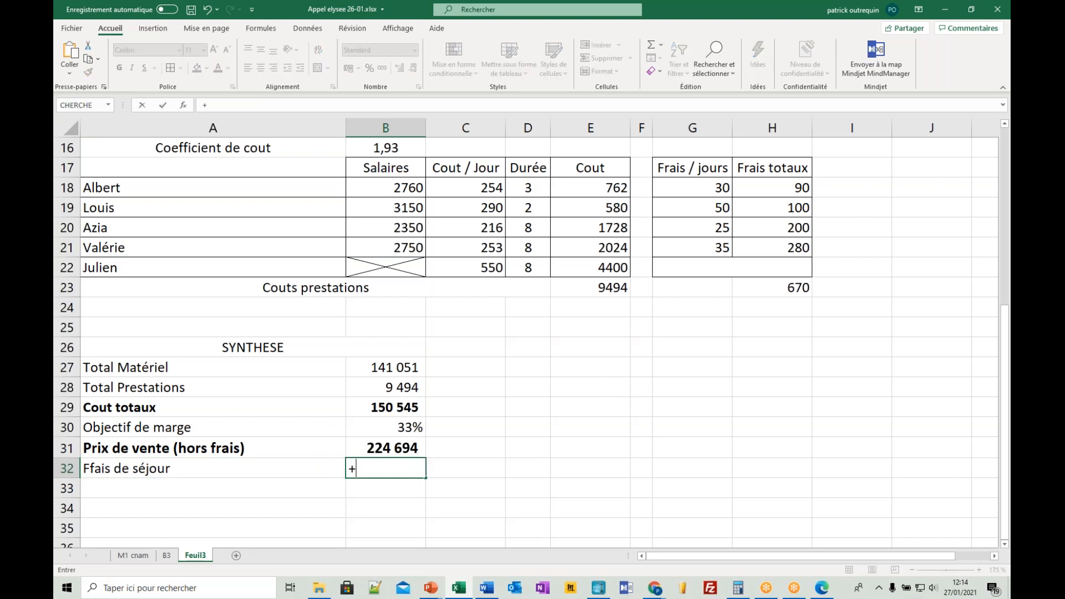
click(777, 285)
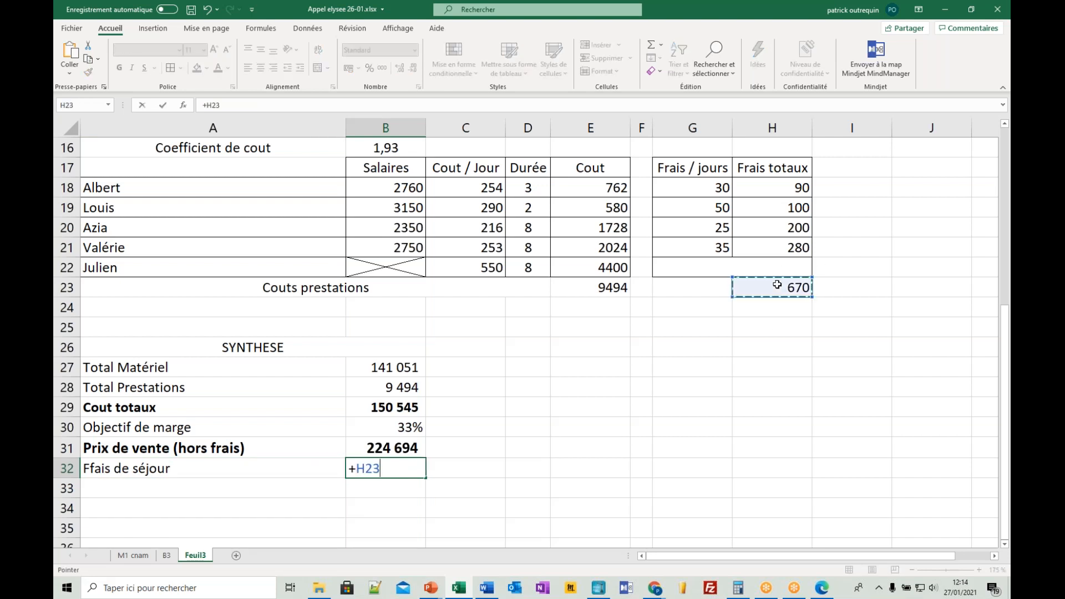
key(Return)
- Add the label "Total Frais inclus" in A34 and calculate B34 as B31+B32
click(273, 506)
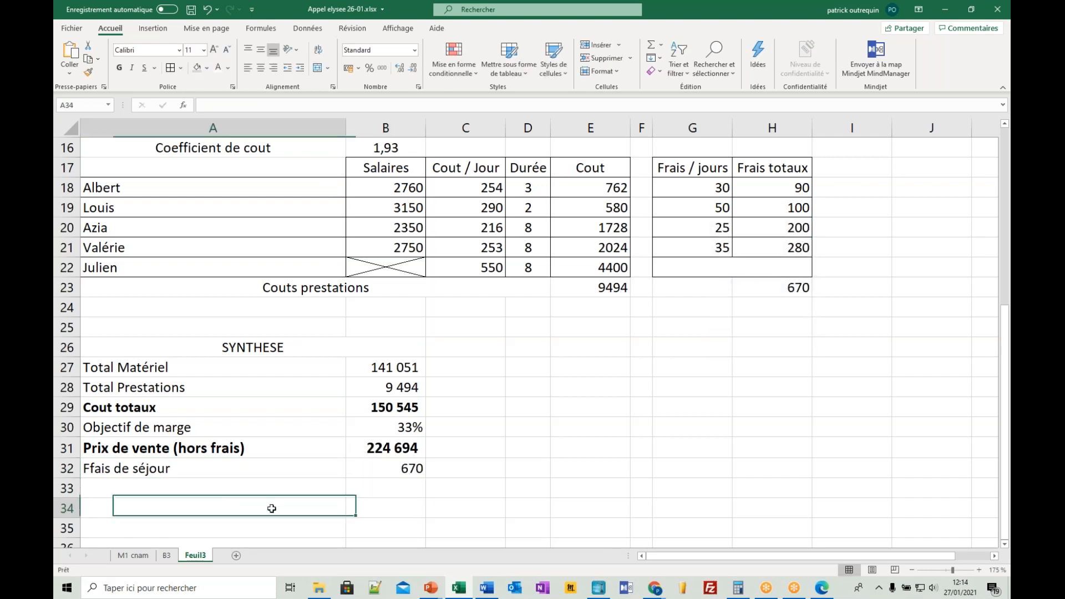
text(Tot)
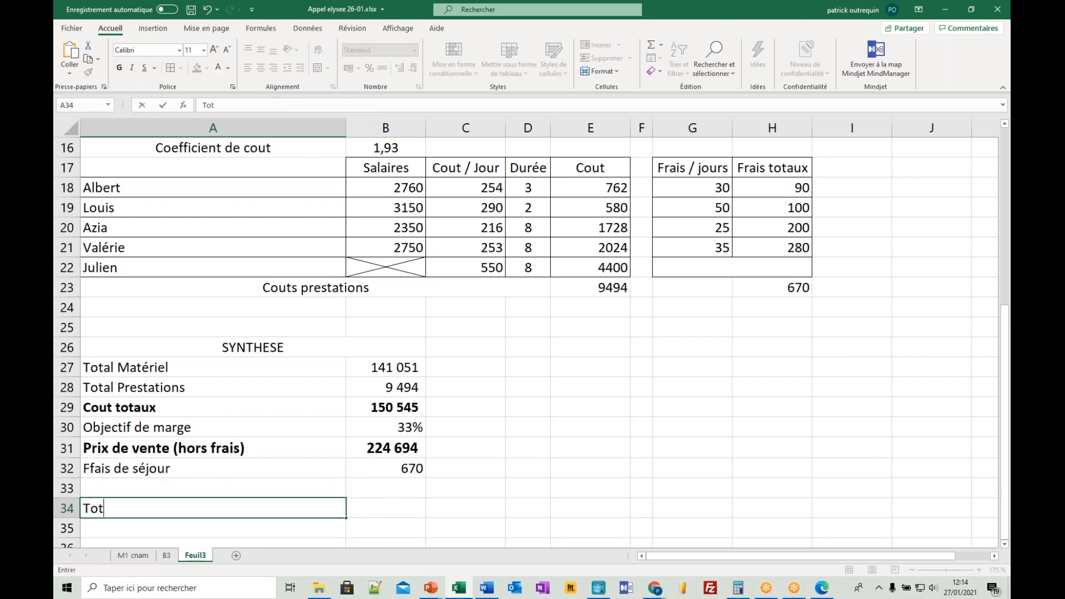
text(al Frais inclus)
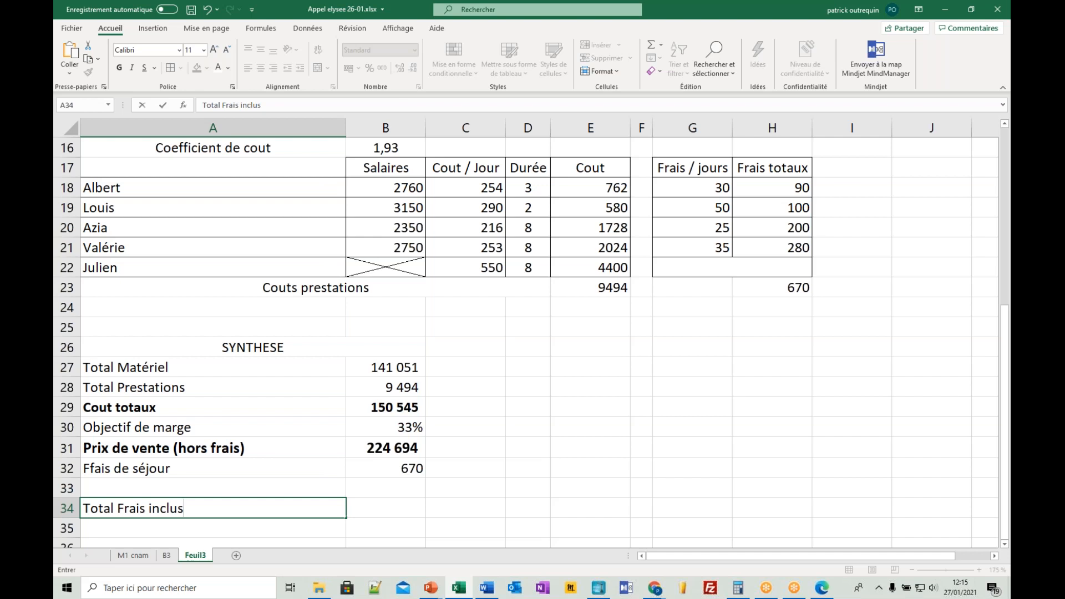
key(Tab)
text(+)
click(371, 450)
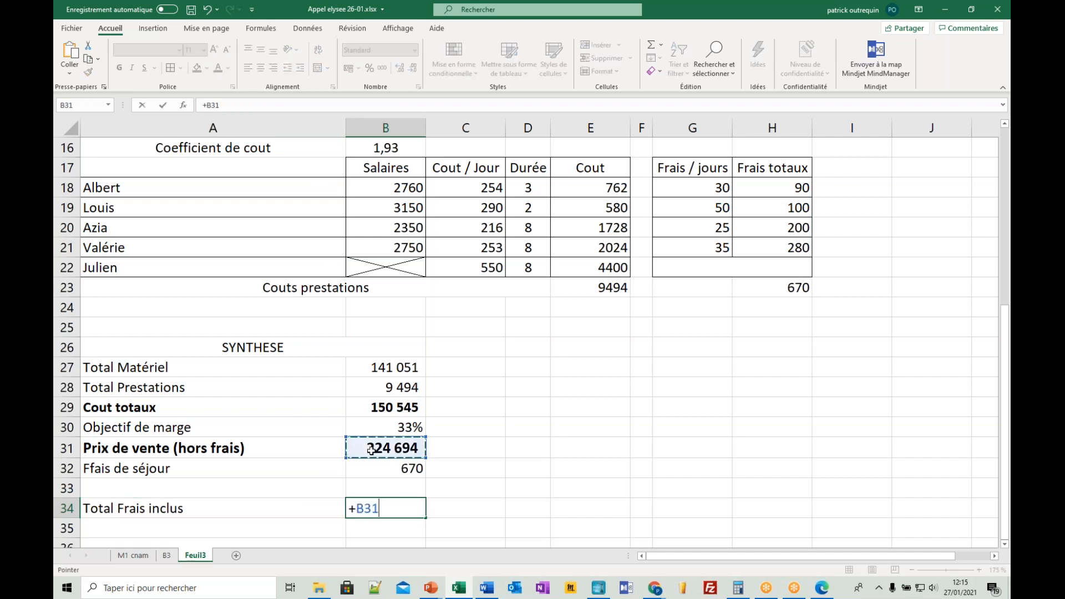
text(+)
click(371, 468)
key(Return)
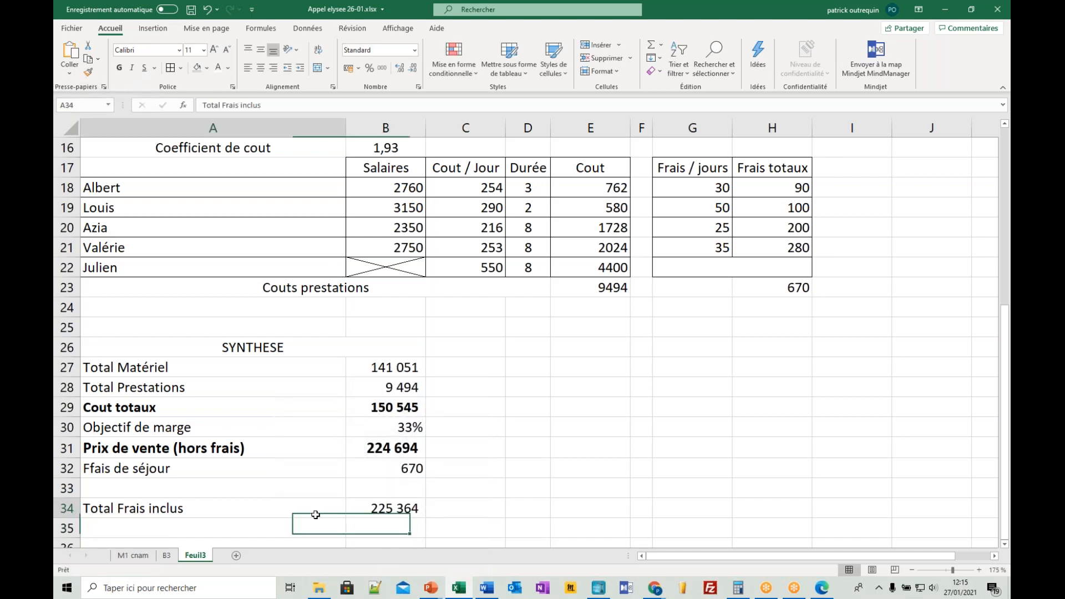
- Format the Total Frais inclus row A34:B34 in bold with a light grey fill
drag(317, 509, 385, 508)
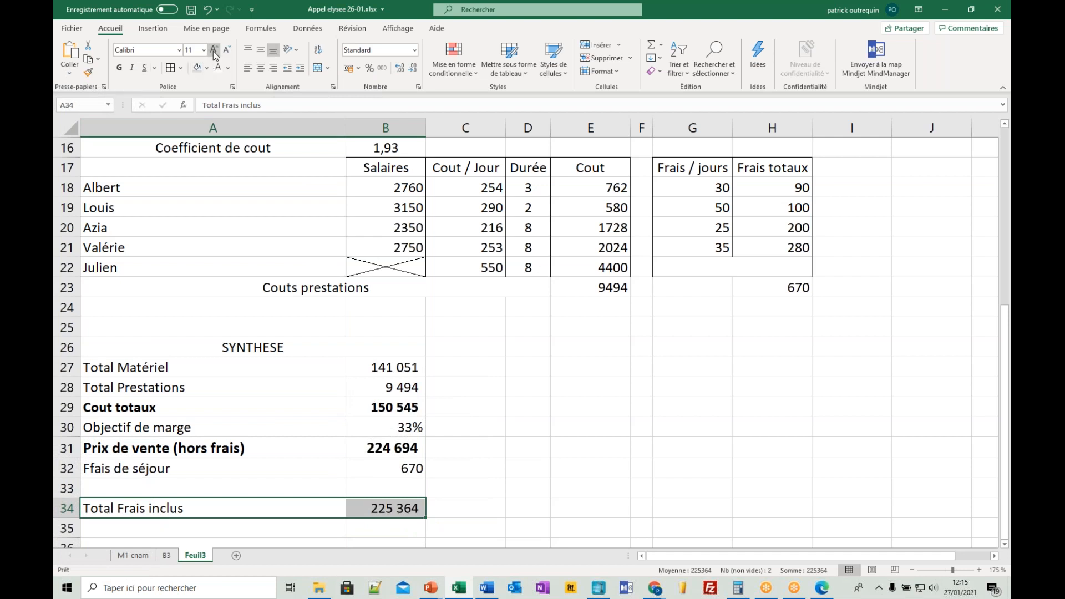
click(120, 70)
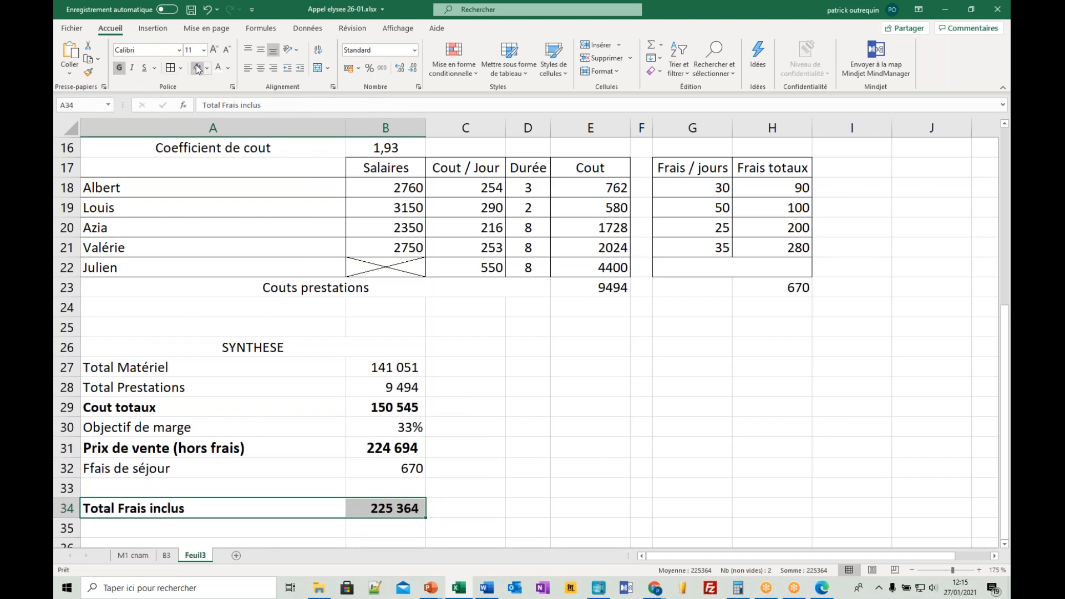
click(429, 361)
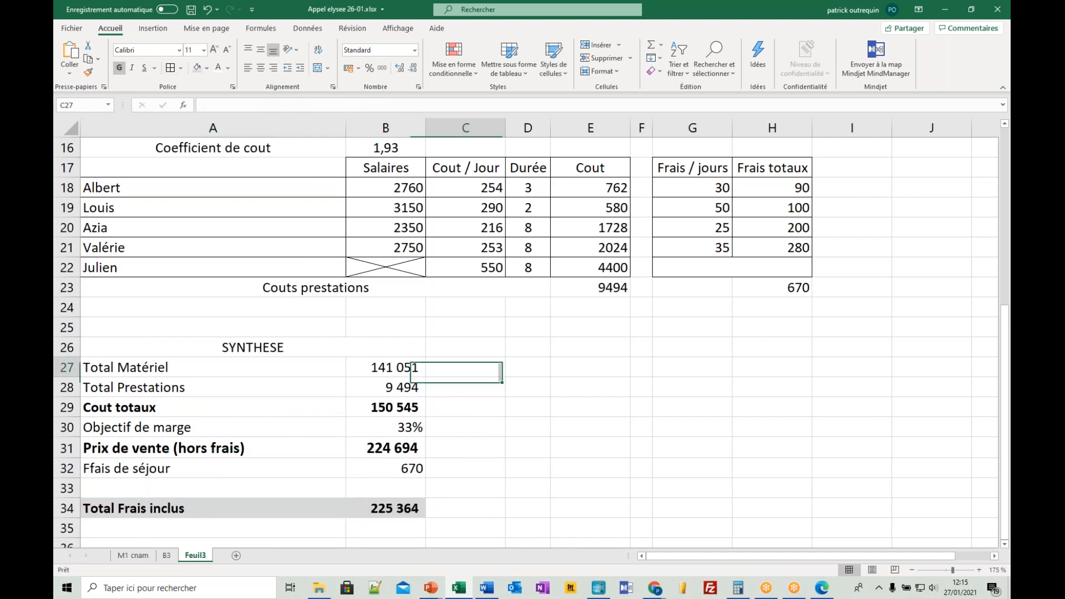
- Set the Coefficient de cout in B16 back to 1,9
click(397, 151)
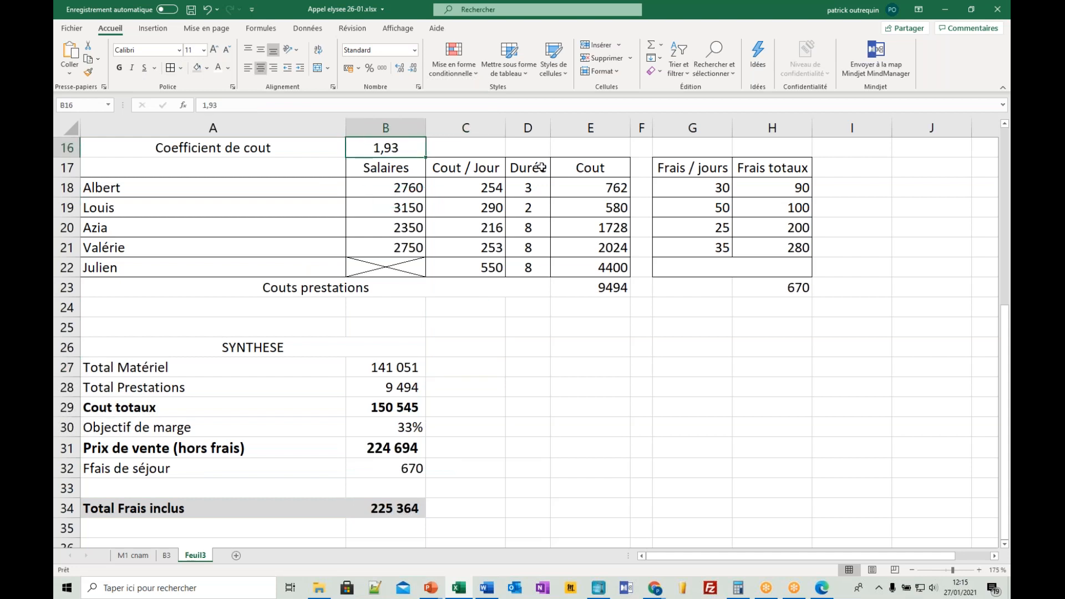
text(1,9)
key(Return)
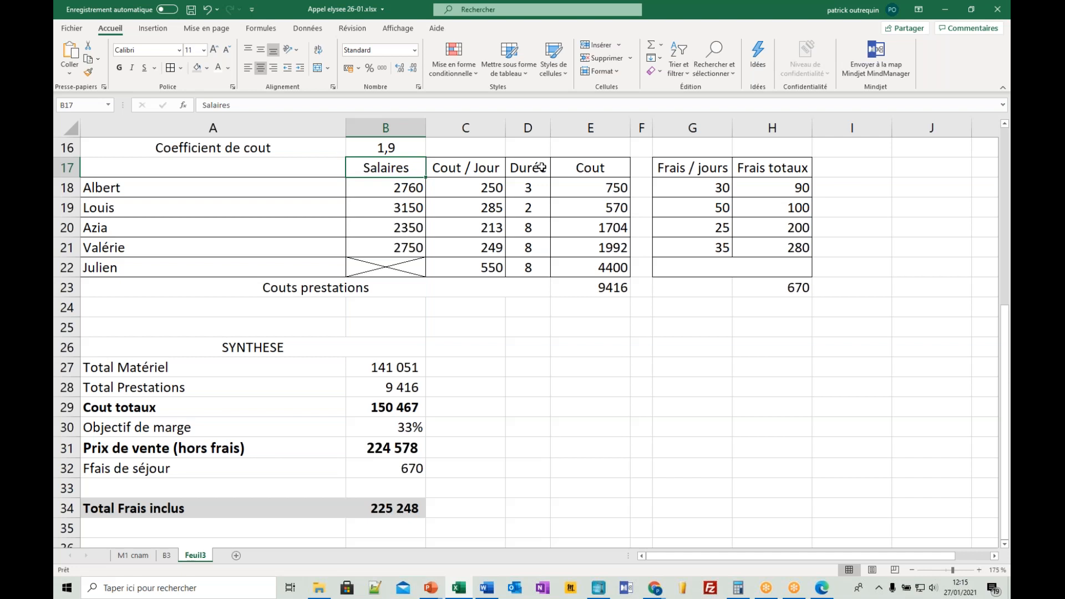
- Add borders around the Couts prestations total row A23:E23 and the expenses total in H23
click(440, 285)
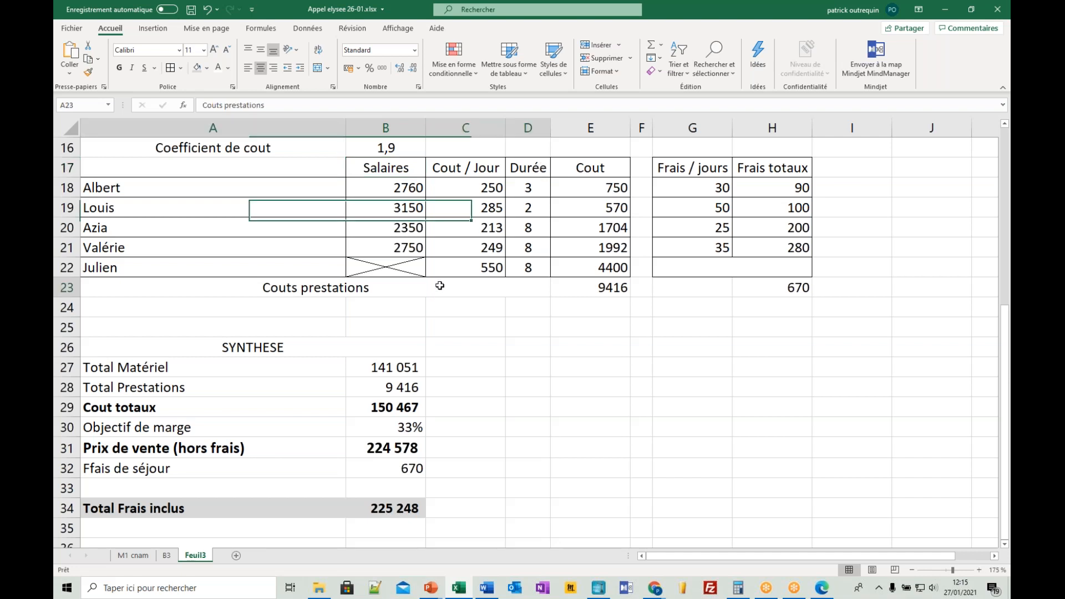
shift+click(556, 284)
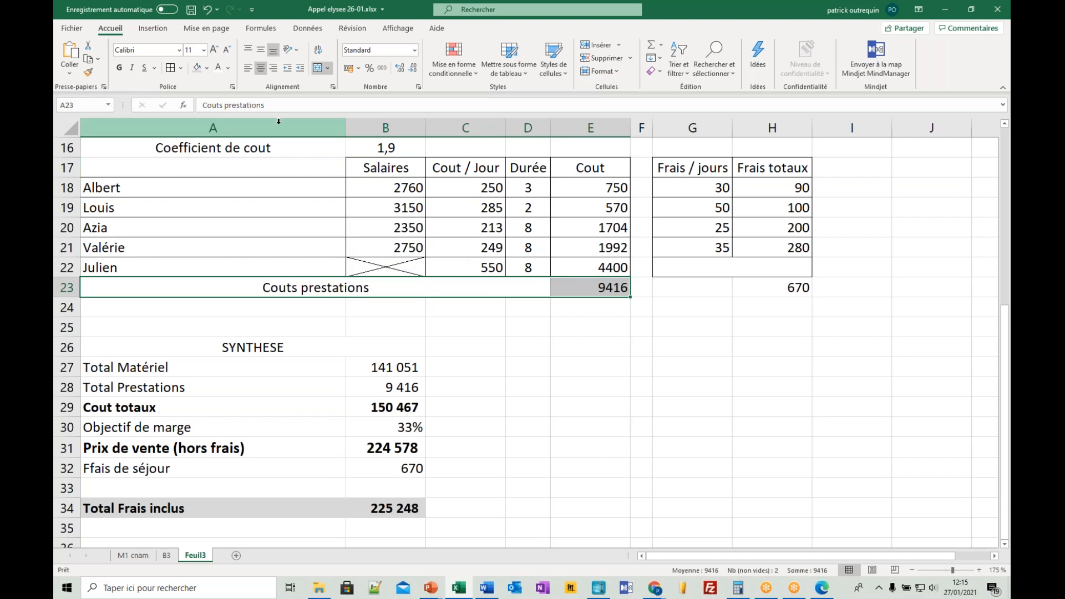
click(771, 296)
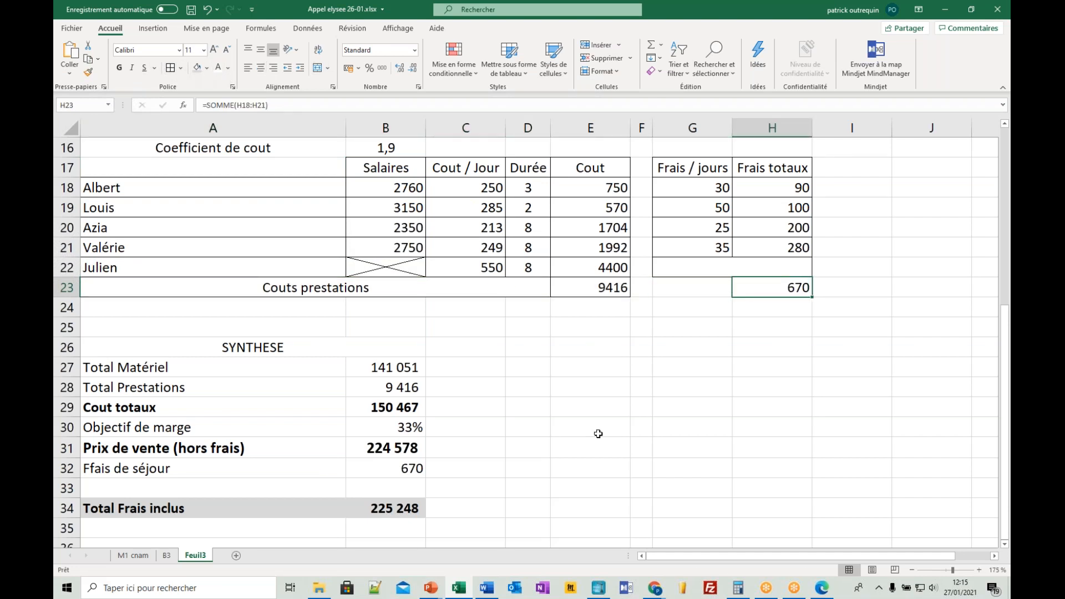
click(620, 431)
- Label the expenses total with "Frais totaux" in G23 and give that cell a border
click(692, 285)
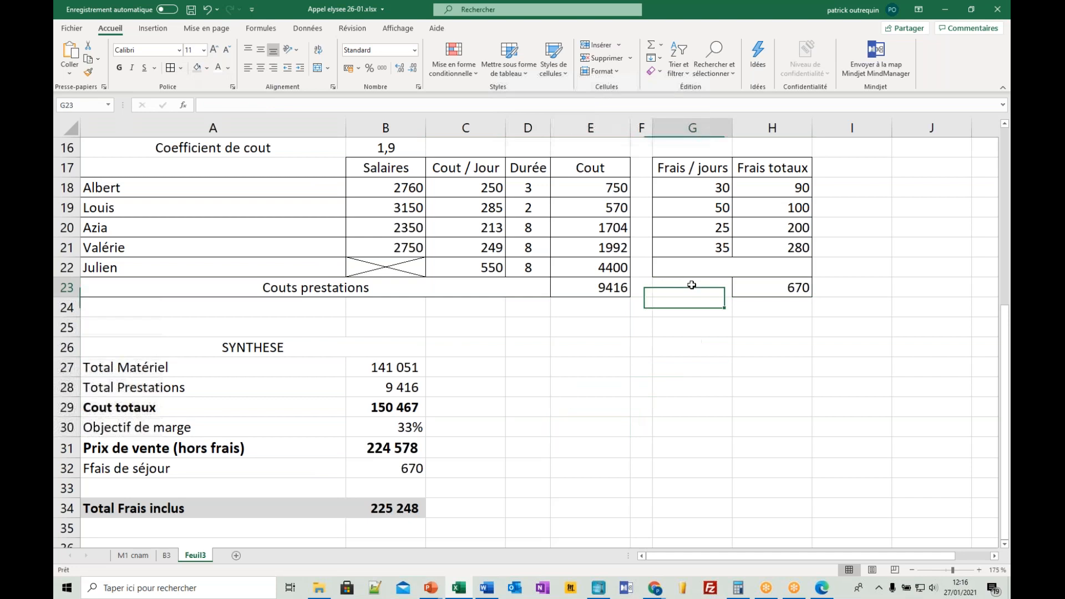
text(Frais to)
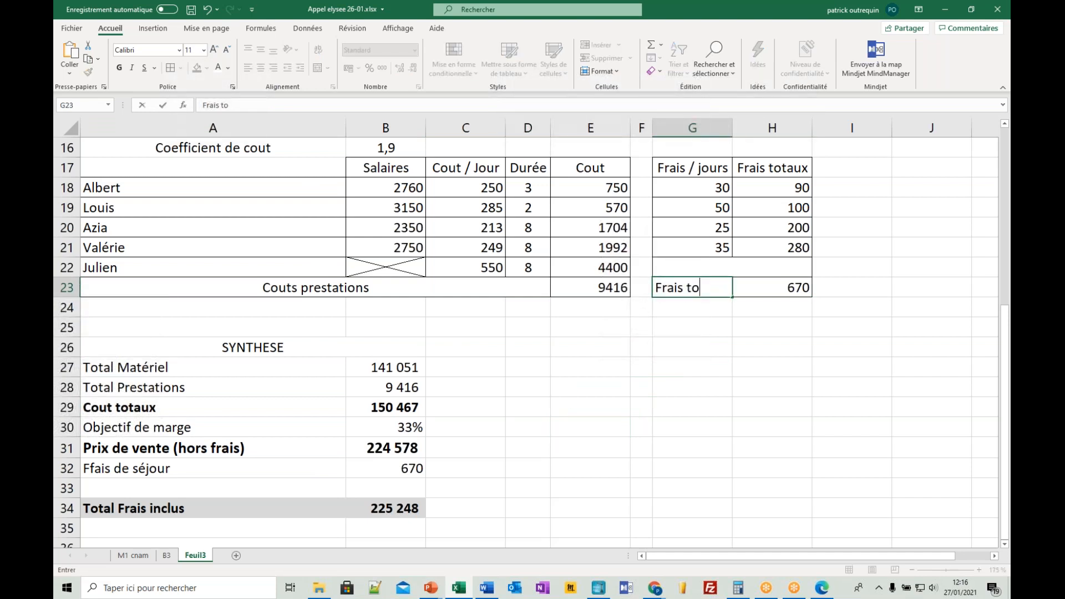
text(taux)
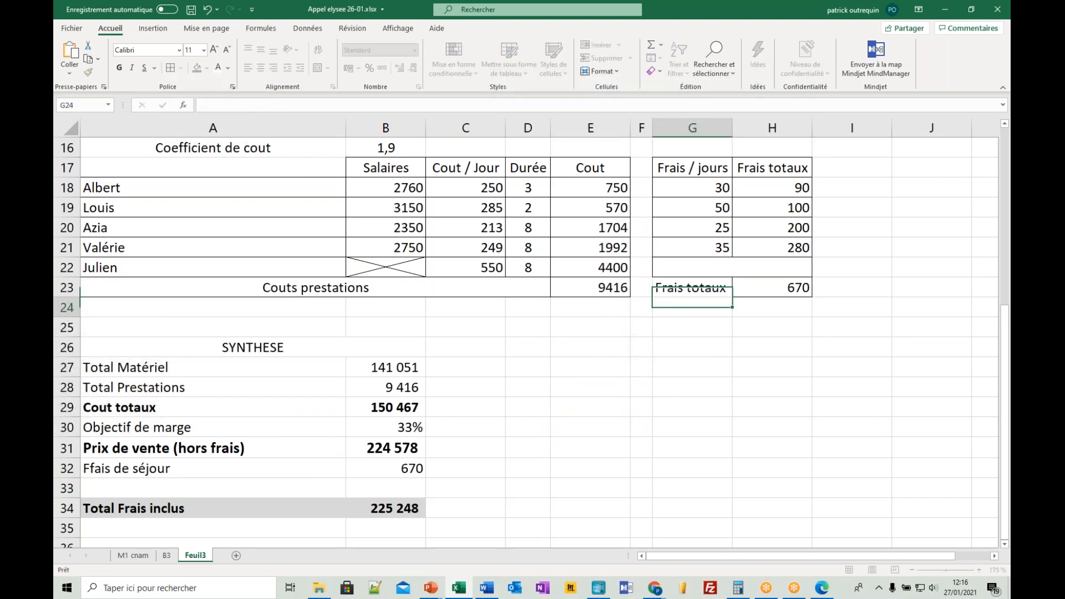
key(ctrl+Return)
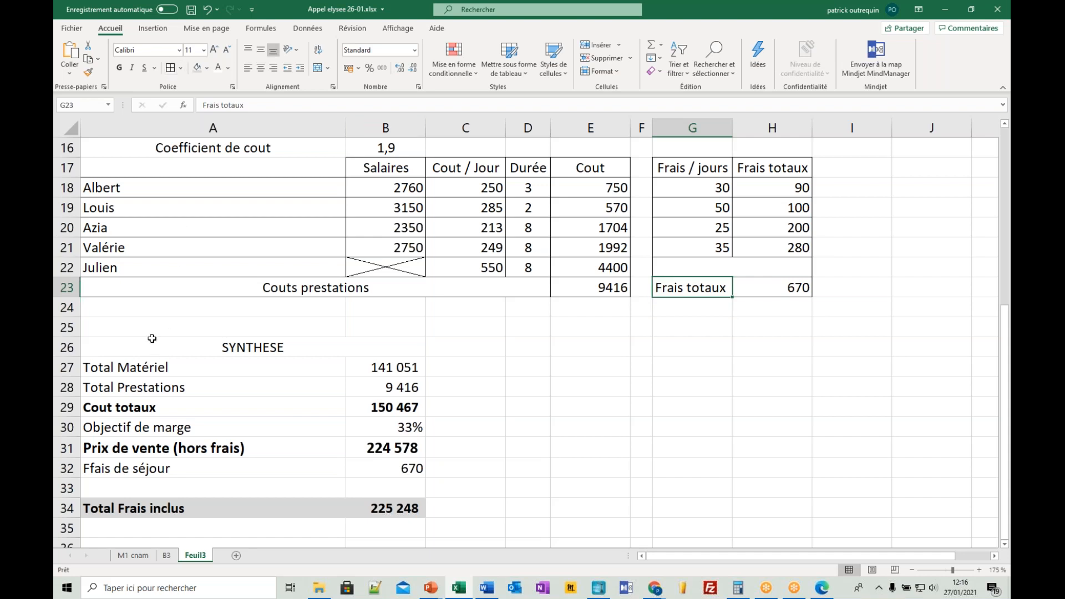
- Add a border around the merged SYNTHESE heading in A26:B26
click(145, 347)
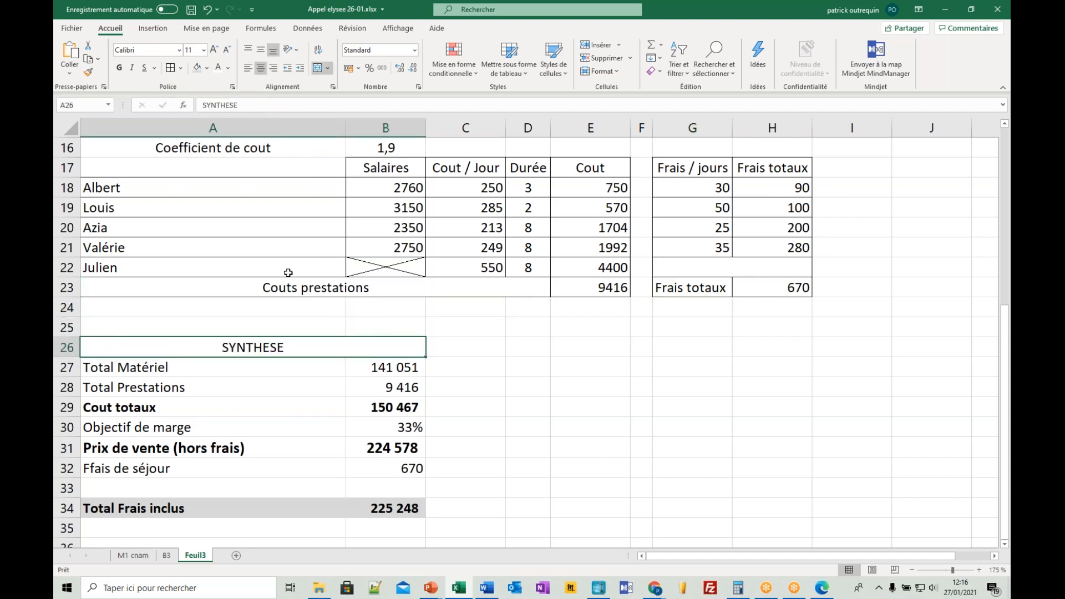
key(Down)
click(253, 403)
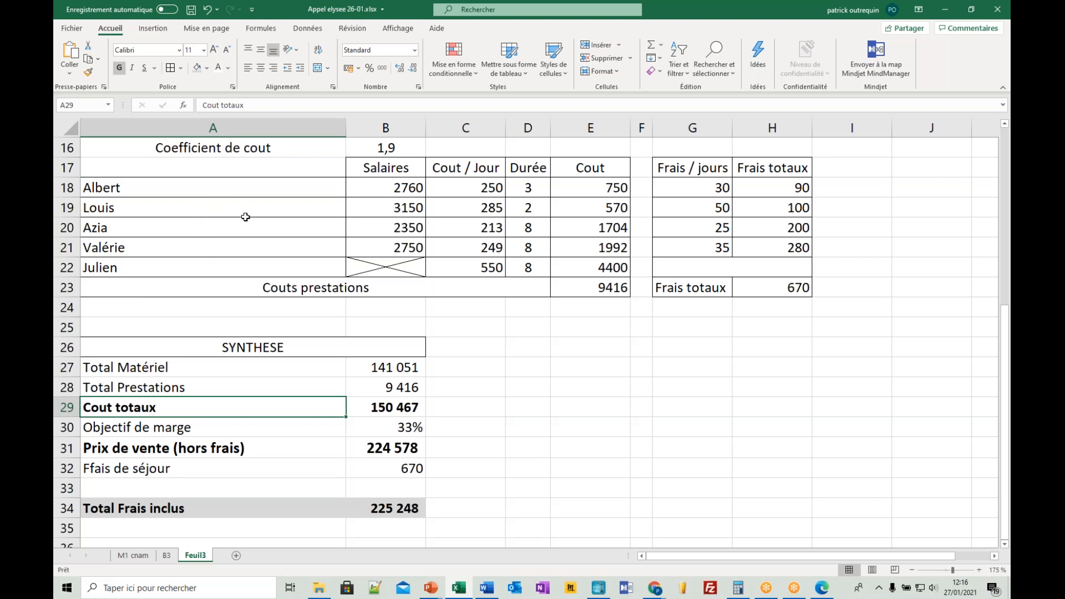
scroll(245, 217, up, 3)
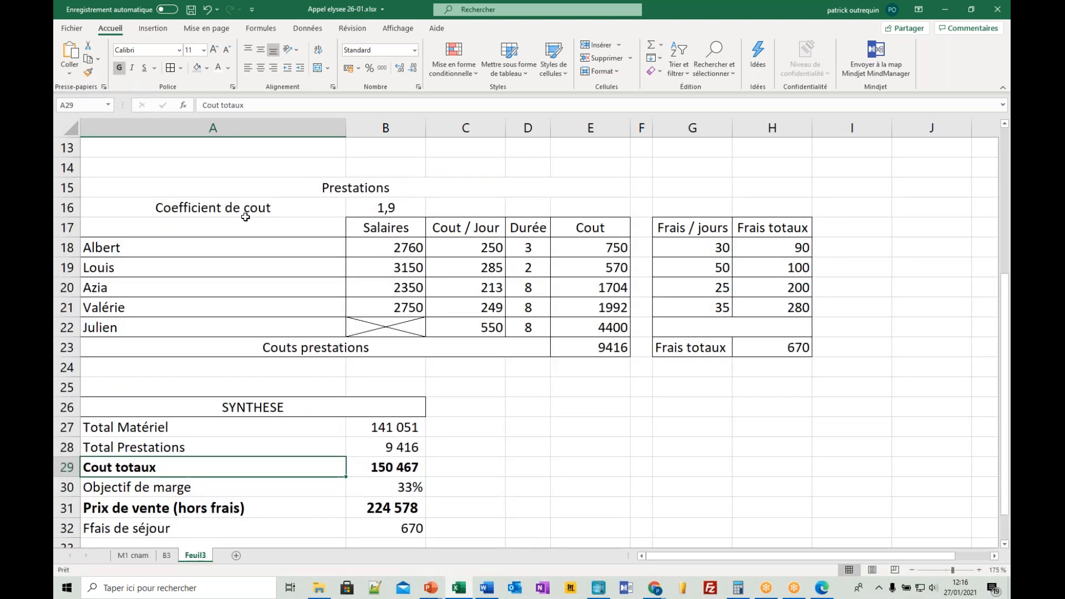
scroll(246, 217, down, 1)
scroll(243, 220, down, 2)
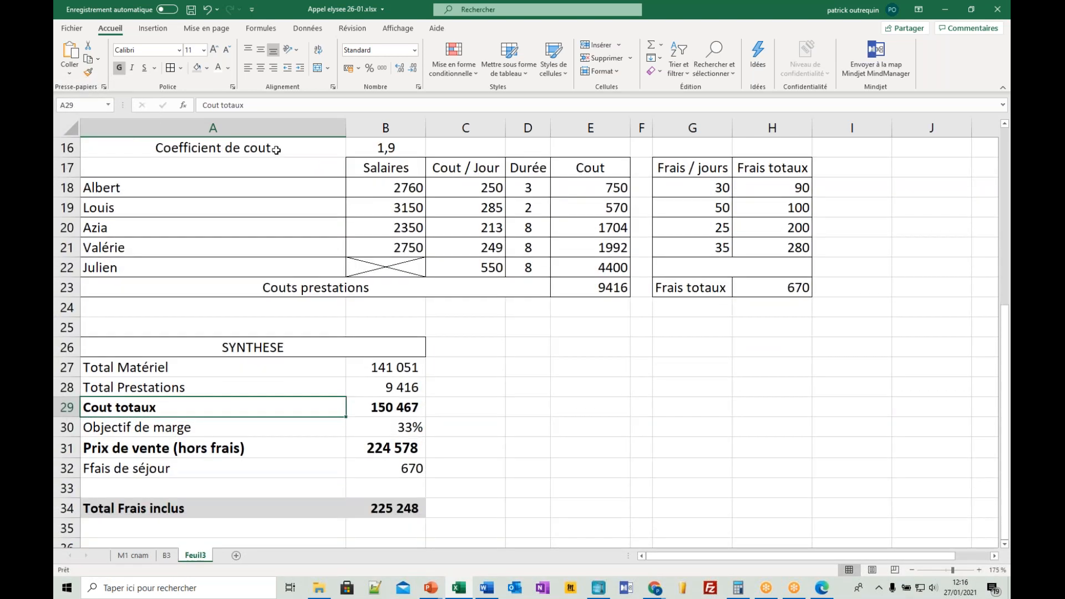
click(309, 146)
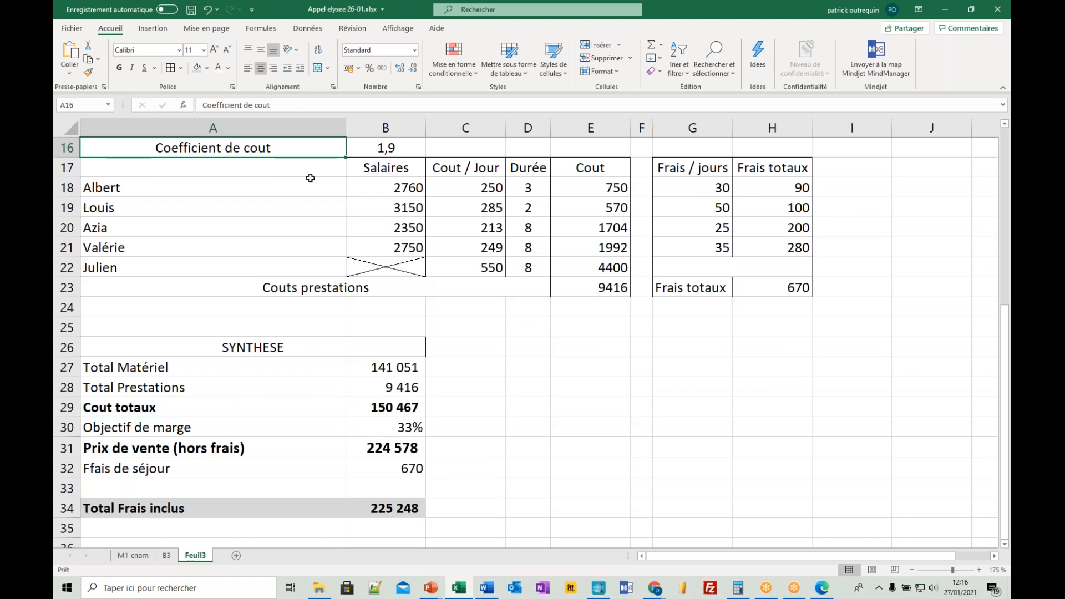
scroll(311, 178, up, 1)
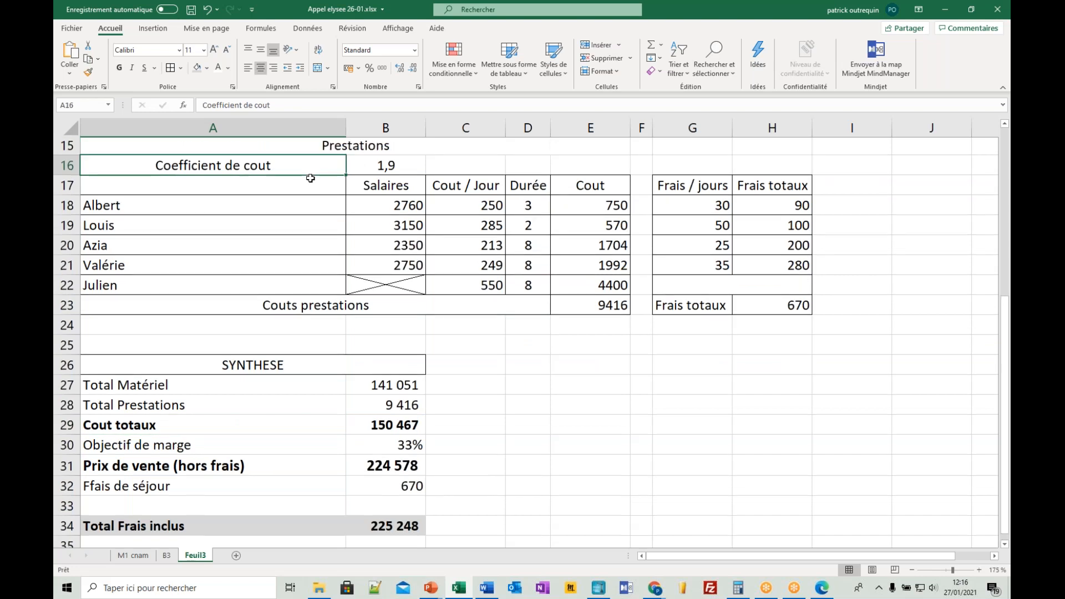
scroll(310, 178, down, 1)
scroll(310, 178, down, 1)
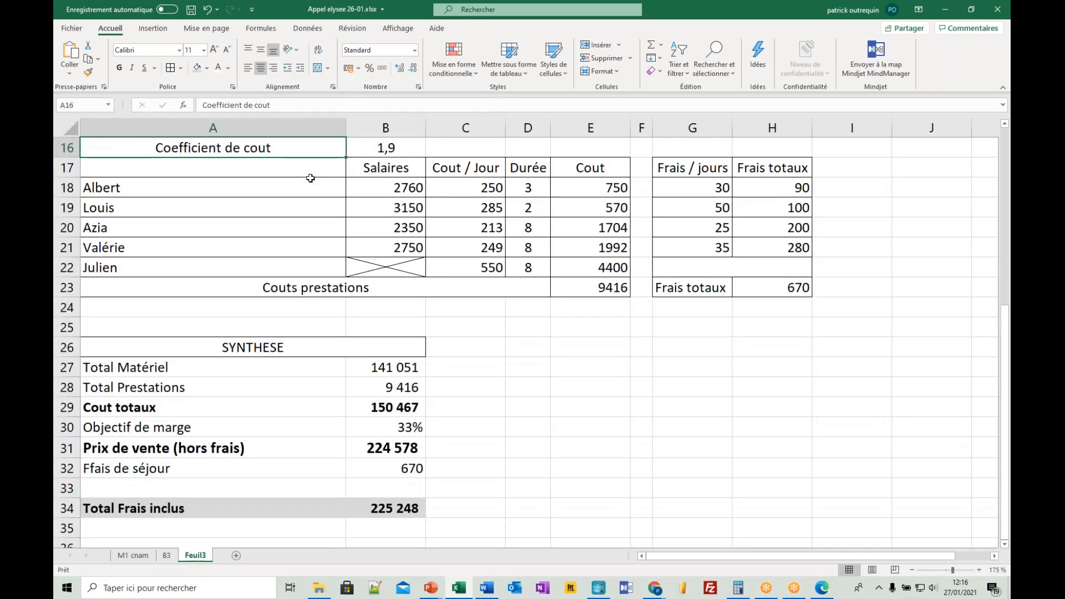
- Delete empty row 13 between the Cout total Matériels row and the Prestations heading
scroll(310, 178, up, 1)
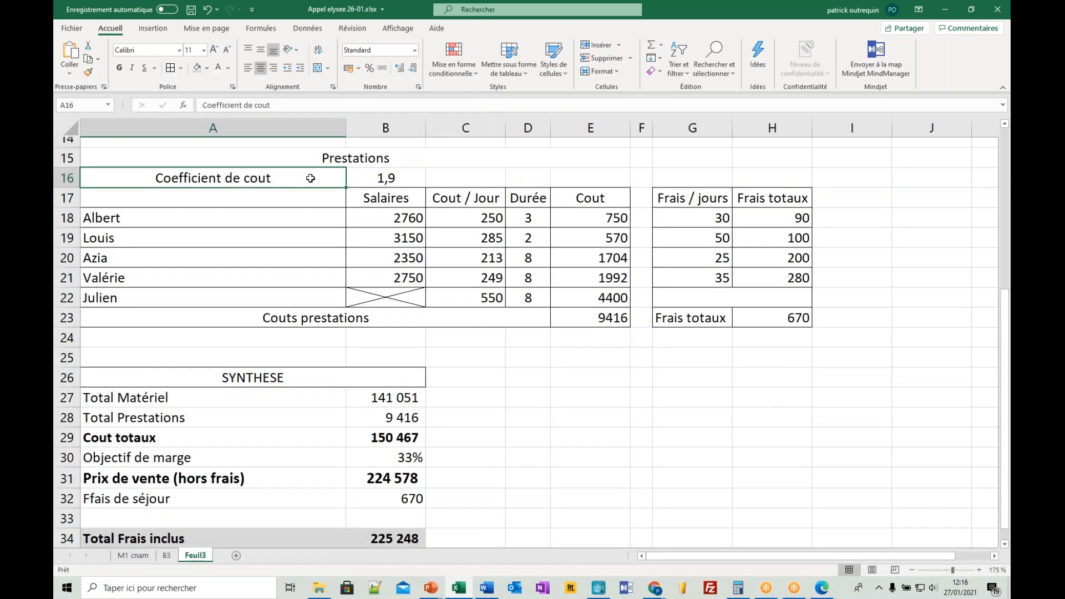
scroll(310, 178, up, 4)
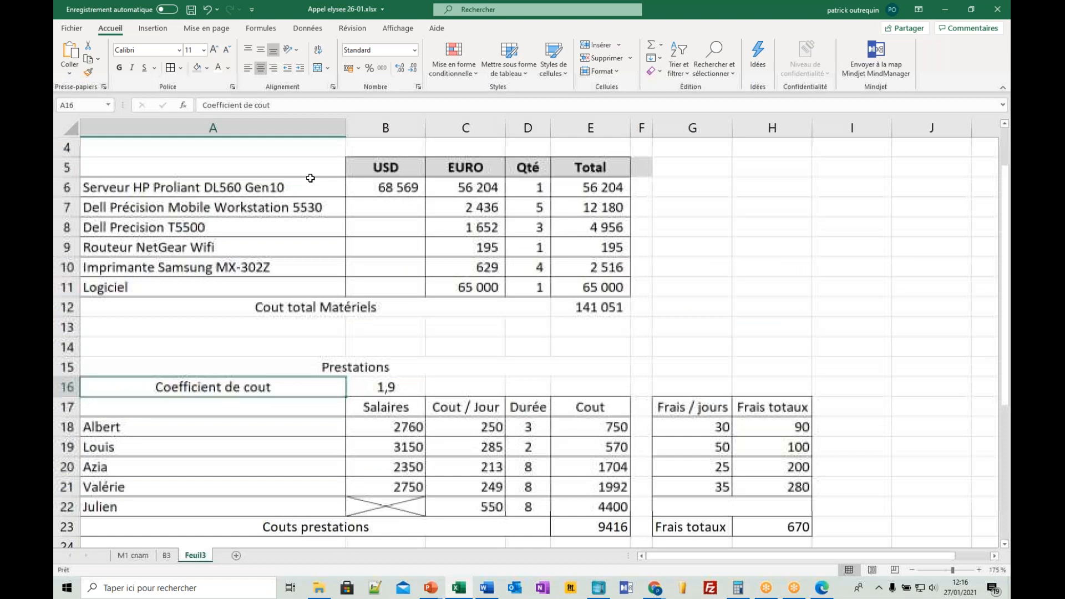
click(331, 189)
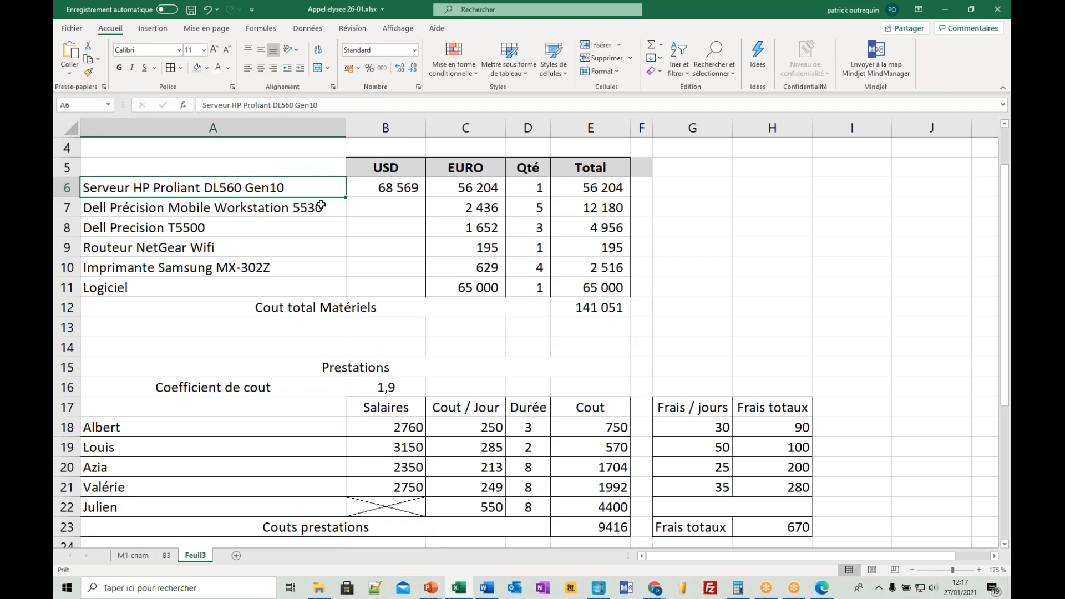
click(298, 206)
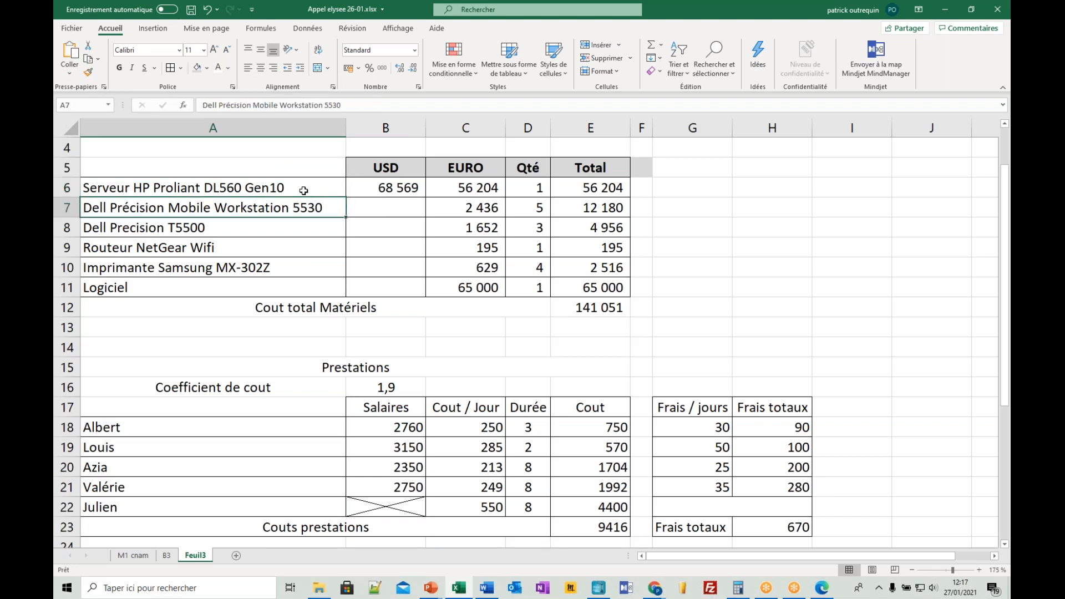
click(304, 191)
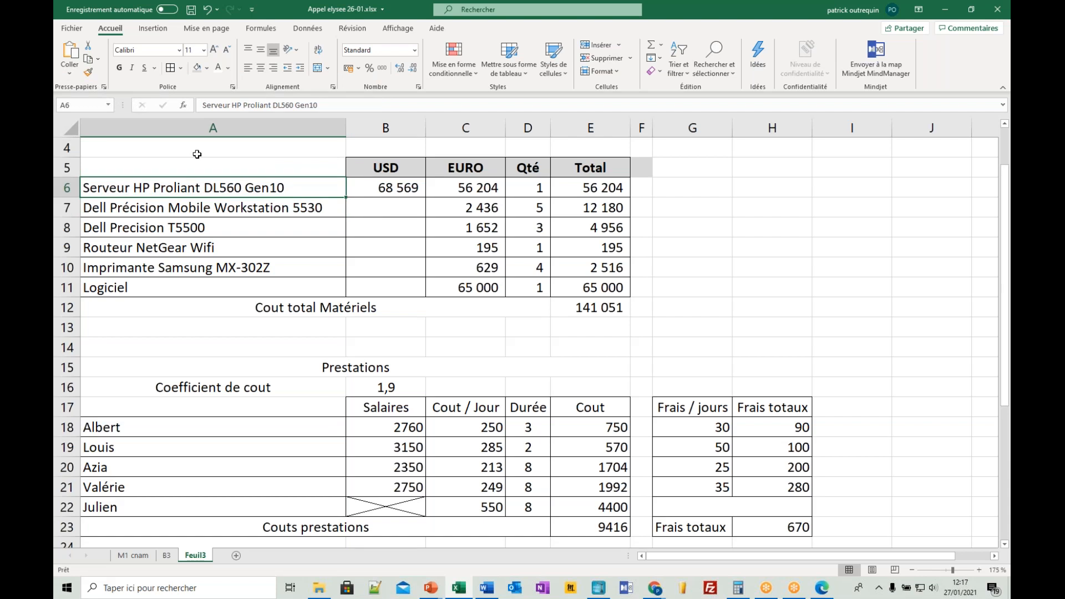
click(71, 327)
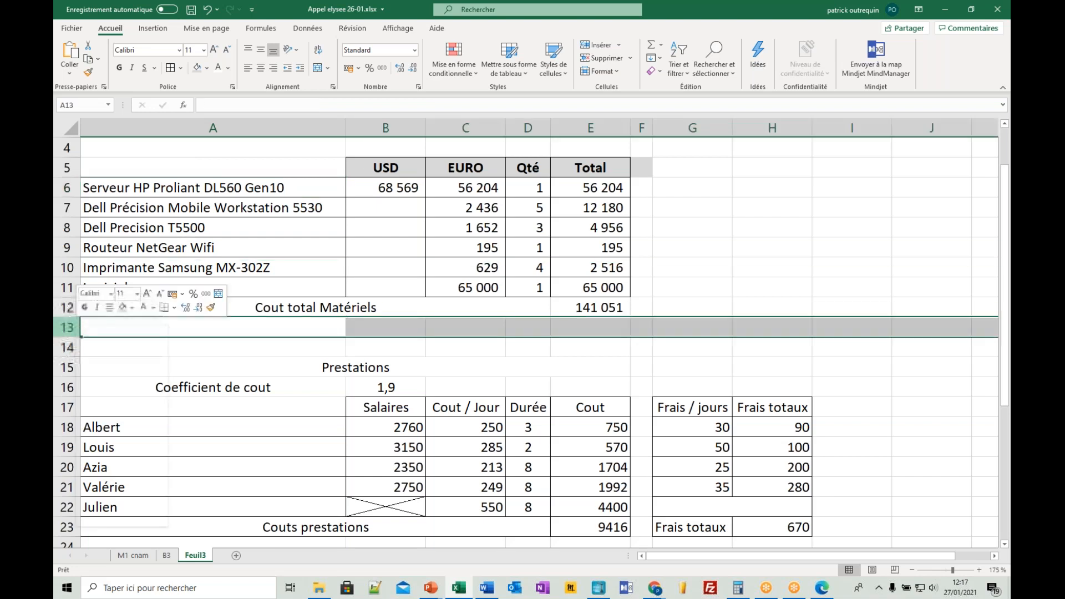
right_click(71, 327)
key(Escape)
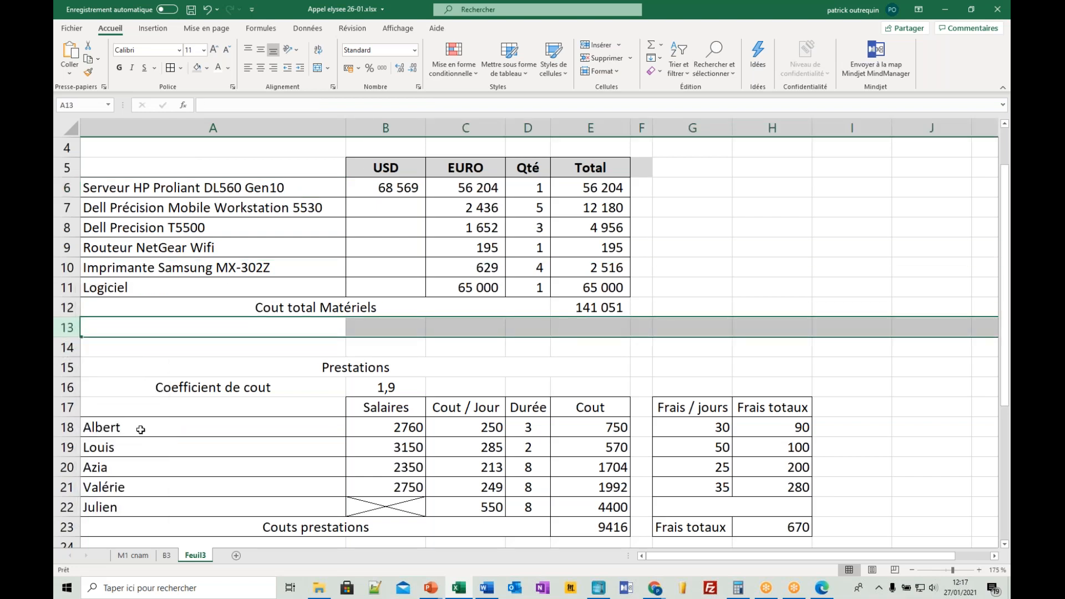
key(ctrl+minus)
- Add borders around the merged Prestations heading in A14:E14 and the Coefficient de cout cells A15:B15
drag(253, 347, 315, 368)
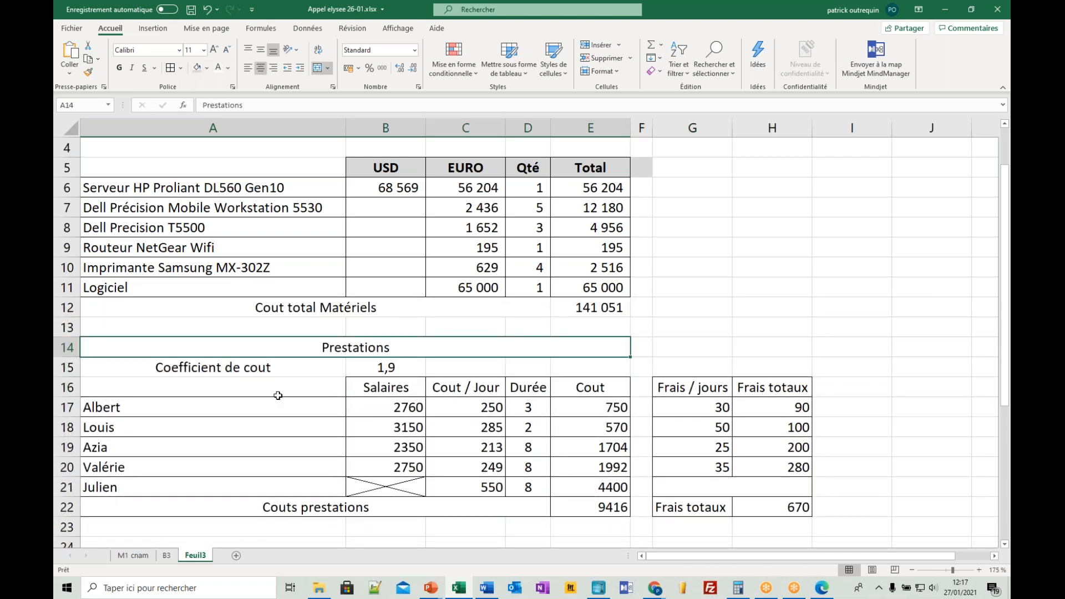
click(283, 373)
click(365, 370)
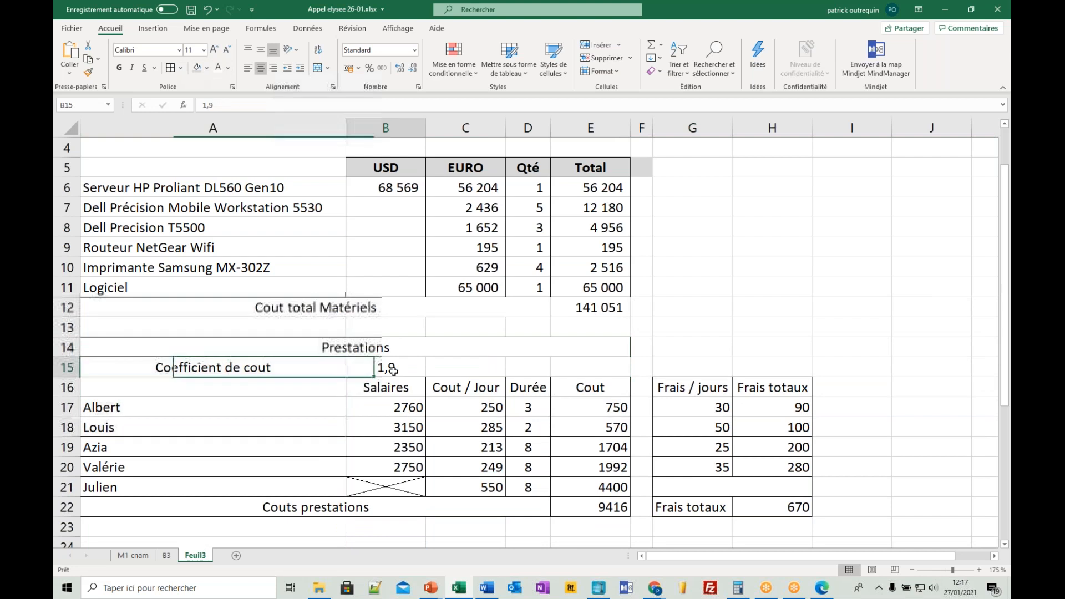
drag(366, 370, 311, 367)
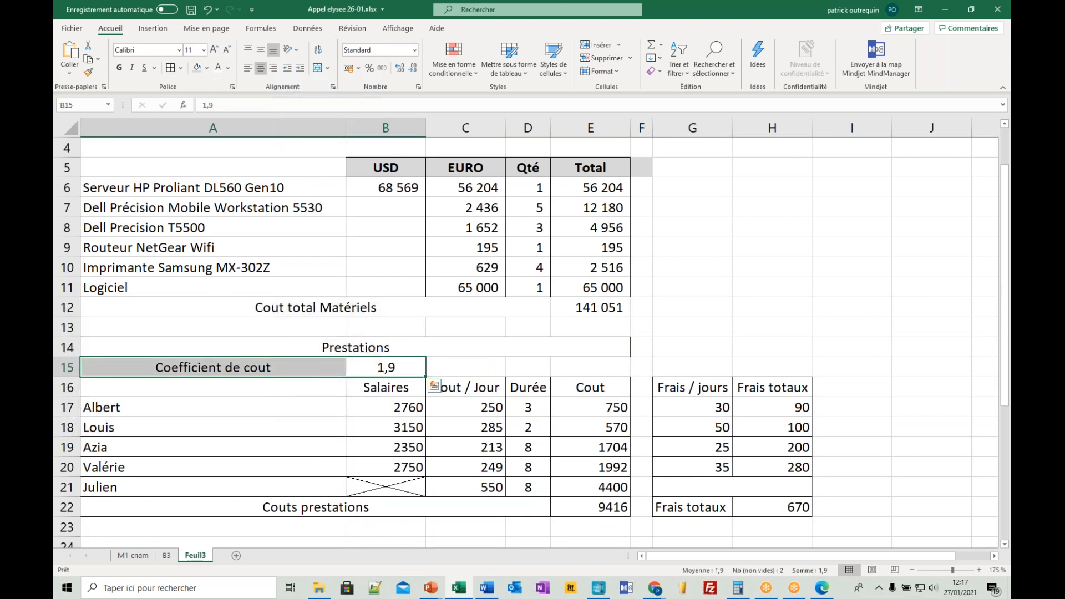
click(221, 285)
key(Down)
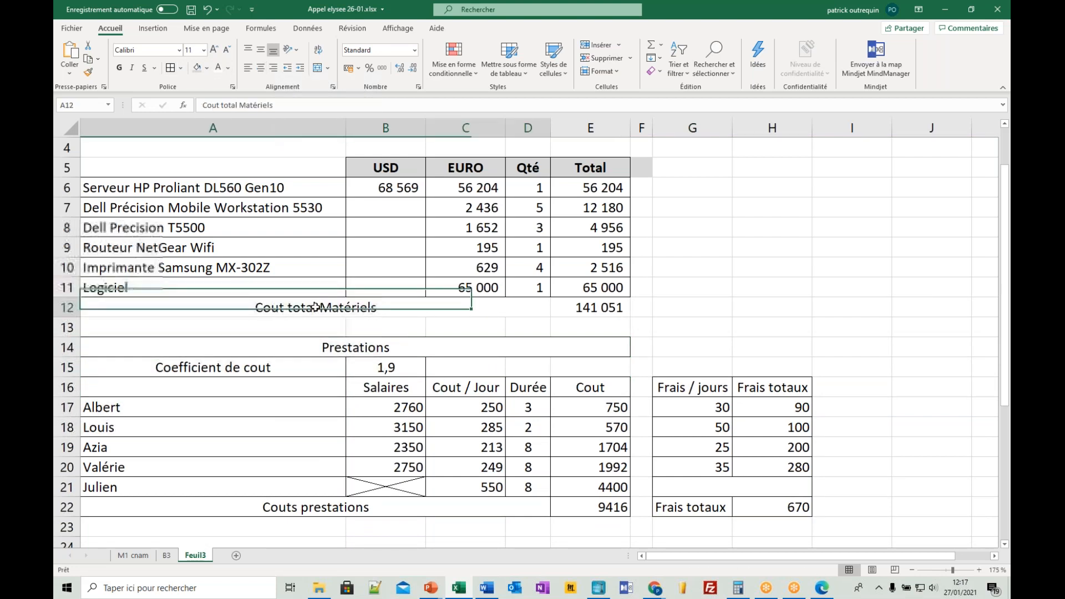
click(787, 28)
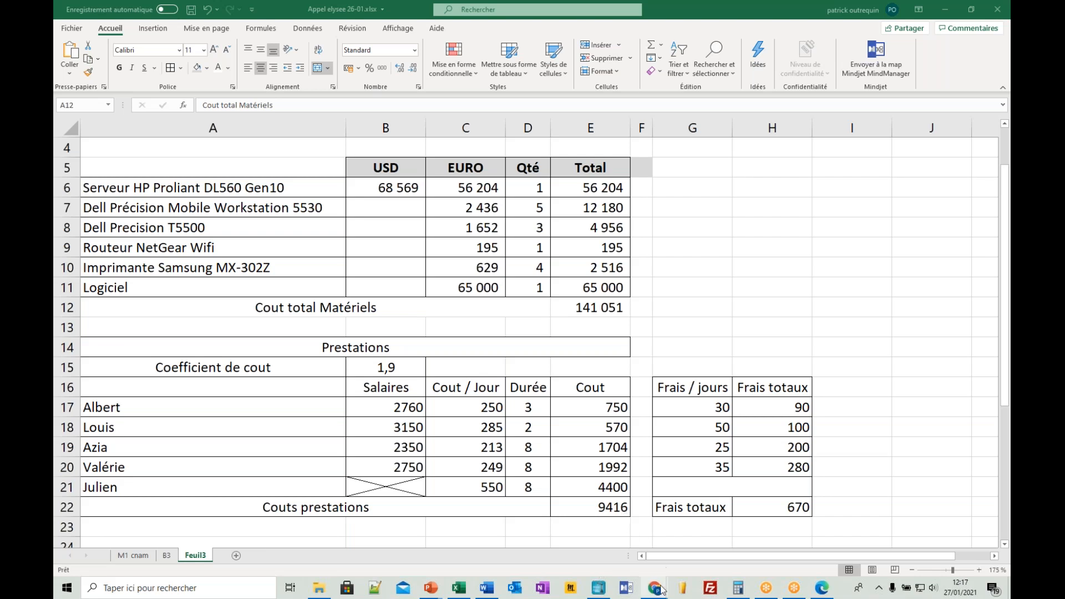
mouse_move(658, 578)
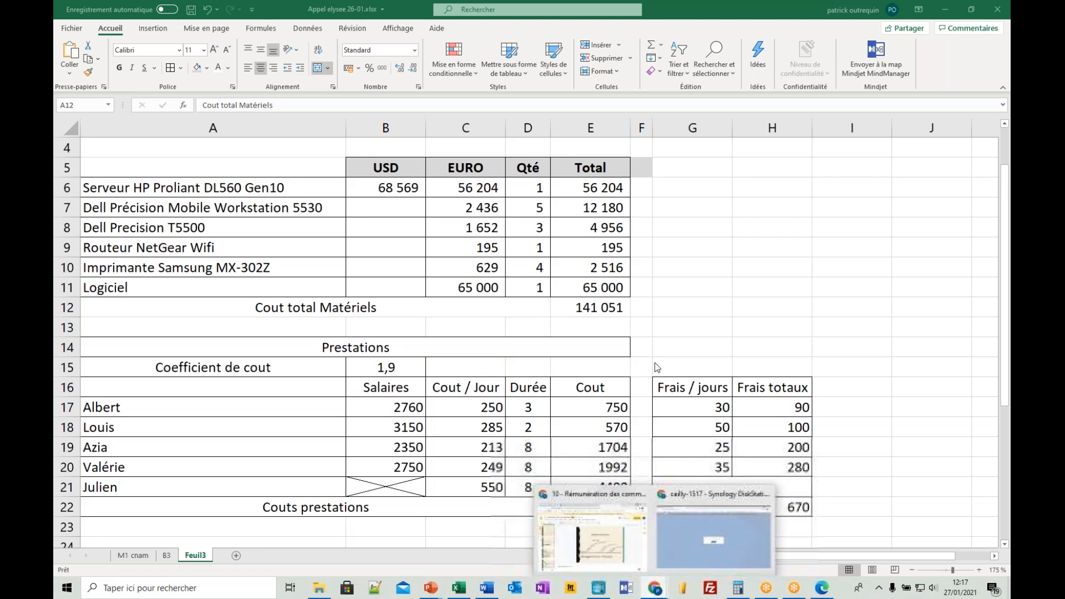